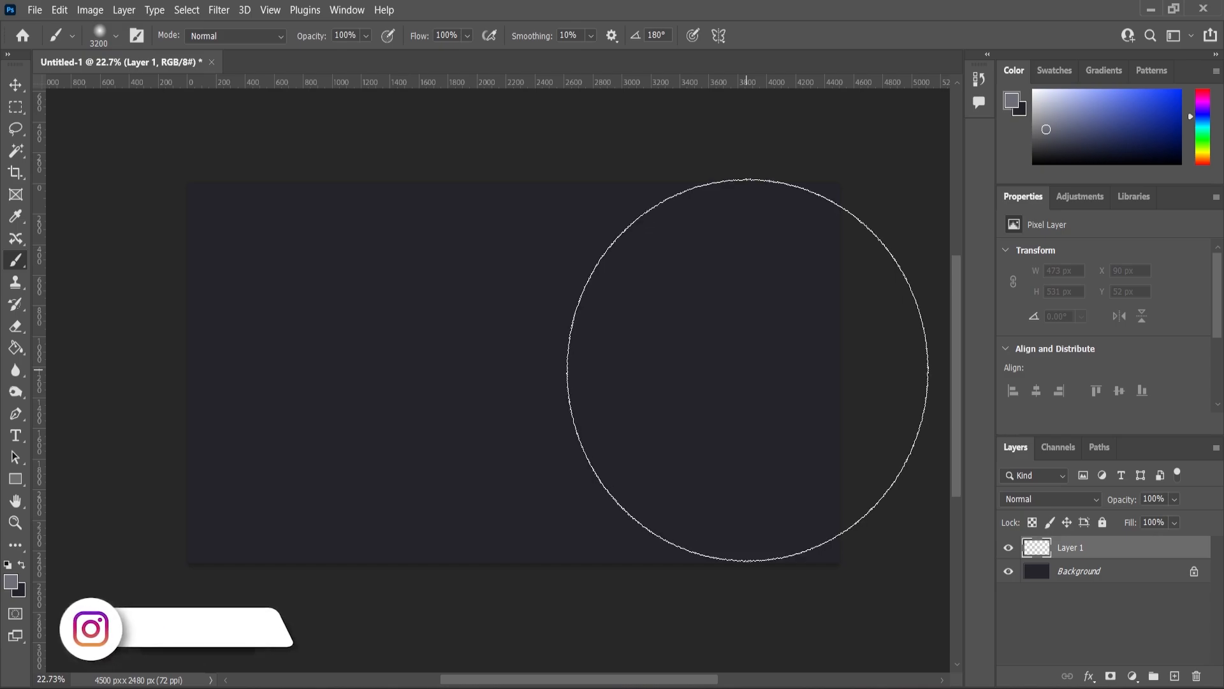
Step: Paint a soft grey glow on the canvas's right half with a 3200 px brush and scale it to about 107.66%
{"action": "left_click", "coordinate": [746, 371]}
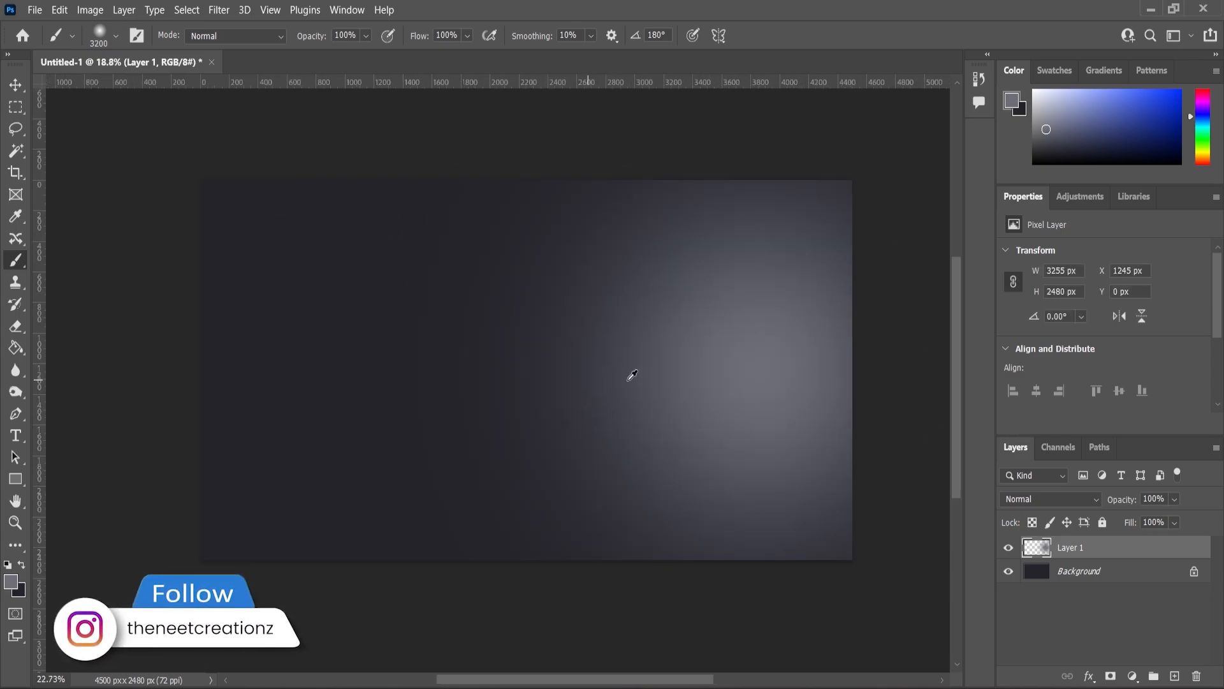
{"action": "scroll", "coordinate": [630, 373], "scroll_direction": "down", "scroll_amount": 3}
{"action": "key", "text": "v"}
{"action": "scroll", "coordinate": [463, 228], "scroll_direction": "up", "scroll_amount": 2}
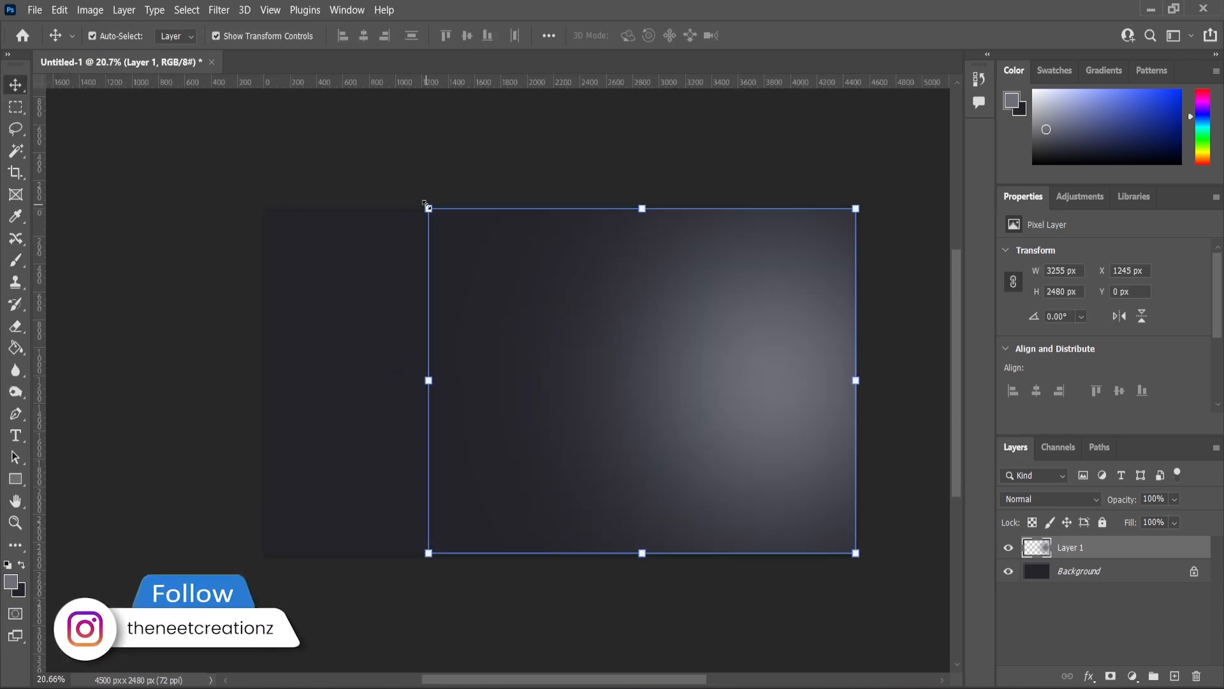
{"action": "left_click_drag", "start_coordinate": [428, 208], "coordinate": [411, 195]}
{"action": "left_click_drag", "start_coordinate": [665, 313], "coordinate": [662, 312]}
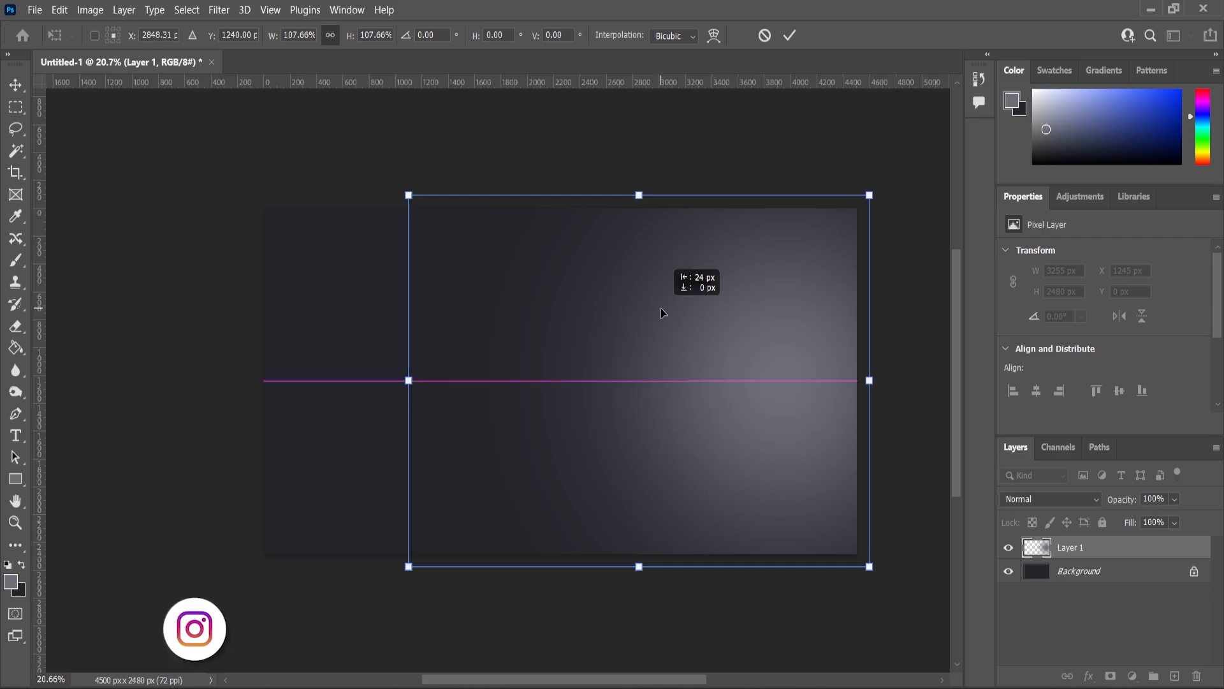
{"action": "key", "text": "Return"}
{"action": "left_click", "coordinate": [205, 323]}
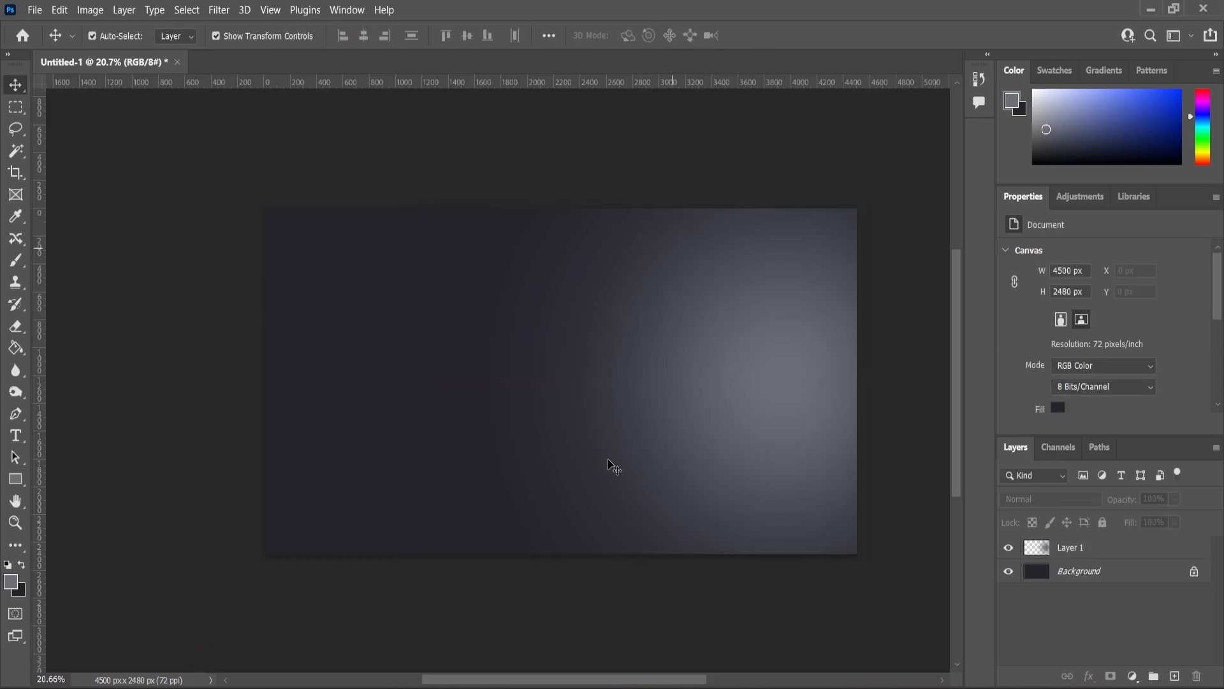
Step: Open Boy.jpg as its own document and isolate the man with Select and Mask, output as a layer mask
{"action": "key", "text": "alt+Tab"}
{"action": "left_click_drag", "start_coordinate": [453, 159], "coordinate": [414, 64]}
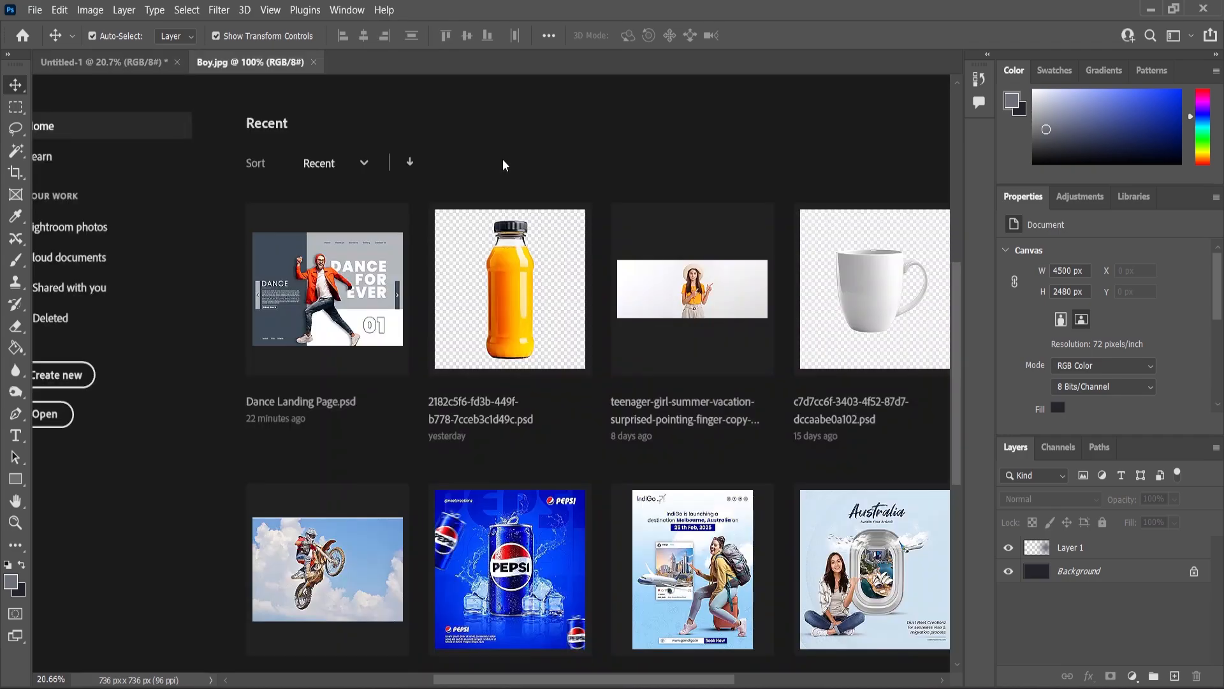
{"action": "scroll", "coordinate": [555, 279], "scroll_direction": "up", "scroll_amount": 1}
{"action": "key", "text": "m"}
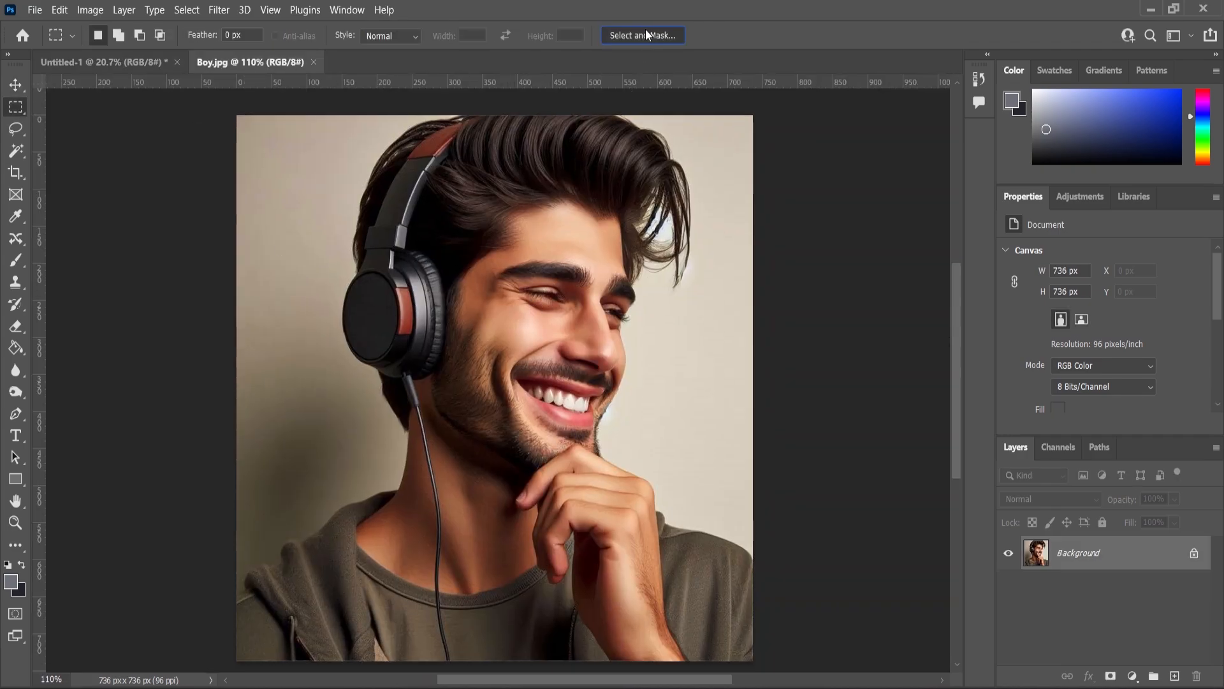
{"action": "key", "text": "ctrl+alt+r"}
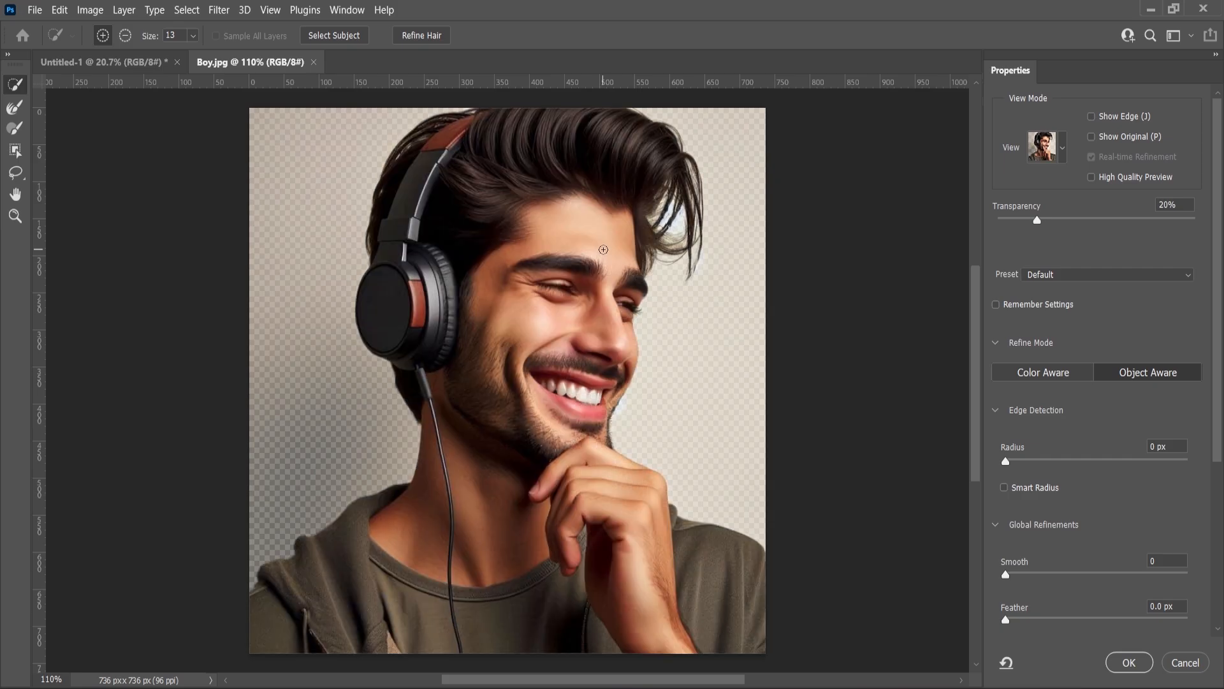
{"action": "left_click", "coordinate": [1127, 663]}
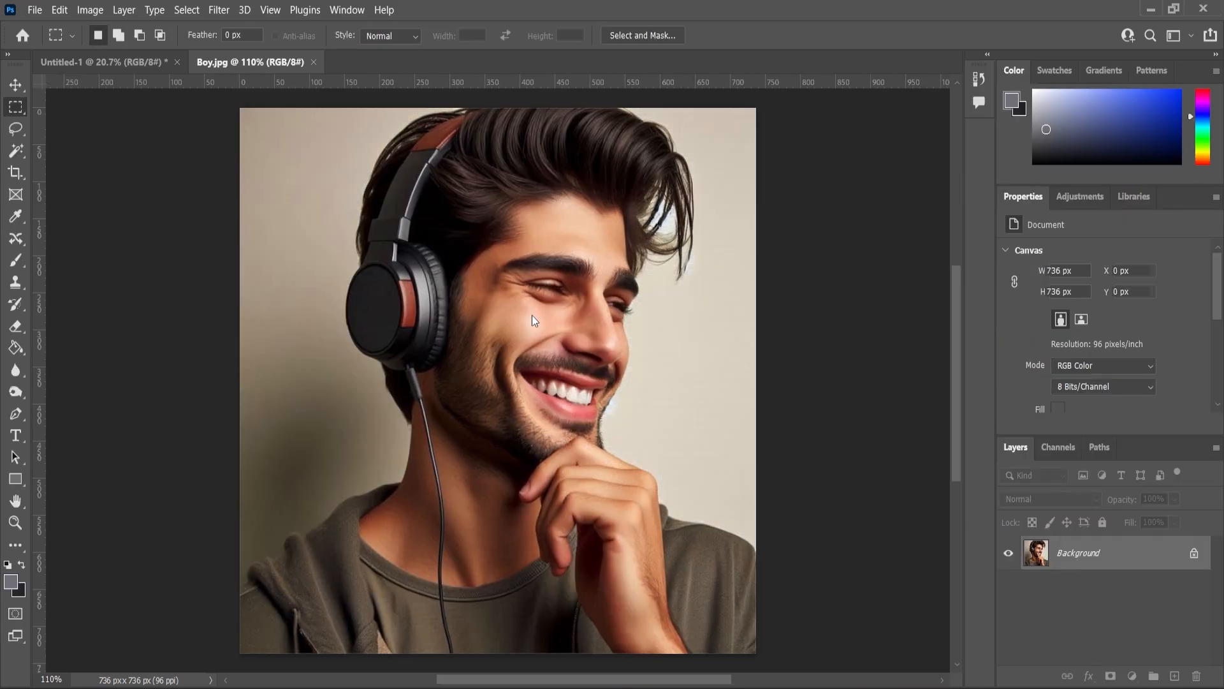
Step: Bring the masked man into Untitled-1 and scale him to about 243.91%
{"action": "left_click", "coordinate": [14, 84]}
{"action": "left_click_drag", "start_coordinate": [524, 248], "coordinate": [557, 324]}
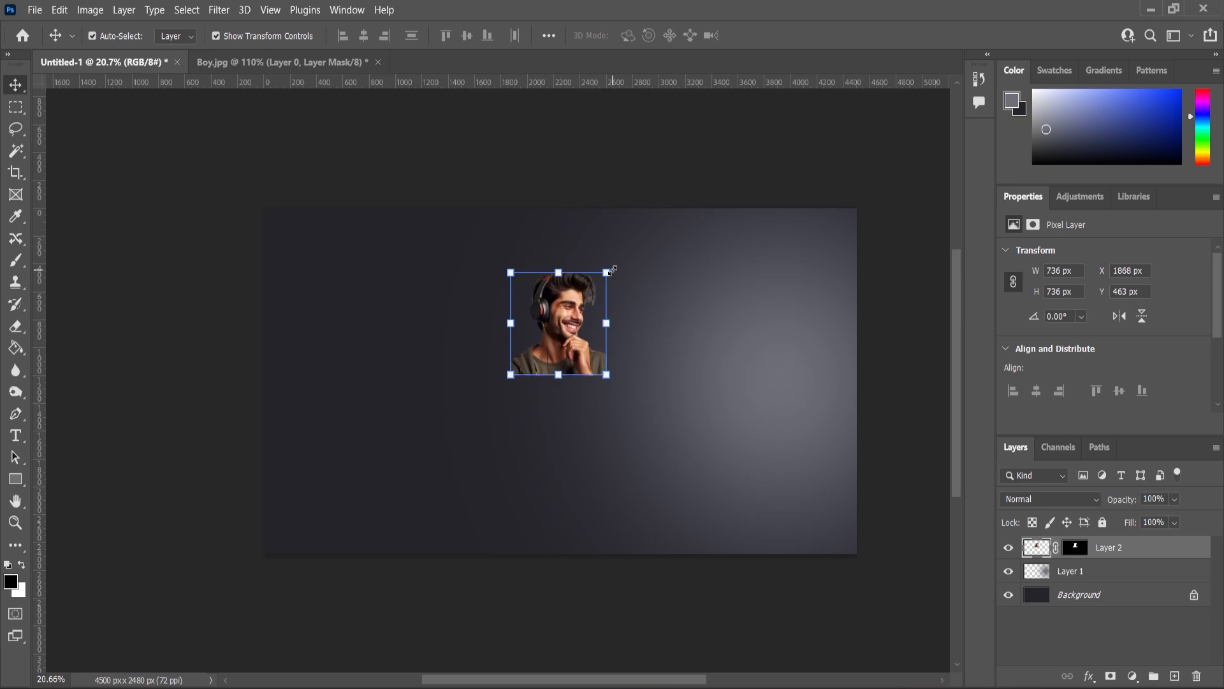
{"action": "key", "text": "ctrl+t"}
{"action": "left_click_drag", "start_coordinate": [607, 270], "coordinate": [678, 192]}
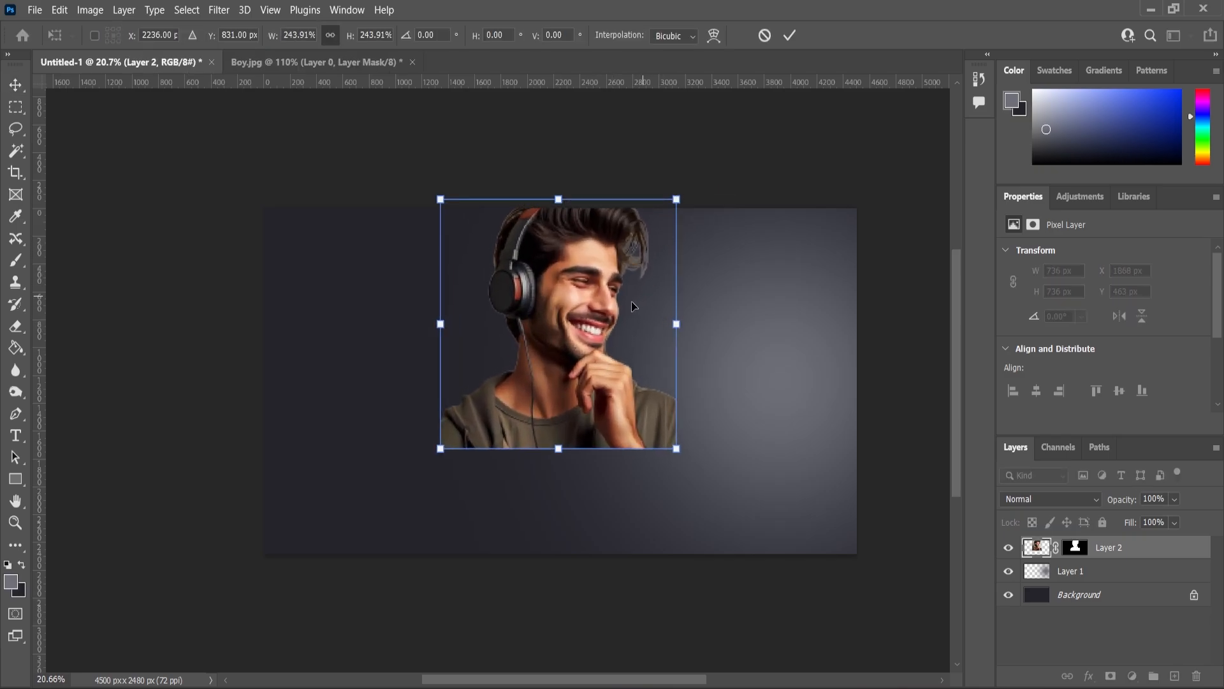
Step: Flip the man horizontally, enlarge him to about 340.49%, and place him against the canvas's right edge
{"action": "right_click", "coordinate": [588, 327]}
{"action": "left_click", "coordinate": [640, 650]}
{"action": "left_click_drag", "start_coordinate": [681, 446], "coordinate": [725, 498]}
{"action": "left_click_drag", "start_coordinate": [614, 462], "coordinate": [769, 491]}
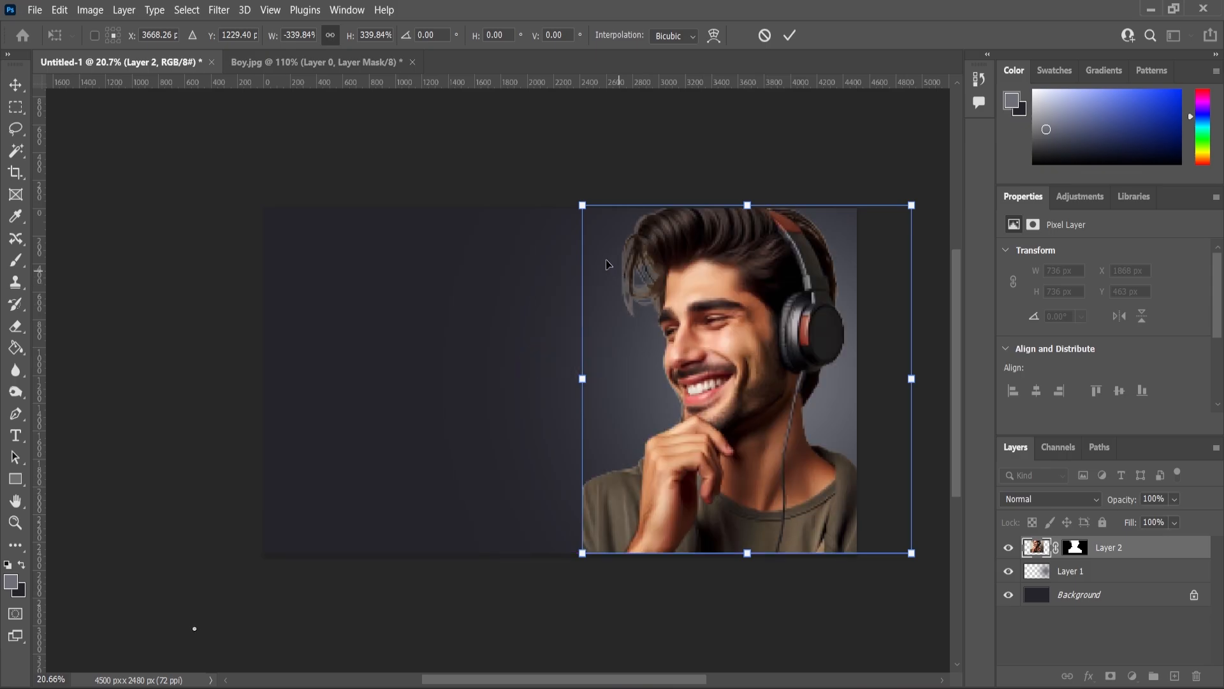
{"action": "left_click_drag", "start_coordinate": [582, 203], "coordinate": [584, 203]}
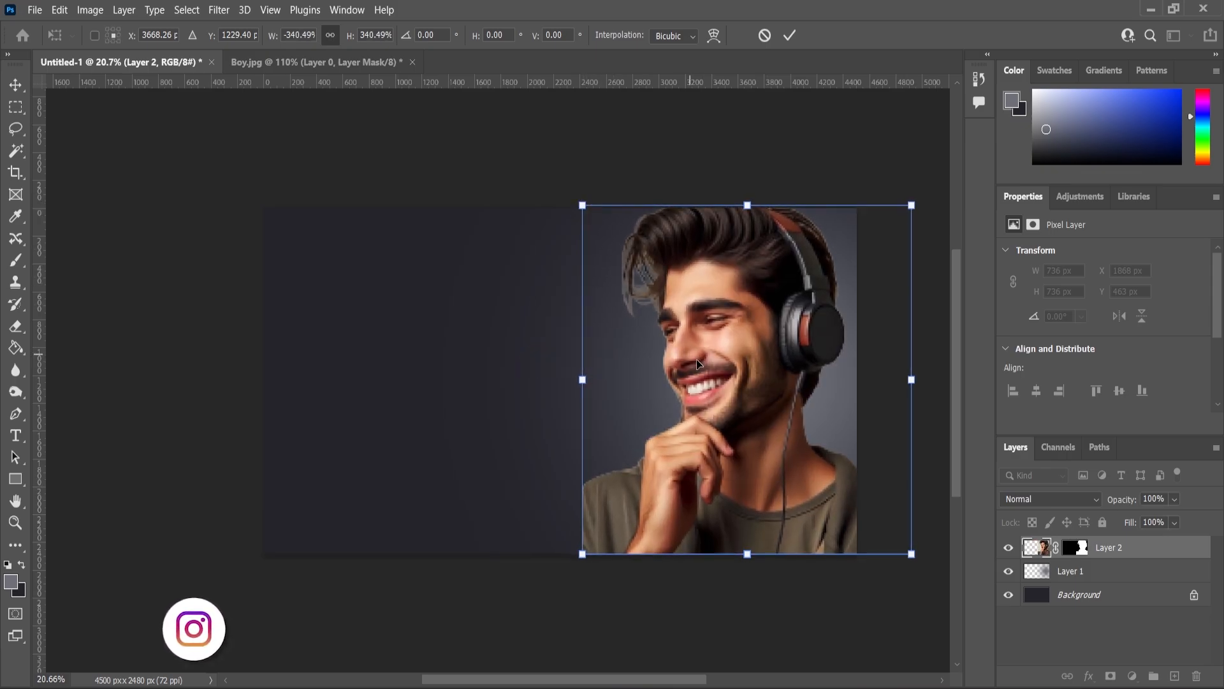
{"action": "left_click_drag", "start_coordinate": [696, 358], "coordinate": [707, 359]}
{"action": "key", "text": "Return"}
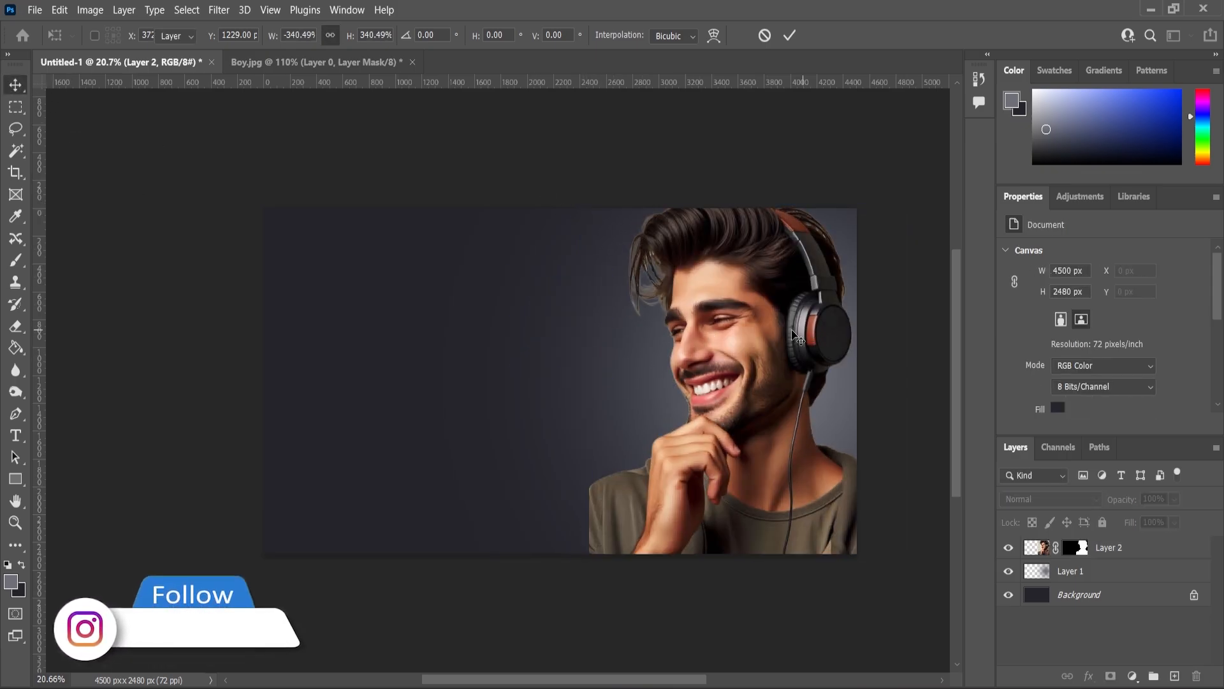
Step: Apply Levels to the man's image with midtones at 0.95 and a slightly raised black input level
{"action": "left_click", "coordinate": [90, 10]}
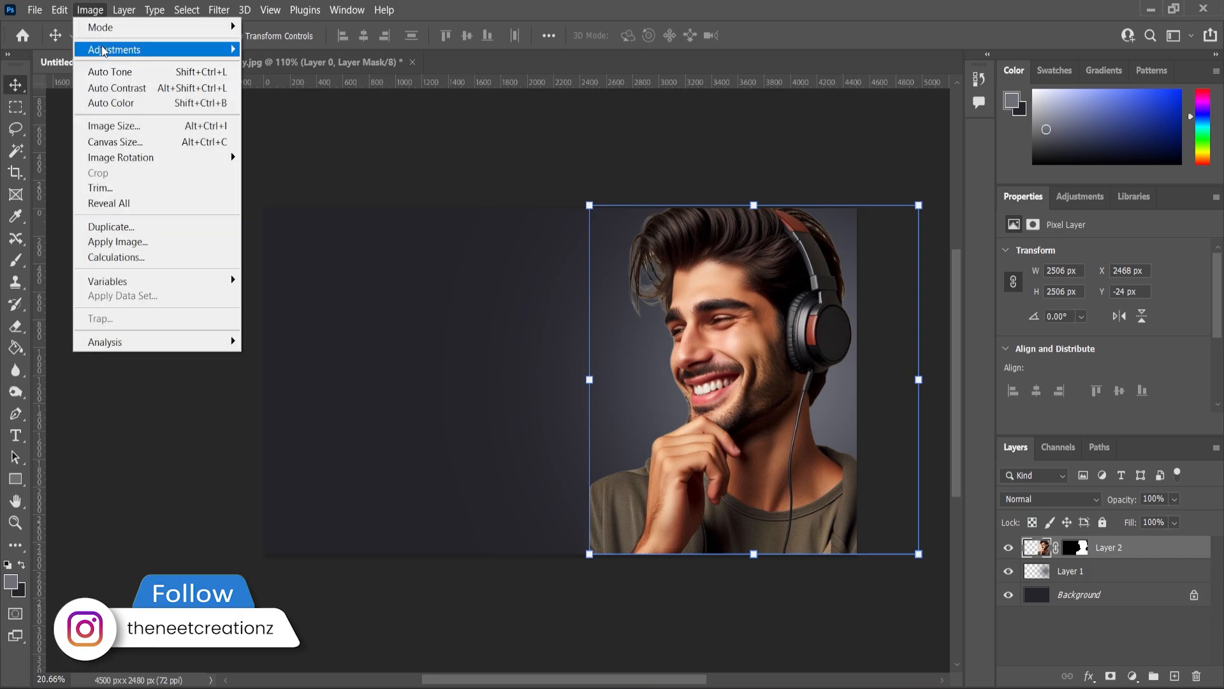
{"action": "mouse_move", "coordinate": [108, 49]}
{"action": "left_click", "coordinate": [440, 60]}
{"action": "left_click_drag", "start_coordinate": [775, 232], "coordinate": [341, 298]}
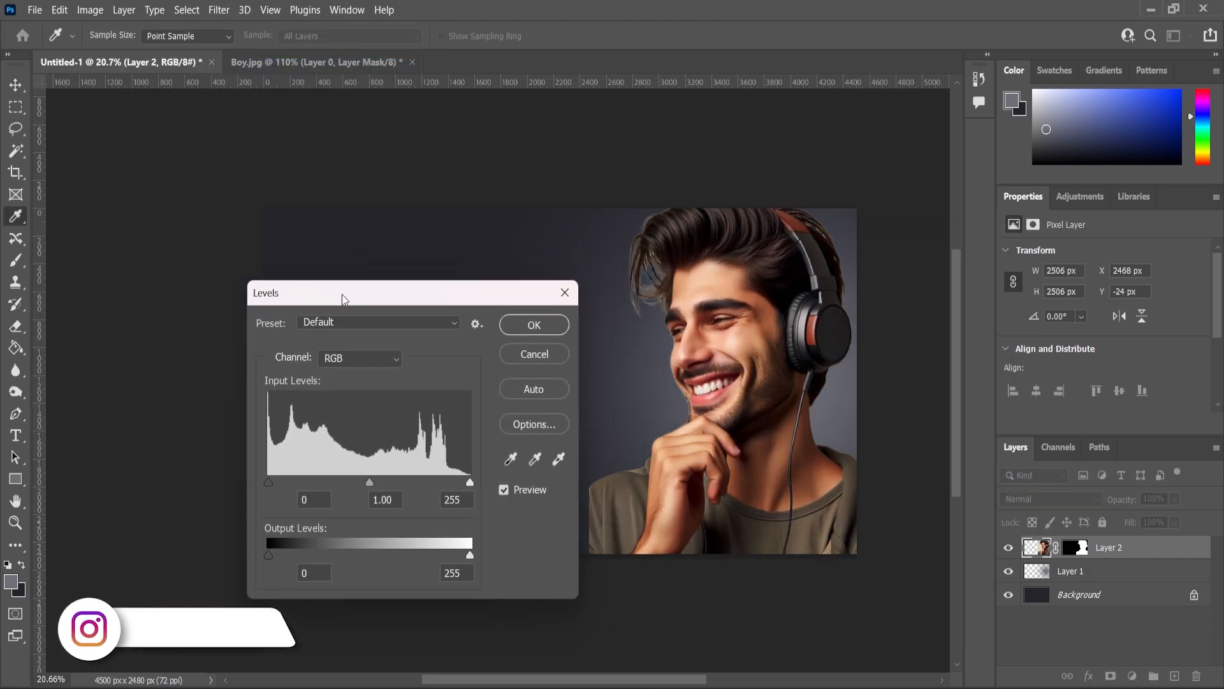
{"action": "left_click_drag", "start_coordinate": [369, 484], "coordinate": [373, 487]}
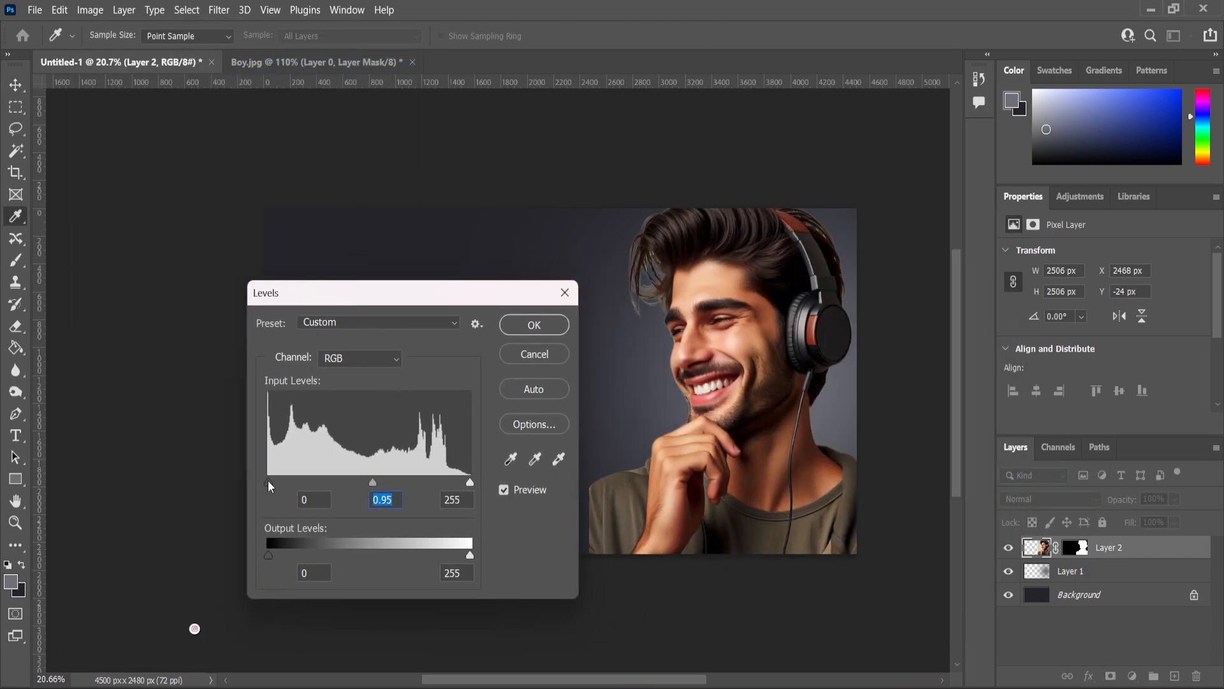
{"action": "left_click_drag", "start_coordinate": [268, 482], "coordinate": [273, 482]}
{"action": "left_click", "coordinate": [530, 328]}
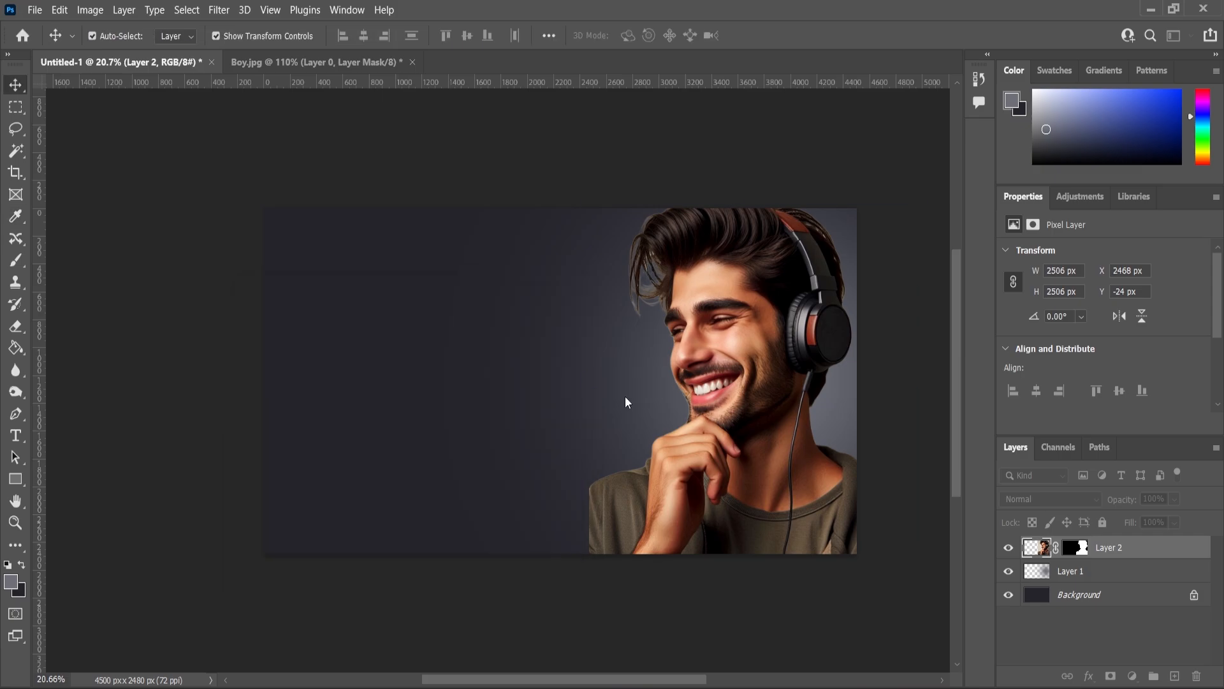
Step: Burn the grey fringe around the hair on Layer 2's mask with a 600 px brush, Midtones range and 100% exposure
{"action": "left_click", "coordinate": [1070, 552]}
{"action": "left_click", "coordinate": [14, 393]}
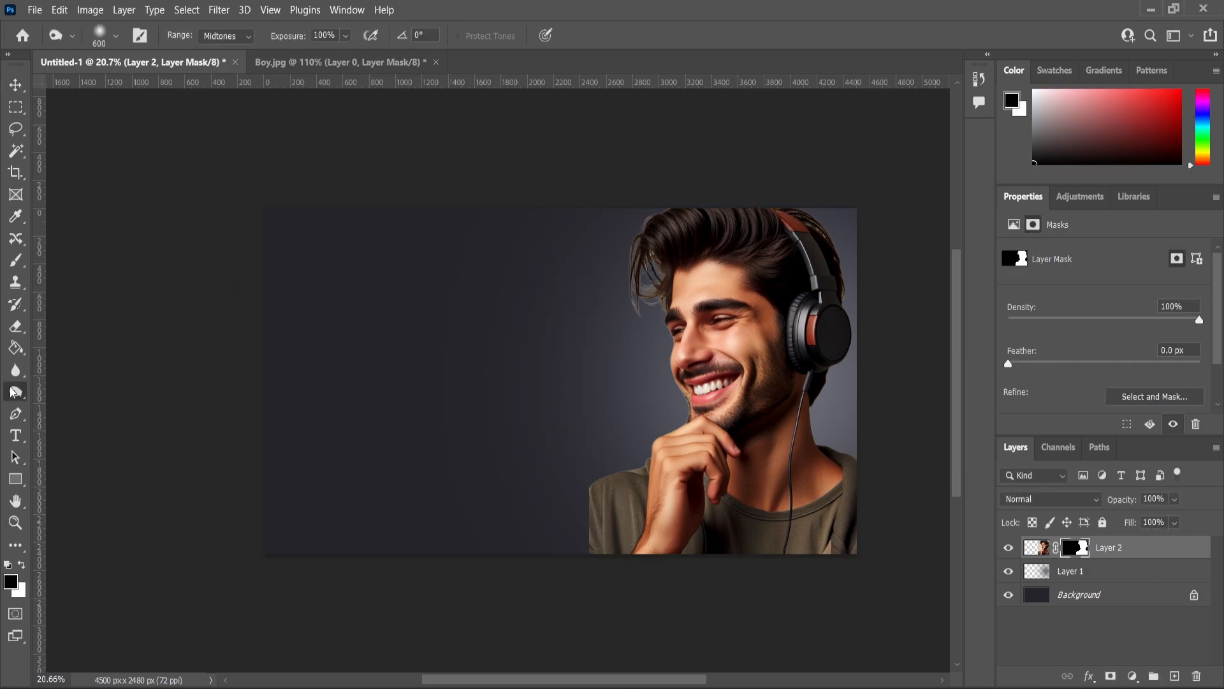
{"action": "scroll", "coordinate": [664, 260], "scroll_direction": "up", "scroll_amount": 3}
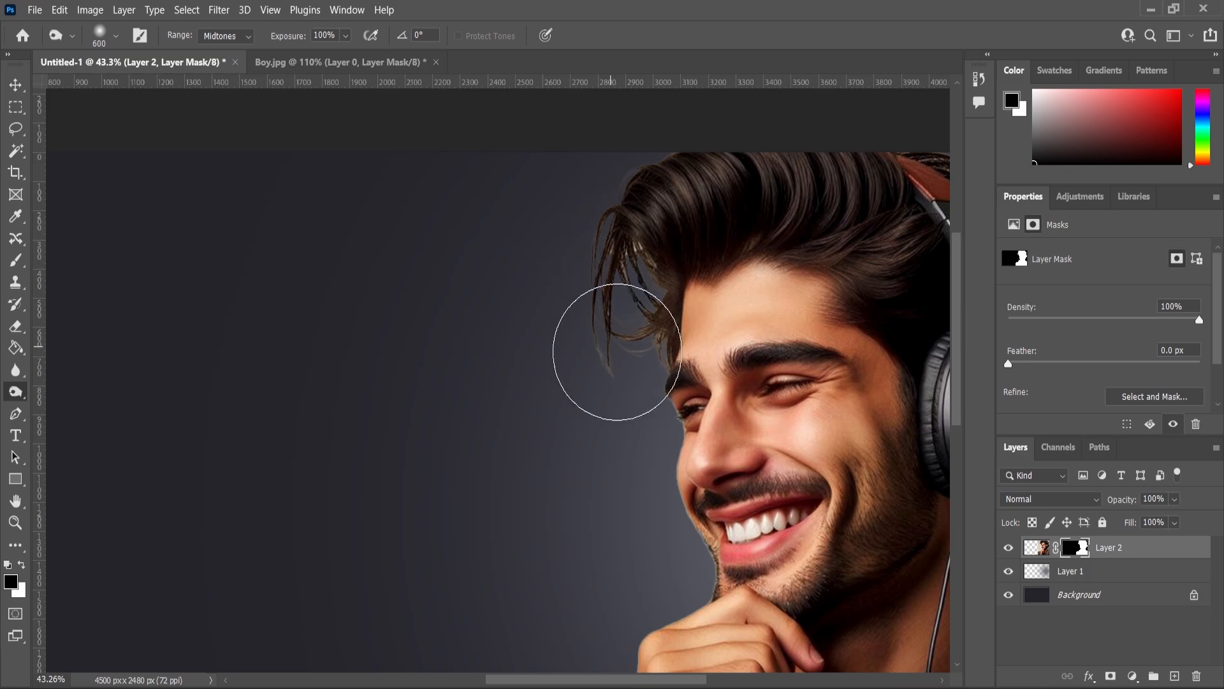
{"action": "scroll", "coordinate": [401, 267], "scroll_direction": "down", "scroll_amount": 3}
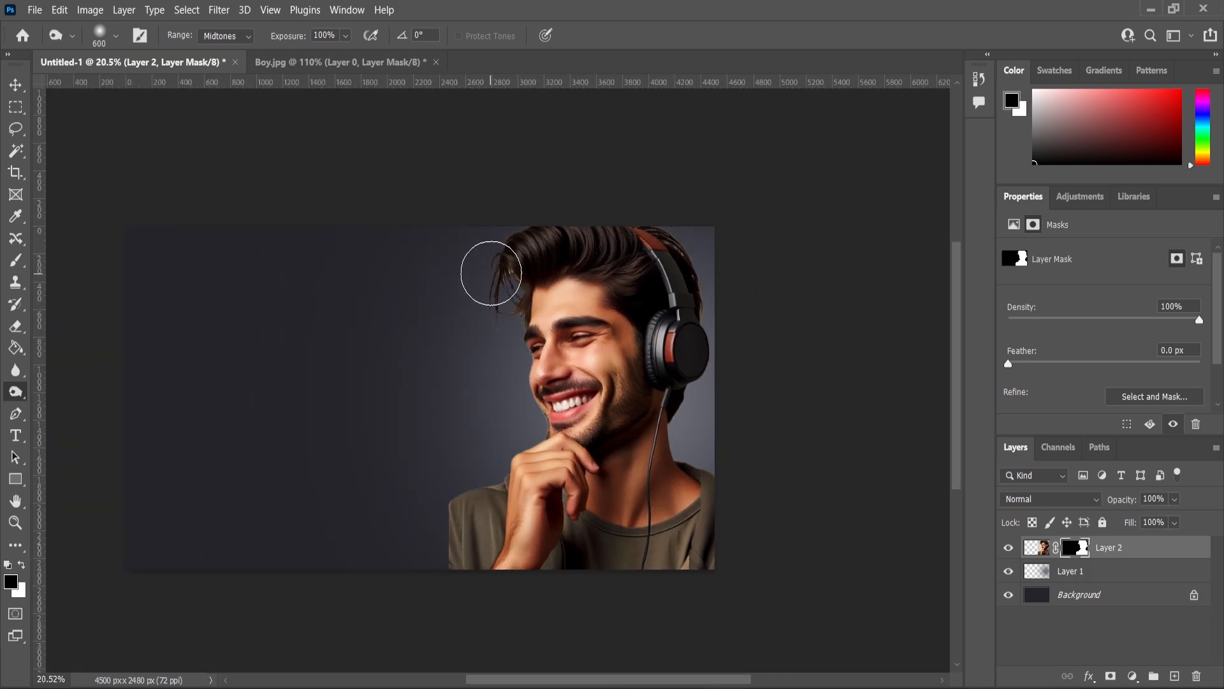
{"action": "scroll", "coordinate": [584, 342], "scroll_direction": "up", "scroll_amount": 1}
{"action": "scroll", "coordinate": [503, 323], "scroll_direction": "down", "scroll_amount": 2}
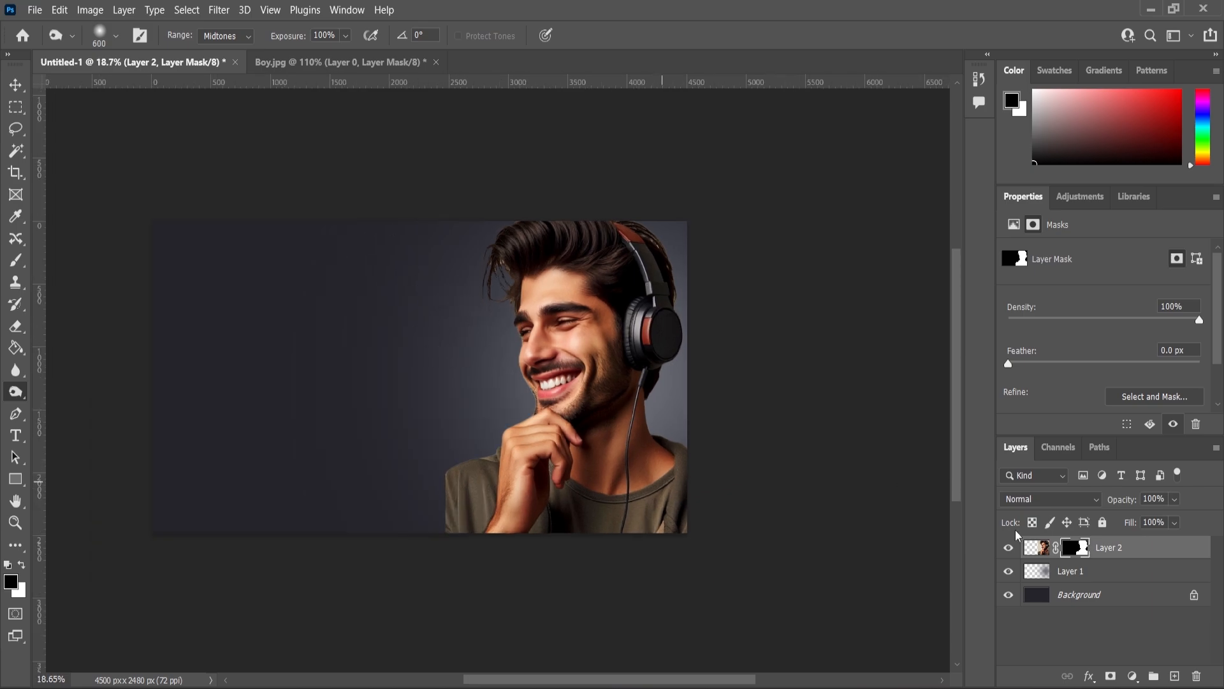
Step: Enlarge the Layer 1 glow to about 103.76% and shift it slightly up and to the left
{"action": "left_click", "coordinate": [1073, 573]}
{"action": "key", "text": "v"}
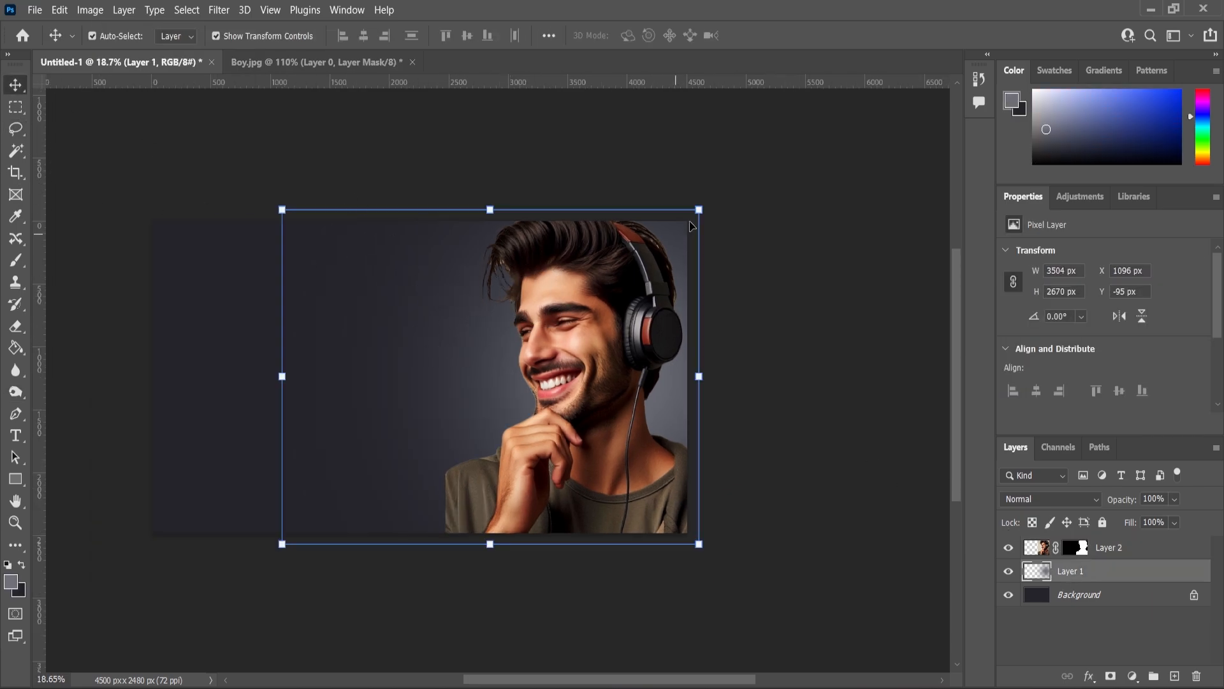
{"action": "left_click_drag", "start_coordinate": [699, 210], "coordinate": [705, 202]}
{"action": "left_click_drag", "start_coordinate": [685, 352], "coordinate": [678, 347]}
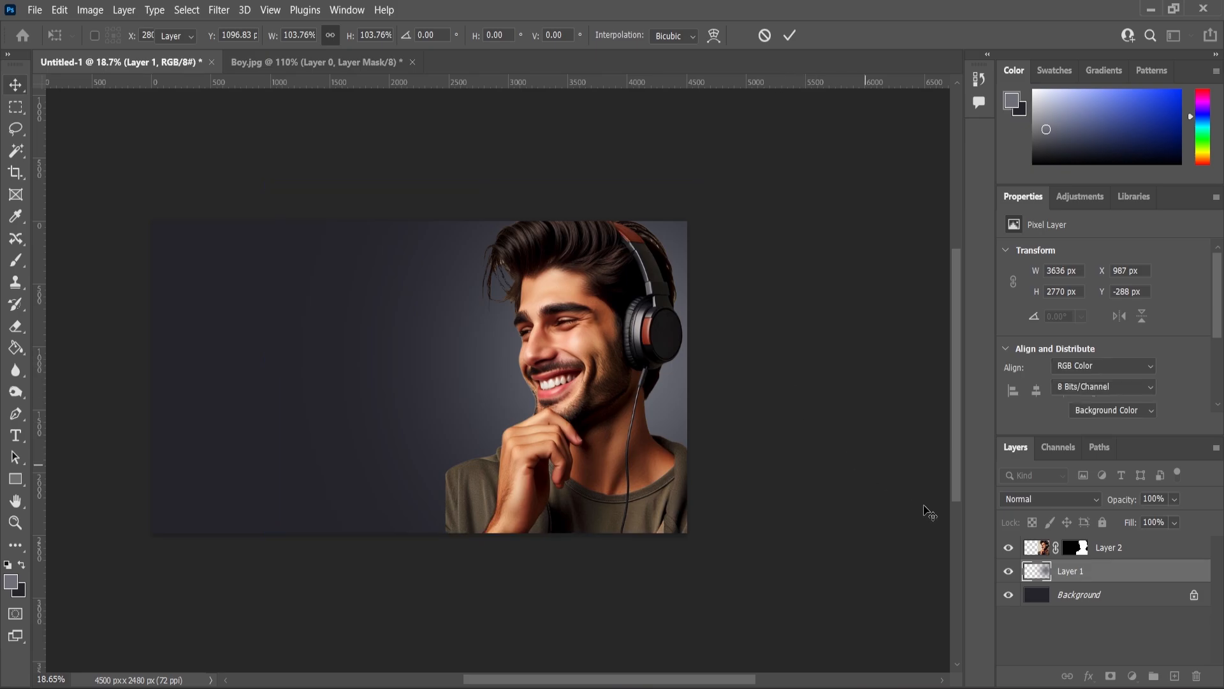
{"action": "scroll", "coordinate": [517, 265], "scroll_direction": "up", "scroll_amount": 3}
{"action": "scroll", "coordinate": [517, 265], "scroll_direction": "up", "scroll_amount": 5}
{"action": "key", "text": "Return"}
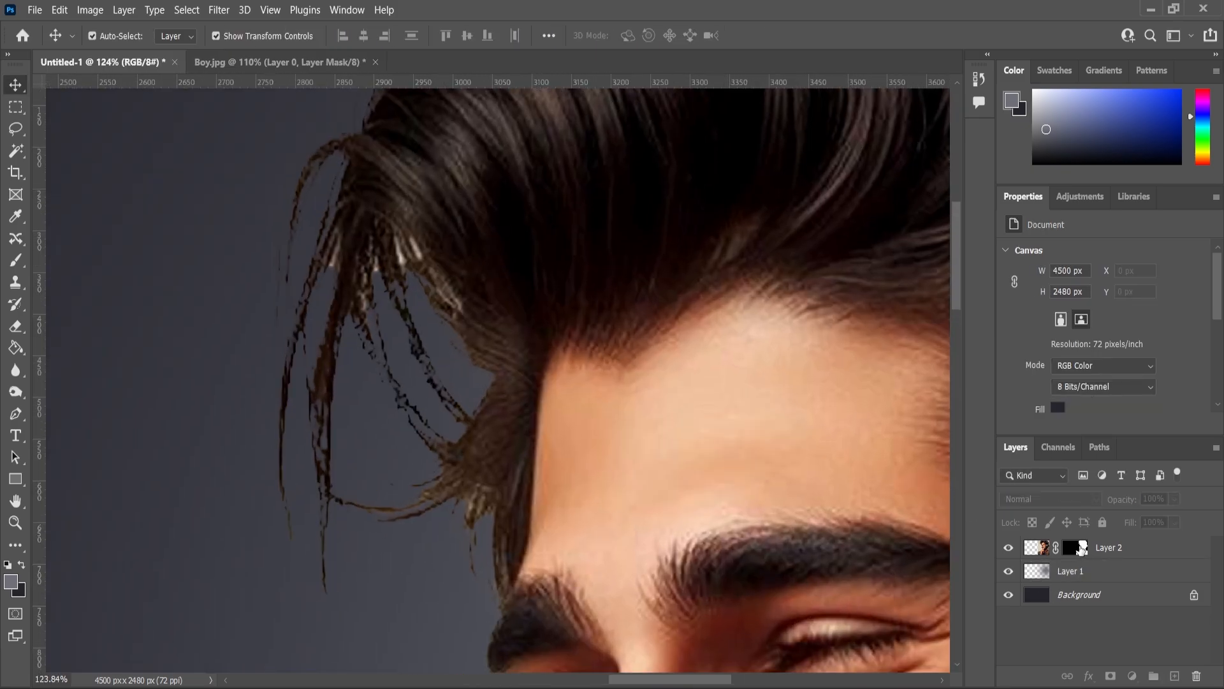
Step: Refine the loose front hair strands on Layer 2's mask with a 200 px Burn brush, Midtones range and 100% exposure
{"action": "left_click", "coordinate": [1082, 550]}
{"action": "key", "text": "b"}
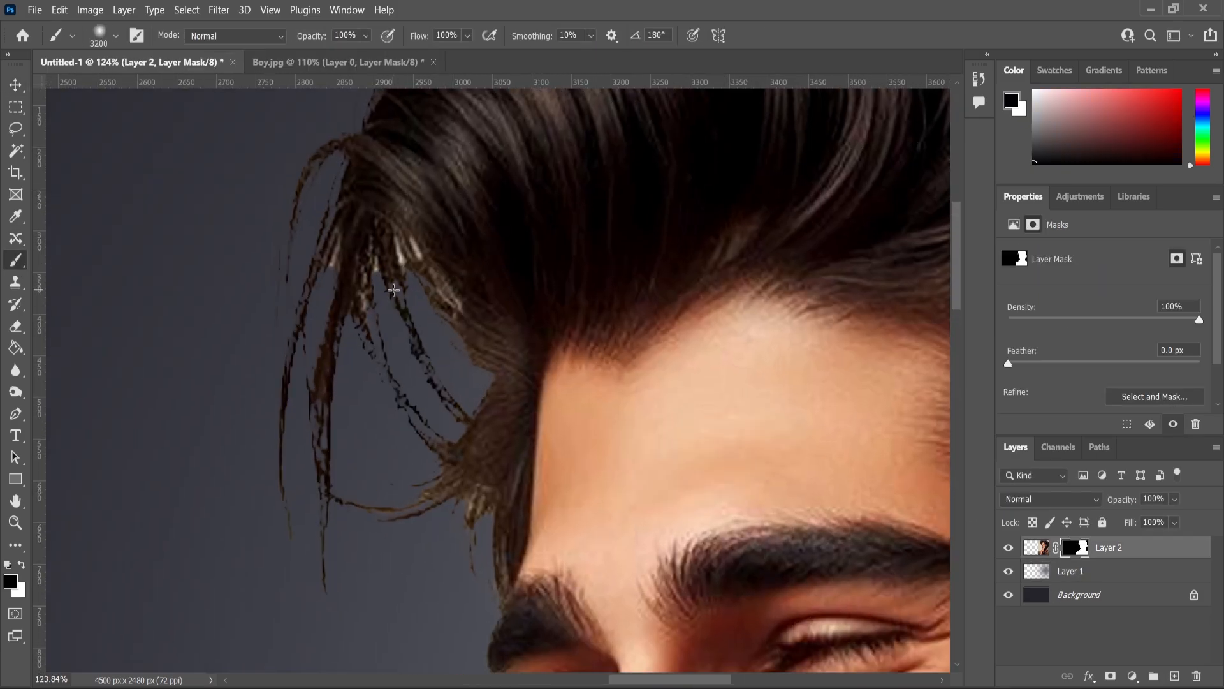
{"action": "right_click", "coordinate": [393, 289]}
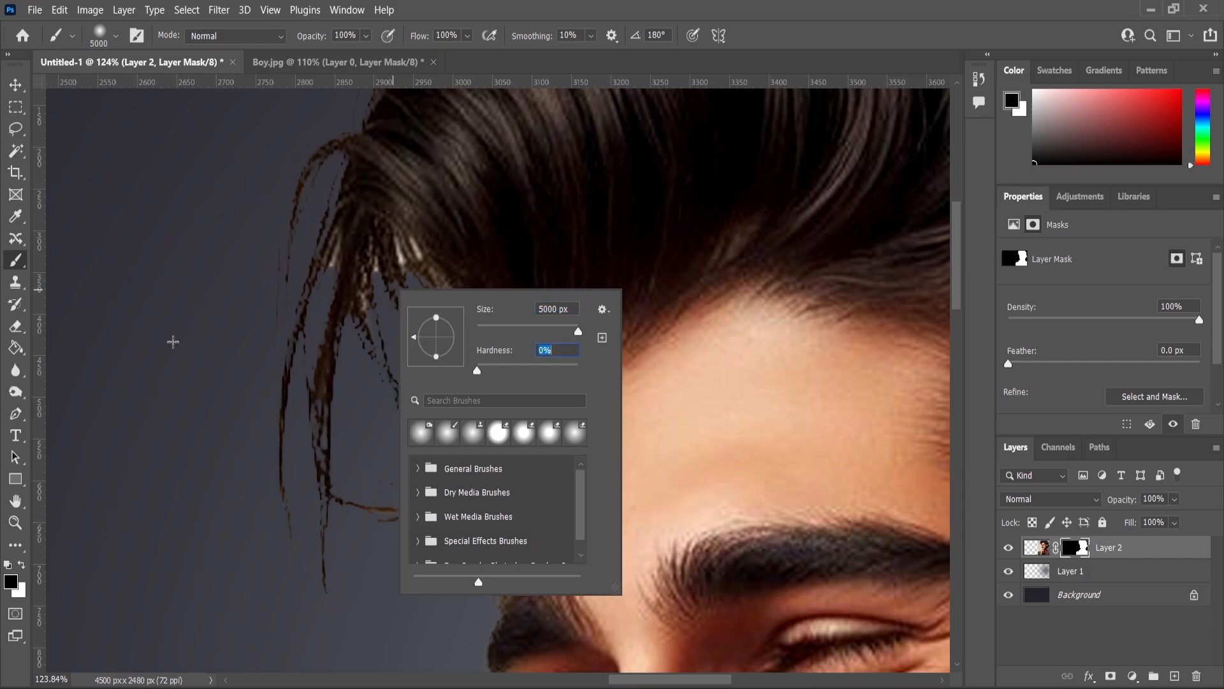
{"action": "key", "text": "Return"}
{"action": "scroll", "coordinate": [68, 271], "scroll_direction": "down", "scroll_amount": 5}
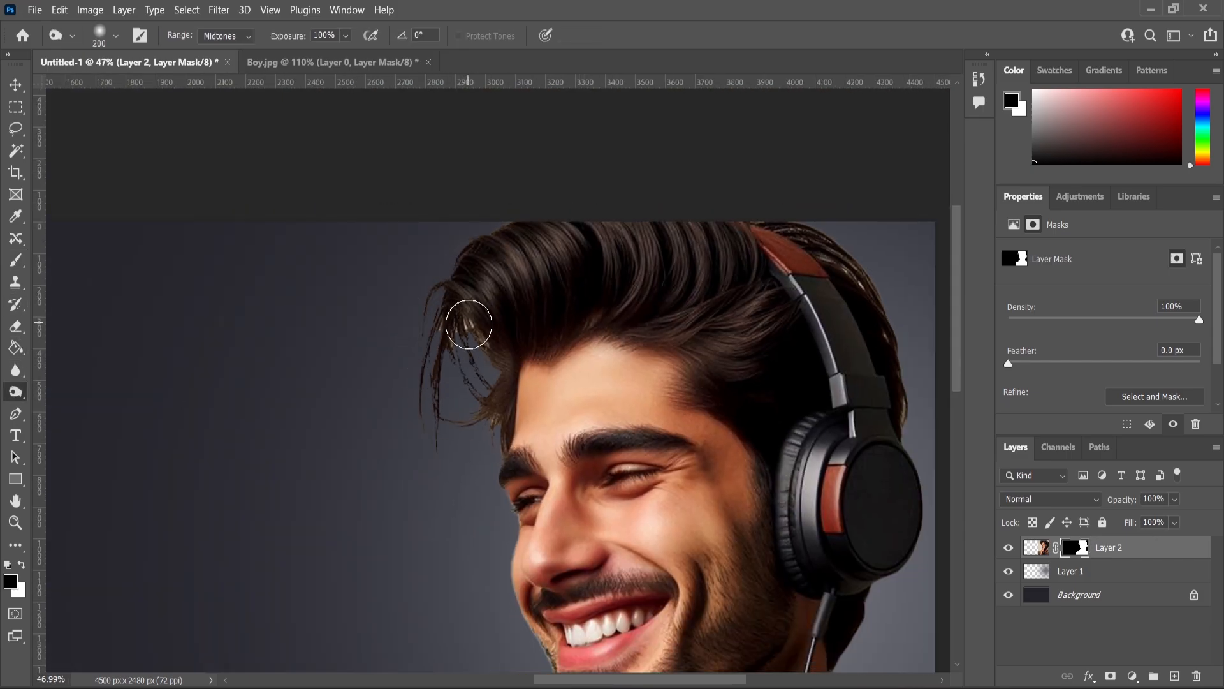
{"action": "scroll", "coordinate": [538, 296], "scroll_direction": "down", "scroll_amount": 4}
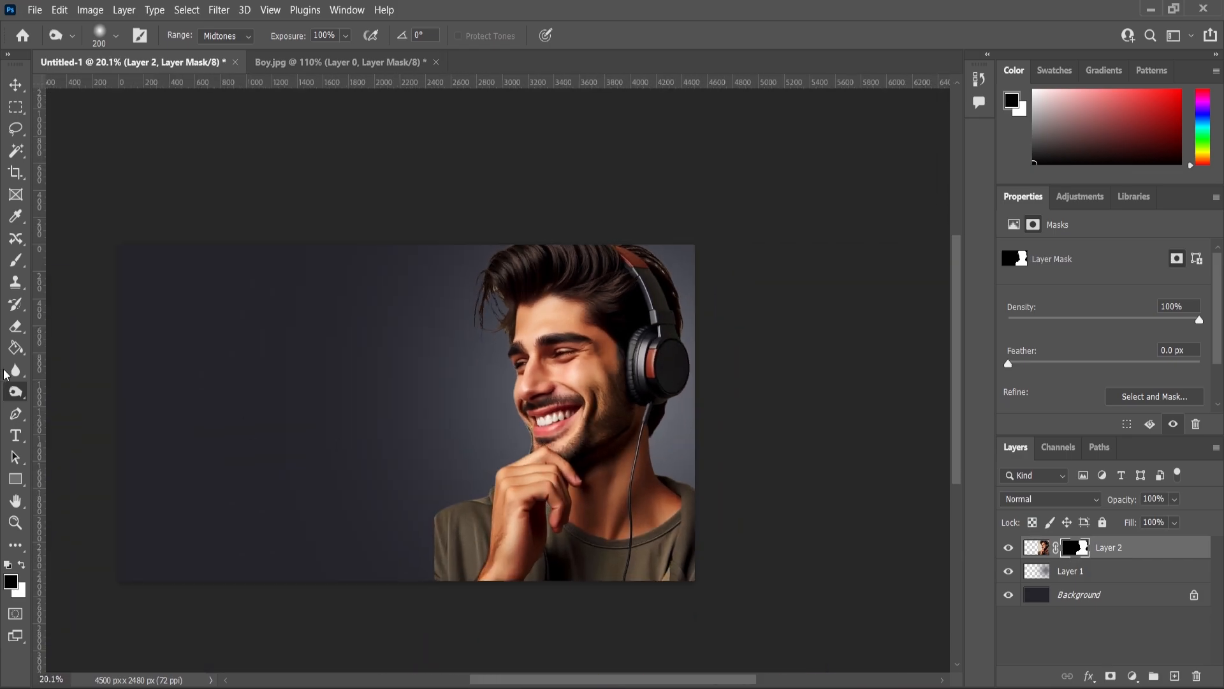
Step: Fade the man's lower-left sleeve into the background by painting black on Layer 2's mask with a soft 2100 px brush
{"action": "left_click", "coordinate": [16, 259]}
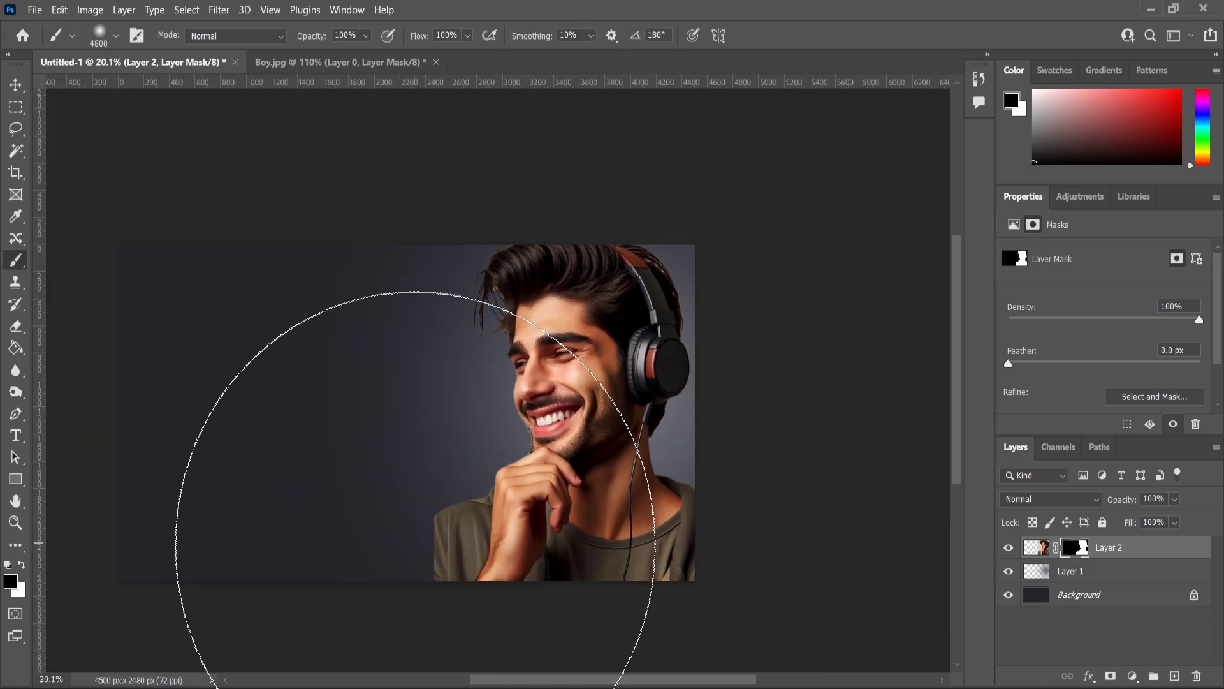
{"action": "key", "text": "bracketleft"}
{"action": "key", "text": "bracketleft"}
{"action": "key", "text": "bracketleft"}
{"action": "key", "text": "bracketleft"}
{"action": "key", "text": "bracketleft"}
{"action": "key", "text": "bracketleft"}
{"action": "key", "text": "bracketleft"}
{"action": "key", "text": "bracketleft"}
{"action": "key", "text": "bracketleft"}
{"action": "key", "text": "bracketleft"}
{"action": "key", "text": "bracketleft"}
{"action": "key", "text": "bracketleft"}
{"action": "key", "text": "bracketleft"}
{"action": "key", "text": "bracketleft"}
{"action": "key", "text": "bracketleft"}
{"action": "key", "text": "bracketleft"}
{"action": "key", "text": "bracketleft"}
{"action": "key", "text": "bracketleft"}
{"action": "key", "text": "bracketleft"}
{"action": "key", "text": "bracketleft"}
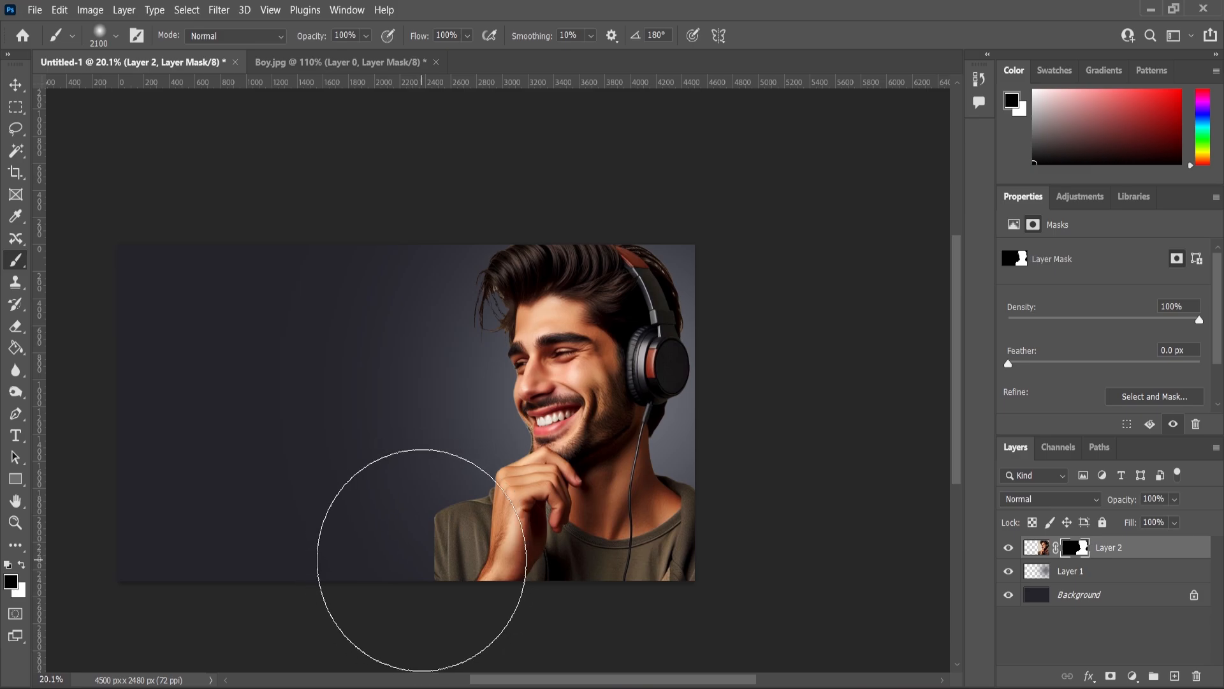
{"action": "left_click", "coordinate": [421, 559]}
{"action": "scroll", "coordinate": [575, 424], "scroll_direction": "down", "scroll_amount": 1}
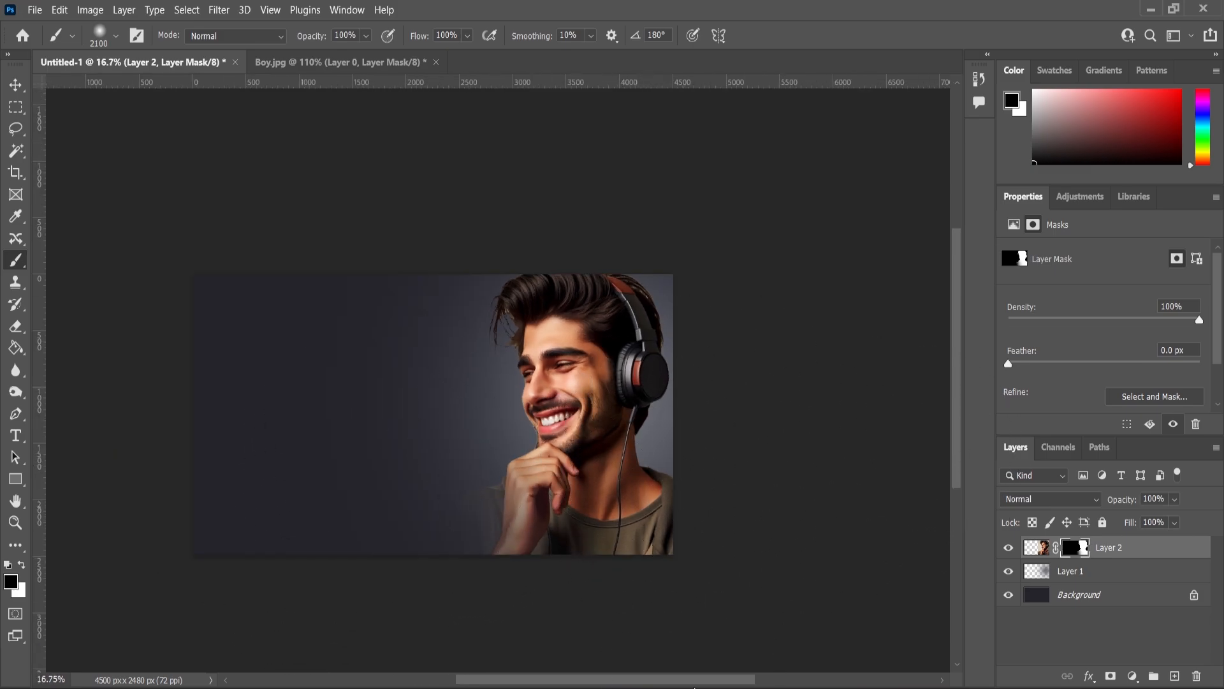
Step: Place the Pngtree music logo image in the design and scale it to about 14.16% in the canvas's upper-left corner
{"action": "key", "text": "alt+Tab"}
{"action": "left_click_drag", "start_coordinate": [618, 185], "coordinate": [254, 350]}
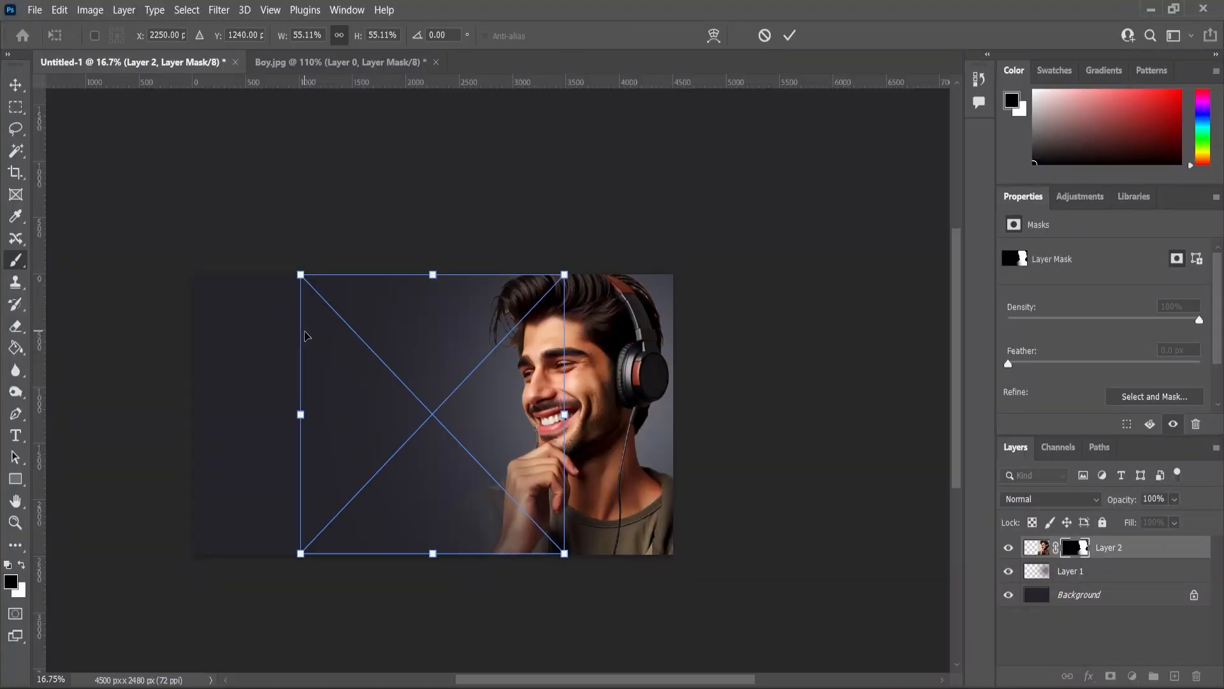
{"action": "left_click_drag", "start_coordinate": [565, 274], "coordinate": [193, 264]}
{"action": "key", "text": "Return"}
Step: Shrink the music logo to about 229 × 191 px and position it near X 164 px, Y 86 px
{"action": "scroll", "coordinate": [378, 389], "scroll_direction": "up", "scroll_amount": 1}
{"action": "scroll", "coordinate": [201, 244], "scroll_direction": "up", "scroll_amount": 3}
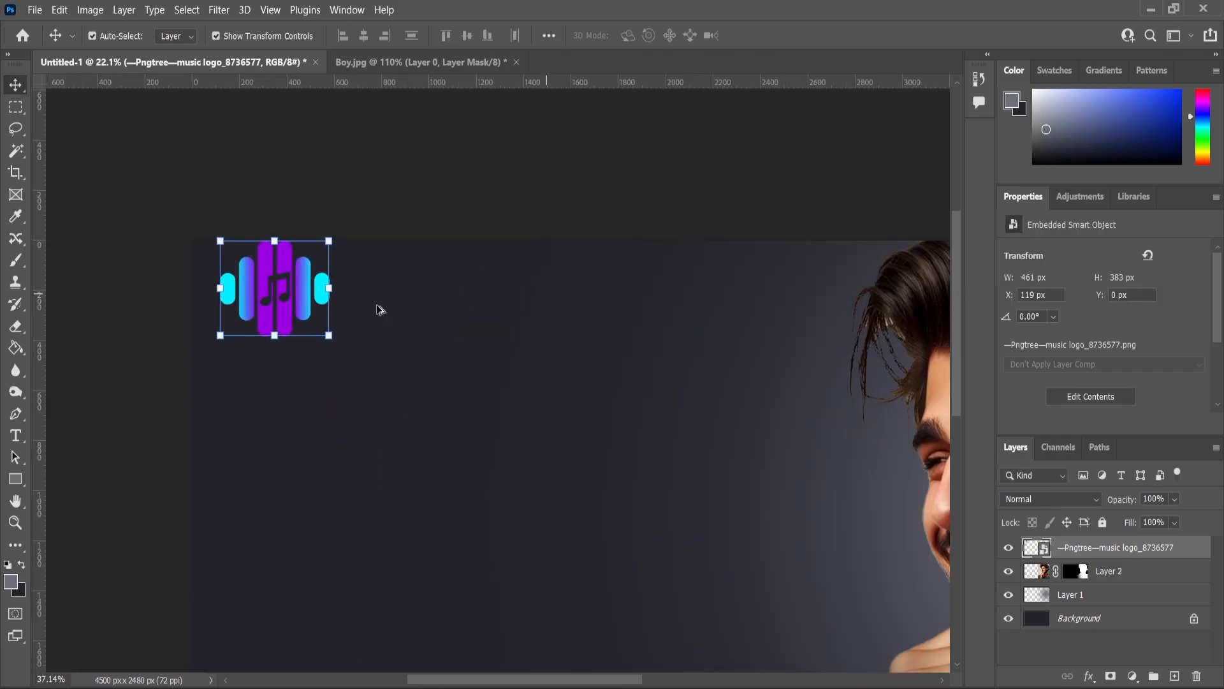
{"action": "key", "text": "ctrl+t"}
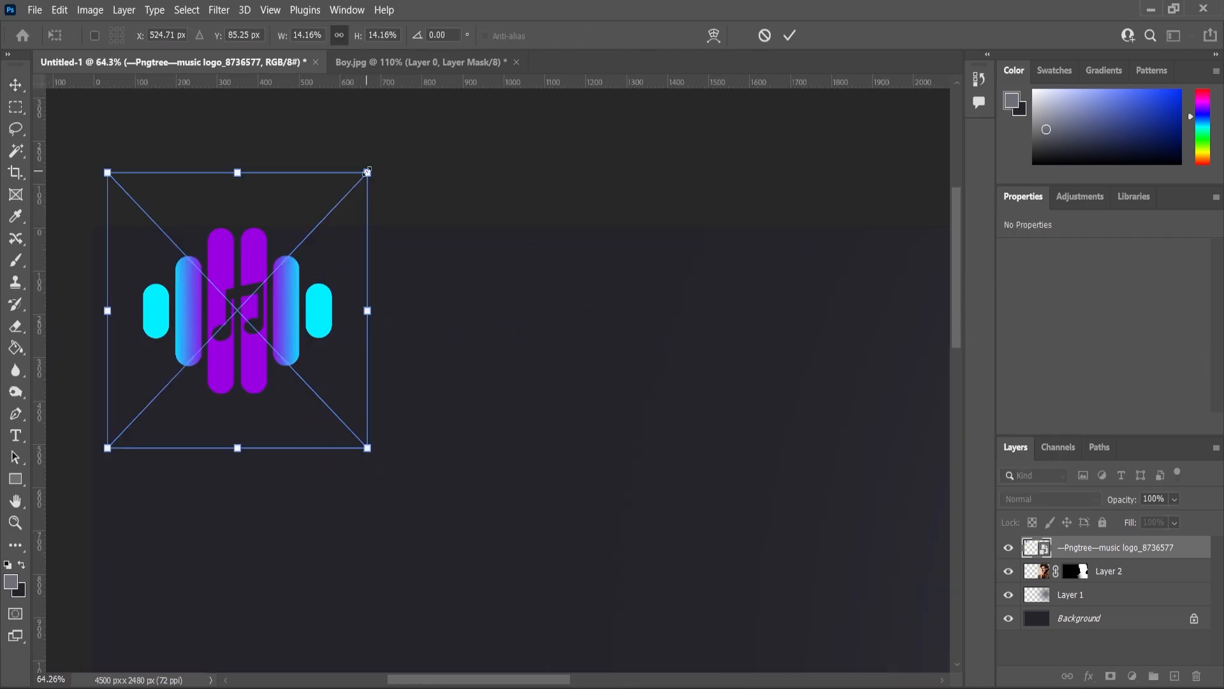
{"action": "left_click_drag", "start_coordinate": [365, 189], "coordinate": [338, 219]}
{"action": "left_click_drag", "start_coordinate": [277, 287], "coordinate": [212, 311]}
{"action": "key", "text": "Return"}
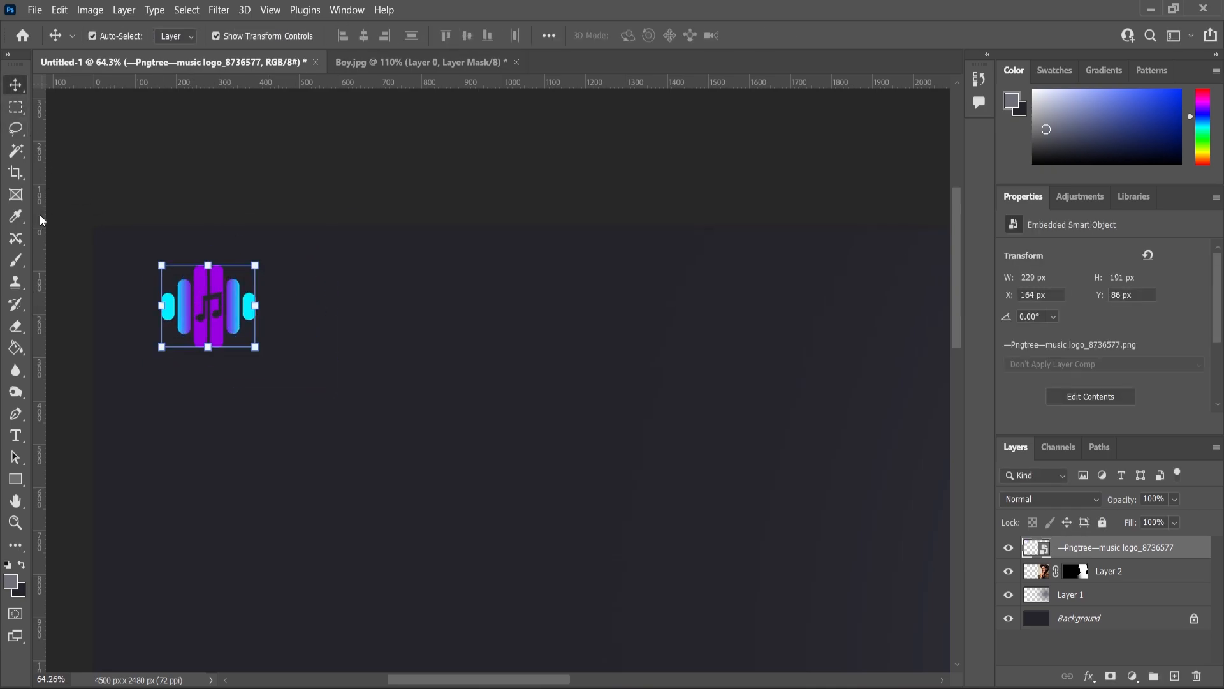
Step: Add a vertical and a horizontal guide near the canvas's upper-left corner and align the music logo to them at X 75 px, Y 65 px
{"action": "left_click_drag", "start_coordinate": [39, 214], "coordinate": [125, 220]}
{"action": "left_click_drag", "start_coordinate": [170, 82], "coordinate": [171, 257]}
{"action": "left_click_drag", "start_coordinate": [205, 297], "coordinate": [170, 289]}
Step: Add a vertical margin guide near the canvas's right edge and a horizontal one near its bottom at about Y 2383 px
{"action": "scroll", "coordinate": [298, 288], "scroll_direction": "down", "scroll_amount": 2}
{"action": "scroll", "coordinate": [299, 287], "scroll_direction": "down", "scroll_amount": 5}
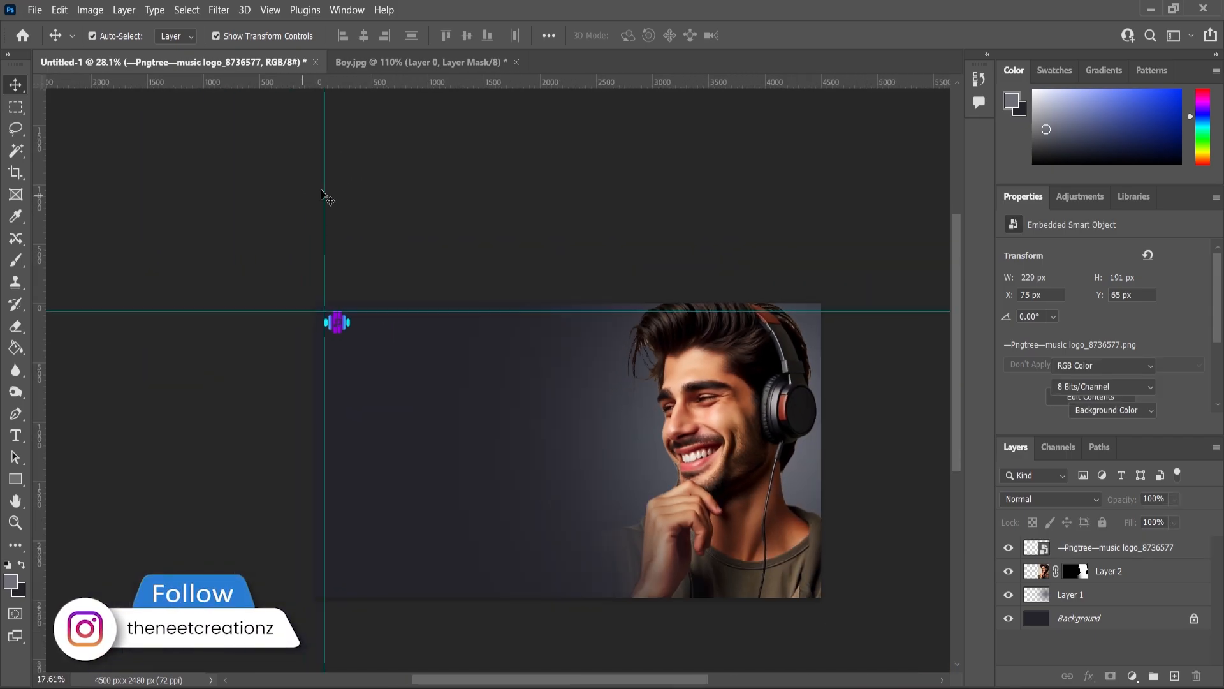
{"action": "left_click", "coordinate": [510, 358]}
{"action": "left_click_drag", "start_coordinate": [42, 432], "coordinate": [782, 491]}
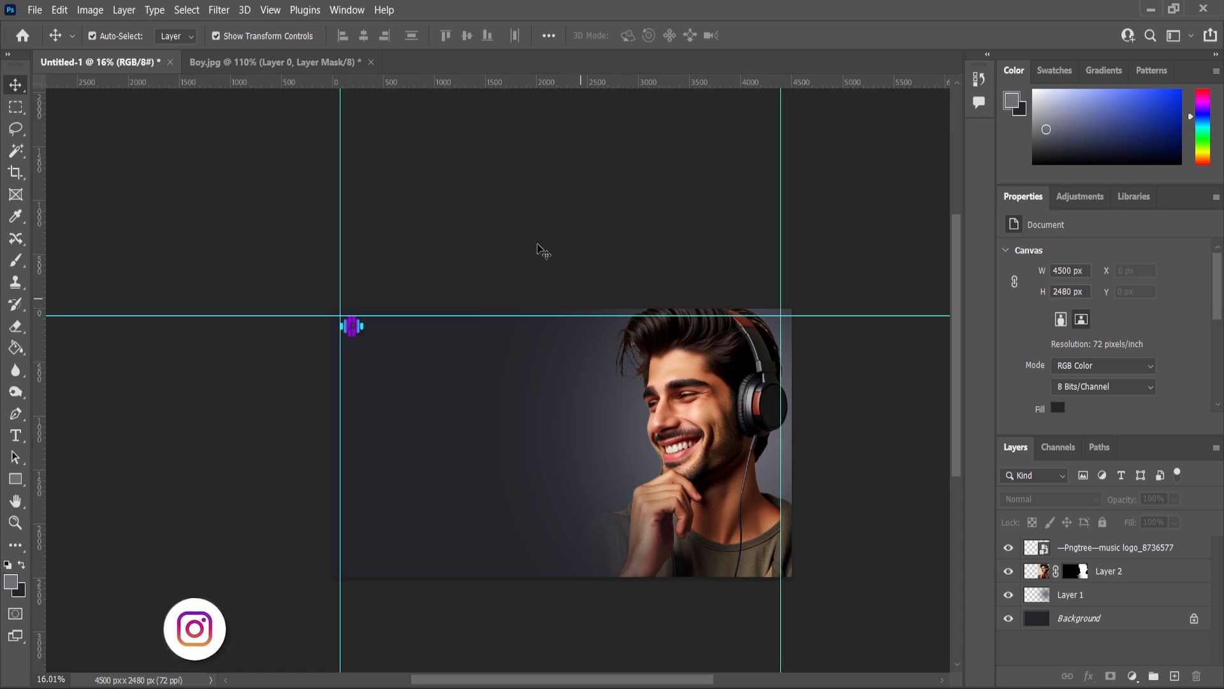
{"action": "left_click_drag", "start_coordinate": [437, 83], "coordinate": [475, 567]}
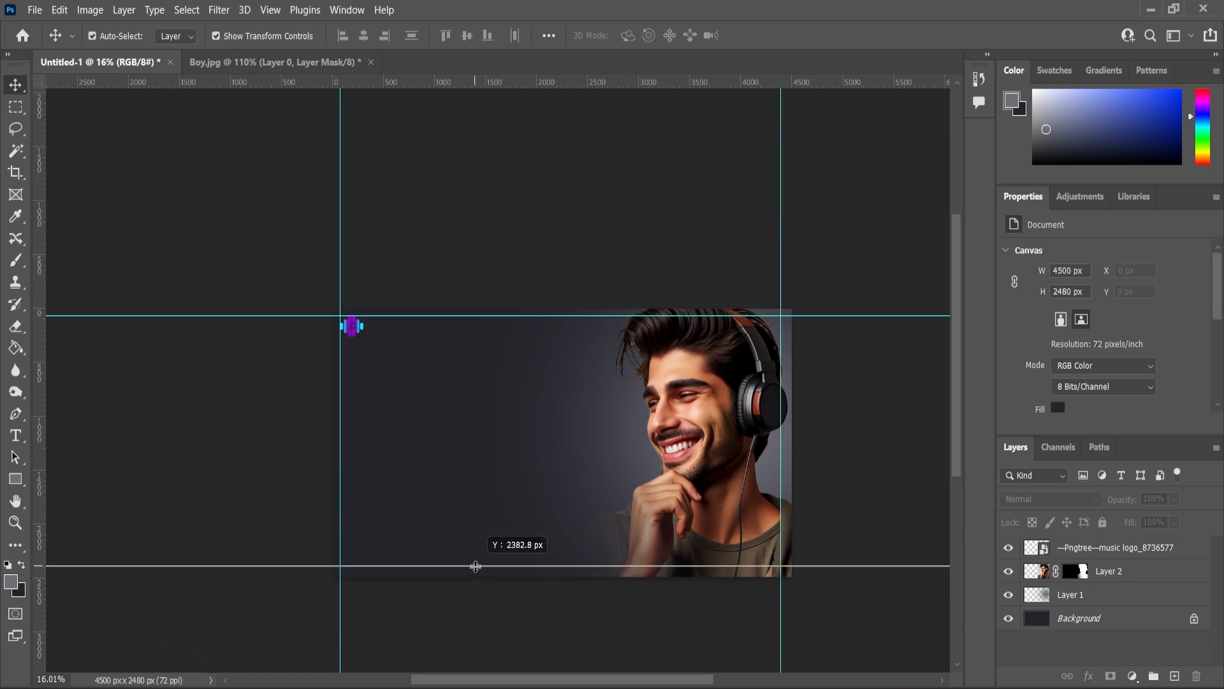
Step: Add a text layer reading "Reviews" in Poppins Regular at 144.34 pt on the empty left side of the canvas
{"action": "scroll", "coordinate": [510, 402], "scroll_direction": "up", "scroll_amount": 2}
{"action": "left_click", "coordinate": [16, 436]}
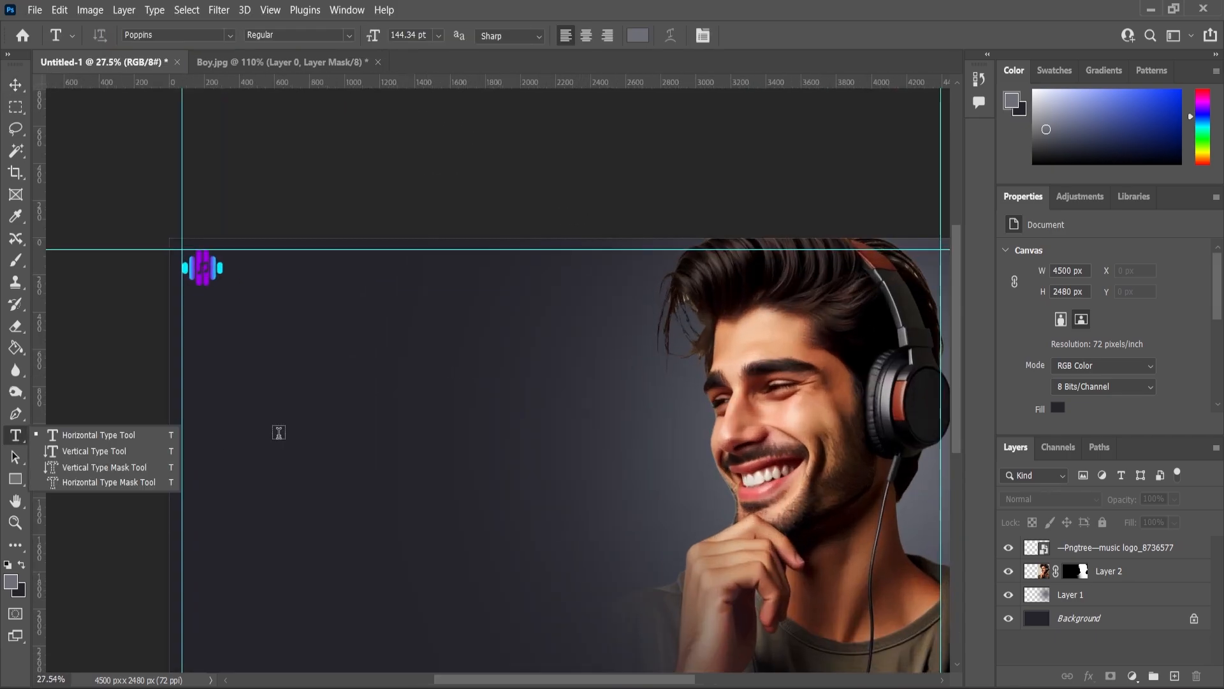
{"action": "left_click", "coordinate": [447, 432]}
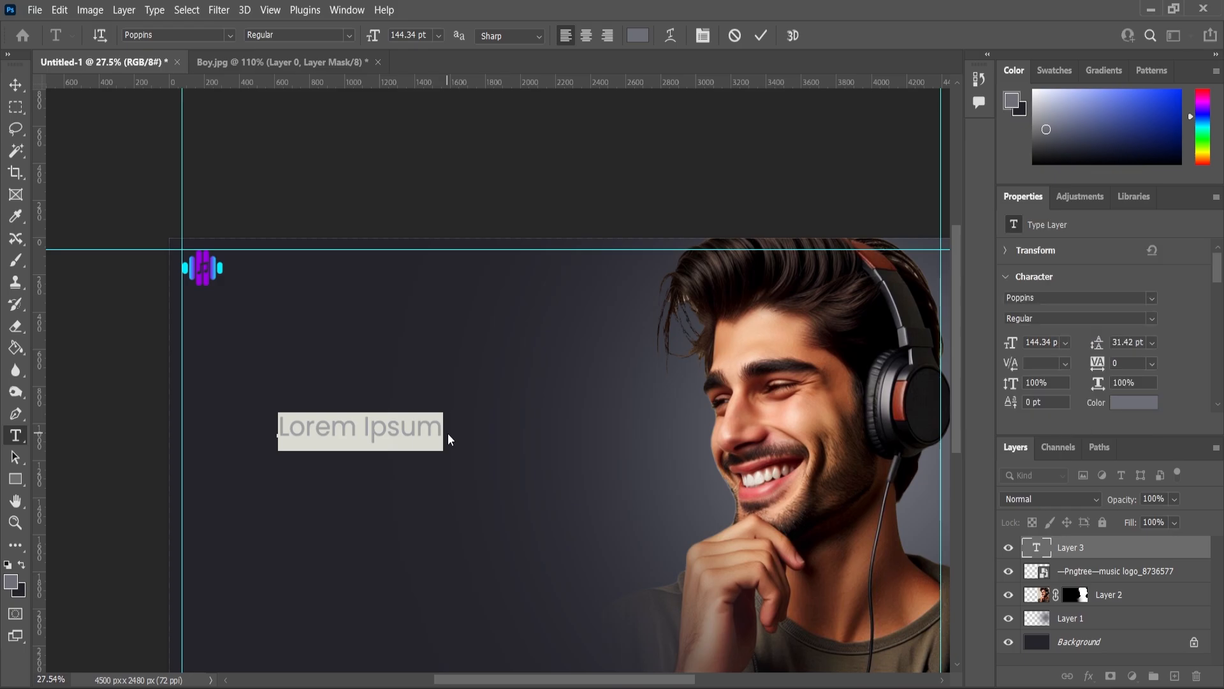
{"action": "type", "text": "Reviews"}
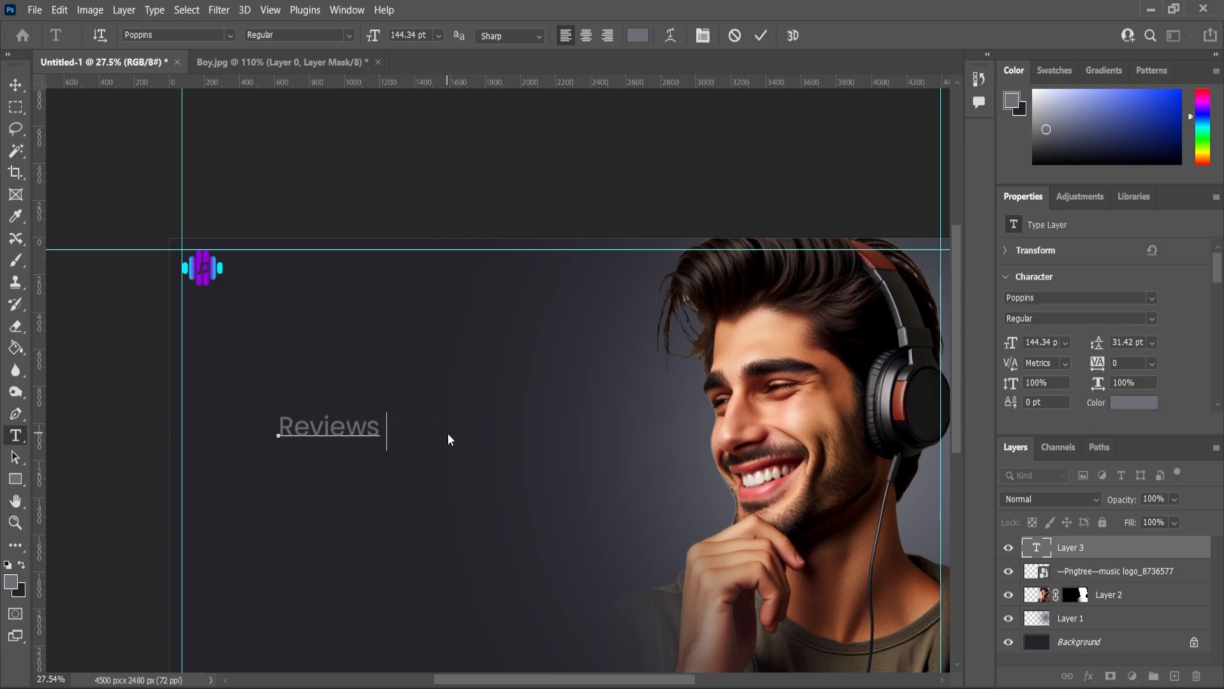
Step: Scale the Reviews text down to about 82.56 pt and place it beside the music logo, vertically centred on it
{"action": "left_click", "coordinate": [16, 85]}
{"action": "left_click_drag", "start_coordinate": [379, 414], "coordinate": [363, 421]}
{"action": "left_click", "coordinate": [16, 85]}
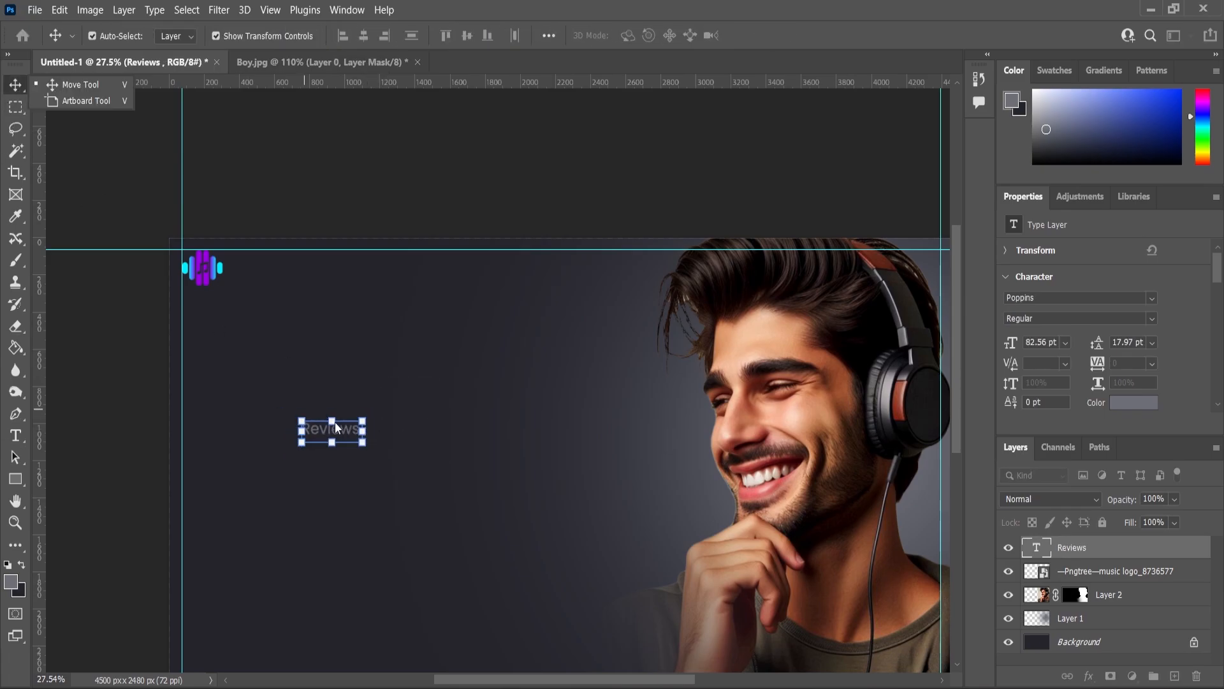
{"action": "key", "text": "Return"}
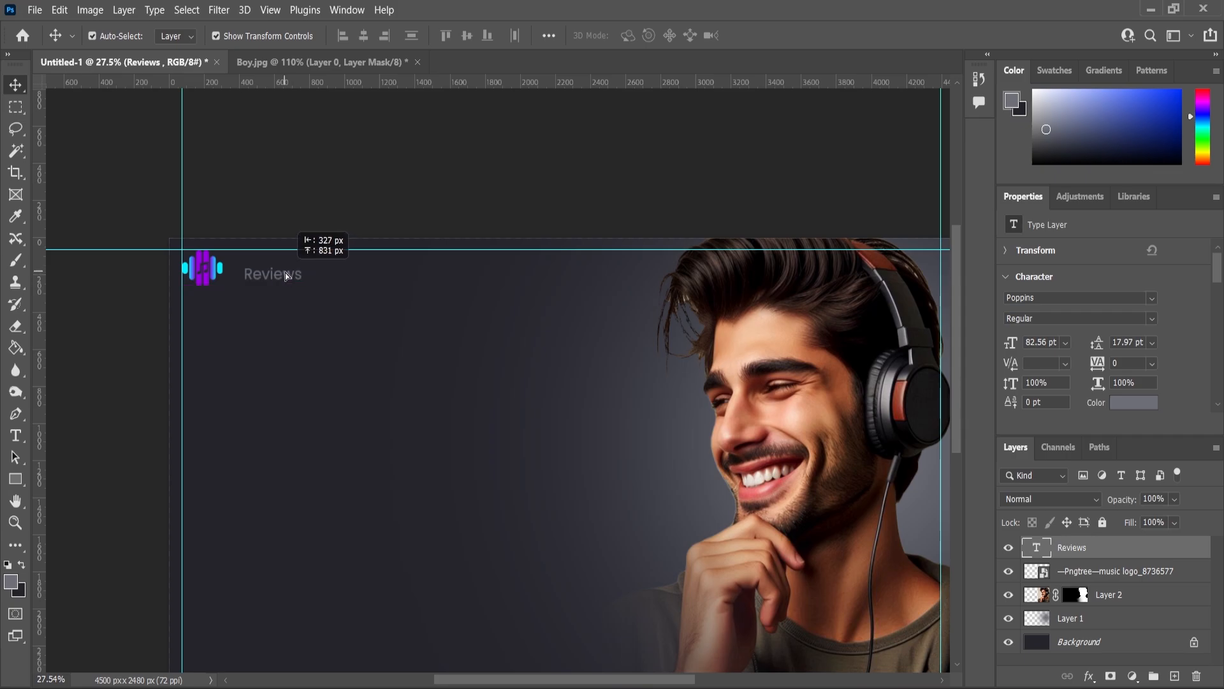
{"action": "scroll", "coordinate": [254, 273], "scroll_direction": "up", "scroll_amount": 5}
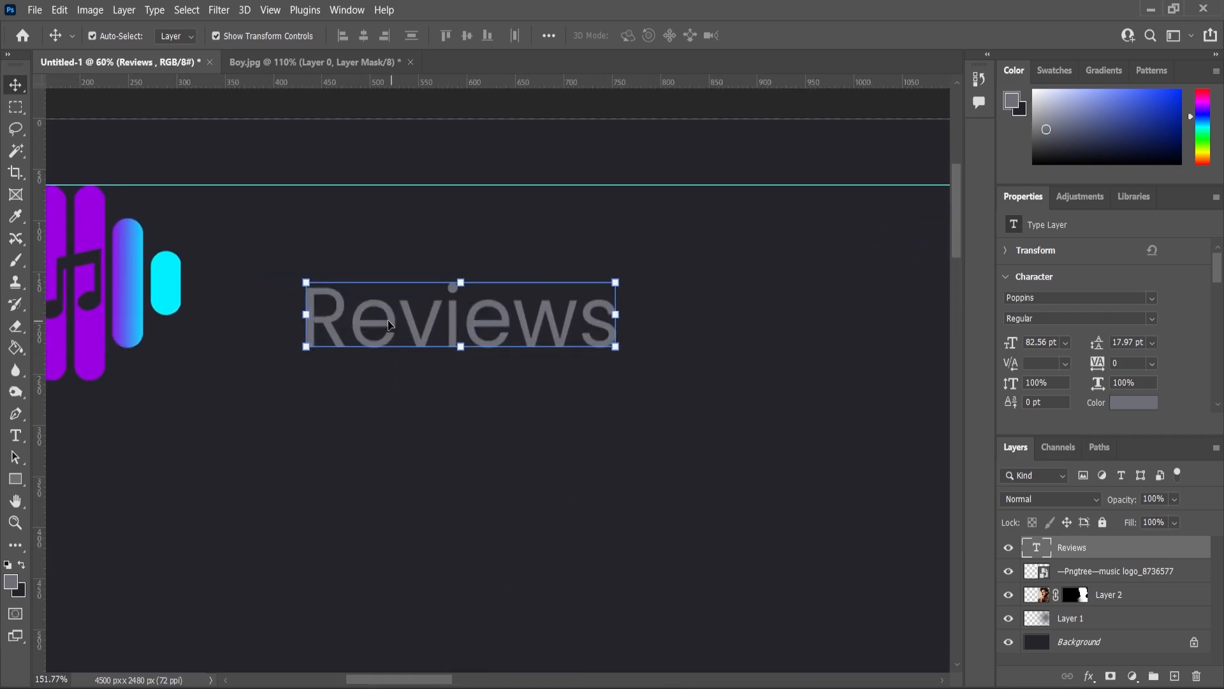
{"action": "left_click_drag", "start_coordinate": [390, 325], "coordinate": [396, 293]}
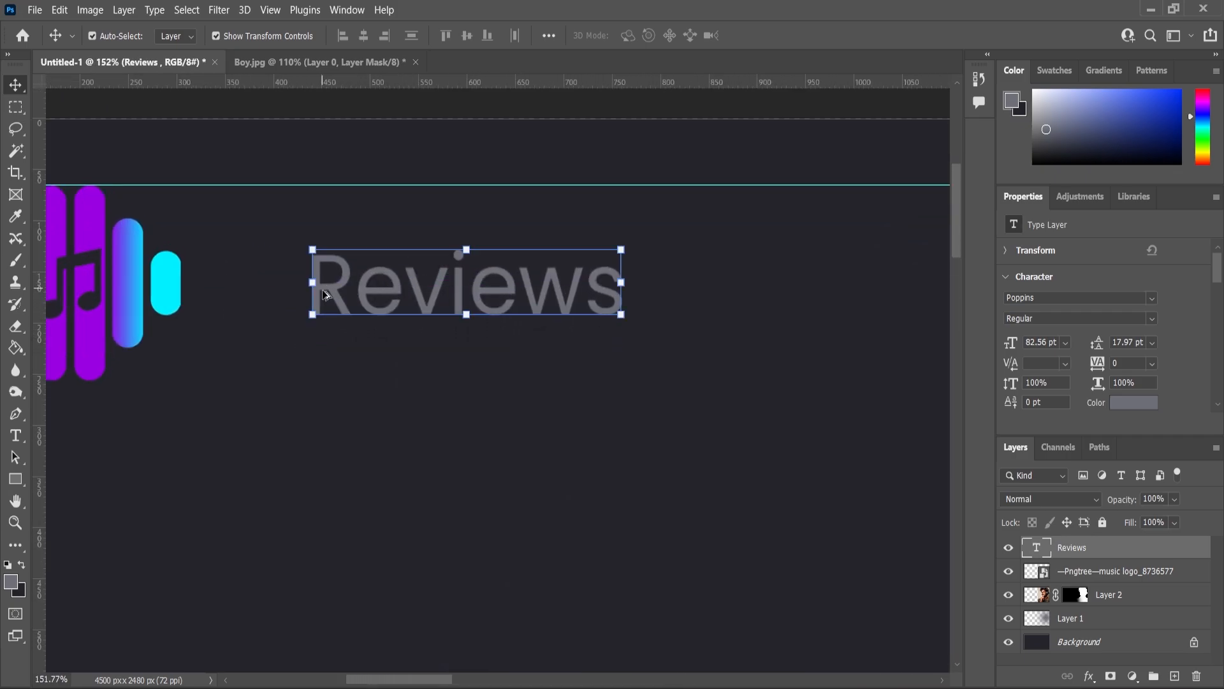
{"action": "scroll", "coordinate": [325, 294], "scroll_direction": "down", "scroll_amount": 5}
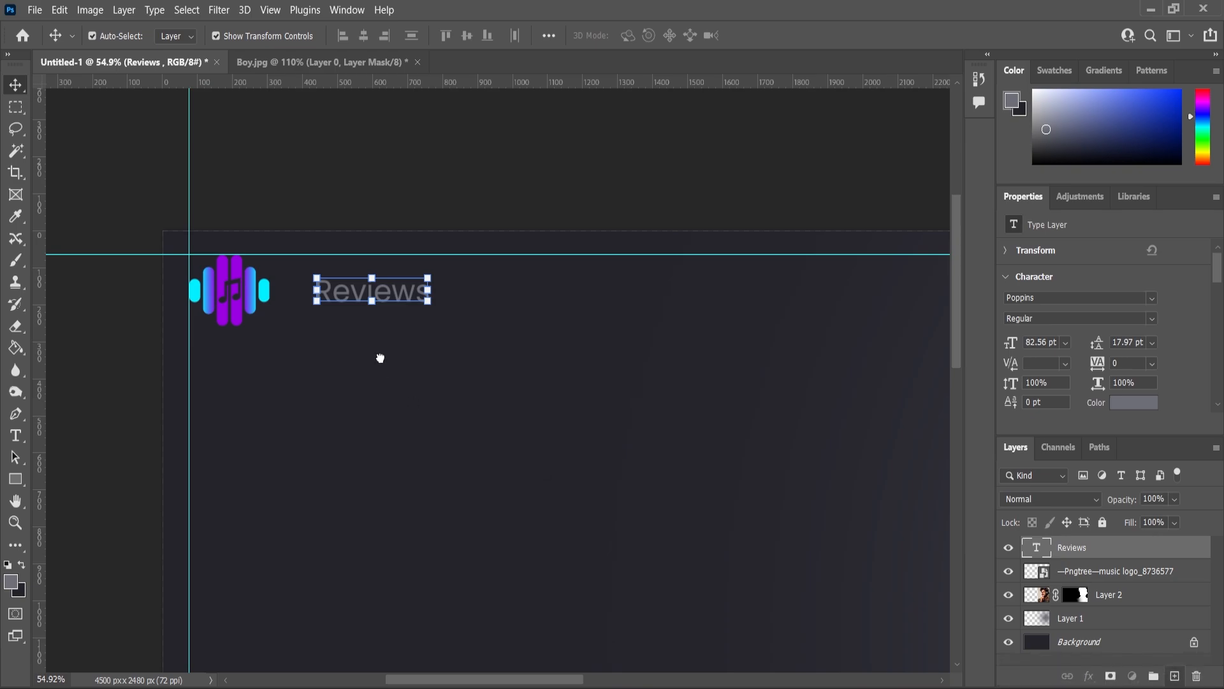
Step: Duplicate the Reviews label to its right with even vertical alignment and change the copy's text to "Products"
{"action": "key", "text": "ctrl+j"}
{"action": "scroll", "coordinate": [392, 297], "scroll_direction": "down", "scroll_amount": 3}
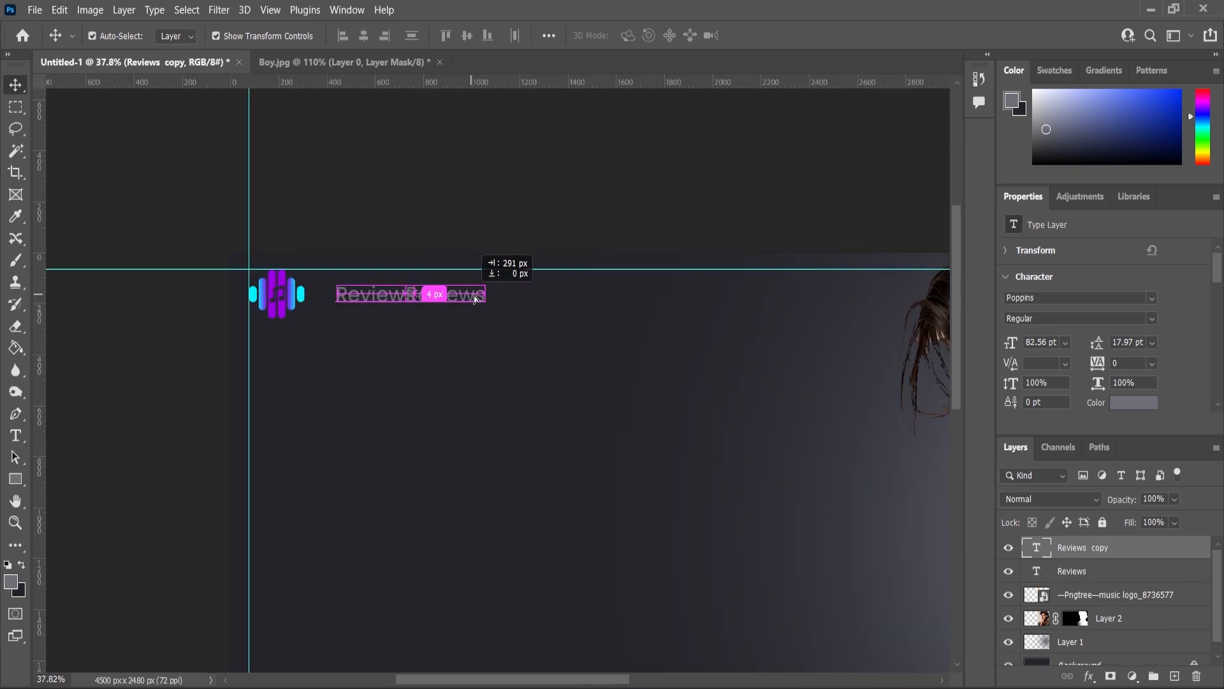
{"action": "left_click_drag", "start_coordinate": [474, 296], "coordinate": [530, 297]}
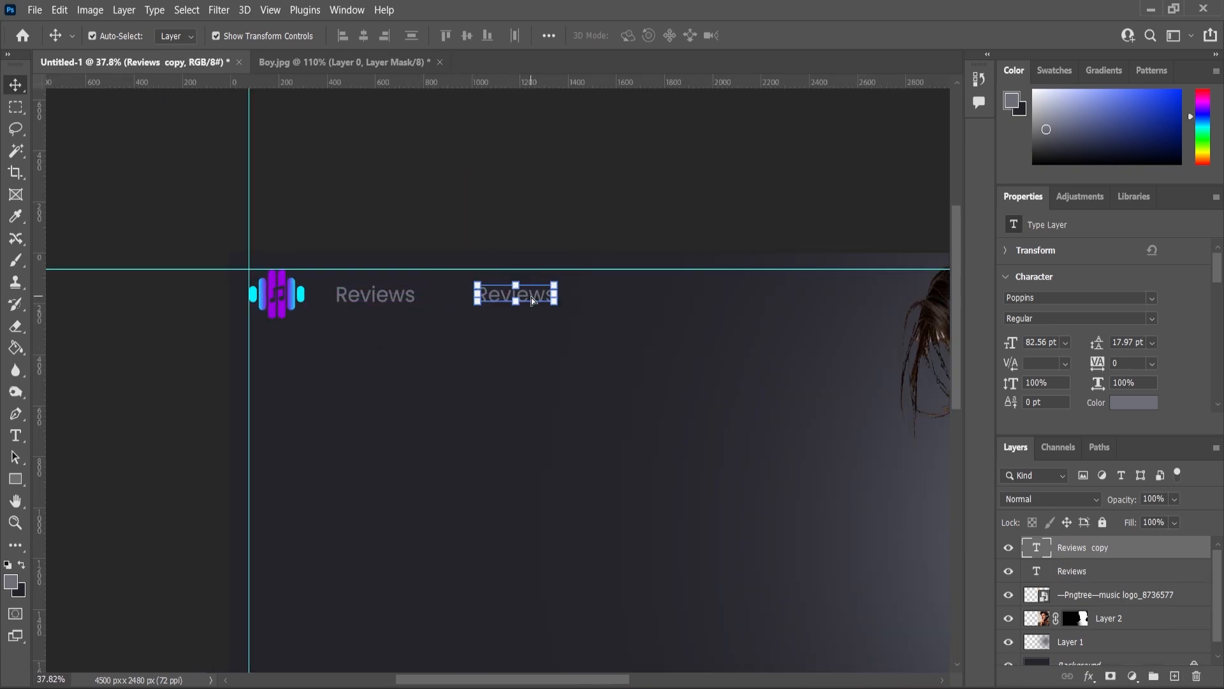
{"action": "key", "text": "ctrl+j"}
{"action": "double_click", "coordinate": [530, 296]}
{"action": "left_click", "coordinate": [532, 295]}
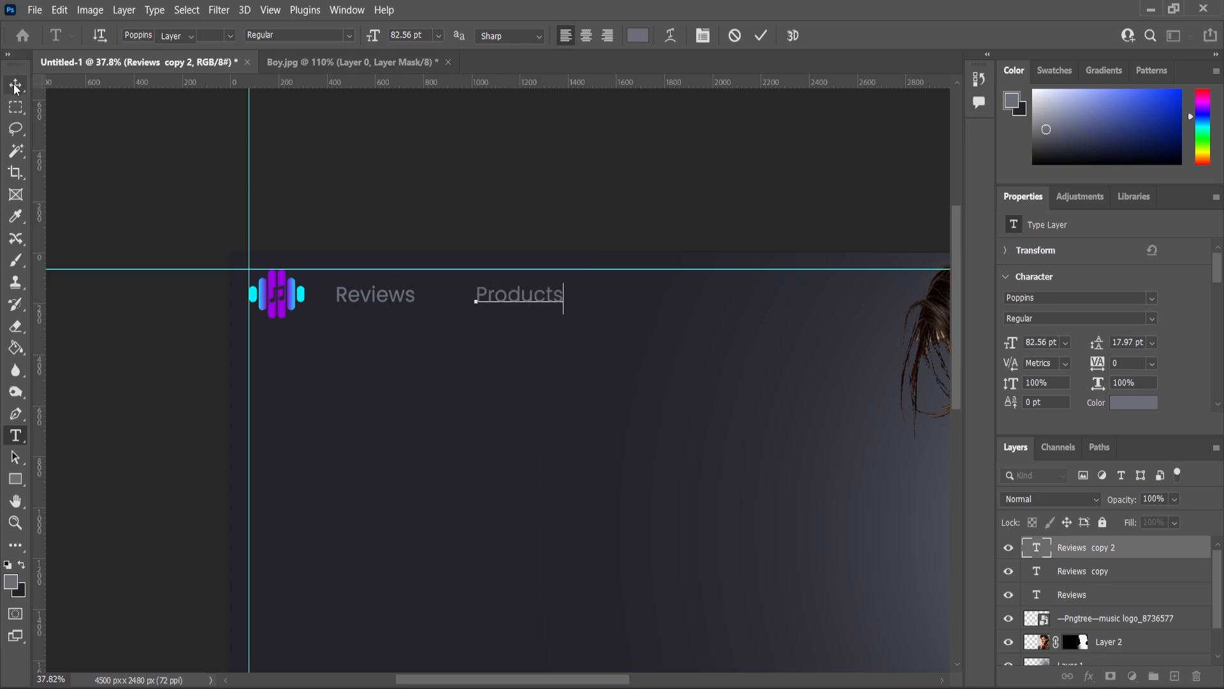
{"action": "key", "text": "ctrl+Return"}
{"action": "key", "text": "v"}
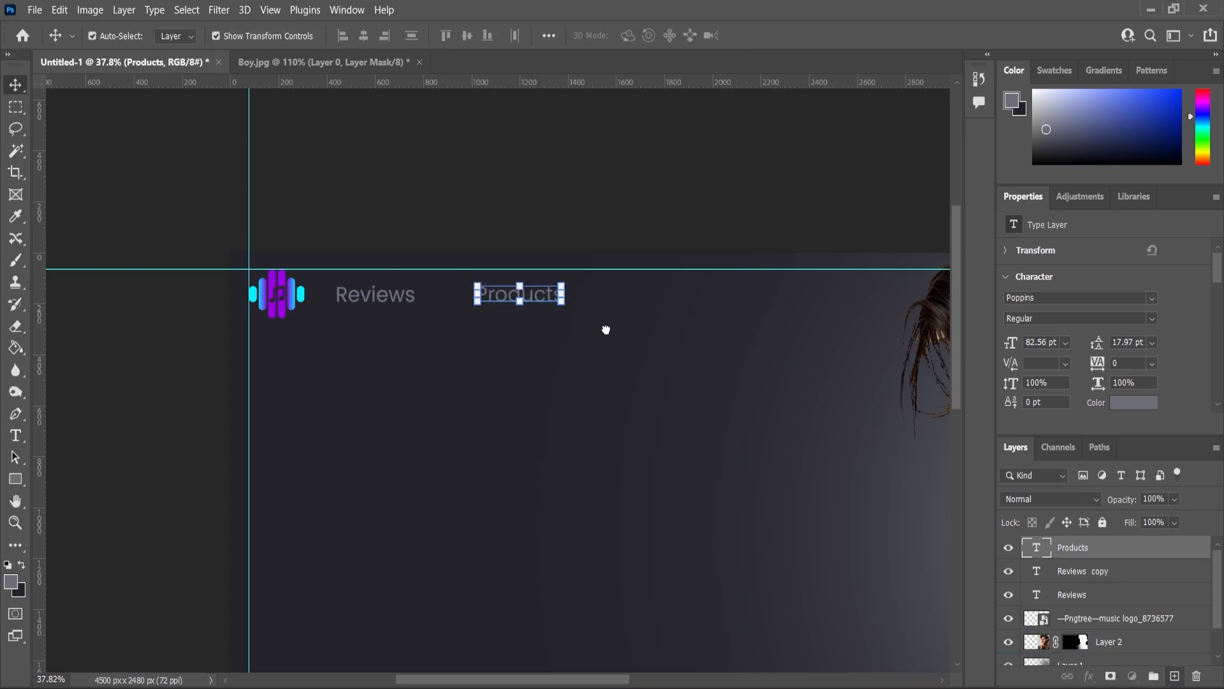
Step: Duplicate the Products label further right in the same row and change the copy's text to "Support"
{"action": "key", "text": "ctrl+j"}
{"action": "left_click_drag", "start_coordinate": [539, 299], "coordinate": [687, 300]}
{"action": "double_click", "coordinate": [687, 299]}
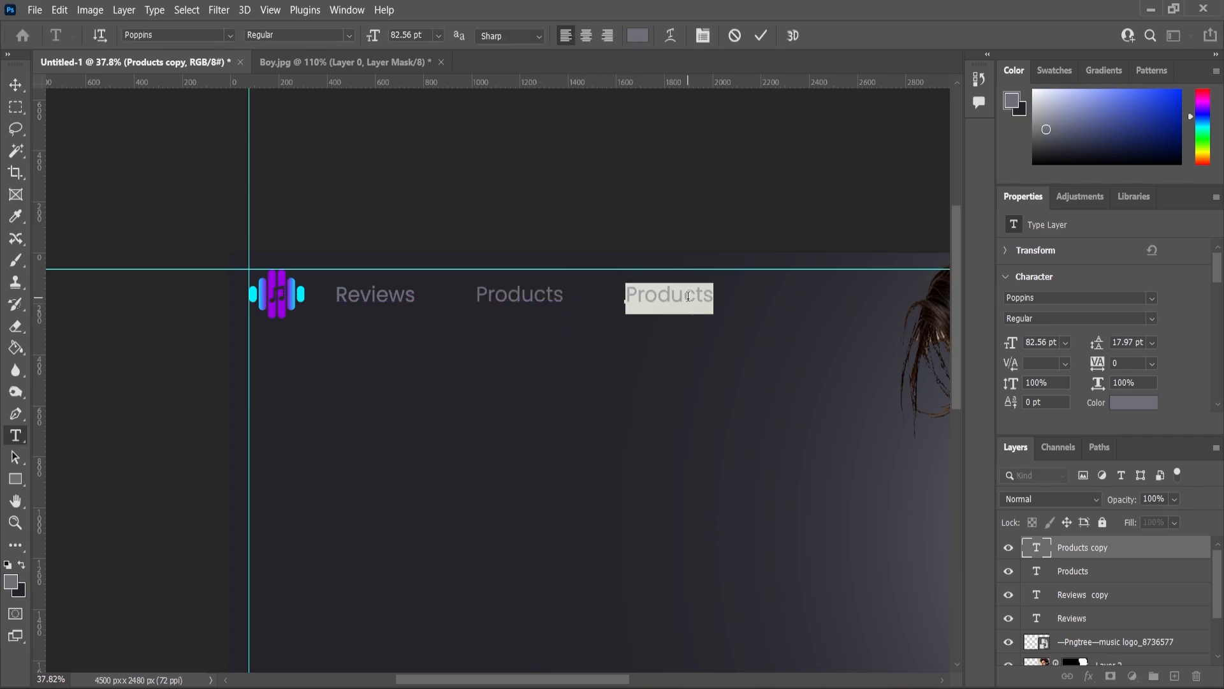
{"action": "key", "text": "Right"}
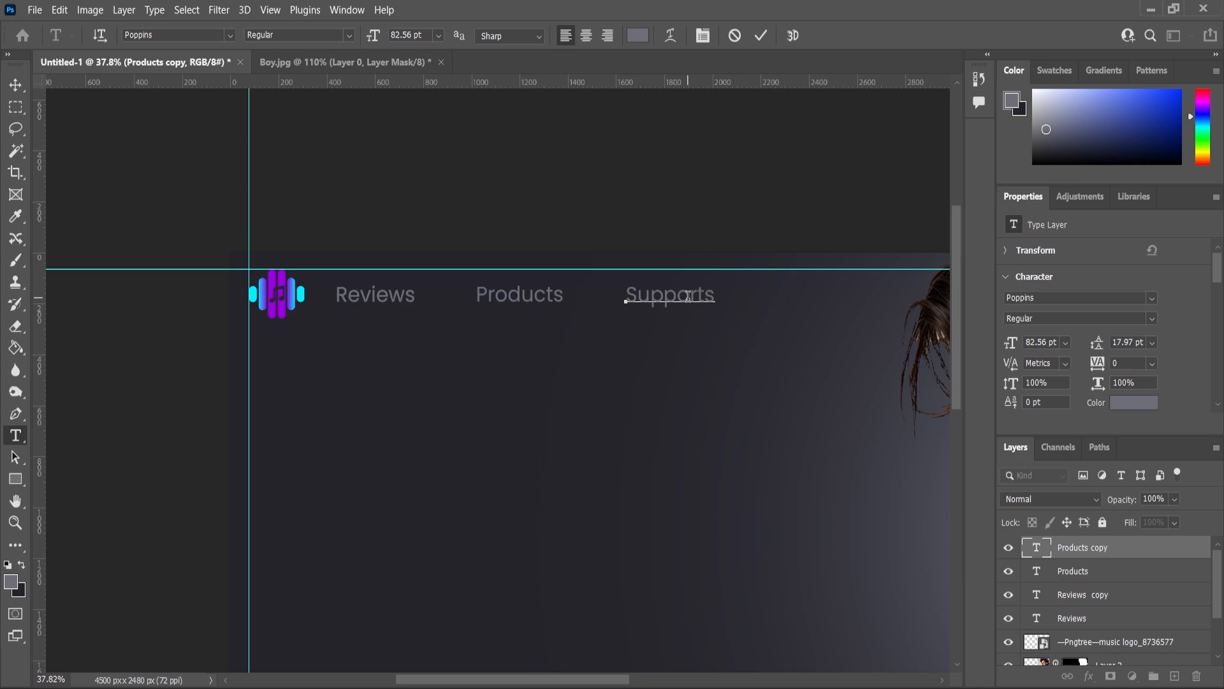
{"action": "scroll", "coordinate": [732, 384], "scroll_direction": "down", "scroll_amount": 4}
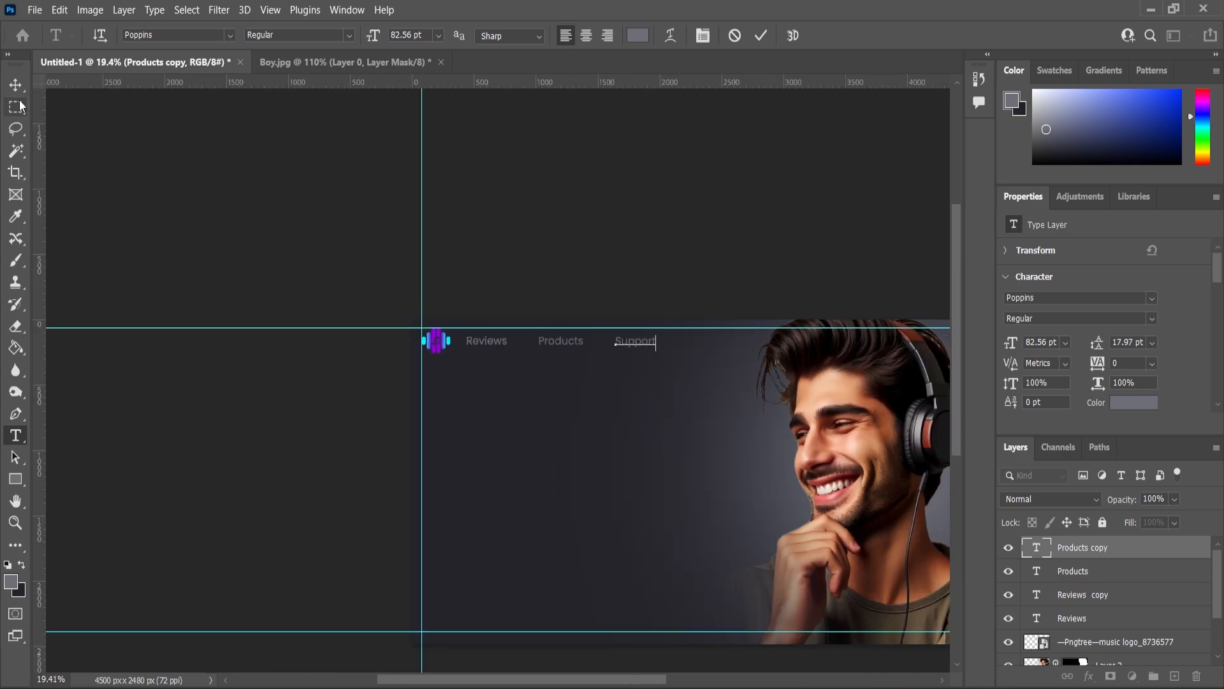
{"action": "left_click", "coordinate": [15, 86]}
{"action": "left_click", "coordinate": [303, 291]}
{"action": "scroll", "coordinate": [645, 469], "scroll_direction": "down", "scroll_amount": 3}
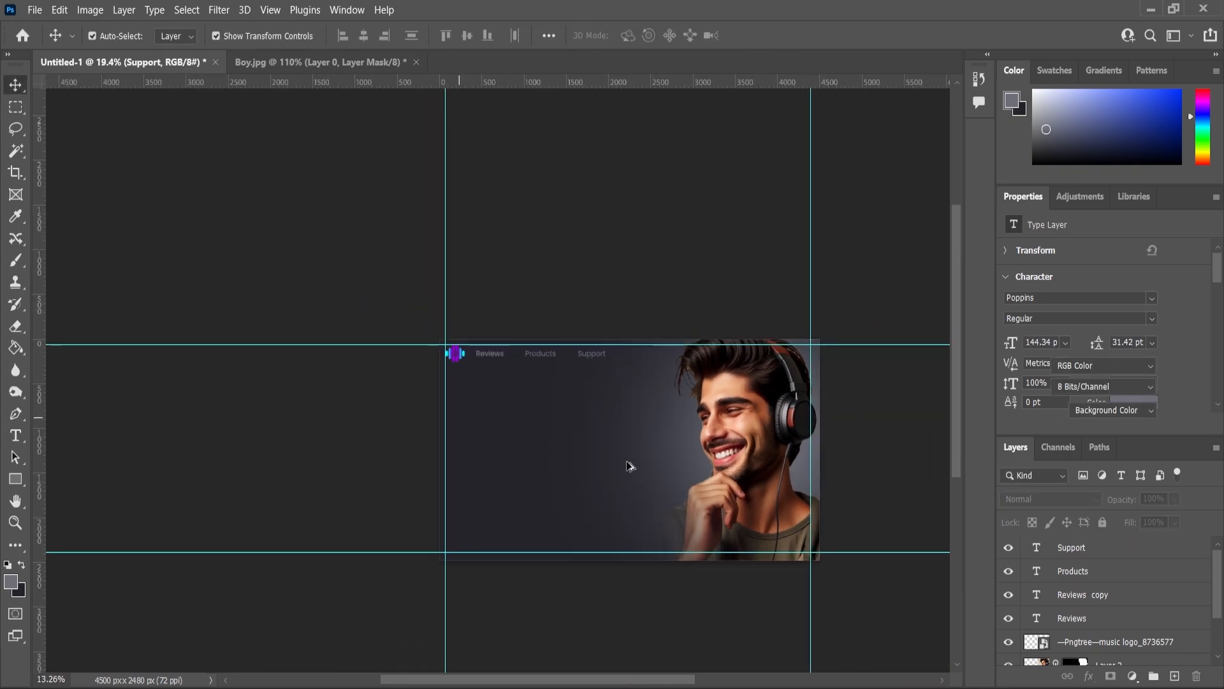
Step: Copy "Signal Noise" from the Notepad notes and add it as a new text layer below the navigation labels
{"action": "scroll", "coordinate": [615, 465], "scroll_direction": "up", "scroll_amount": 2}
{"action": "scroll", "coordinate": [590, 457], "scroll_direction": "down", "scroll_amount": 1}
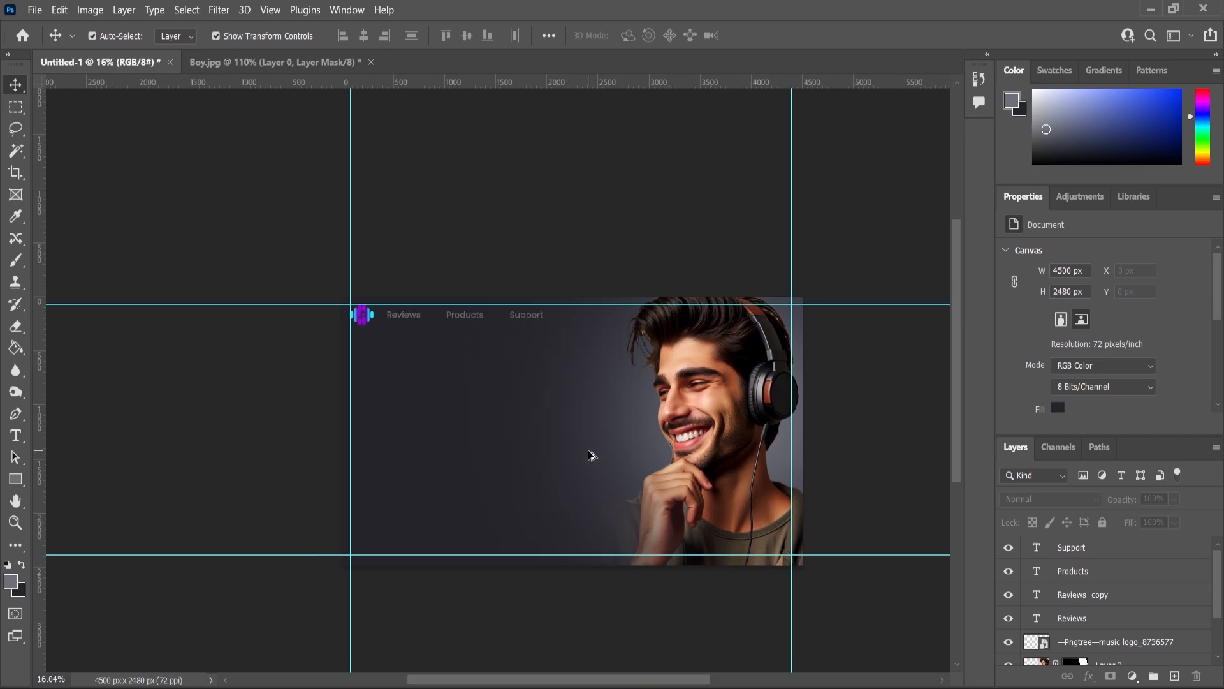
{"action": "scroll", "coordinate": [590, 454], "scroll_direction": "up", "scroll_amount": 1}
{"action": "left_click", "coordinate": [932, 683]}
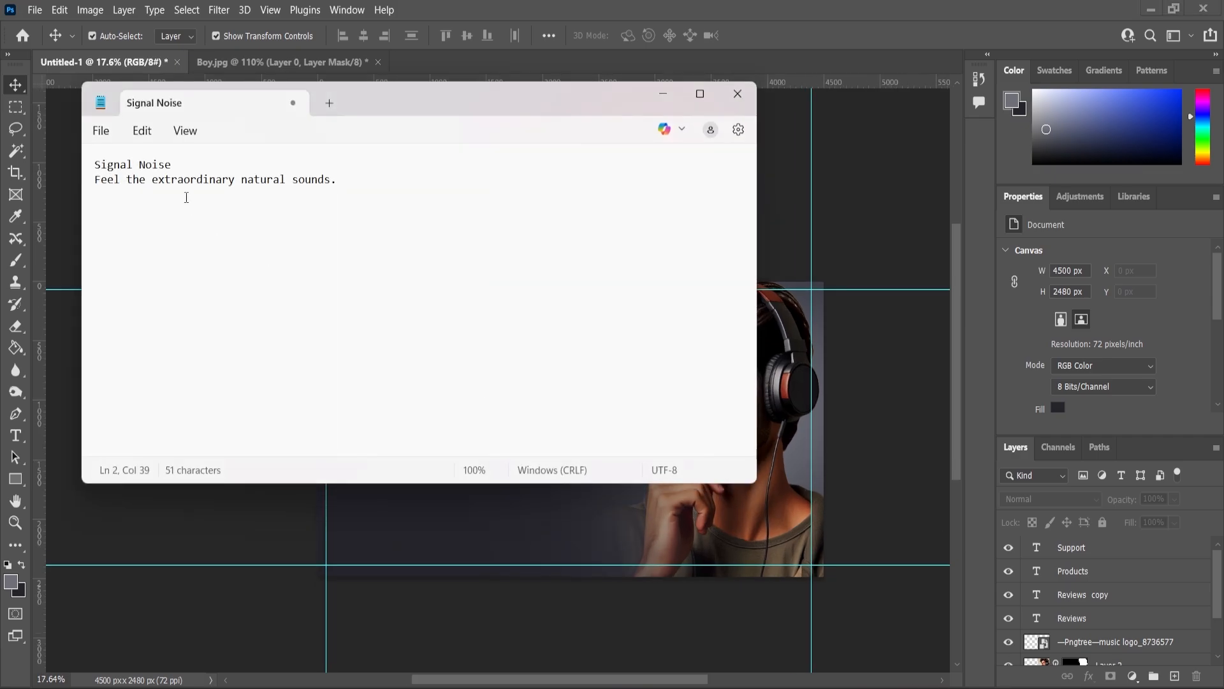
{"action": "left_click_drag", "start_coordinate": [172, 165], "coordinate": [102, 168]}
{"action": "left_click", "coordinate": [663, 94]}
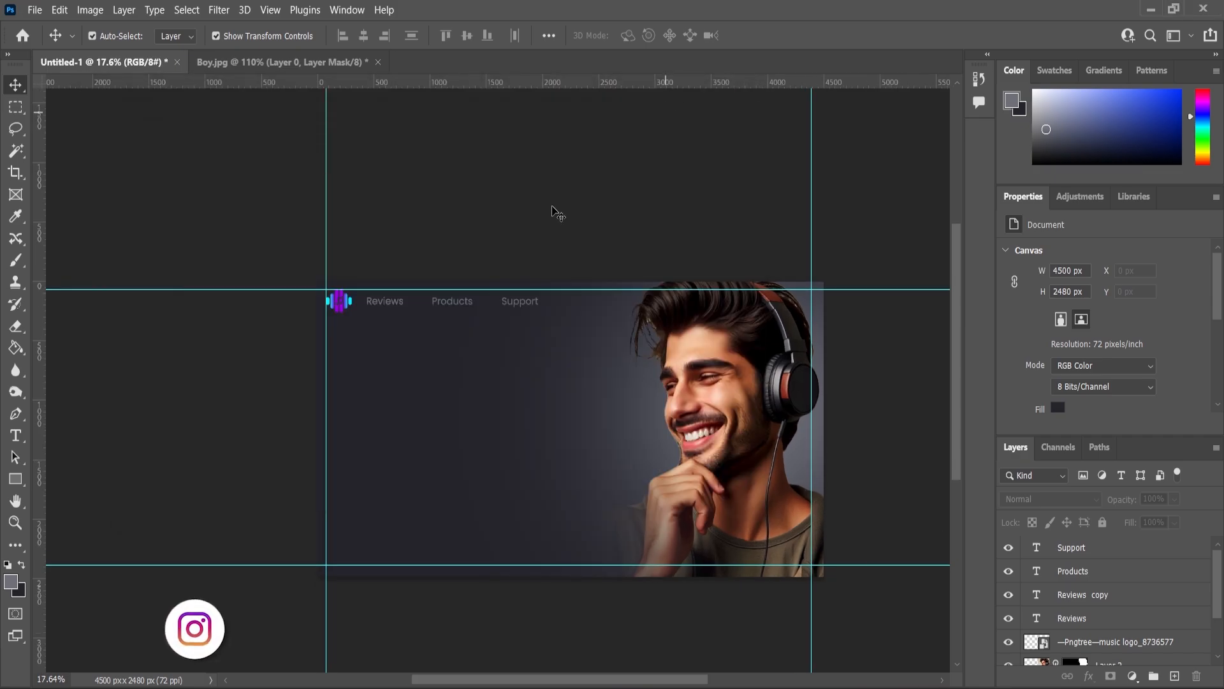
{"action": "scroll", "coordinate": [389, 410], "scroll_direction": "up", "scroll_amount": 2}
{"action": "left_click", "coordinate": [367, 381]}
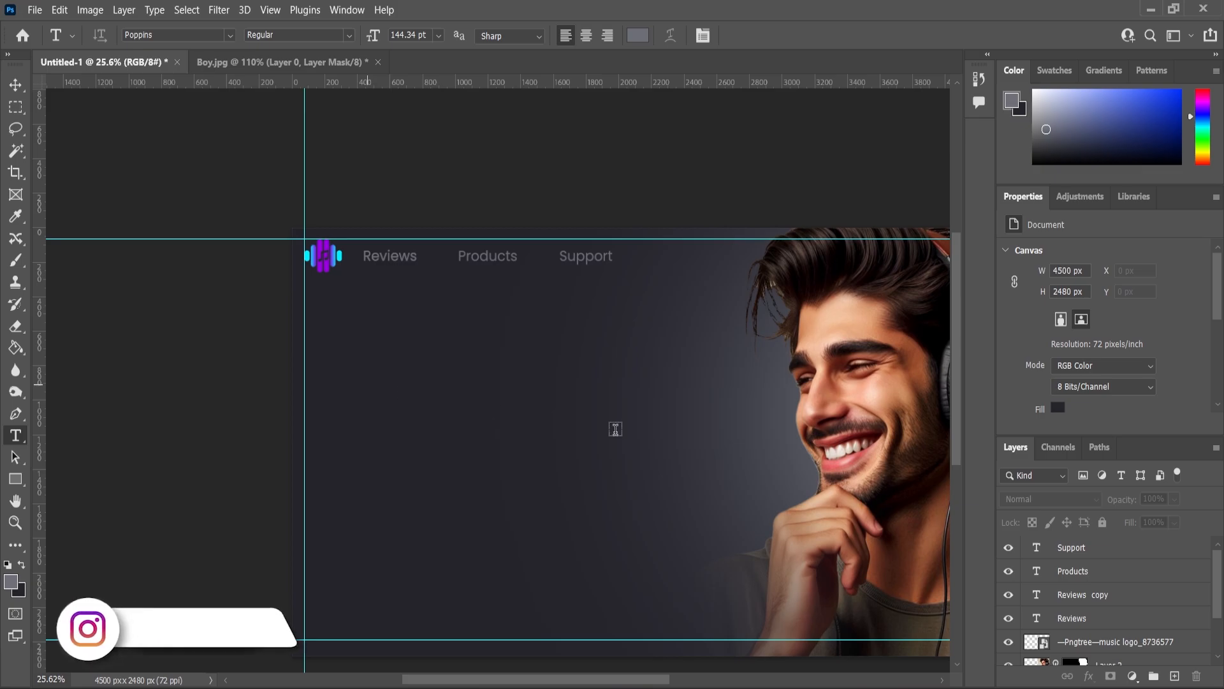
{"action": "type", "text": "Signal Noise"}
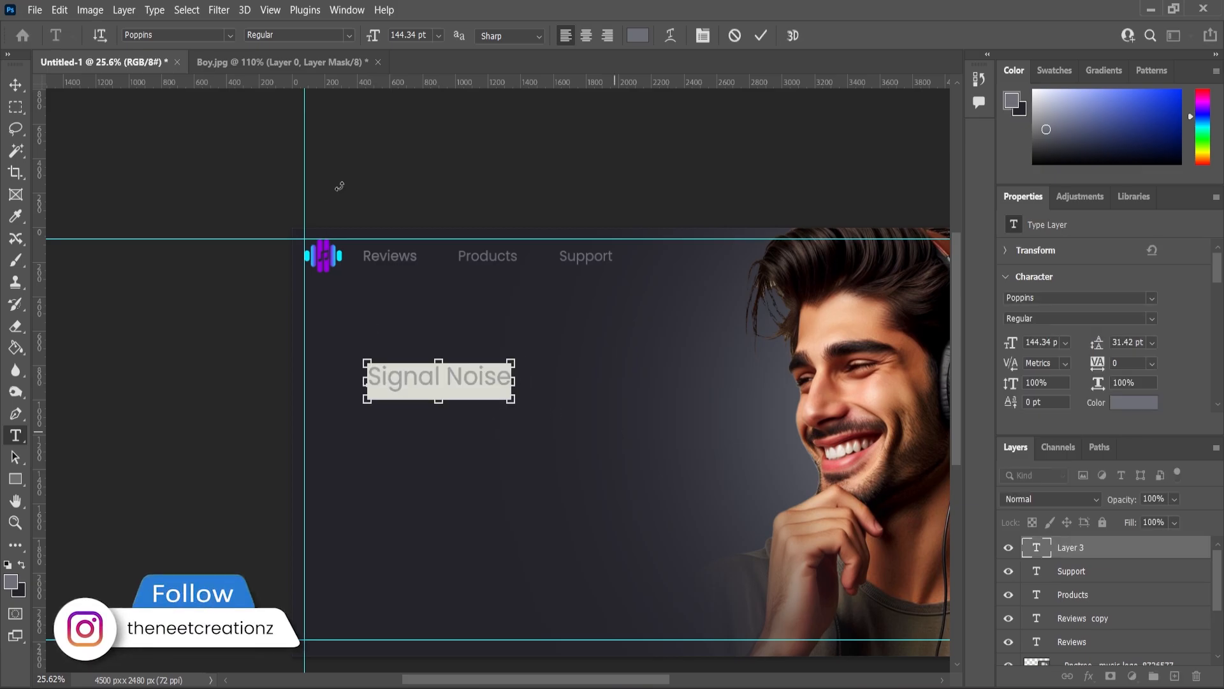
Step: Set the Signal Noise headline's font style to Poppins SemiBold
{"action": "left_click", "coordinate": [347, 36]}
{"action": "left_click", "coordinate": [312, 186]}
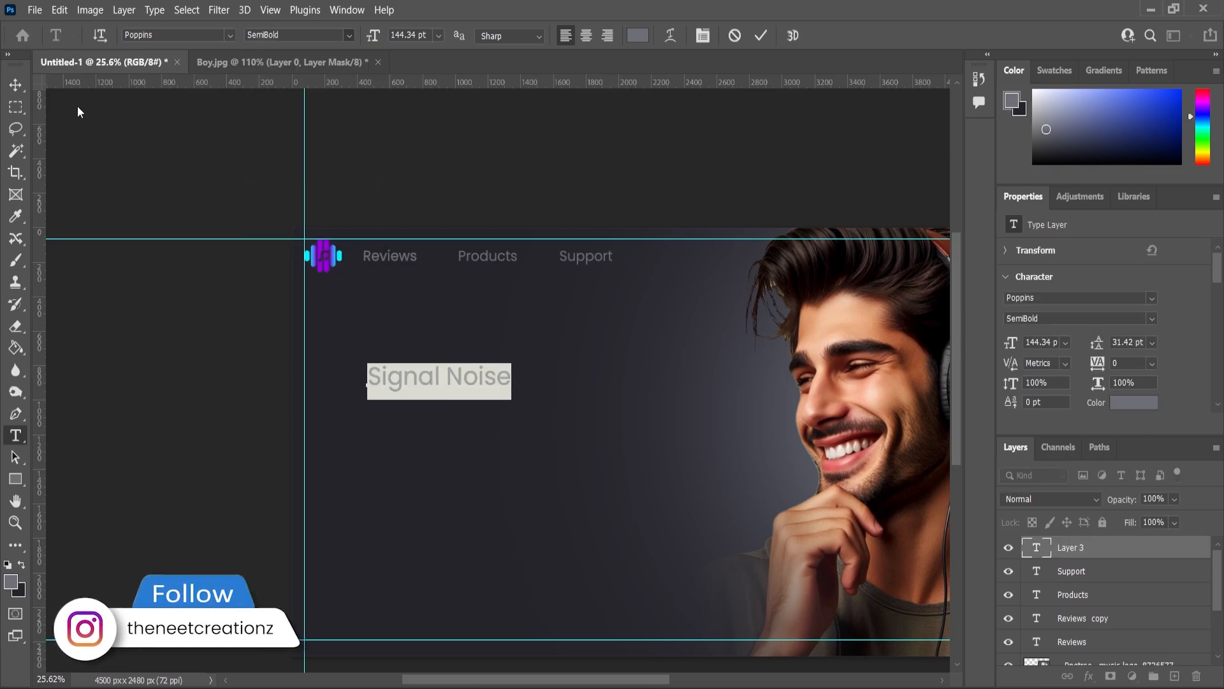
{"action": "left_click", "coordinate": [16, 84]}
Step: Enlarge the Signal Noise headline to 198.78% and position it inside the left margin guide below the navigation row
{"action": "key", "text": "ctrl+t"}
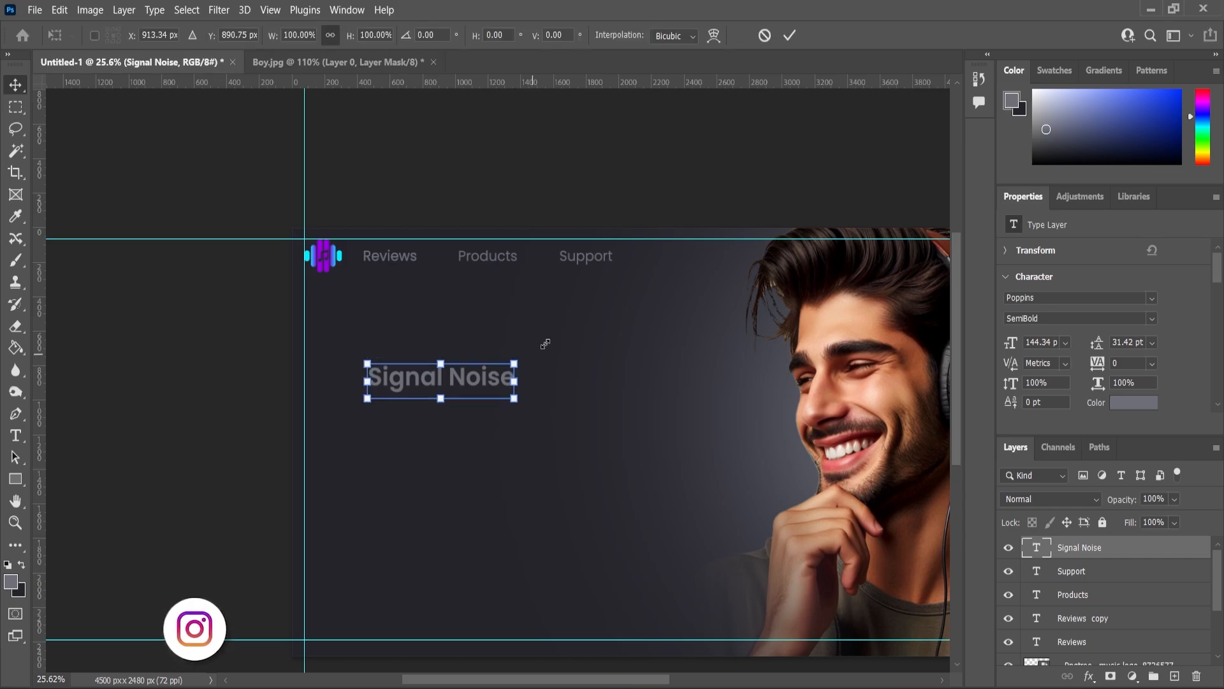
{"action": "left_click_drag", "start_coordinate": [517, 359], "coordinate": [585, 324]}
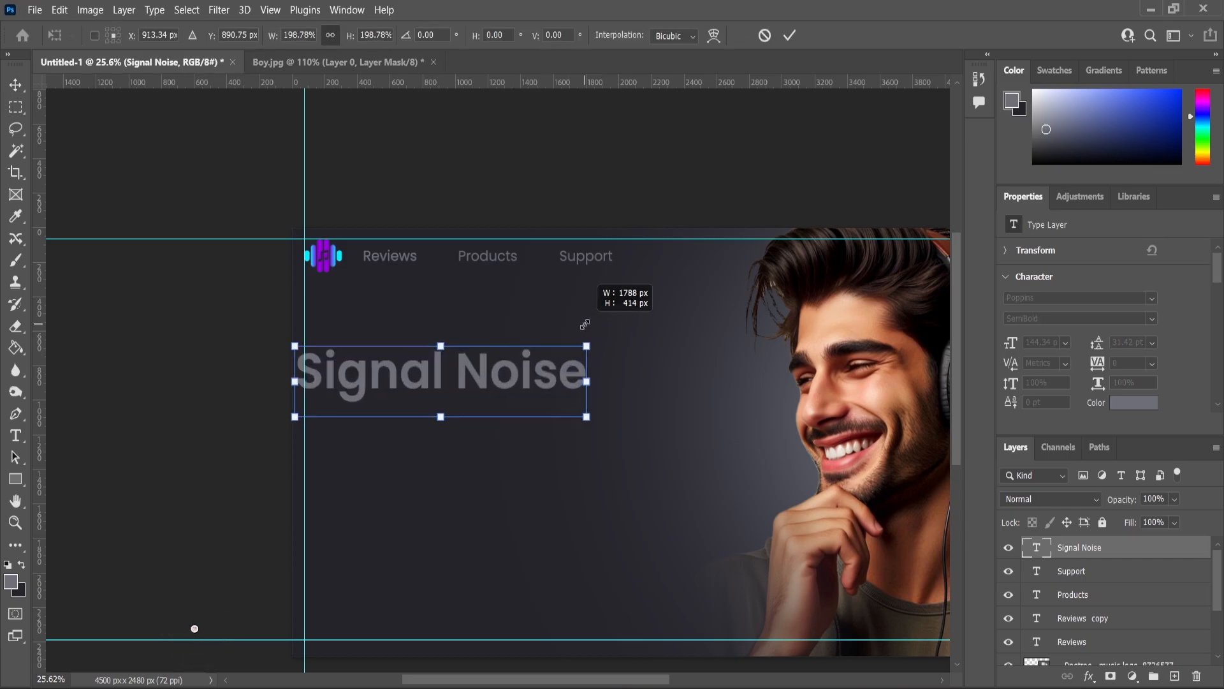
{"action": "right_click", "coordinate": [15, 90]}
{"action": "left_click_drag", "start_coordinate": [428, 376], "coordinate": [468, 367]}
{"action": "left_click", "coordinate": [288, 336]}
{"action": "scroll", "coordinate": [342, 344], "scroll_direction": "down", "scroll_amount": 1}
{"action": "scroll", "coordinate": [504, 373], "scroll_direction": "up", "scroll_amount": 1}
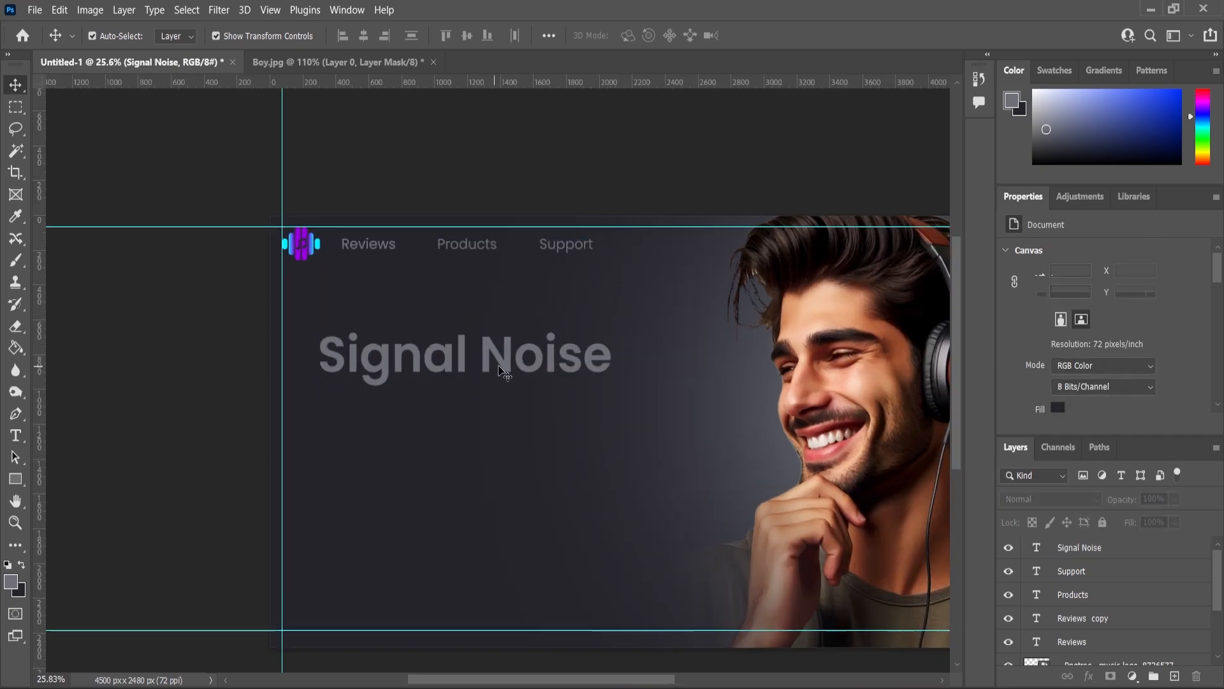
Step: Duplicate the Signal Noise headline and place the copy directly beneath the original
{"action": "left_click", "coordinate": [513, 375]}
{"action": "key", "text": "ctrl+j"}
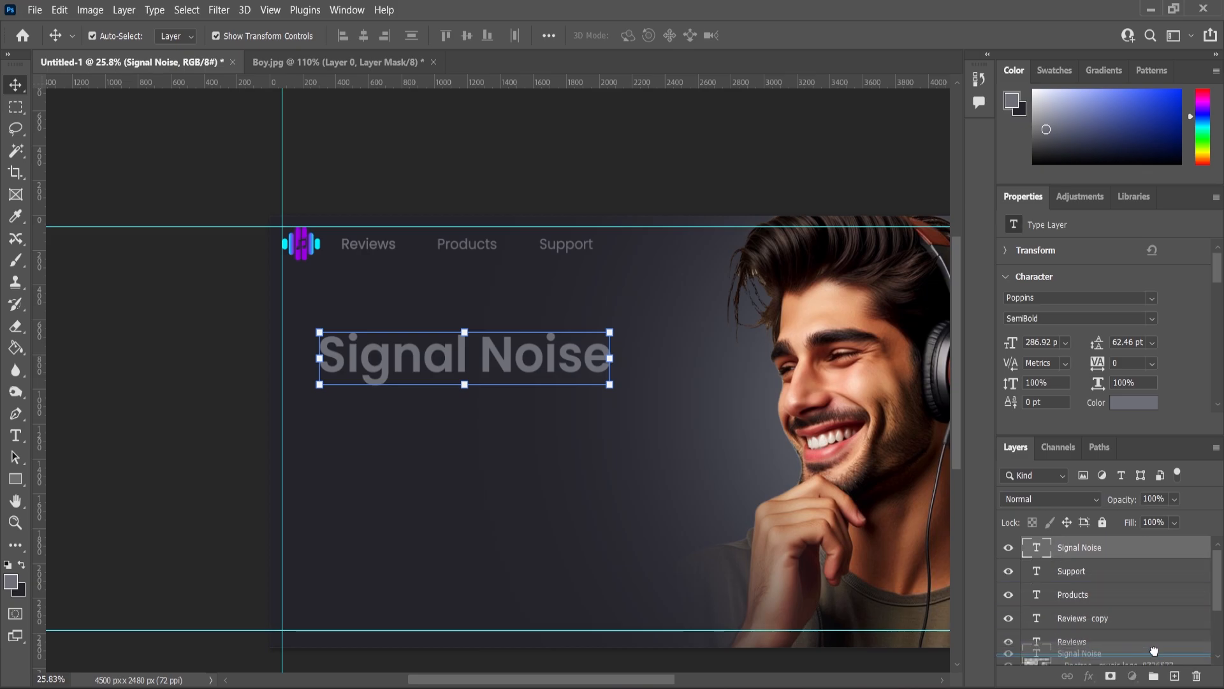
{"action": "left_click_drag", "start_coordinate": [498, 361], "coordinate": [496, 417]}
Step: Replace the lower headline copy's text with "Feel the extraordinary natural sounds." copied from the Notepad notes
{"action": "key", "text": "alt+Tab"}
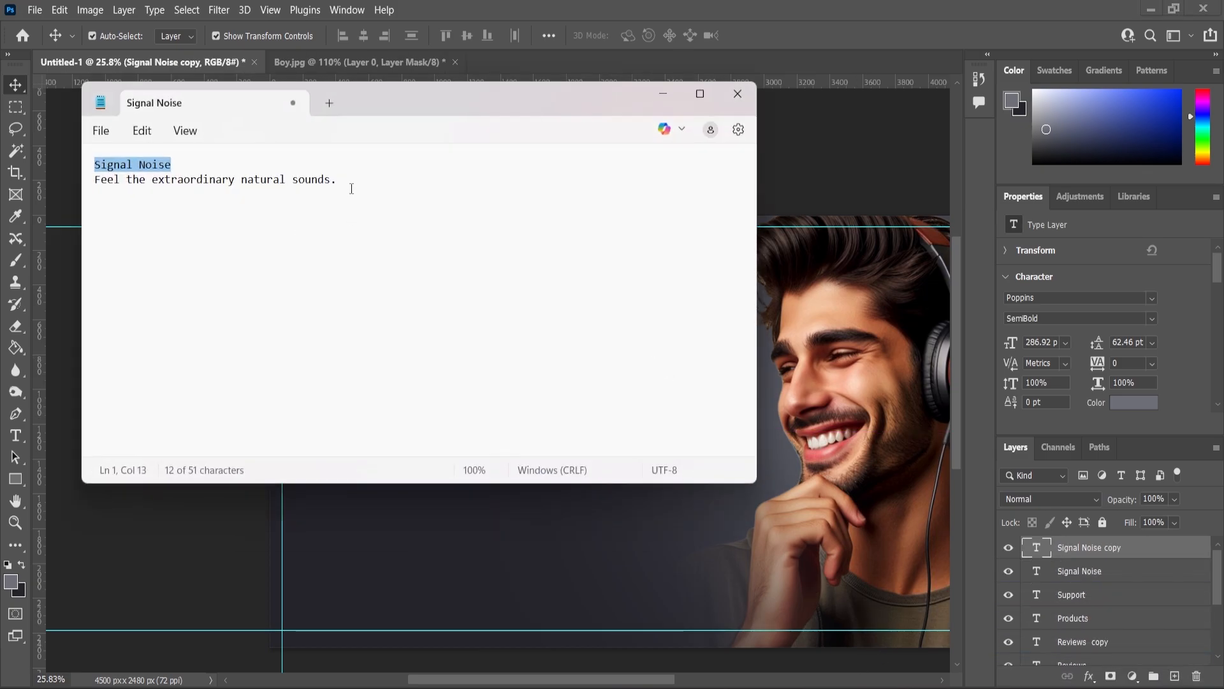
{"action": "left_click_drag", "start_coordinate": [351, 189], "coordinate": [96, 188]}
{"action": "left_click", "coordinate": [663, 94]}
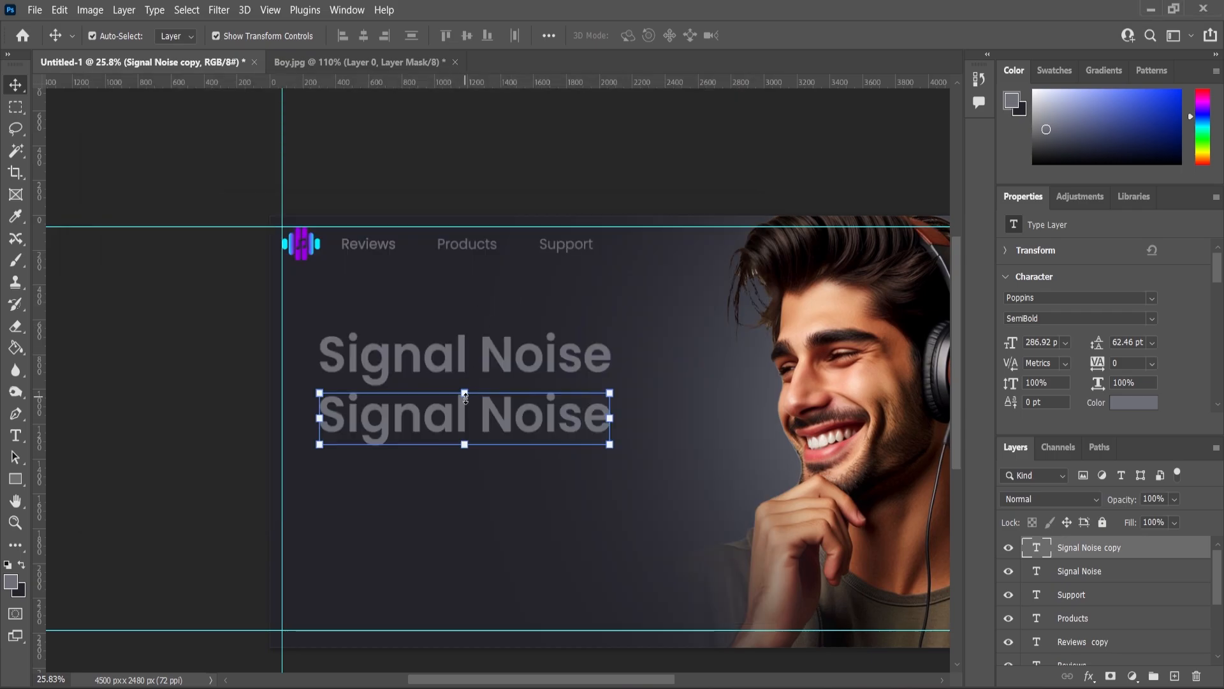
{"action": "double_click", "coordinate": [462, 432]}
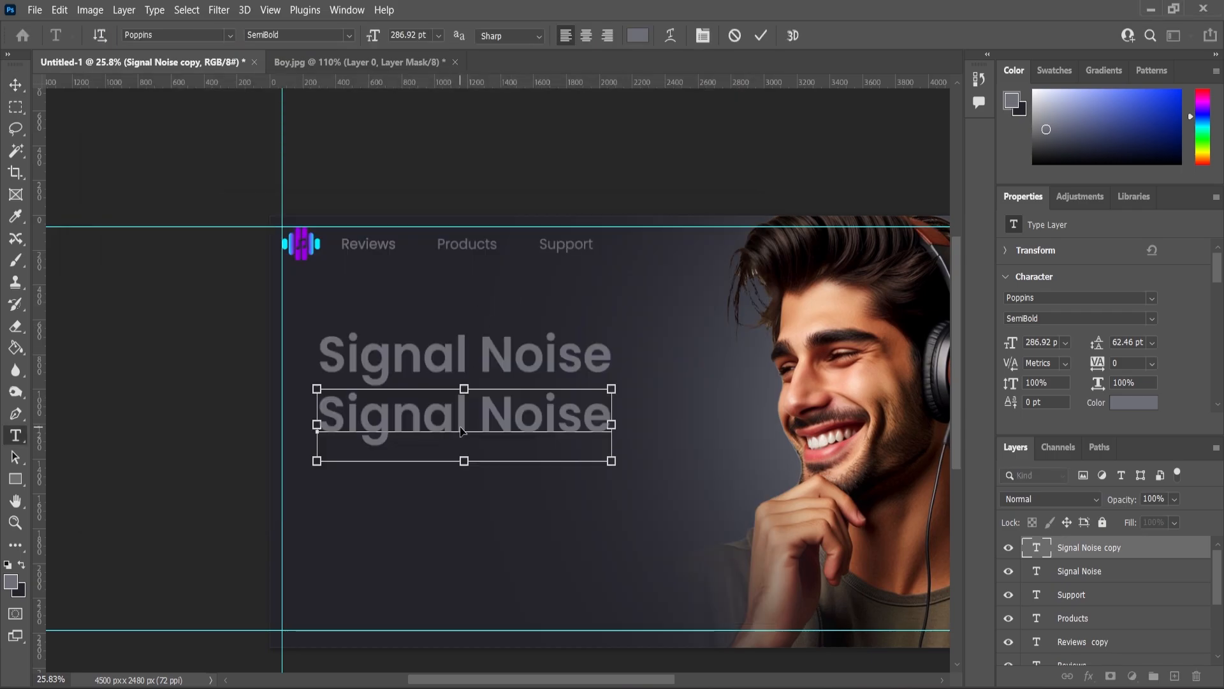
{"action": "key", "text": "ctrl+v"}
Step: Set the tagline's font size to 136 pt and its style to Poppins Regular
{"action": "key", "text": "ctrl+a"}
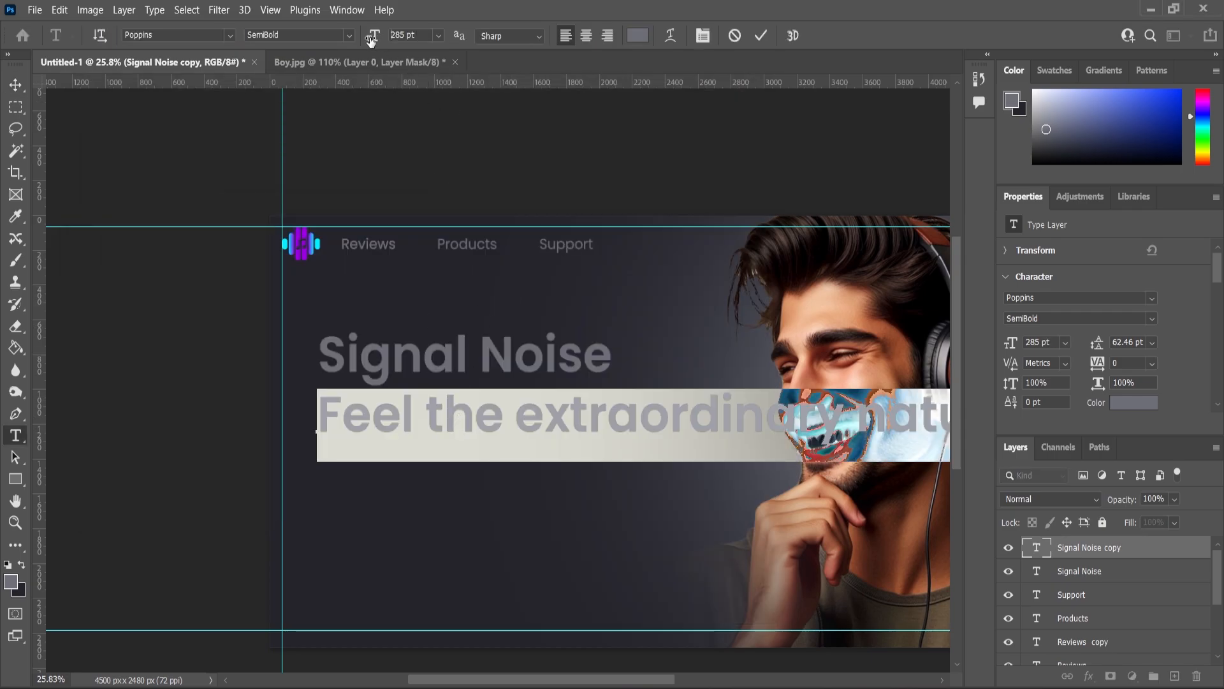
{"action": "left_click_drag", "start_coordinate": [371, 39], "coordinate": [256, 92]}
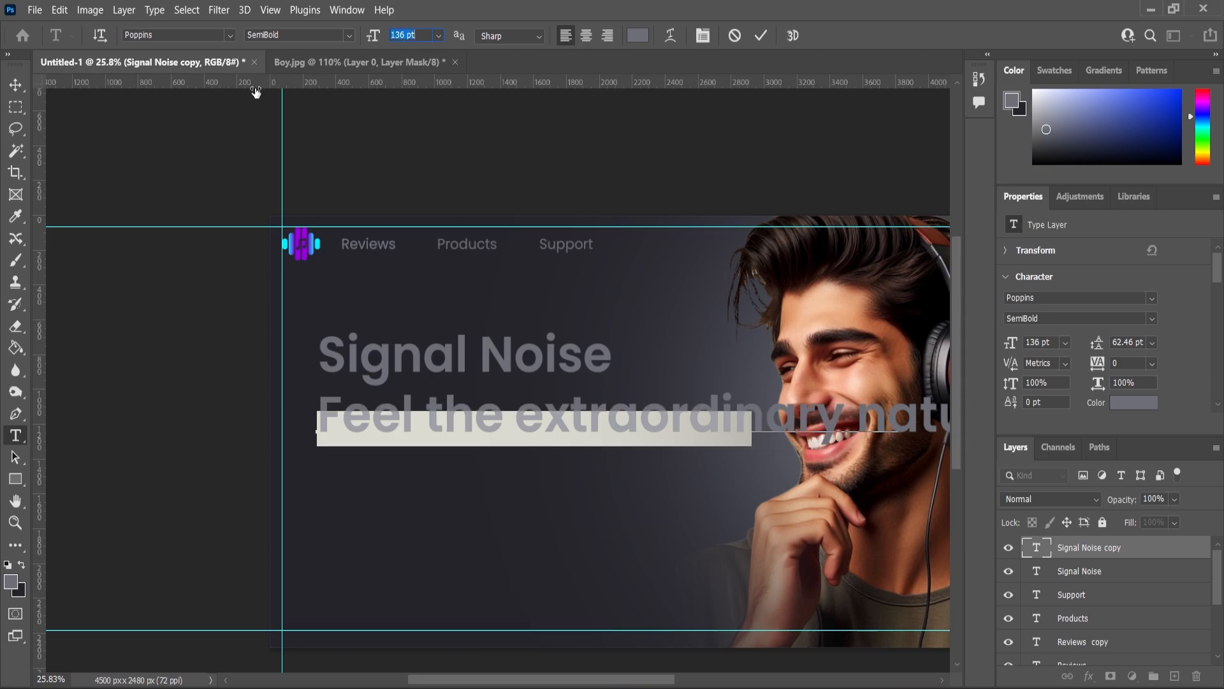
{"action": "left_click", "coordinate": [348, 36]}
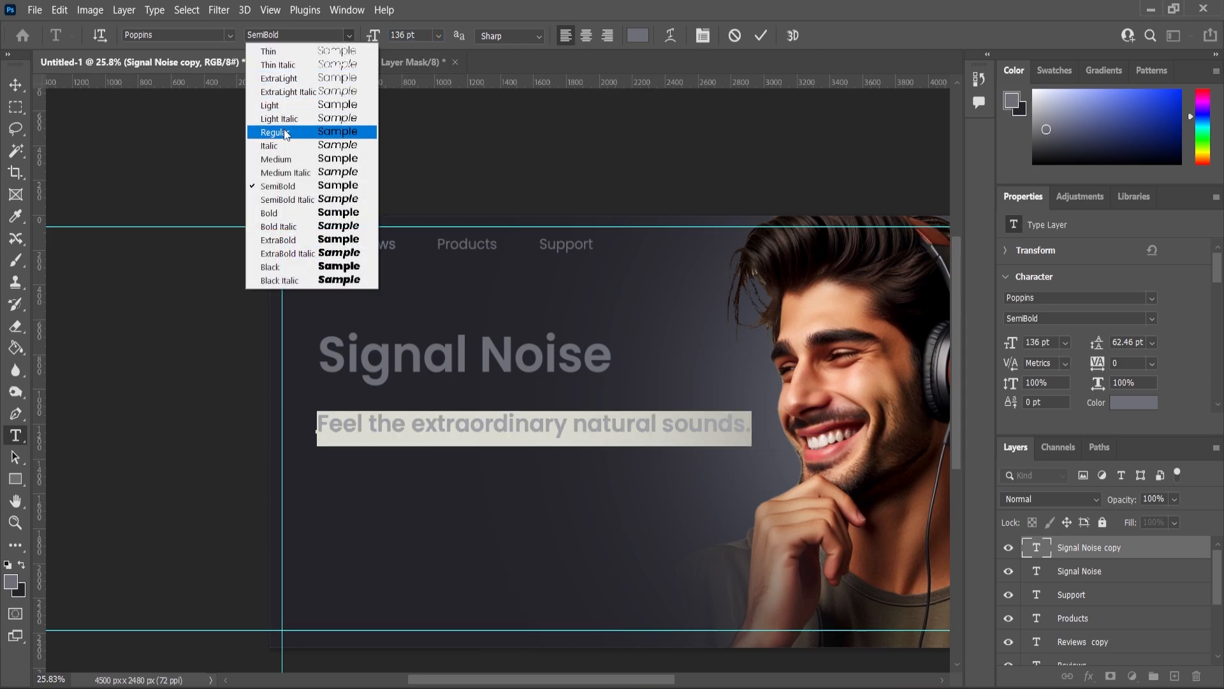
{"action": "left_click", "coordinate": [273, 128]}
{"action": "key", "text": "ctrl+Return"}
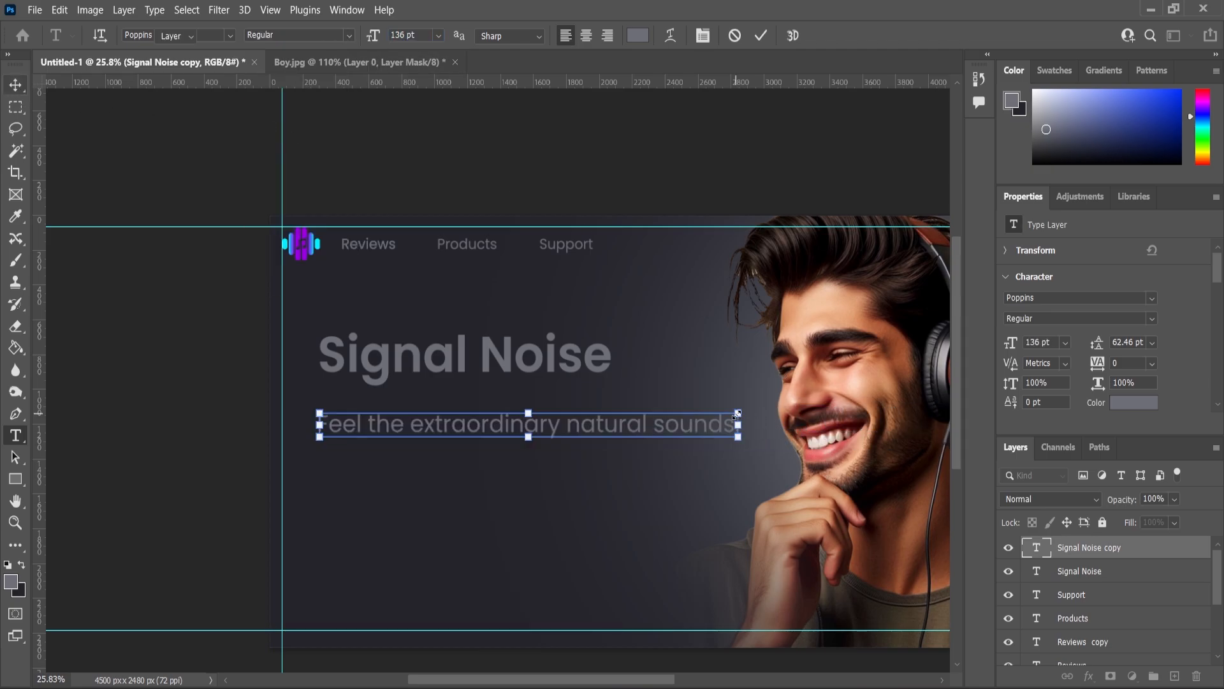
Step: Scale the tagline down to 84.89 pt and move it up close beneath the Signal Noise headline
{"action": "key", "text": "ctrl+t"}
{"action": "left_click_drag", "start_coordinate": [737, 414], "coordinate": [663, 438]}
{"action": "key", "text": "Return"}
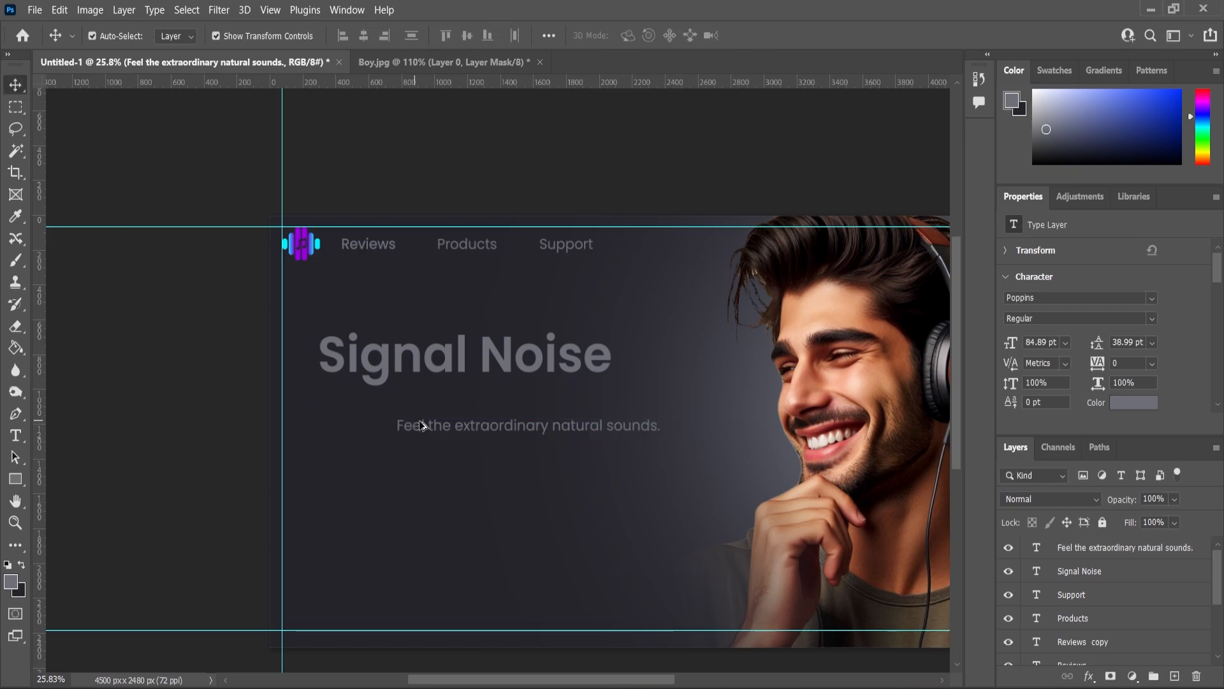
{"action": "scroll", "coordinate": [445, 433], "scroll_direction": "up", "scroll_amount": 5}
{"action": "left_click_drag", "start_coordinate": [423, 431], "coordinate": [410, 250]}
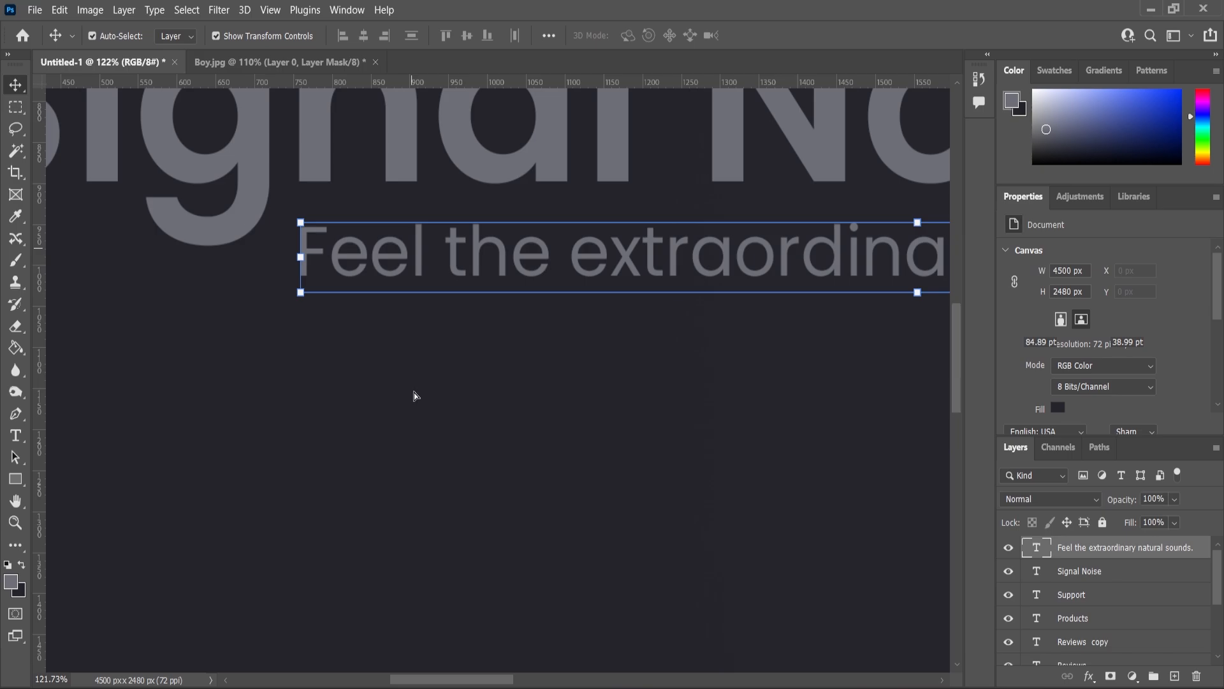
Step: Add a vertical guide at the headline's right edge and scale the tagline to 81.94%, ending at that guide
{"action": "scroll", "coordinate": [414, 392], "scroll_direction": "down", "scroll_amount": 3}
{"action": "left_click_drag", "start_coordinate": [41, 333], "coordinate": [738, 350]}
{"action": "left_click_drag", "start_coordinate": [828, 332], "coordinate": [783, 334]}
{"action": "left_click_drag", "start_coordinate": [679, 354], "coordinate": [678, 355]}
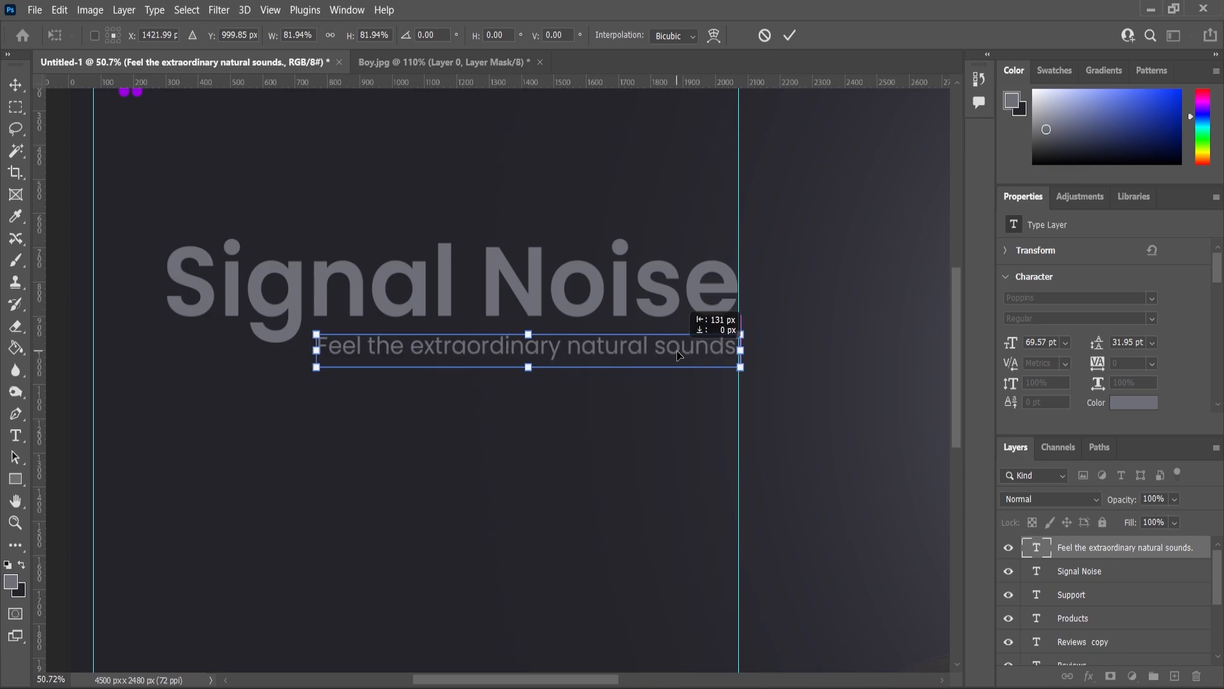
{"action": "key", "text": "Return"}
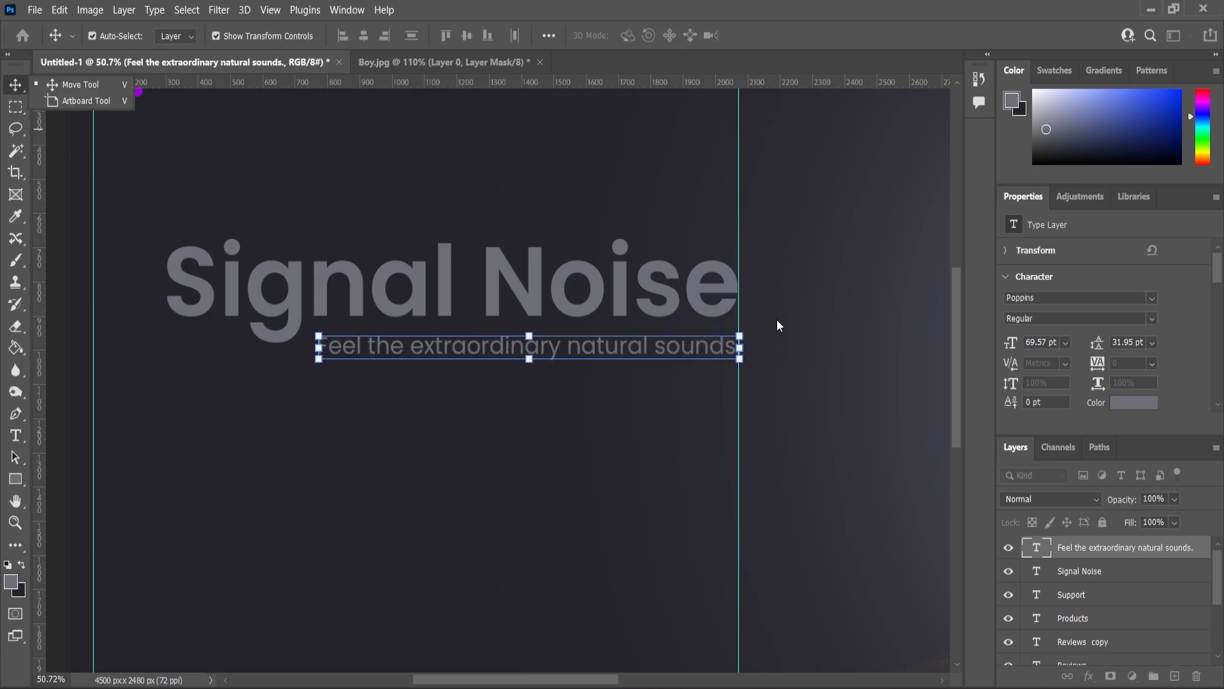
Step: Align the right edges of the Signal Noise headline and the tagline with each other
{"action": "left_click", "coordinate": [747, 342]}
{"action": "scroll", "coordinate": [727, 320], "scroll_direction": "up", "scroll_amount": 5}
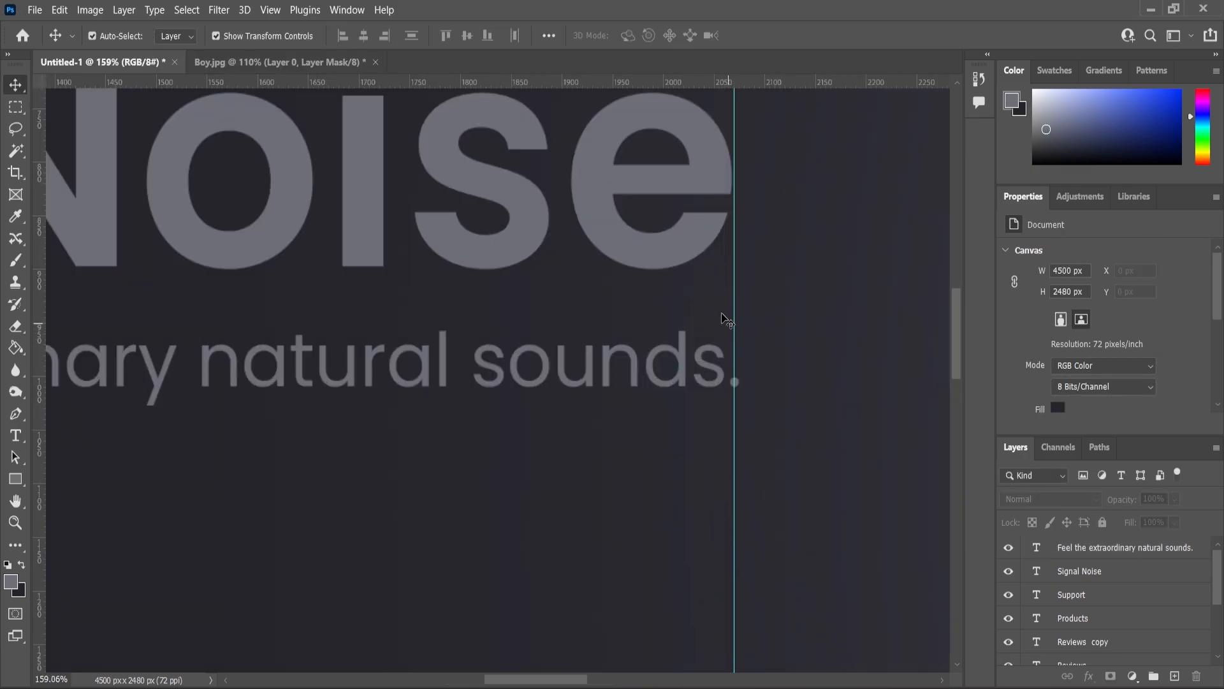
{"action": "left_click", "coordinate": [688, 258]}
{"action": "left_click", "coordinate": [1098, 574]}
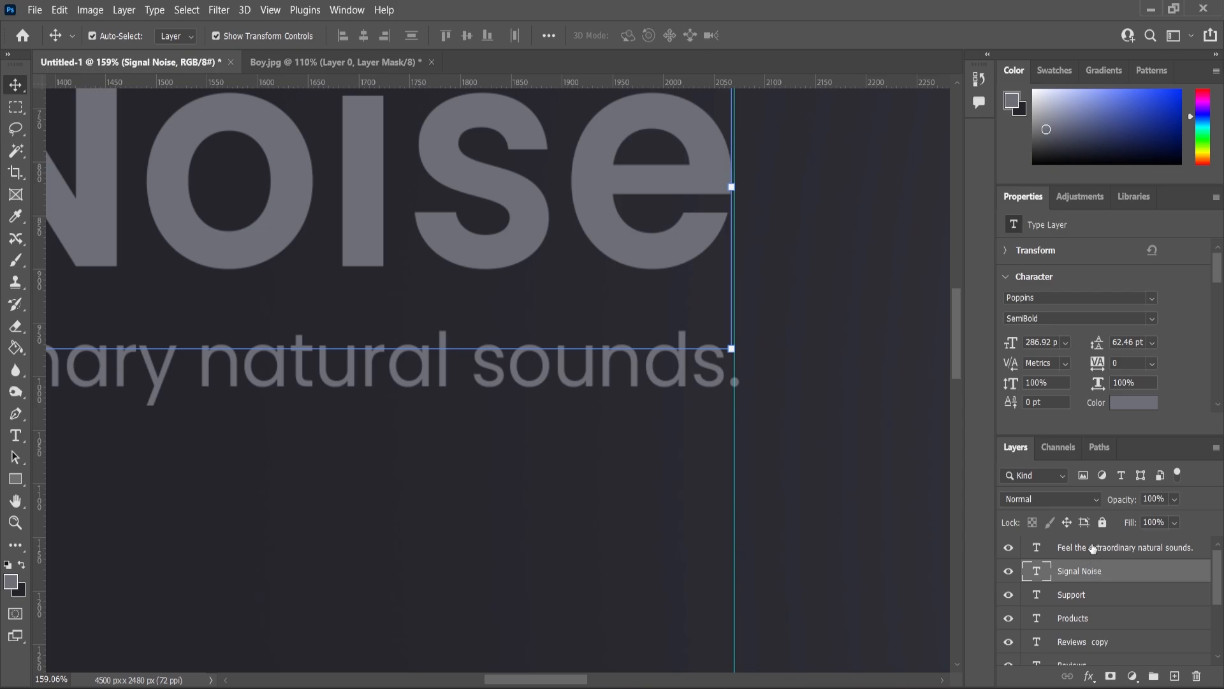
{"action": "left_click", "coordinate": [1092, 549], "text": "shift"}
{"action": "left_click", "coordinate": [384, 36]}
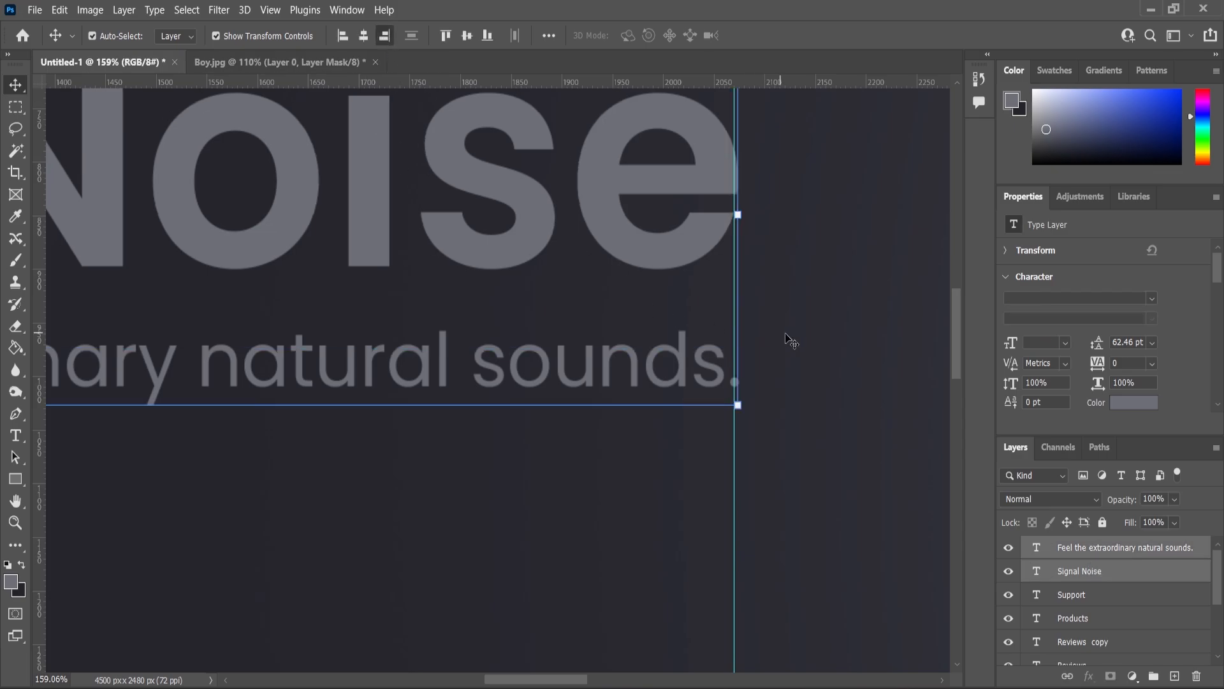
{"action": "left_click", "coordinate": [772, 350]}
{"action": "scroll", "coordinate": [752, 358], "scroll_direction": "down", "scroll_amount": 10}
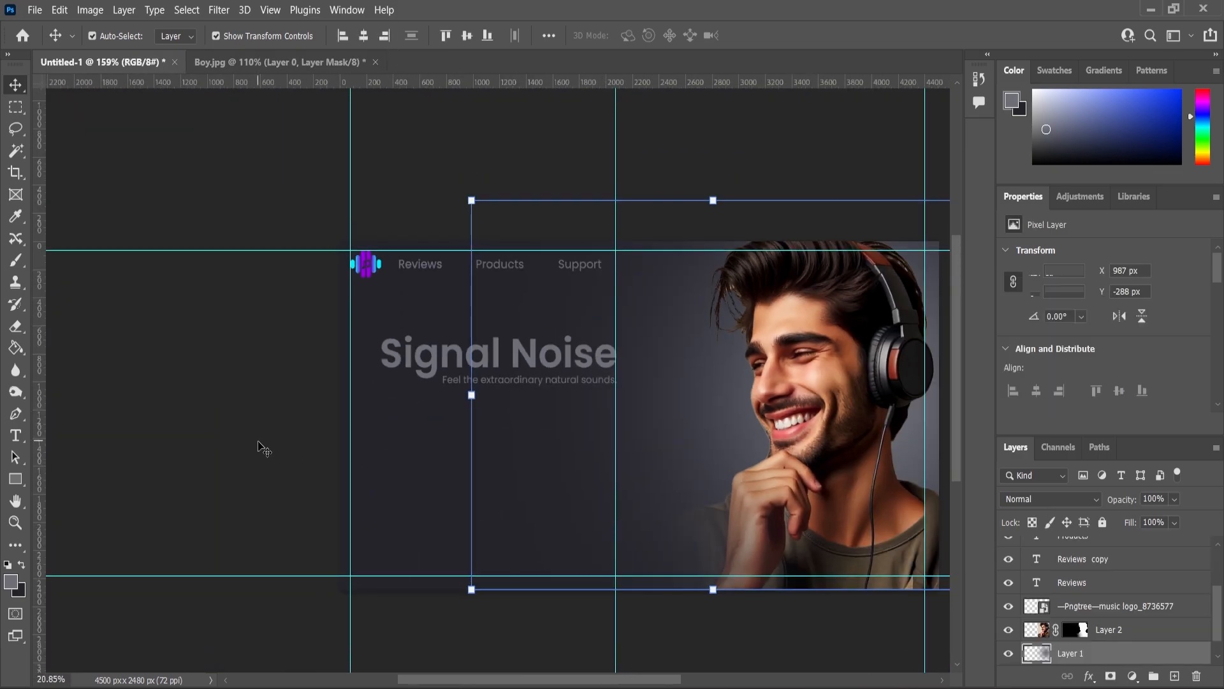
{"action": "left_click", "coordinate": [264, 450]}
Step: Draw a rectangle about 454 by 178 px below the tagline and fill it with light blue
{"action": "scroll", "coordinate": [657, 453], "scroll_direction": "up", "scroll_amount": 3}
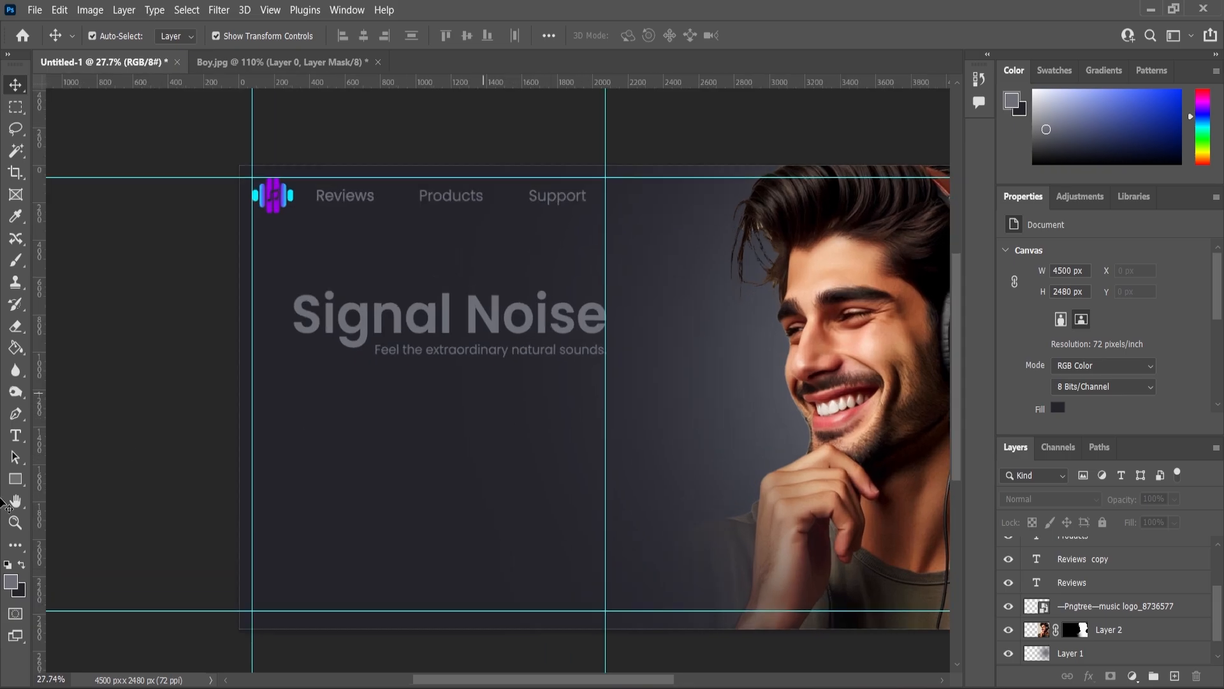
{"action": "scroll", "coordinate": [382, 411], "scroll_direction": "up", "scroll_amount": 1}
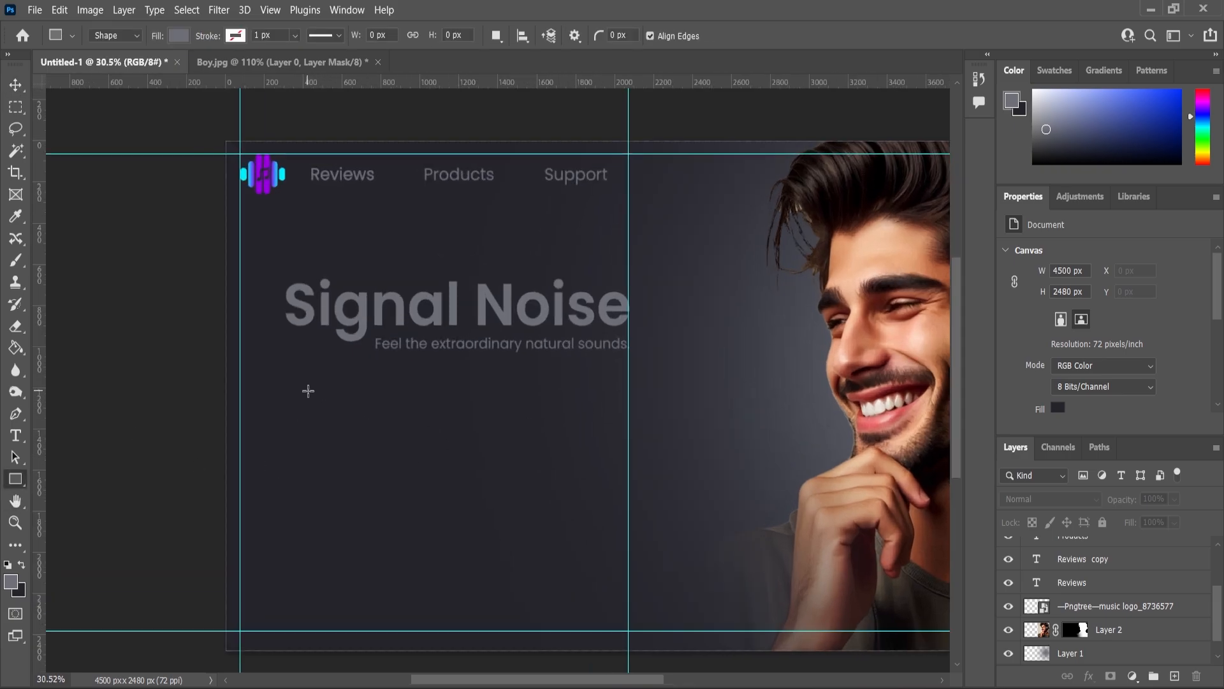
{"action": "left_click_drag", "start_coordinate": [308, 391], "coordinate": [396, 427]}
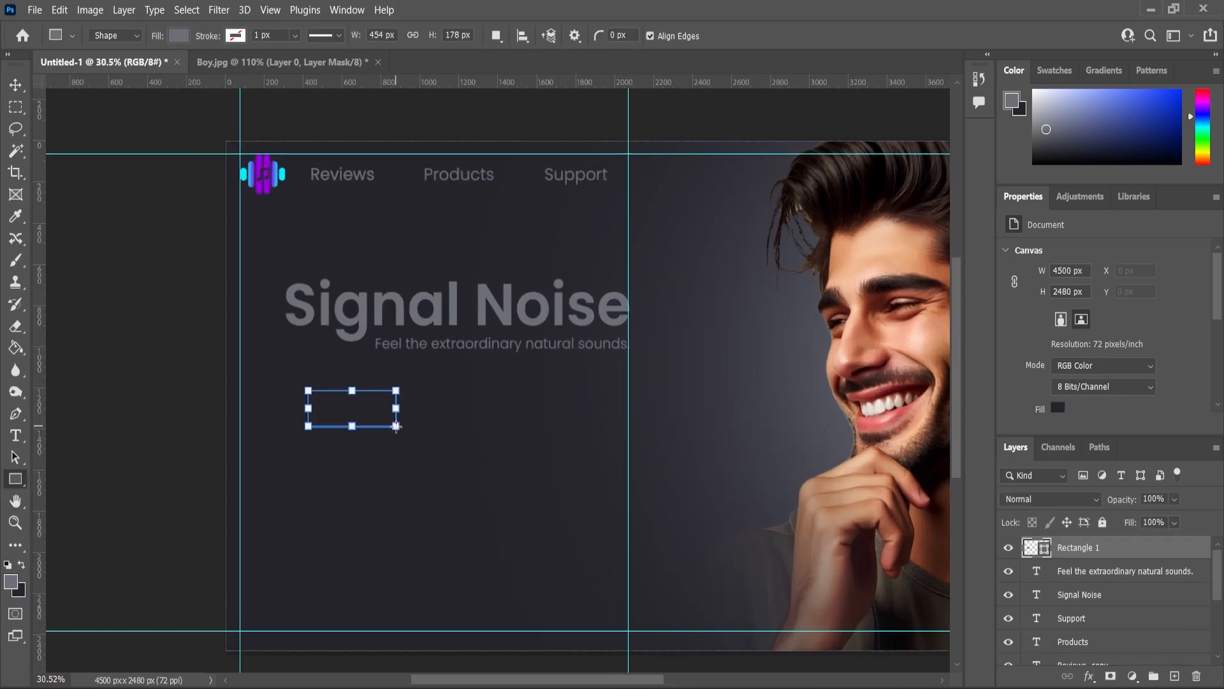
{"action": "left_click", "coordinate": [1055, 372]}
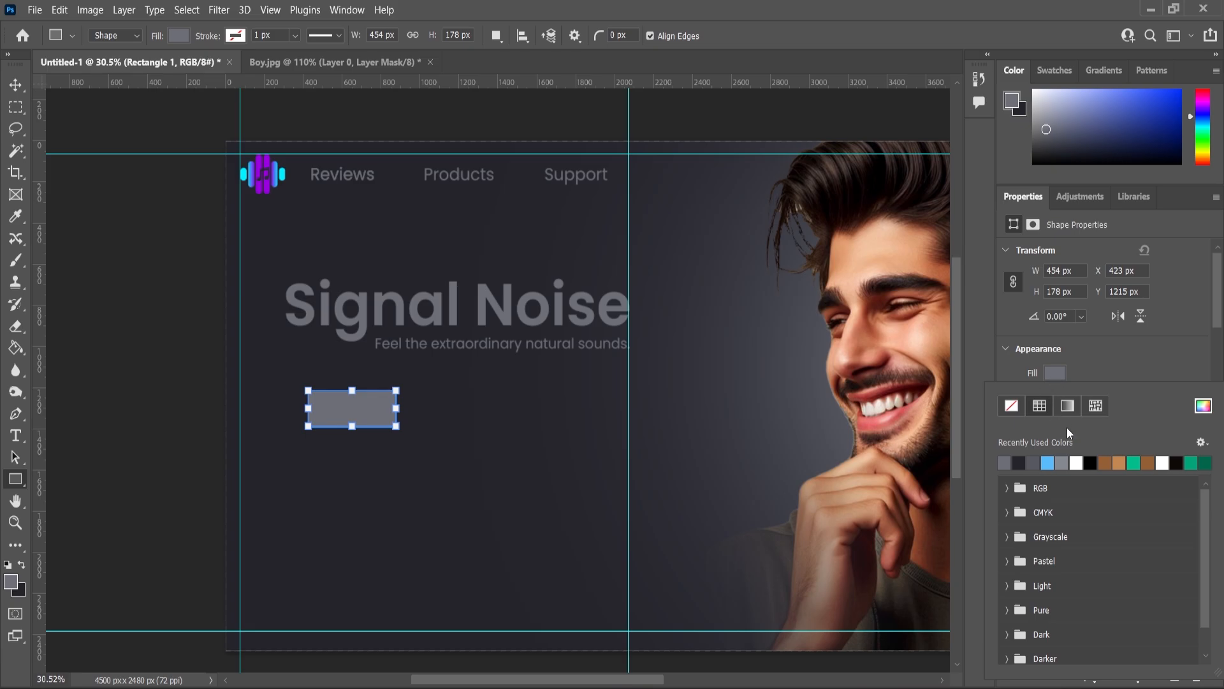
{"action": "left_click", "coordinate": [1004, 462]}
{"action": "left_click", "coordinate": [1119, 376]}
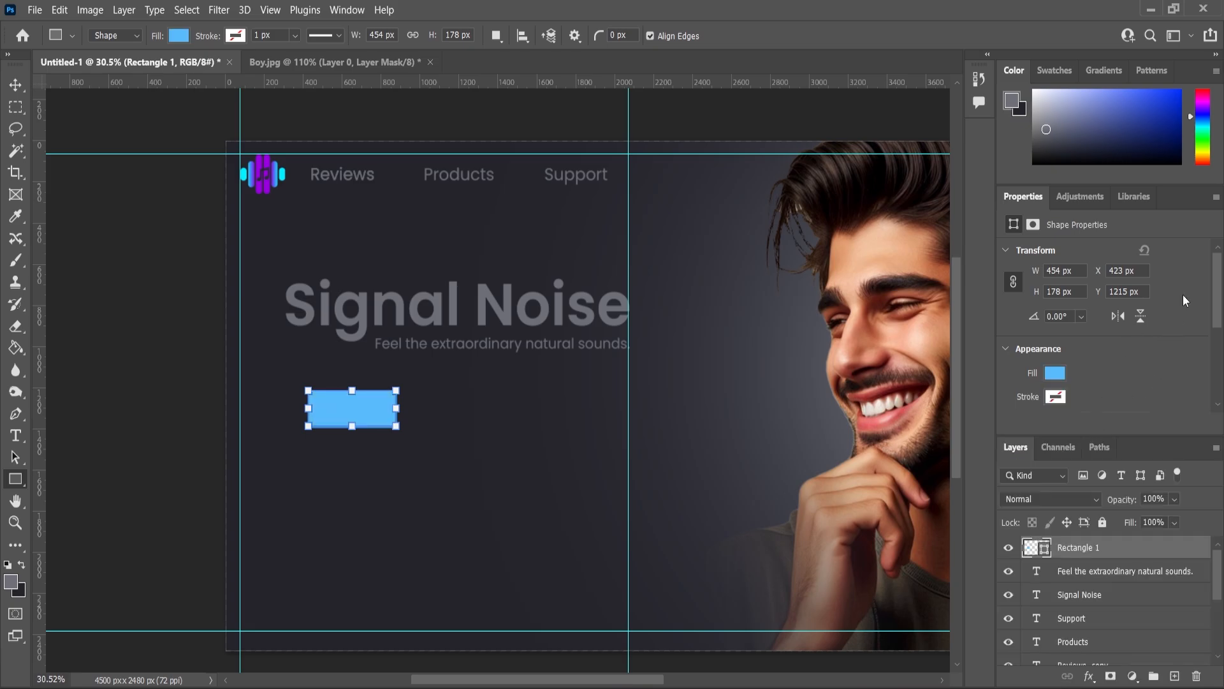
Step: Round all four corners of the blue rectangle to 70 px
{"action": "scroll", "coordinate": [1108, 422], "scroll_direction": "down", "scroll_amount": 1}
{"action": "left_click", "coordinate": [1005, 348]}
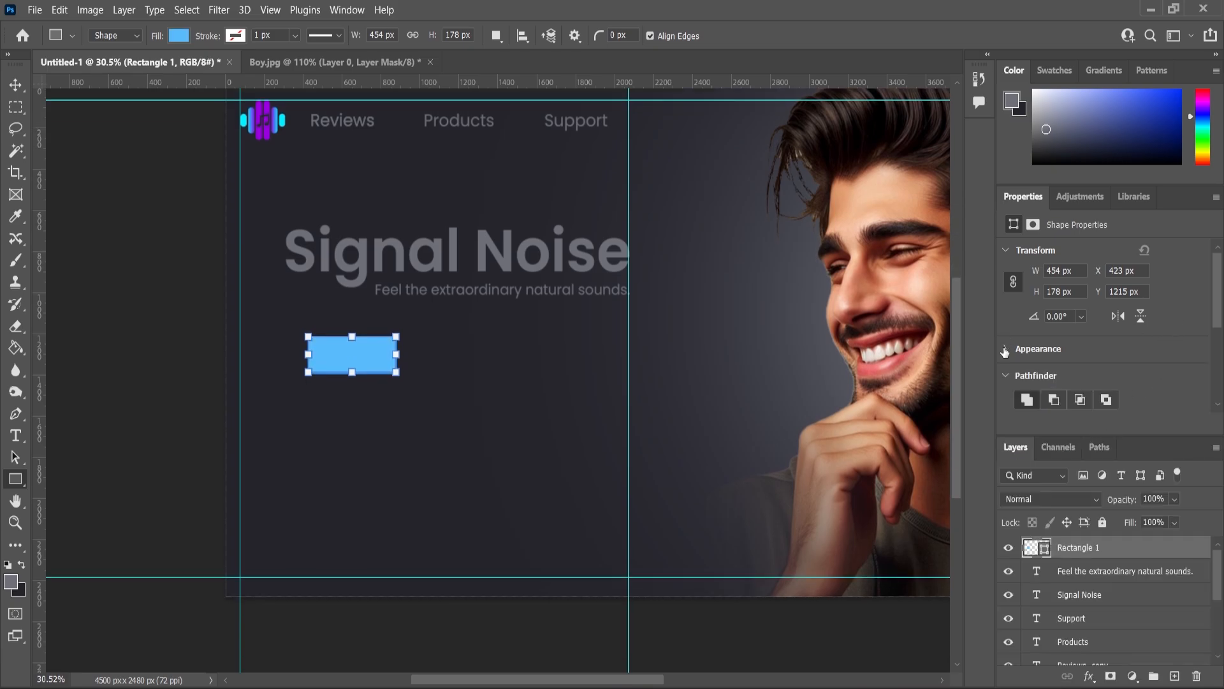
{"action": "left_click", "coordinate": [1006, 351]}
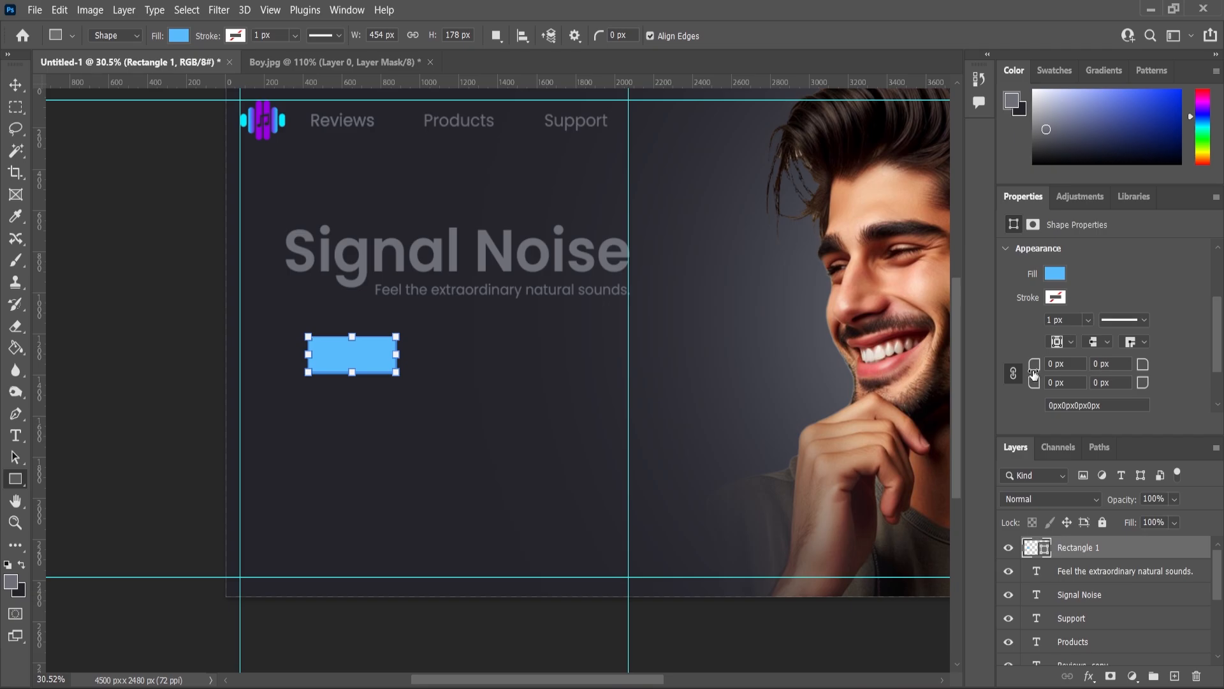
{"action": "left_click", "coordinate": [16, 85]}
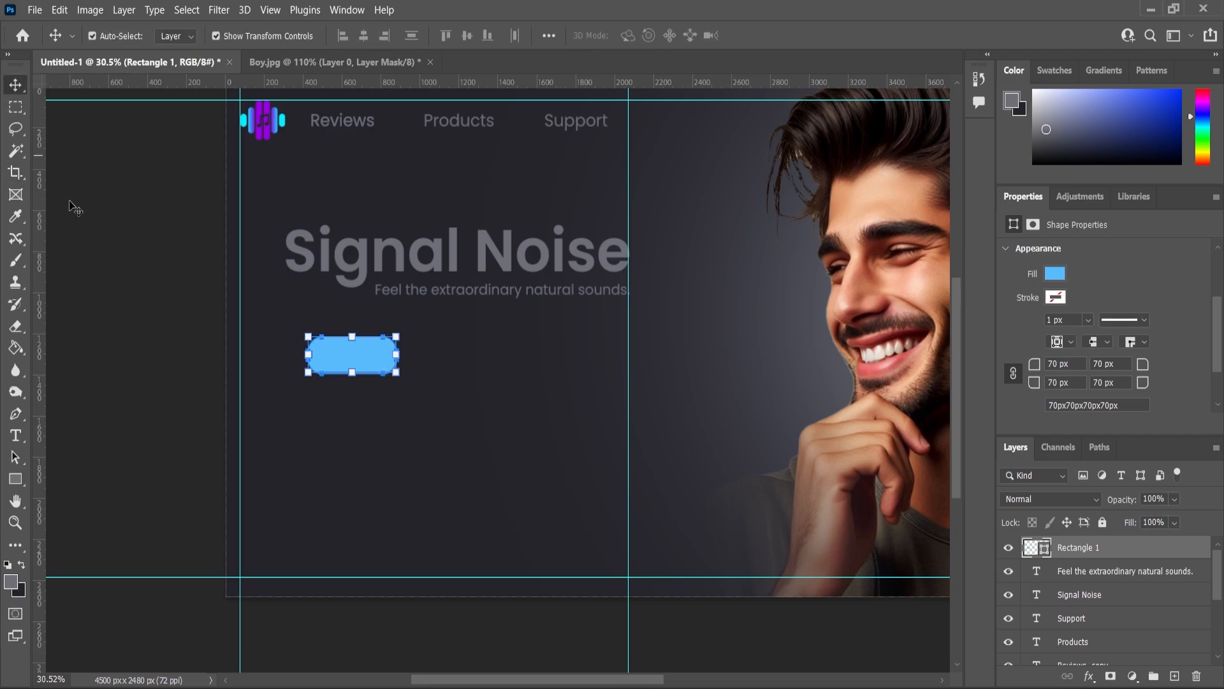
Step: Reduce the blue button's height to 130 px and place it below the start of the Signal Noise headline
{"action": "left_click", "coordinate": [140, 257]}
{"action": "scroll", "coordinate": [376, 352], "scroll_direction": "up", "scroll_amount": 3}
{"action": "left_click", "coordinate": [356, 358]}
{"action": "left_click_drag", "start_coordinate": [343, 383], "coordinate": [325, 332]}
{"action": "key", "text": "Return"}
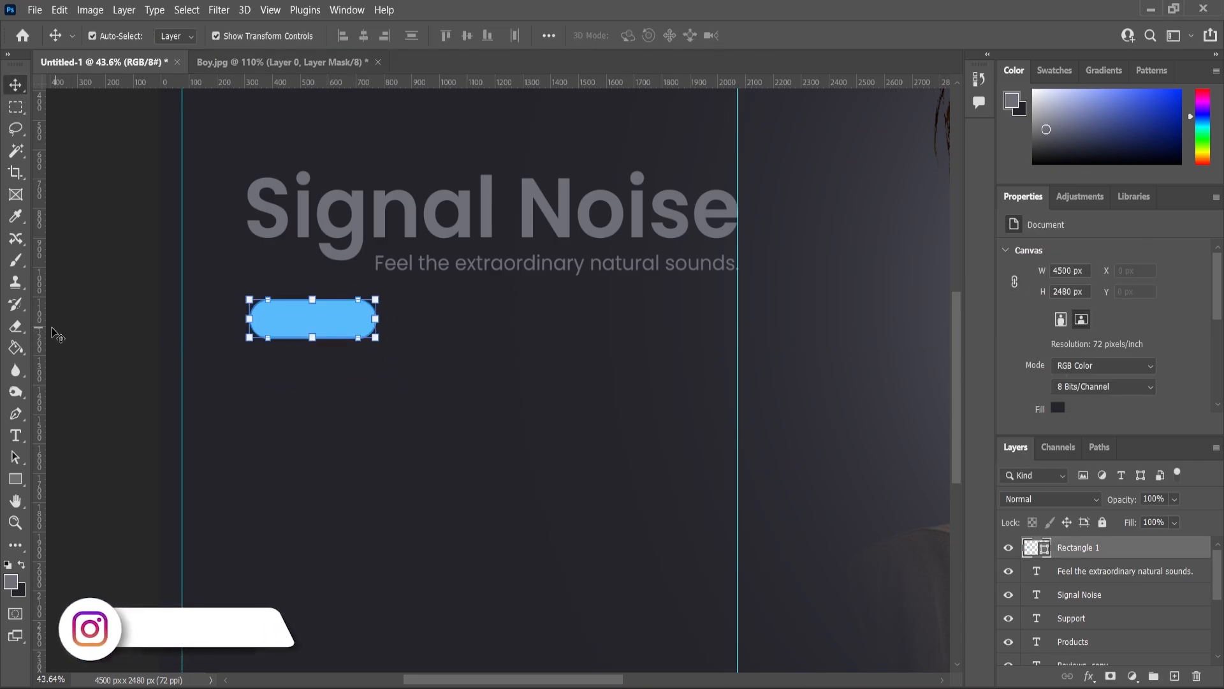
Step: Add a vertical guide at the headline's left edge and line up the blue button's left side with it
{"action": "left_click_drag", "start_coordinate": [39, 332], "coordinate": [250, 331]}
{"action": "scroll", "coordinate": [225, 253], "scroll_direction": "up", "scroll_amount": 3}
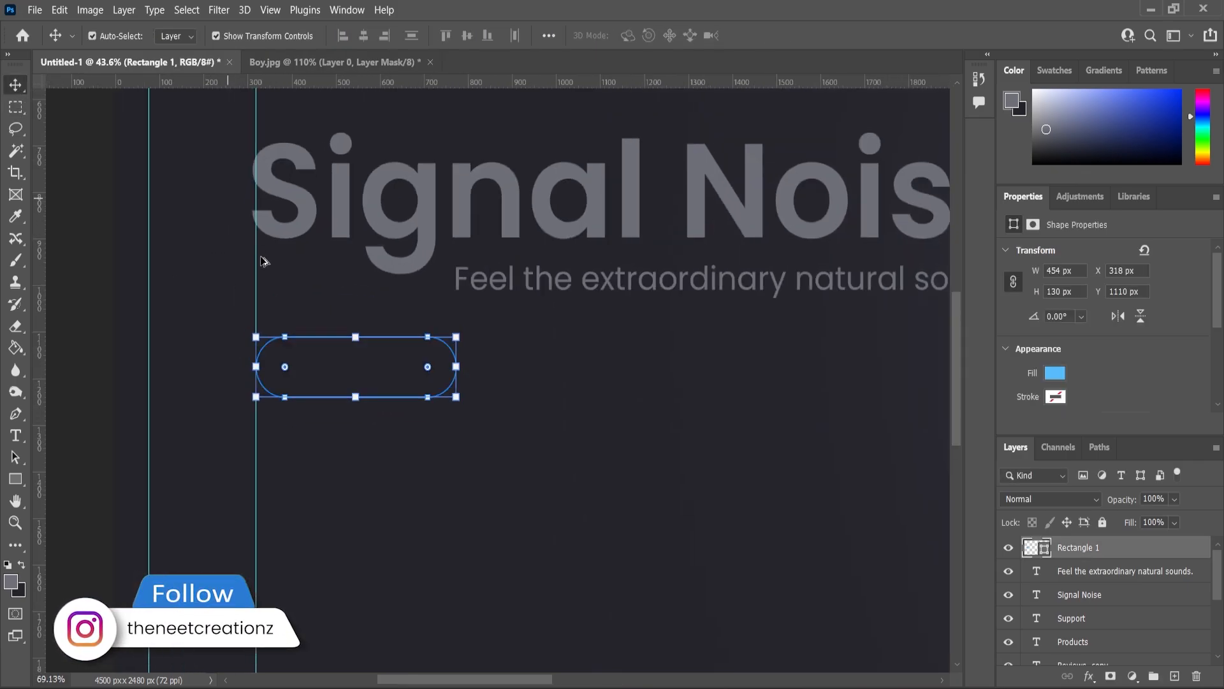
{"action": "left_click_drag", "start_coordinate": [255, 272], "coordinate": [252, 272]}
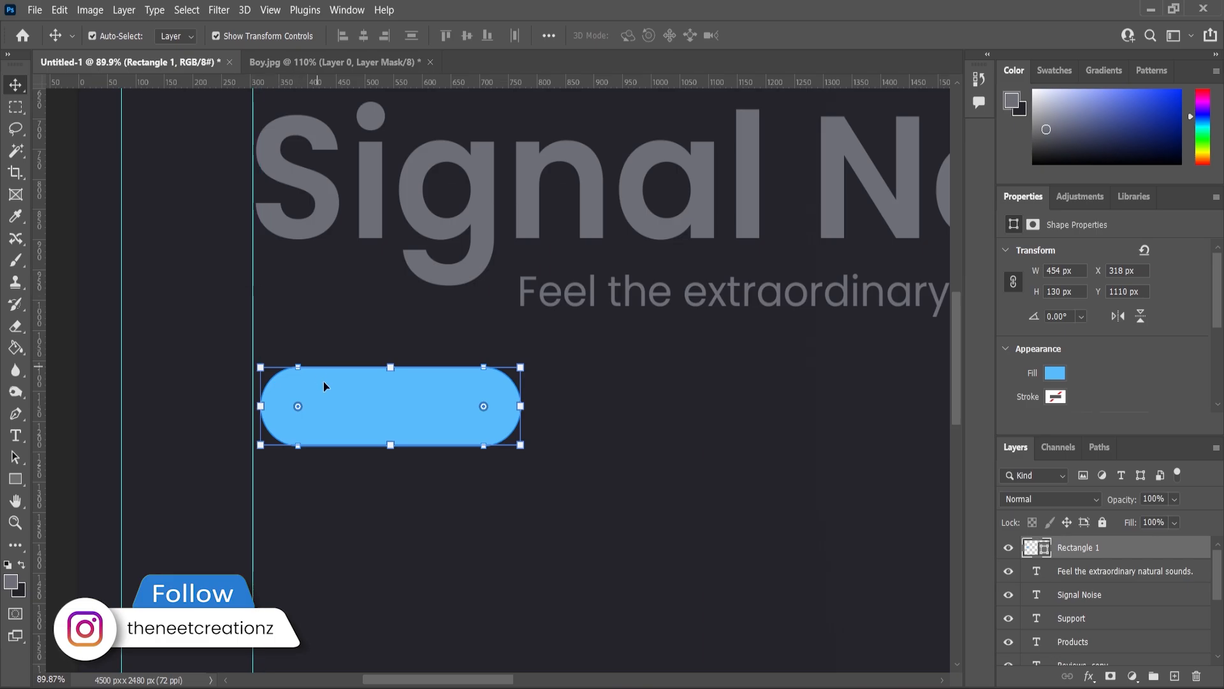
{"action": "left_click_drag", "start_coordinate": [323, 381], "coordinate": [324, 412]}
{"action": "scroll", "coordinate": [324, 412], "scroll_direction": "down", "scroll_amount": 5}
{"action": "left_click", "coordinate": [303, 430]}
{"action": "scroll", "coordinate": [362, 408], "scroll_direction": "up", "scroll_amount": 4}
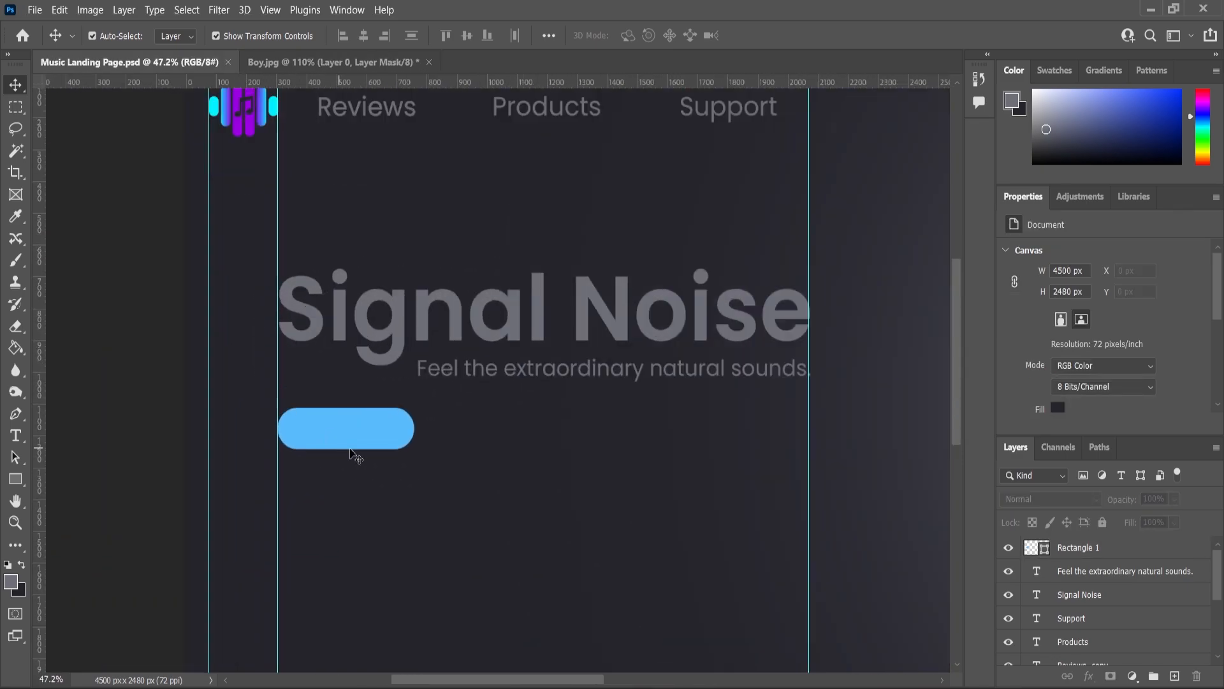
Step: Set the blue button's corner radii to 48 px and its size to 454 by 130 px
{"action": "left_click", "coordinate": [348, 449]}
{"action": "left_click_drag", "start_coordinate": [347, 453], "coordinate": [349, 467]}
{"action": "scroll", "coordinate": [1035, 362], "scroll_direction": "down", "scroll_amount": 3}
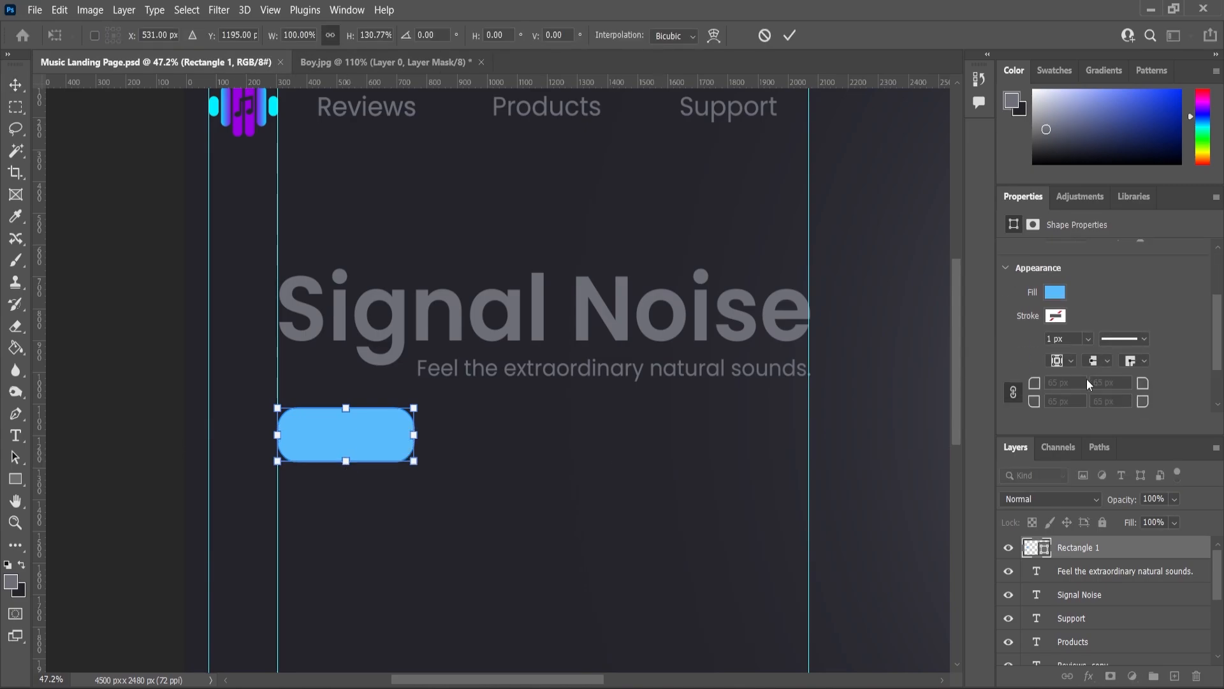
{"action": "key", "text": "Return"}
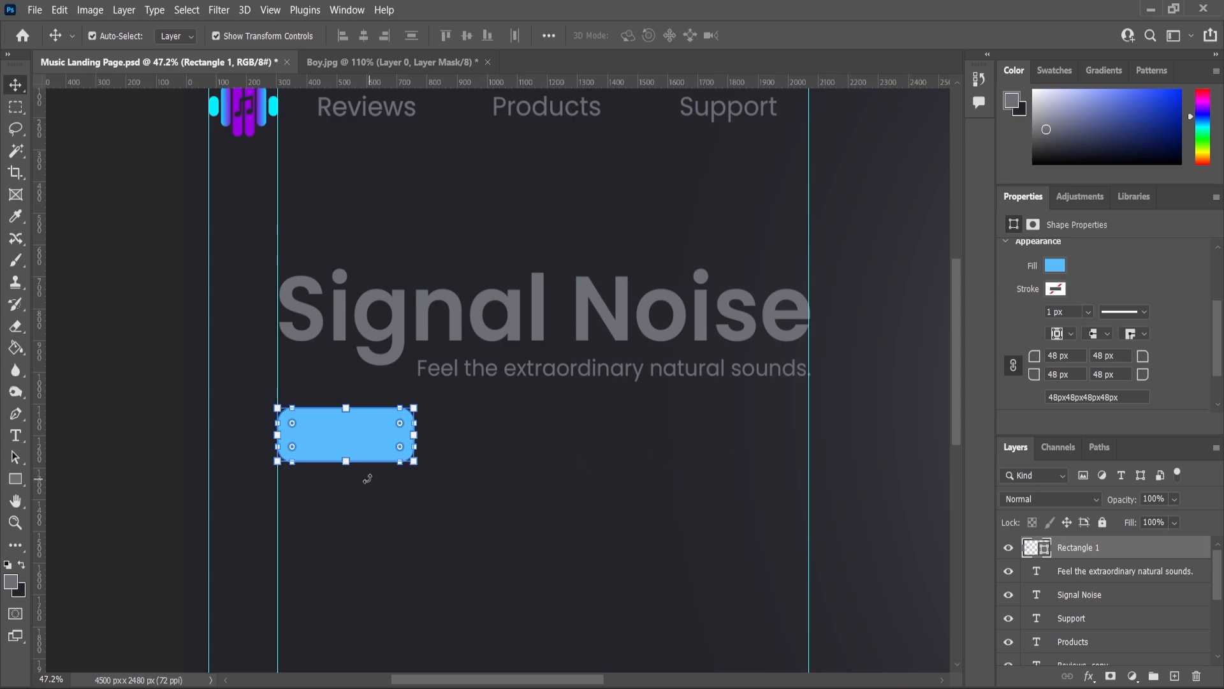
{"action": "left_click_drag", "start_coordinate": [345, 460], "coordinate": [345, 449]}
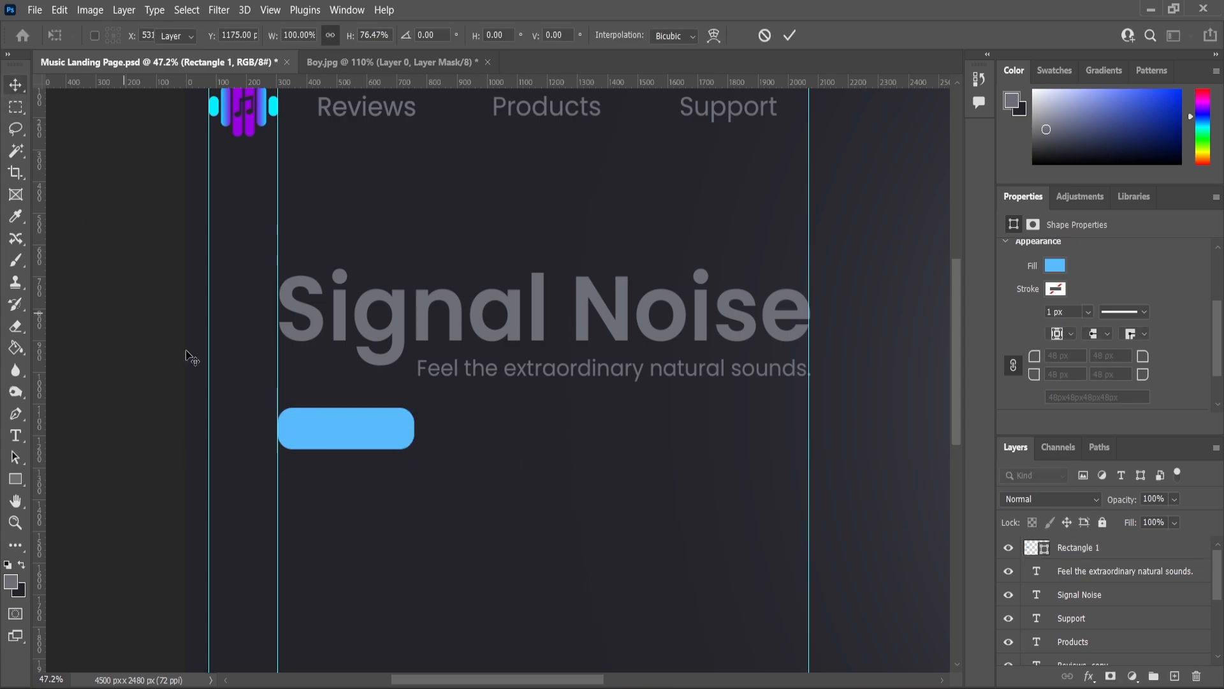
{"action": "key", "text": "Return"}
Step: Duplicate the blue button to its right and give the copy no fill with a 1 px blue stroke
{"action": "key", "text": "ctrl+j"}
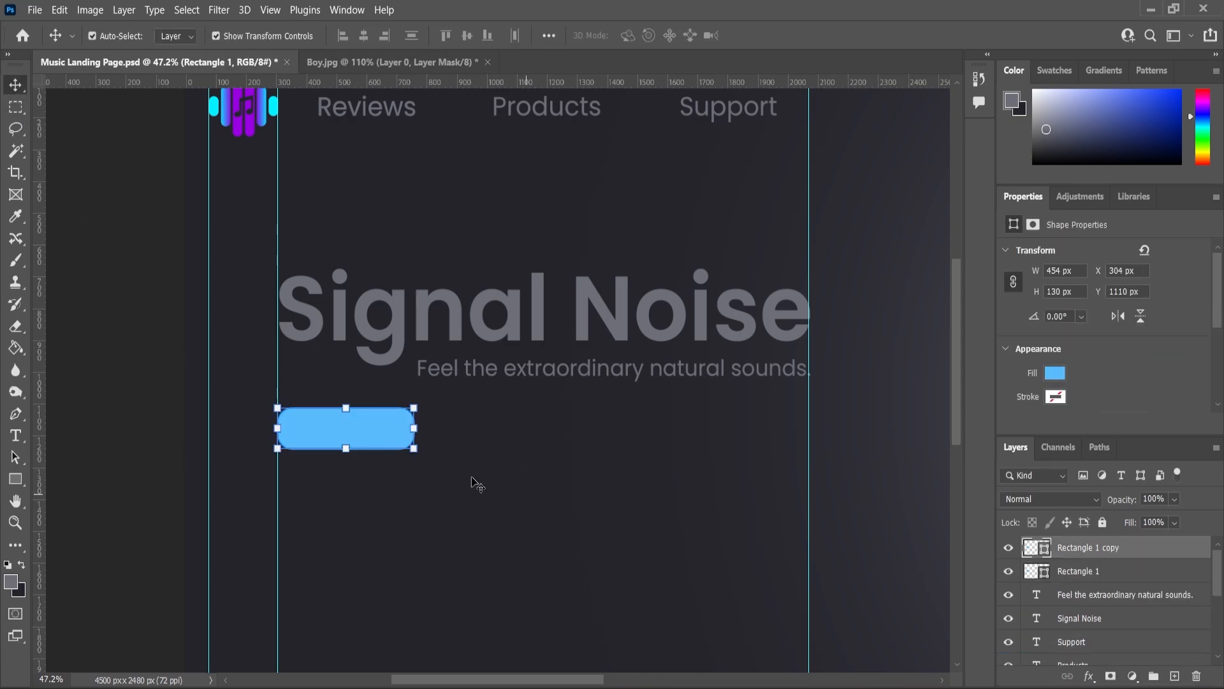
{"action": "left_click_drag", "start_coordinate": [366, 434], "coordinate": [542, 432]}
{"action": "left_click", "coordinate": [1055, 397]}
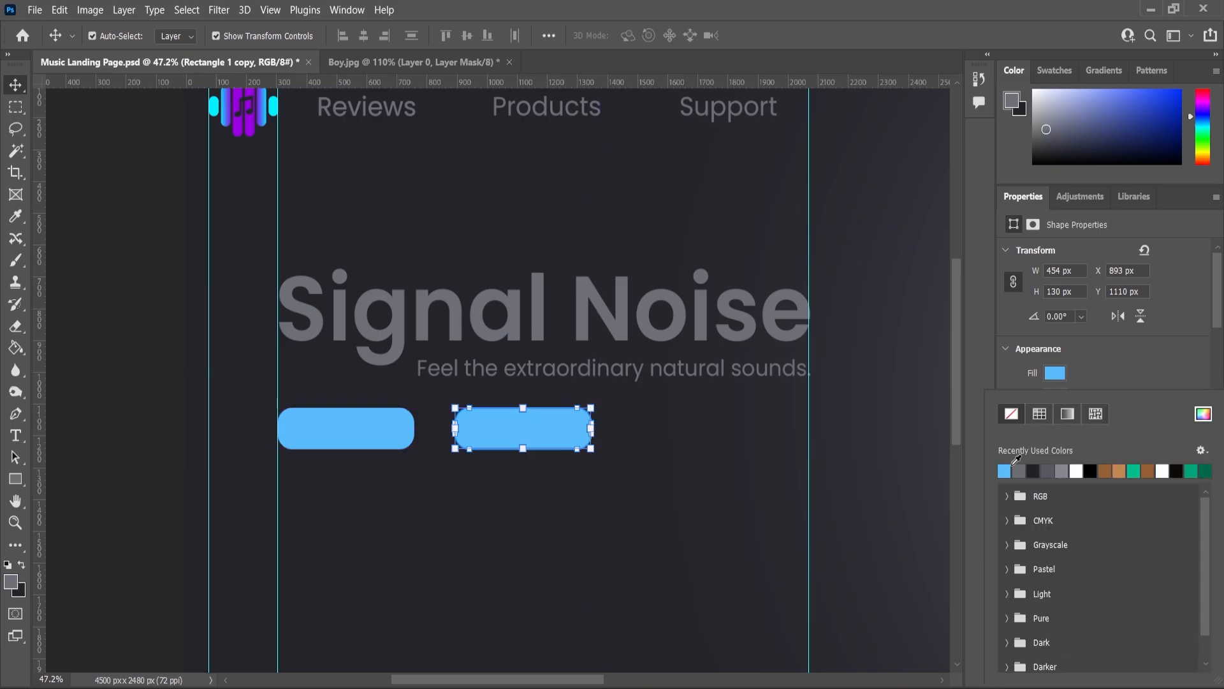
{"action": "left_click", "coordinate": [1012, 413]}
{"action": "left_click", "coordinate": [15, 479]}
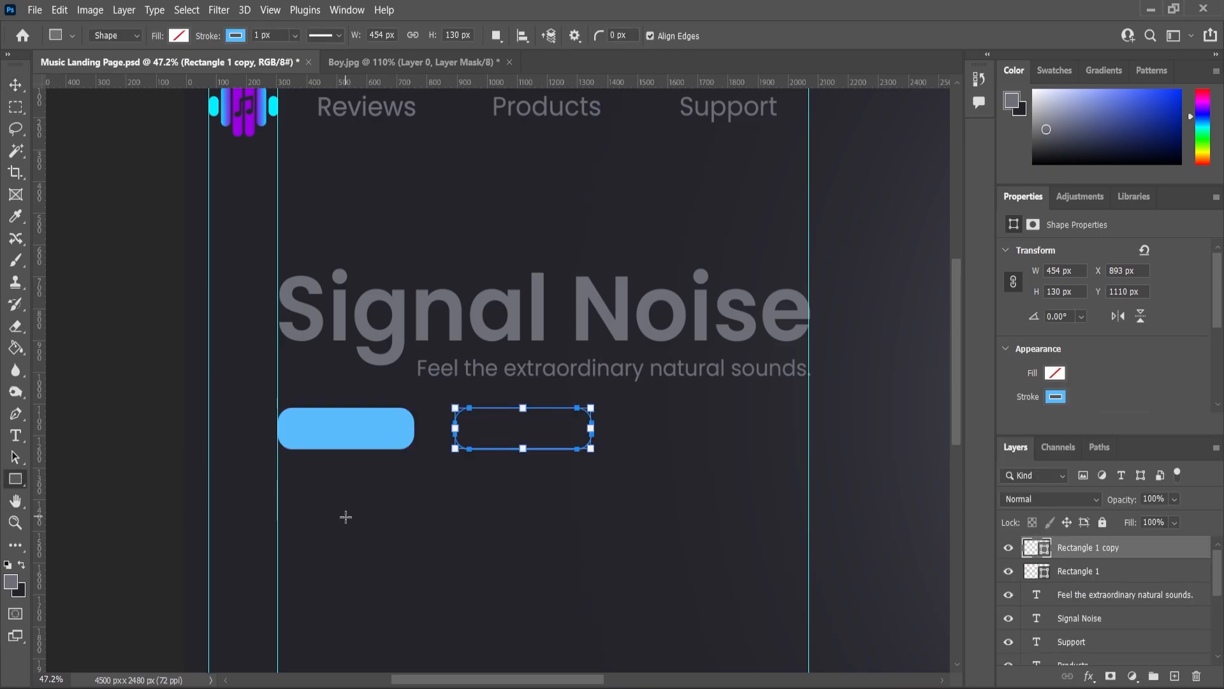
{"action": "key", "text": "v"}
Step: Duplicate the tagline, move the copy below the two buttons, and replace its text with "Buy Now"
{"action": "left_click", "coordinate": [1077, 594]}
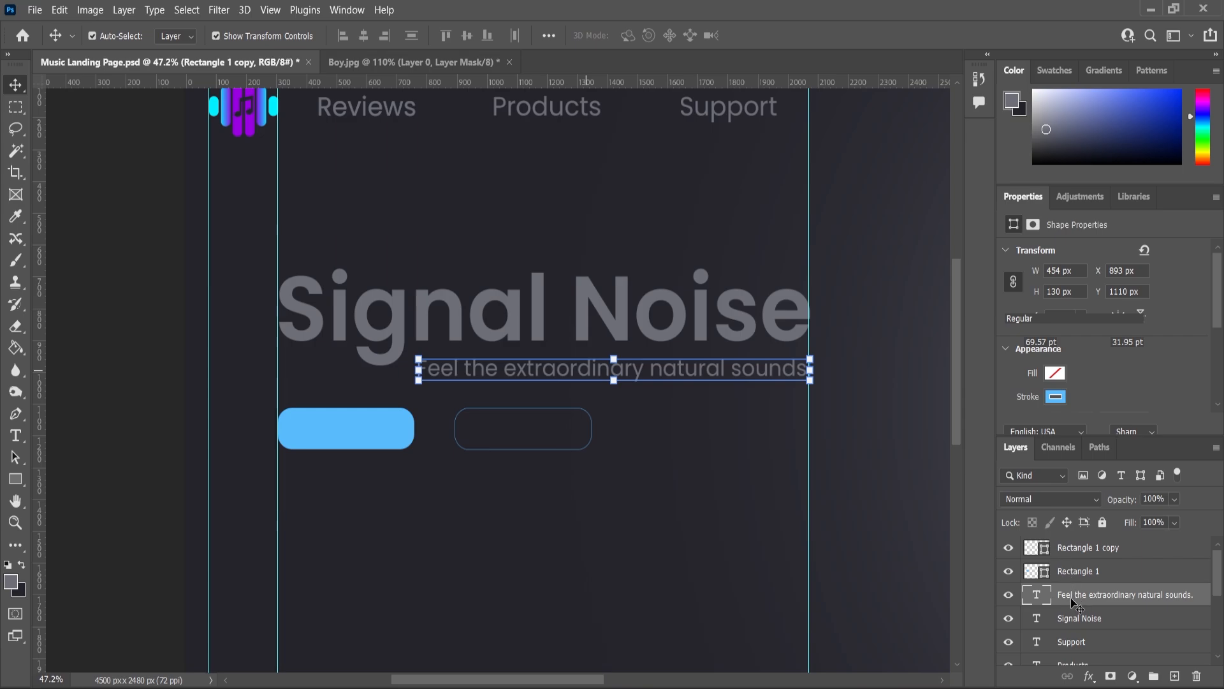
{"action": "key", "text": "ctrl+j"}
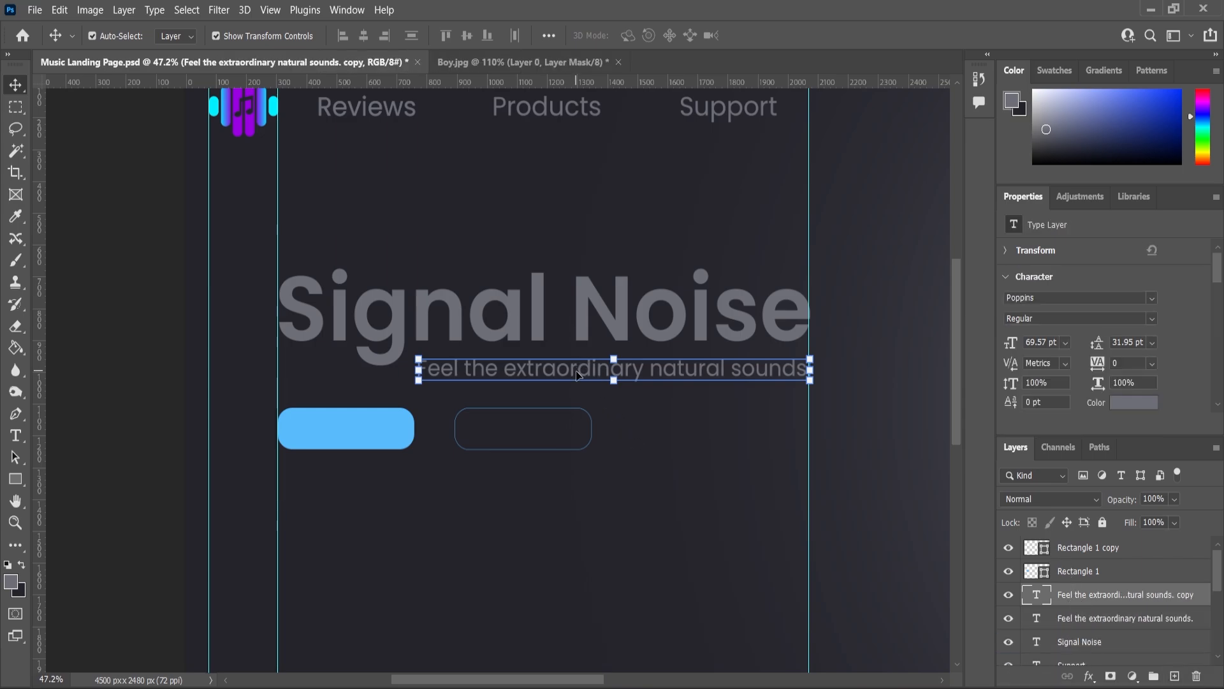
{"action": "left_click_drag", "start_coordinate": [578, 375], "coordinate": [526, 509]}
{"action": "double_click", "coordinate": [526, 508]}
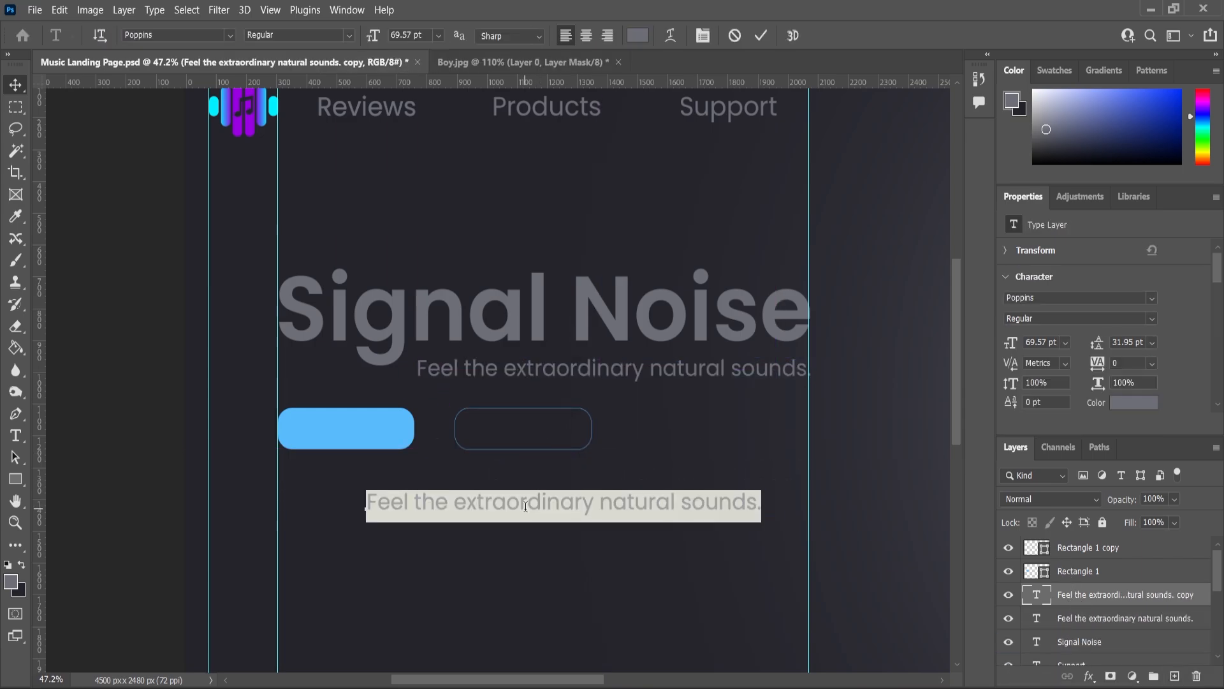
{"action": "key", "text": "Left"}
{"action": "key", "text": "ctrl+a"}
{"action": "type", "text": "Buy"}
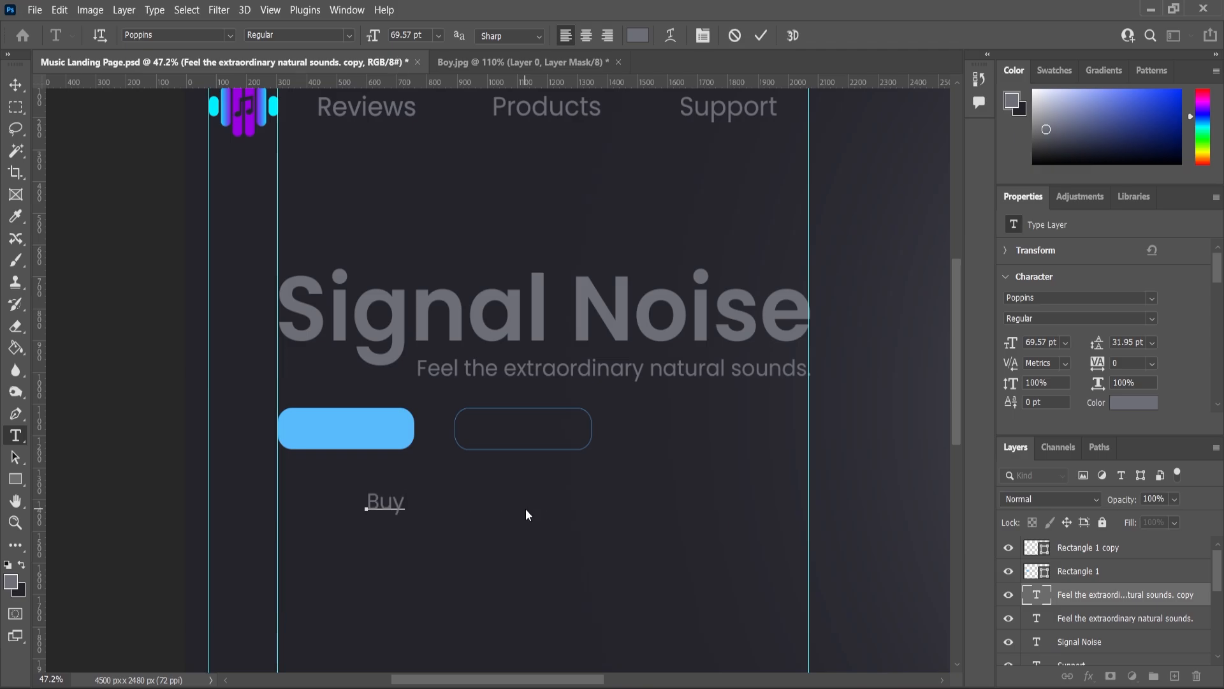
{"action": "key", "text": "ctrl+a"}
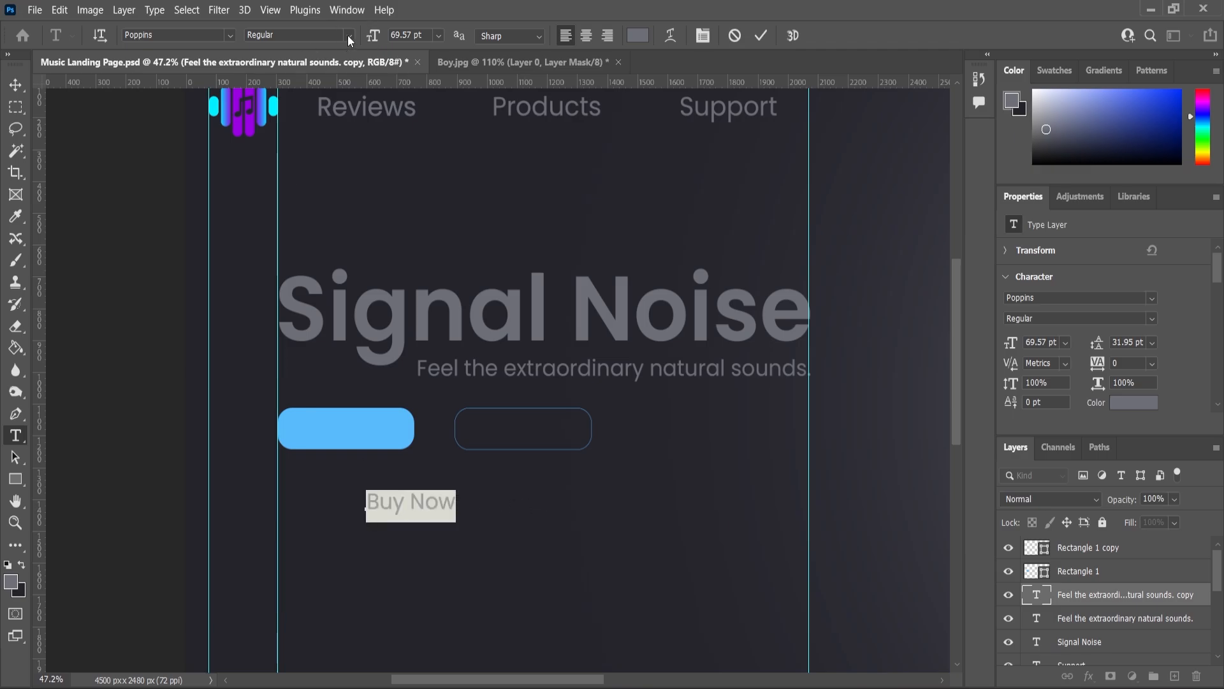
Step: Set the "Buy Now" text to Poppins SemiBold and try to colour it white (ffffff)
{"action": "left_click", "coordinate": [350, 35]}
{"action": "left_click", "coordinate": [293, 188]}
{"action": "left_click", "coordinate": [11, 582]}
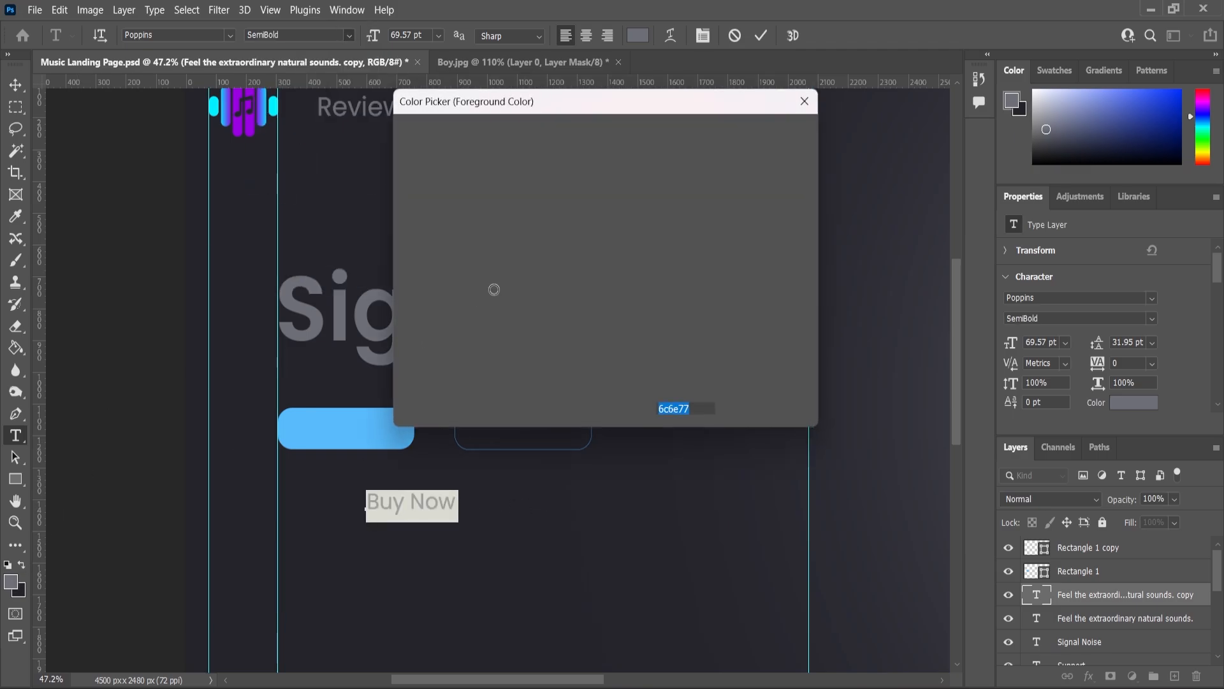
{"action": "type", "text": "ffffff"}
{"action": "left_click", "coordinate": [763, 134]}
{"action": "key", "text": "ctrl+Return"}
{"action": "key", "text": "v"}
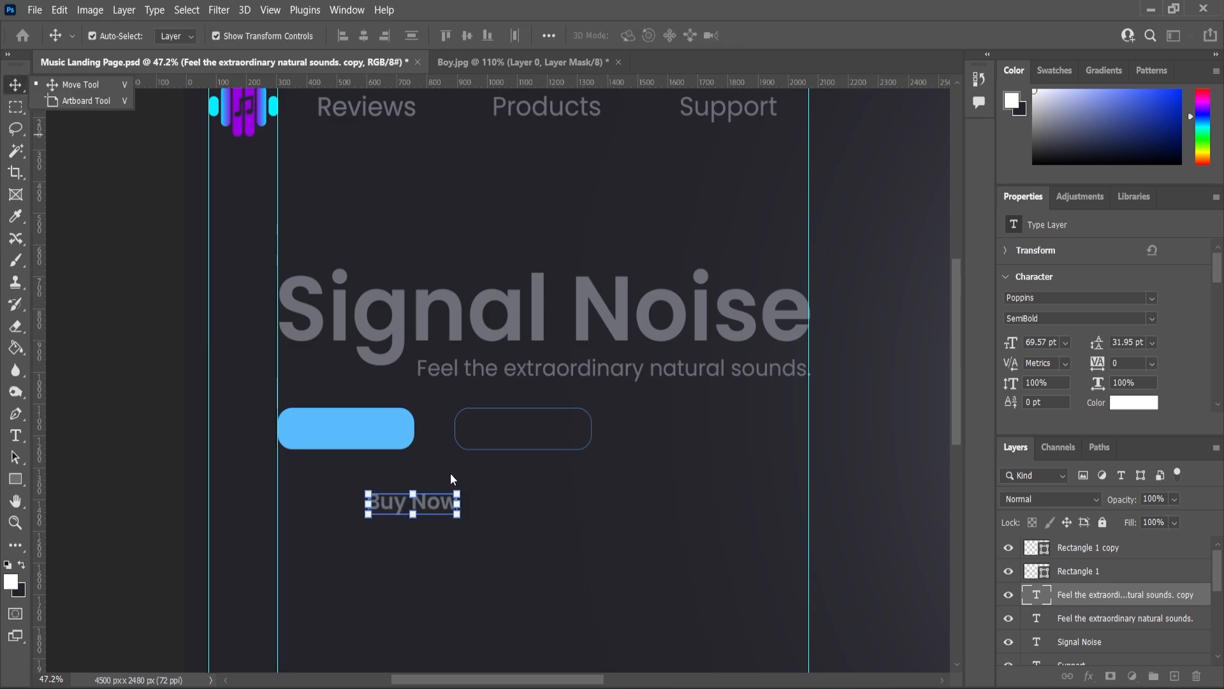
Step: Enlarge the "Buy Now" text to about 81 pt and colour it white (ffffff)
{"action": "left_click_drag", "start_coordinate": [456, 496], "coordinate": [465, 488]}
{"action": "left_click", "coordinate": [17, 438]}
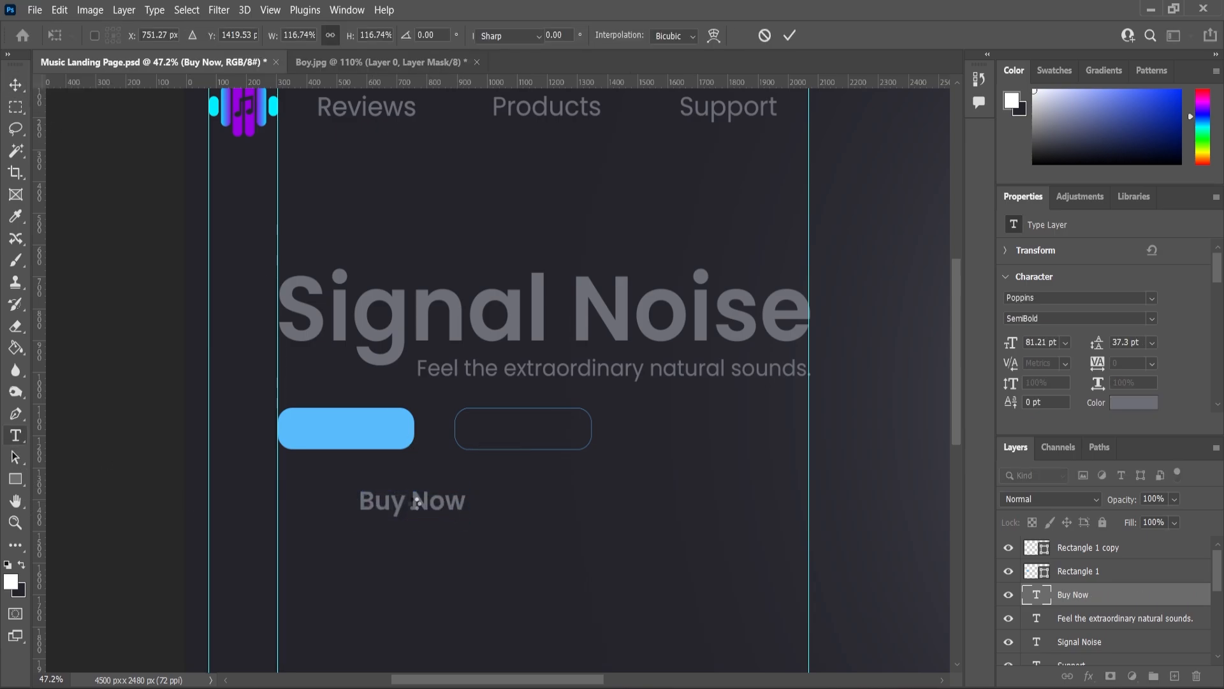
{"action": "left_click", "coordinate": [415, 501]}
{"action": "left_click", "coordinate": [9, 580]}
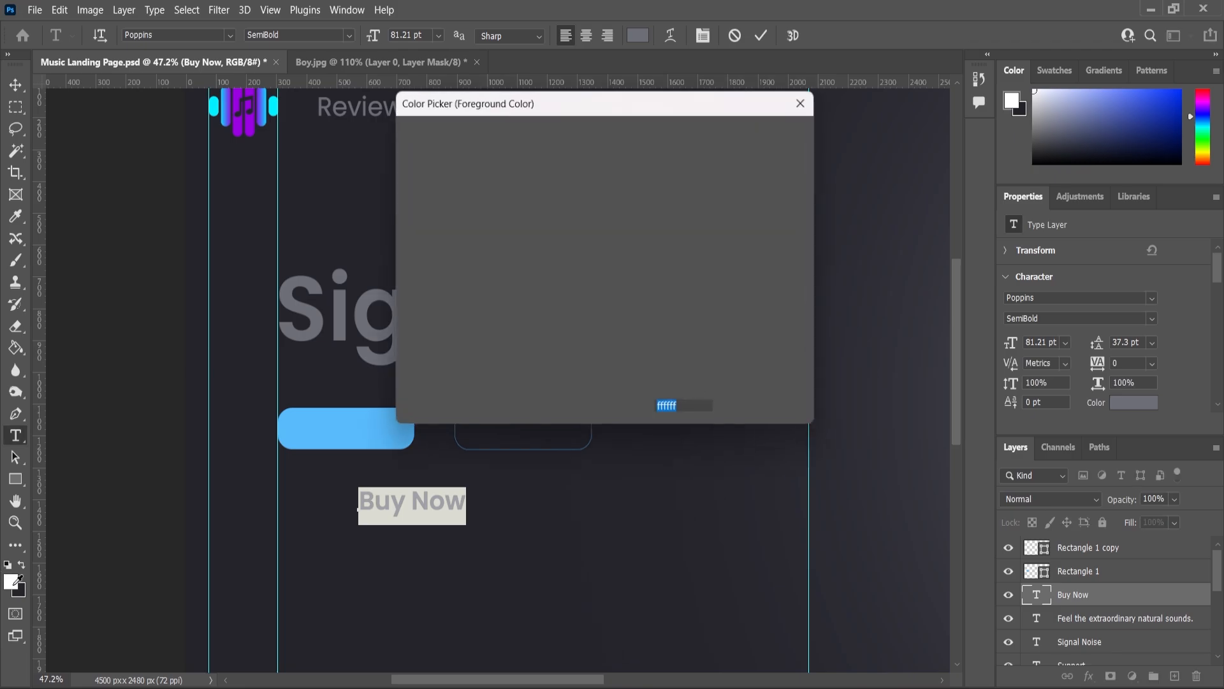
{"action": "left_click", "coordinate": [764, 131]}
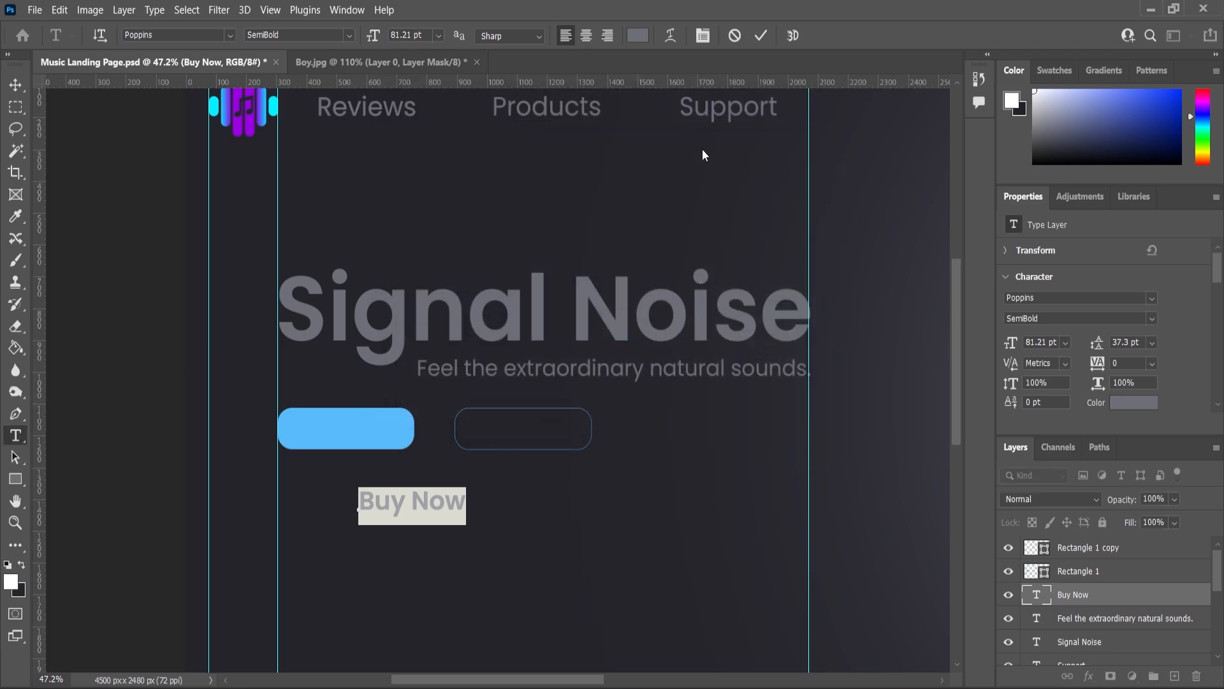
{"action": "left_click", "coordinate": [14, 85]}
Step: Bring the Buy Now layer to the top of the layer stack and place the text on the blue button
{"action": "left_click_drag", "start_coordinate": [1062, 590], "coordinate": [1067, 542]}
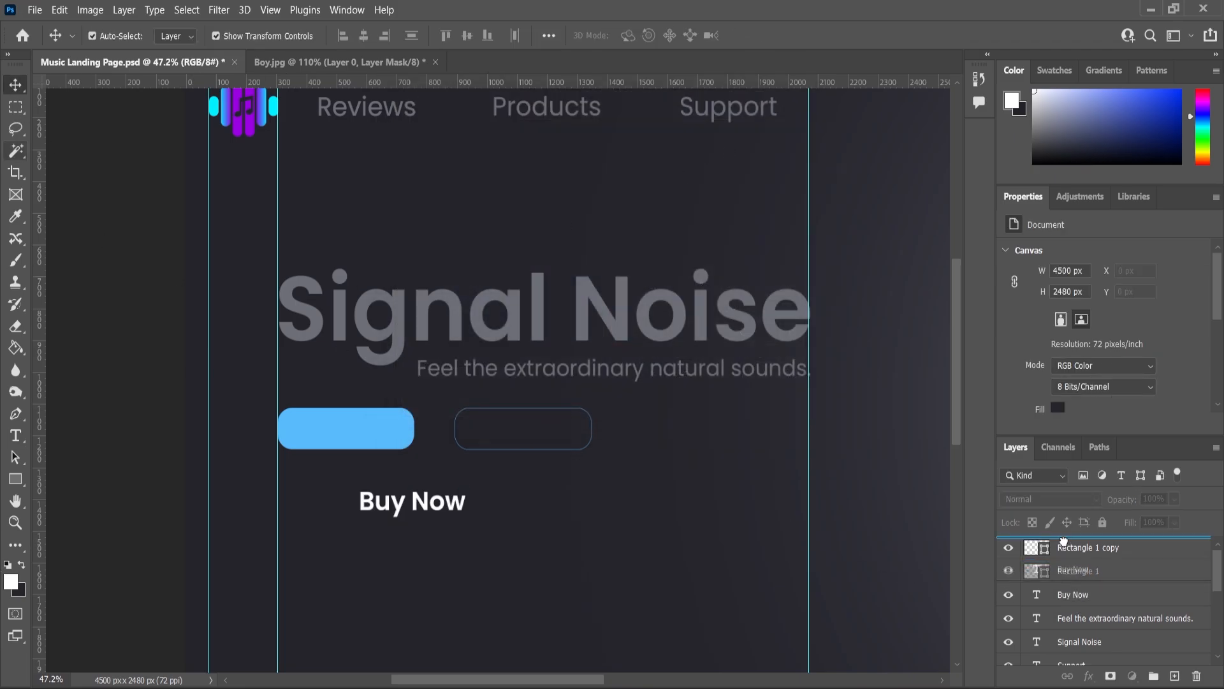
{"action": "scroll", "coordinate": [424, 523], "scroll_direction": "up", "scroll_amount": 3}
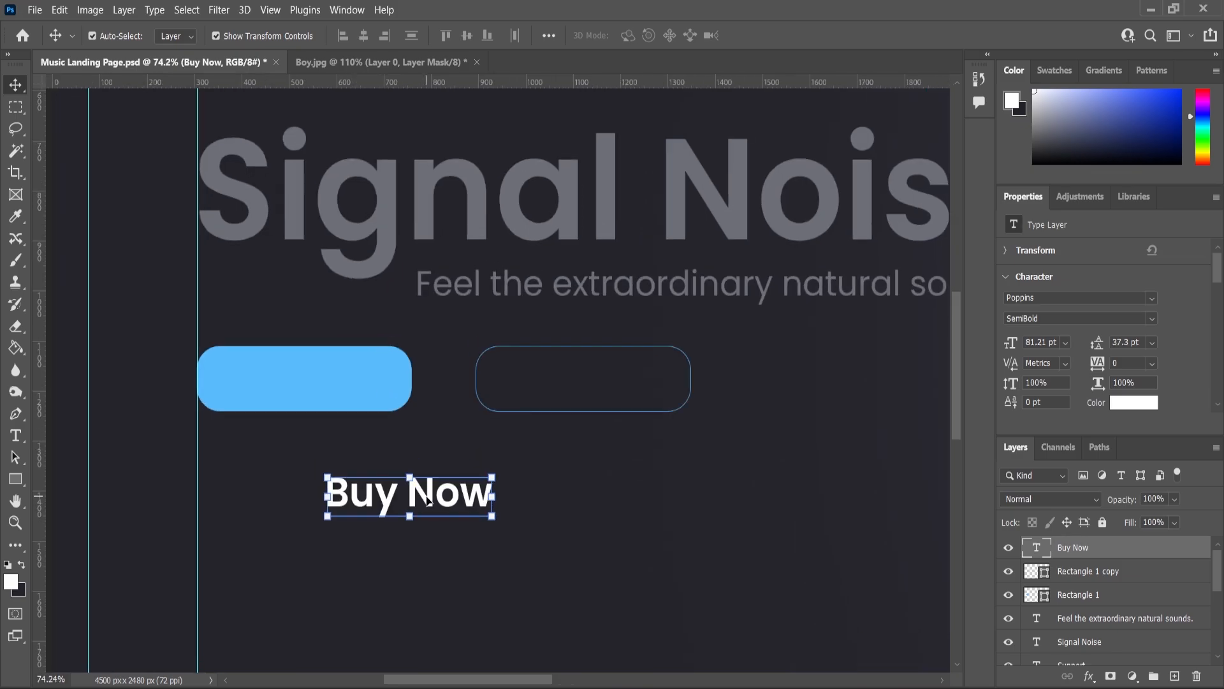
{"action": "left_click_drag", "start_coordinate": [424, 499], "coordinate": [332, 381]}
Step: Scale the "Buy Now" text down to about 79 pt and centre it horizontally and vertically on the blue button
{"action": "scroll", "coordinate": [342, 354], "scroll_direction": "up", "scroll_amount": 3}
{"action": "scroll", "coordinate": [341, 353], "scroll_direction": "up", "scroll_amount": 2}
{"action": "key", "text": "ctrl+t"}
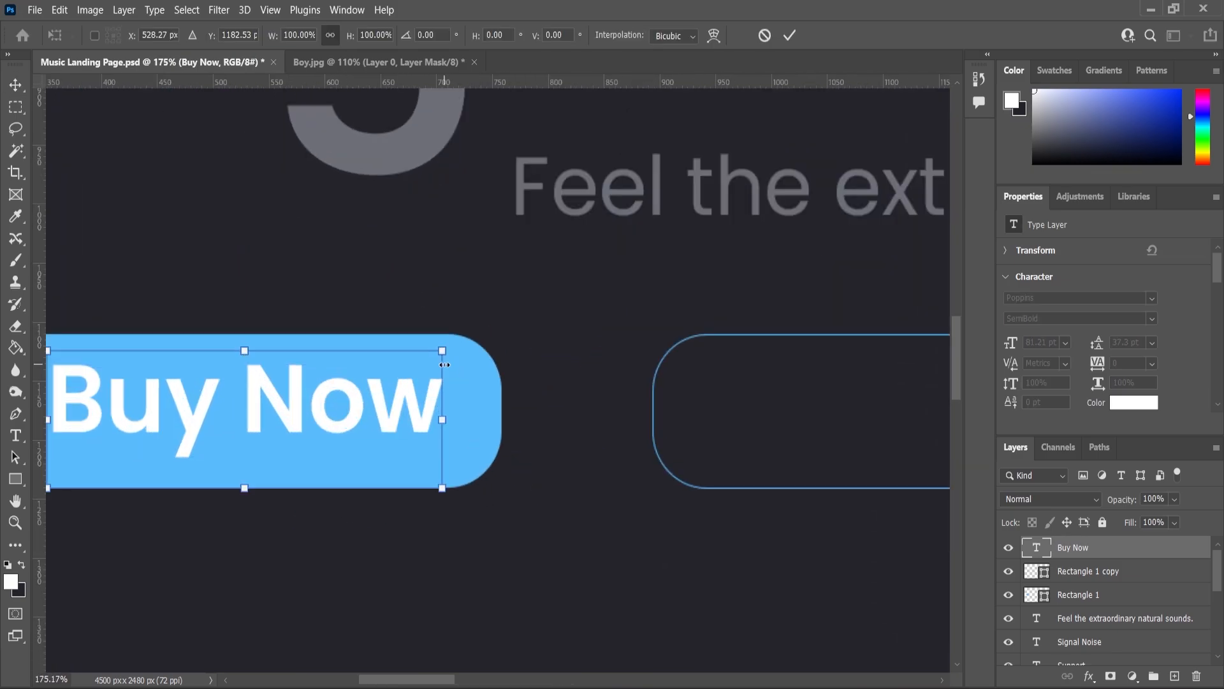
{"action": "left_click_drag", "start_coordinate": [445, 346], "coordinate": [437, 352]}
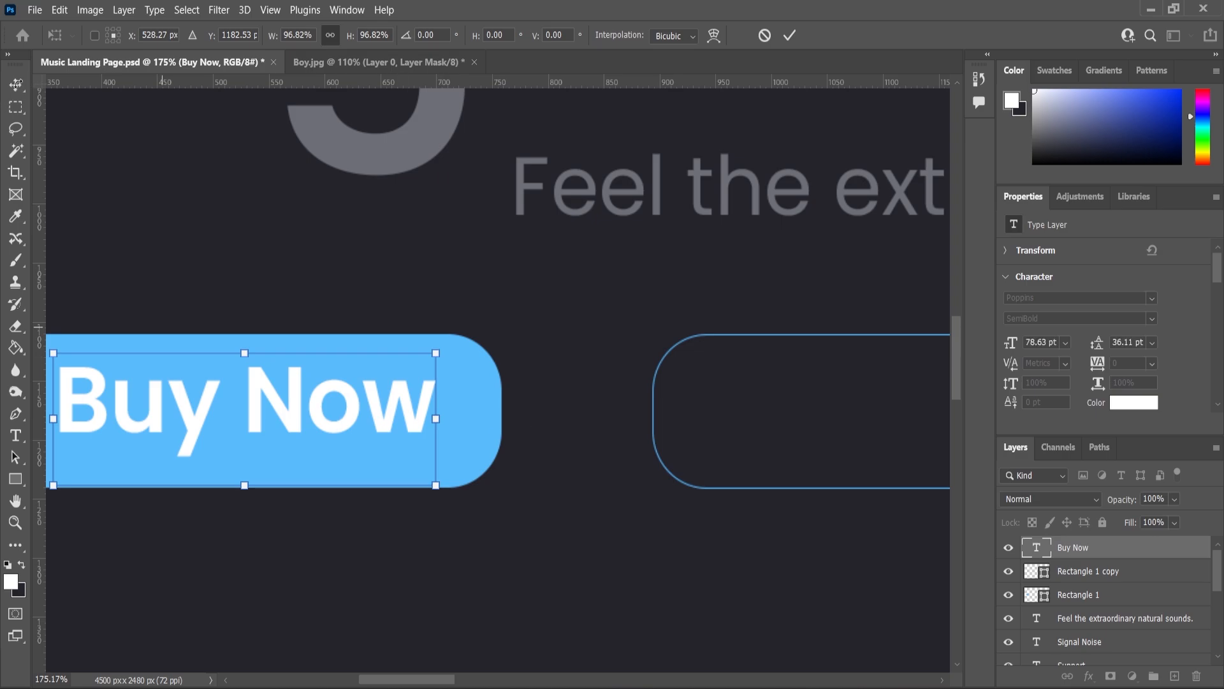
{"action": "key", "text": "Return"}
{"action": "left_click_drag", "start_coordinate": [343, 397], "coordinate": [343, 404]}
{"action": "left_click", "coordinate": [480, 394], "text": "shift"}
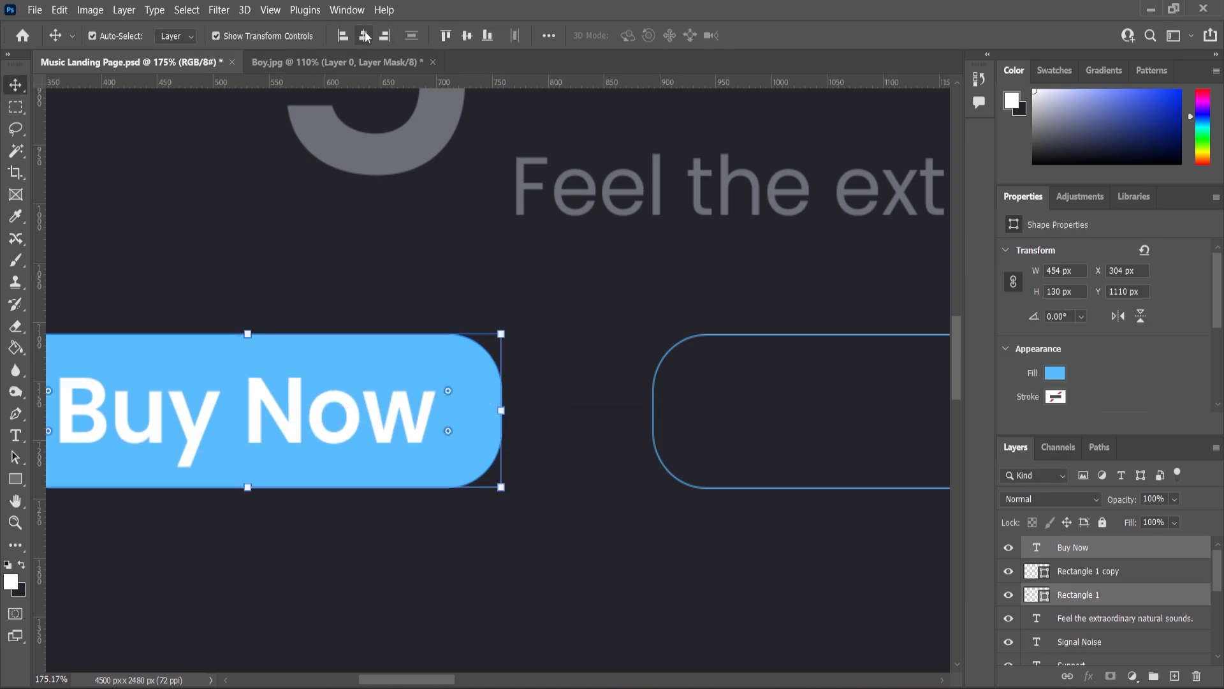
{"action": "left_click", "coordinate": [468, 37]}
{"action": "scroll", "coordinate": [382, 486], "scroll_direction": "down", "scroll_amount": 5}
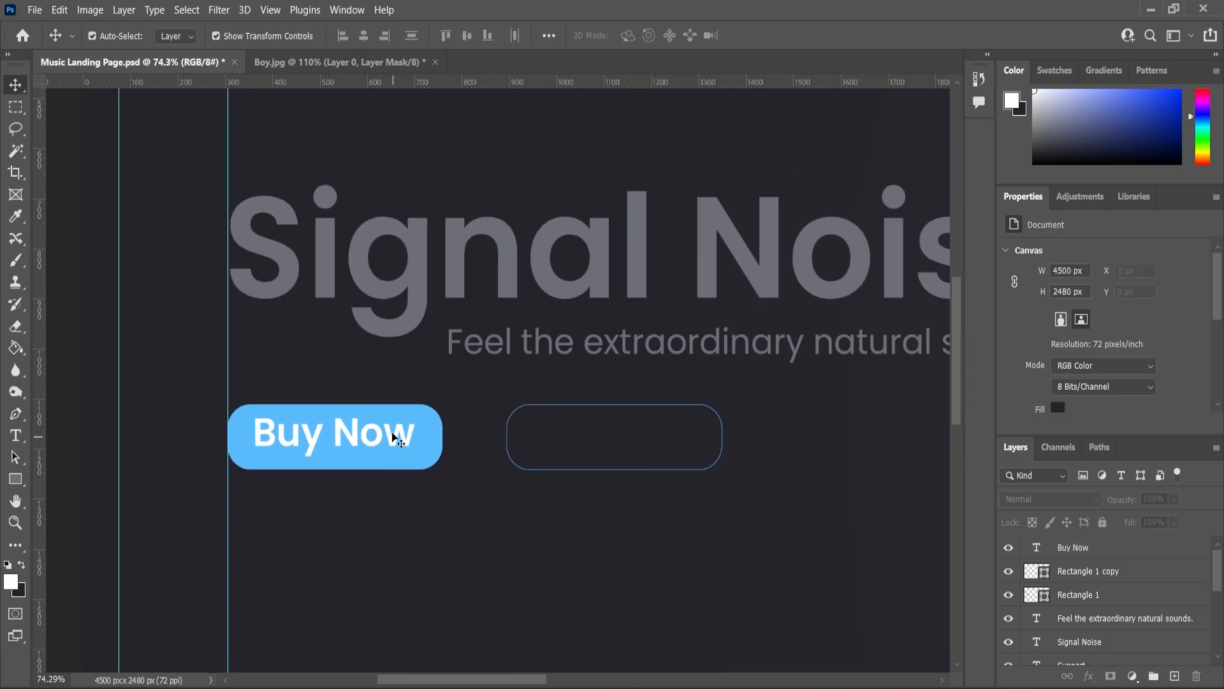
Step: Duplicate the "Buy Now" text and move the copy straight across onto the outlined button
{"action": "left_click", "coordinate": [399, 432]}
{"action": "left_click", "coordinate": [1070, 553]}
{"action": "key", "text": "ctrl+j"}
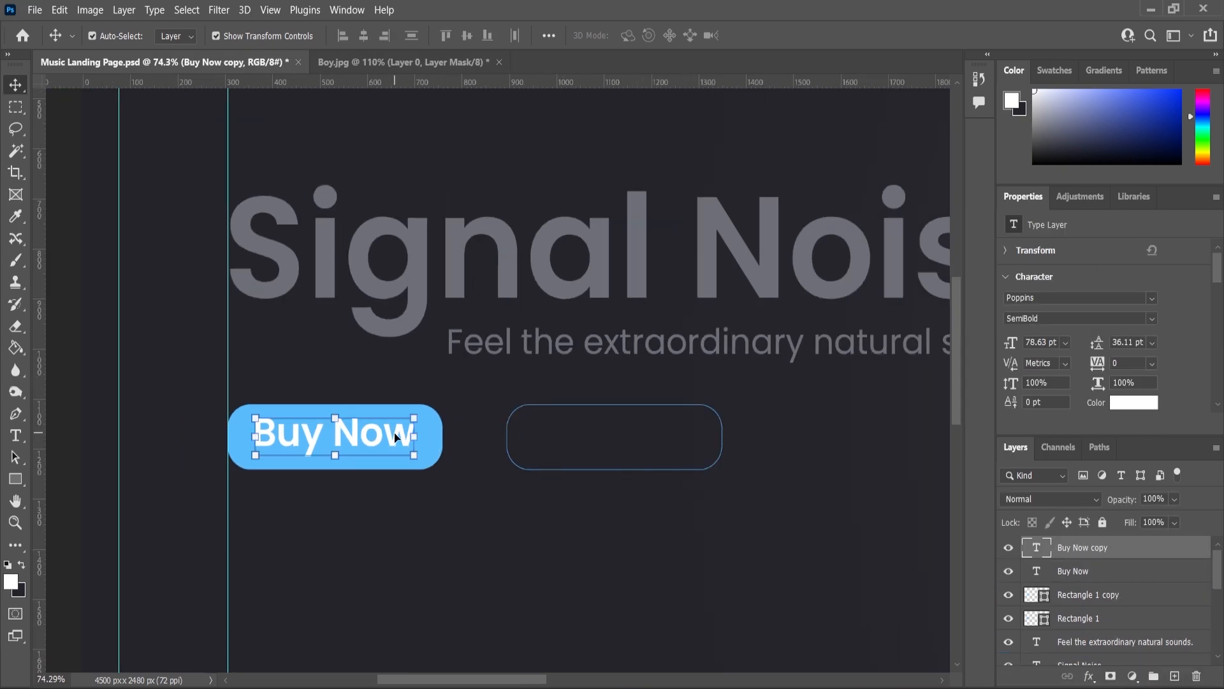
{"action": "left_click_drag", "start_coordinate": [395, 436], "coordinate": [690, 436]}
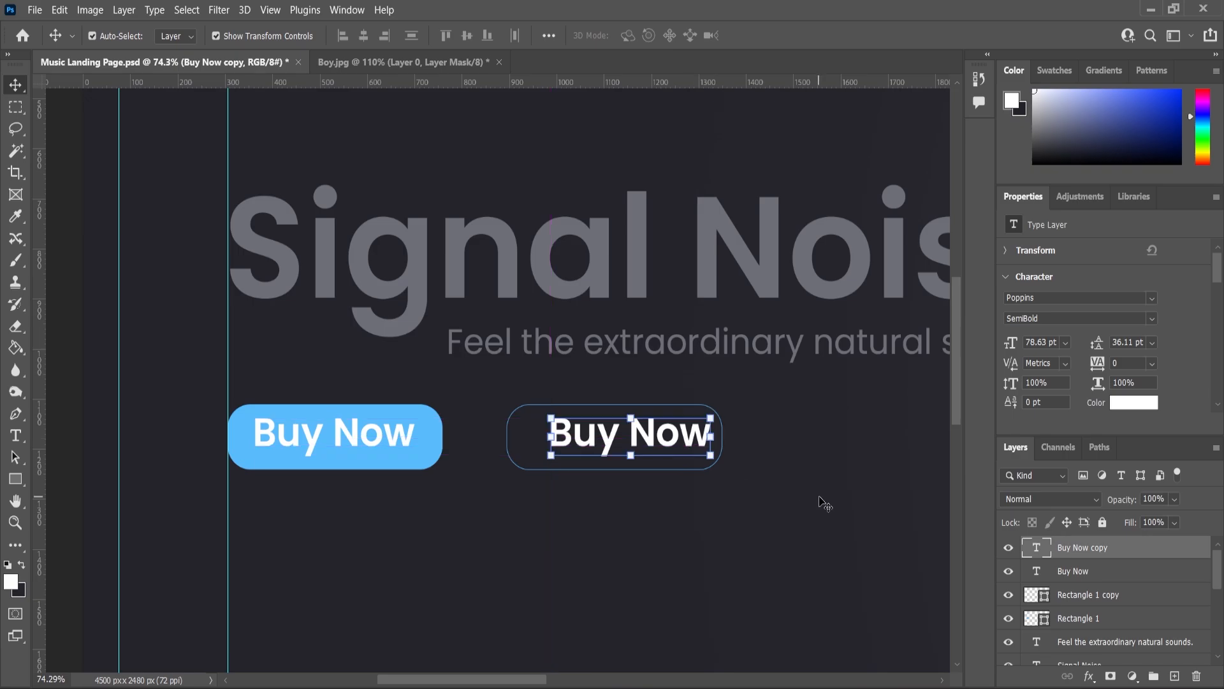
Step: Set the outlined button's blue stroke width to 3 px
{"action": "left_click", "coordinate": [634, 469]}
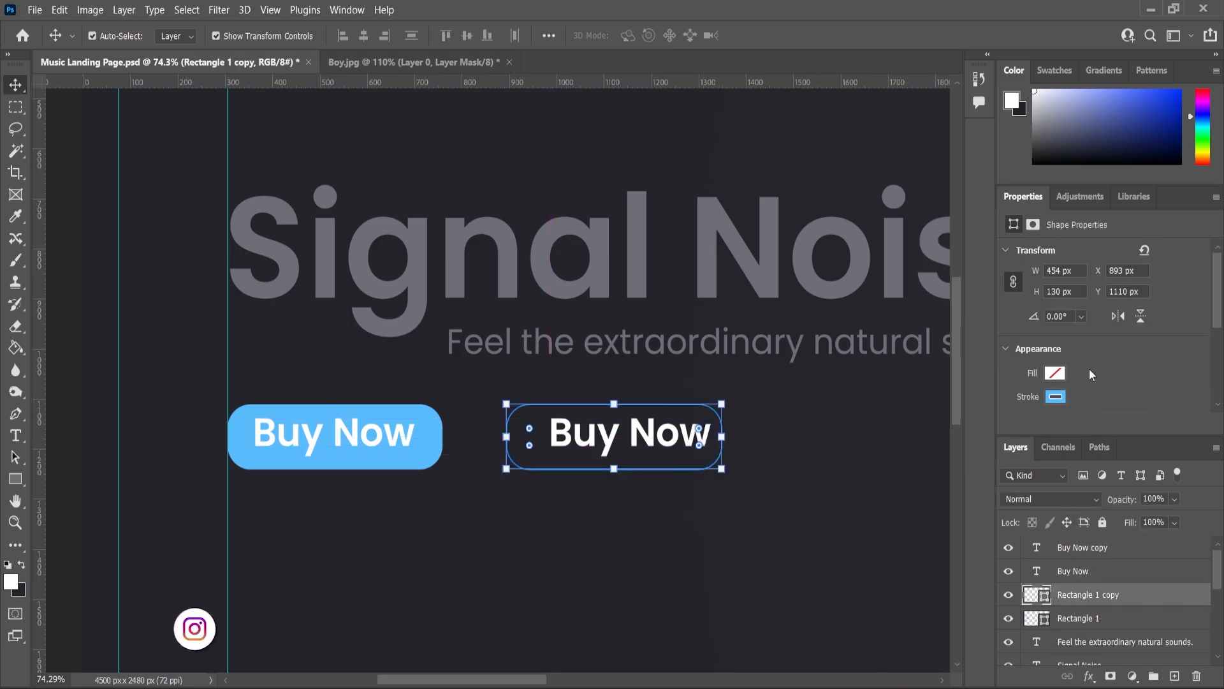
{"action": "scroll", "coordinate": [1093, 374], "scroll_direction": "down", "scroll_amount": 2}
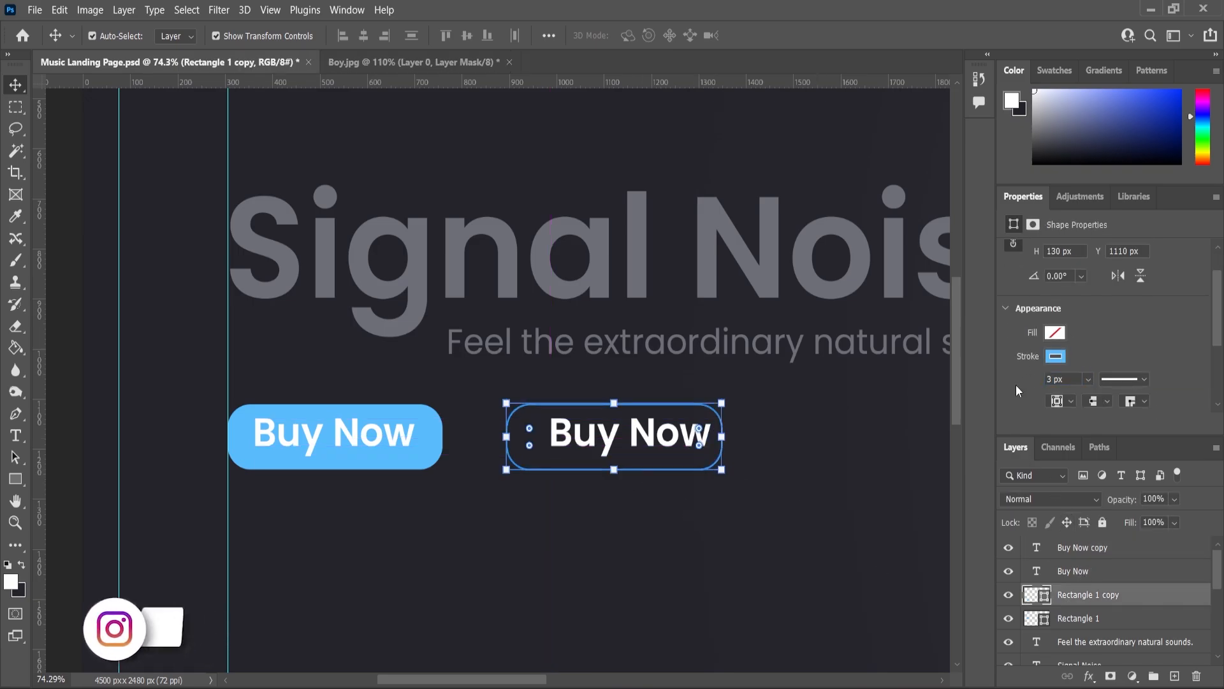
{"action": "left_click", "coordinate": [710, 440]}
{"action": "scroll", "coordinate": [669, 442], "scroll_direction": "up", "scroll_amount": 2}
{"action": "scroll", "coordinate": [597, 440], "scroll_direction": "down", "scroll_amount": 2}
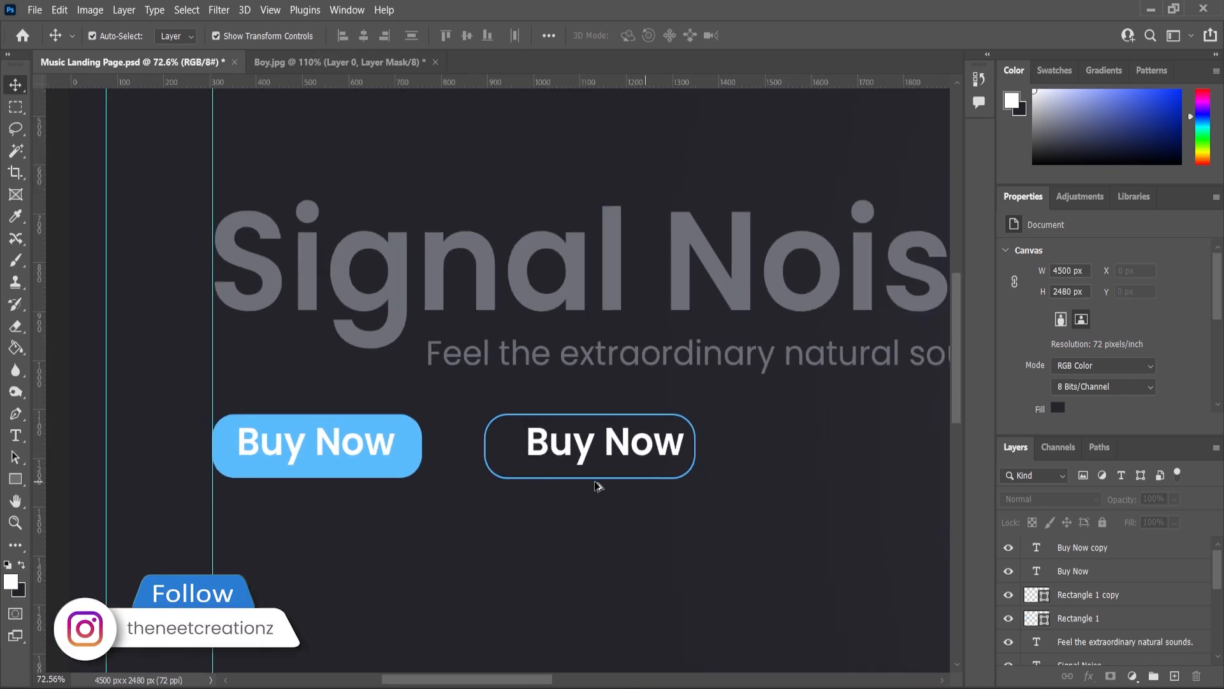
Step: Replace the outlined button's label with "Watch" and shift it toward the button's right end
{"action": "scroll", "coordinate": [596, 486], "scroll_direction": "up", "scroll_amount": 1}
{"action": "left_click", "coordinate": [586, 455]}
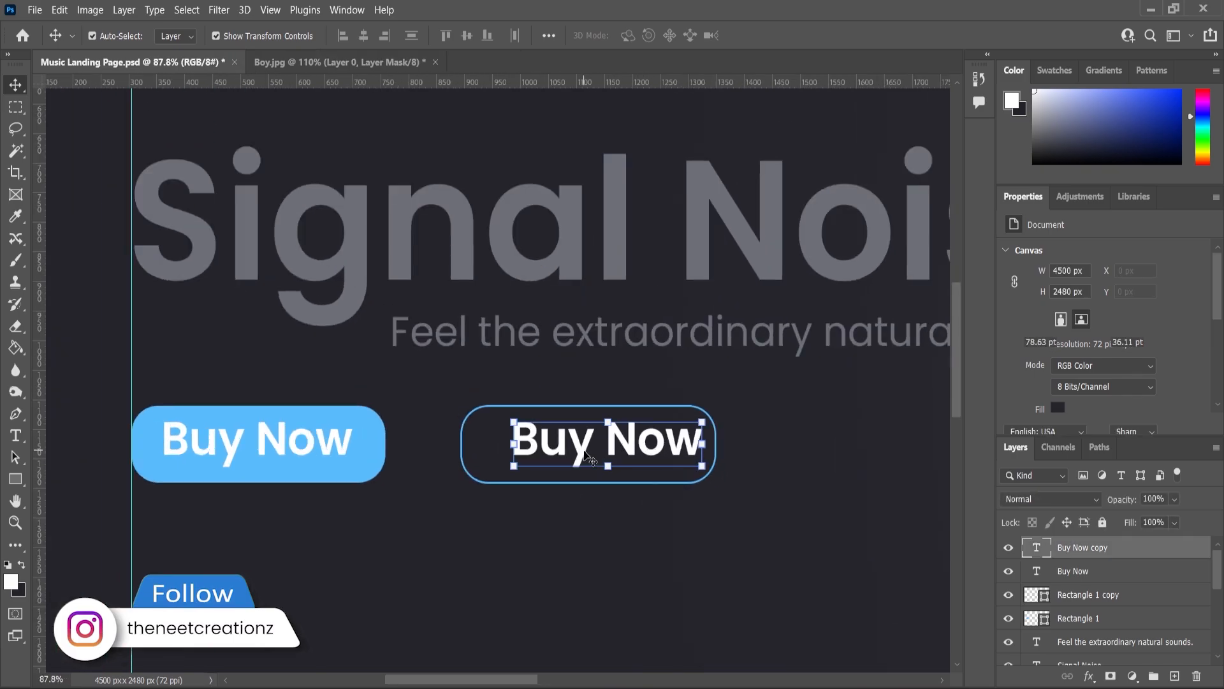
{"action": "double_click", "coordinate": [586, 456]}
{"action": "left_click", "coordinate": [584, 448]}
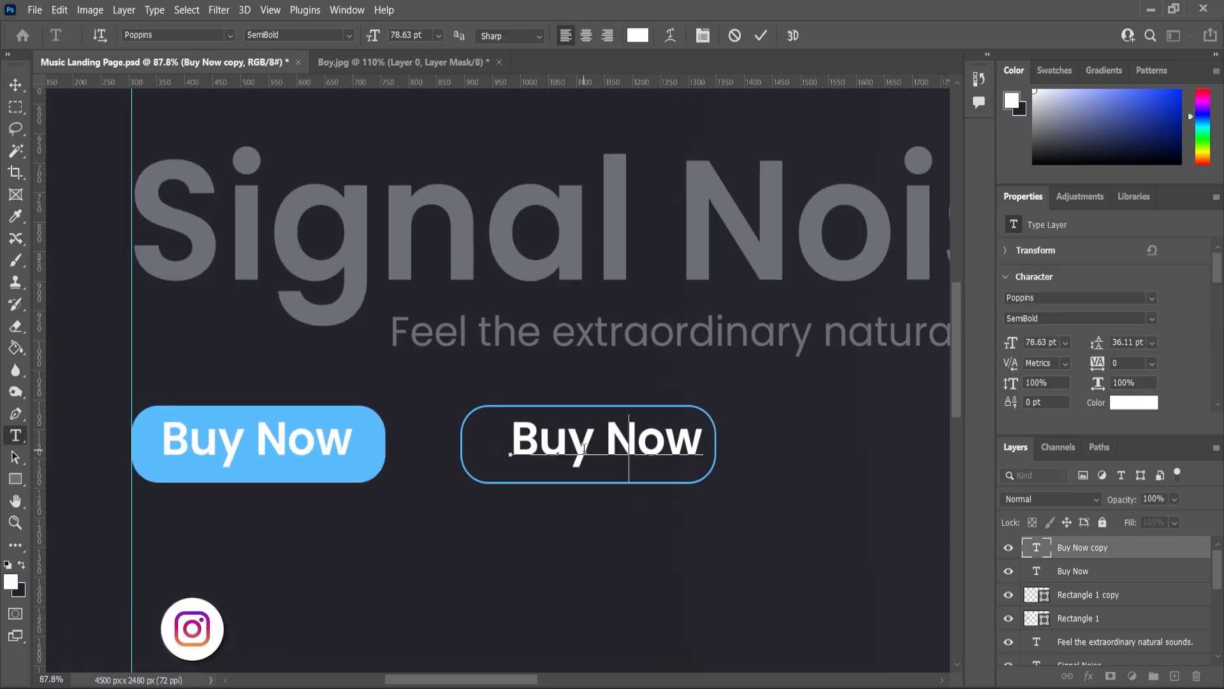
{"action": "key", "text": "ctrl+a"}
{"action": "type", "text": "Watch"}
{"action": "key", "text": "ctrl+Return"}
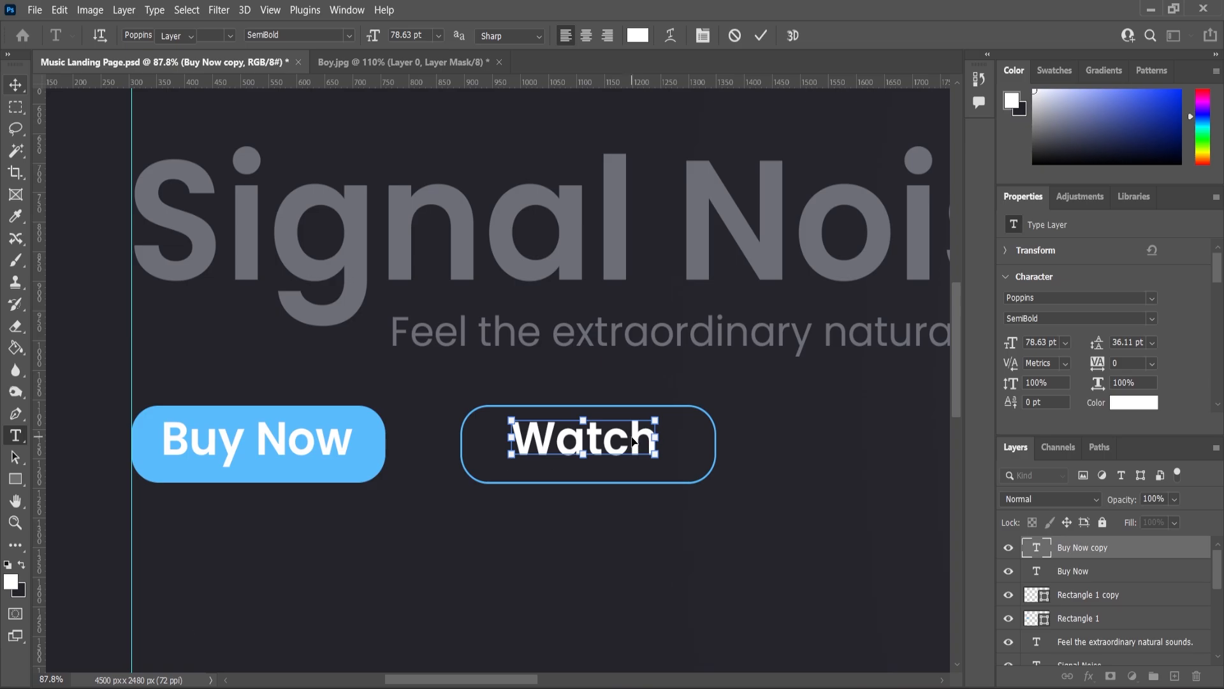
{"action": "key", "text": "v"}
{"action": "left_click_drag", "start_coordinate": [634, 440], "coordinate": [668, 440]}
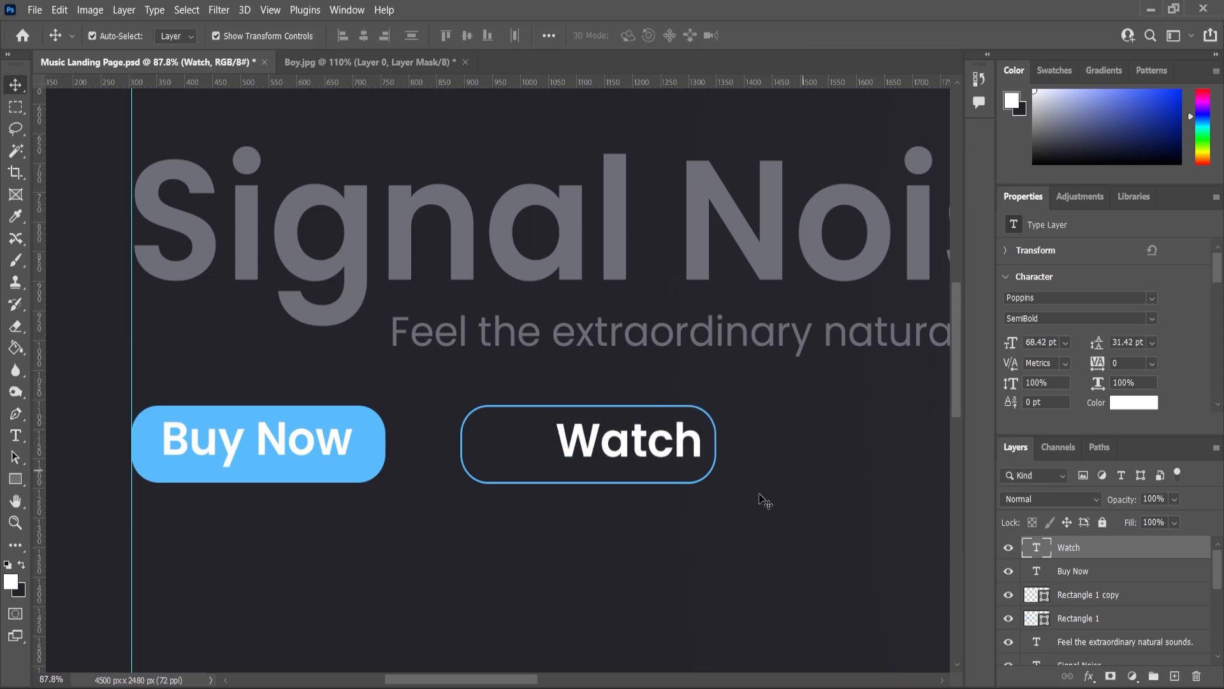
Step: Place play-button.png at about 113 px over the outlined button's upper-left corner and give it a white Color Overlay
{"action": "left_click", "coordinate": [733, 676]}
{"action": "left_click_drag", "start_coordinate": [542, 159], "coordinate": [529, 380]}
{"action": "key", "text": "Return"}
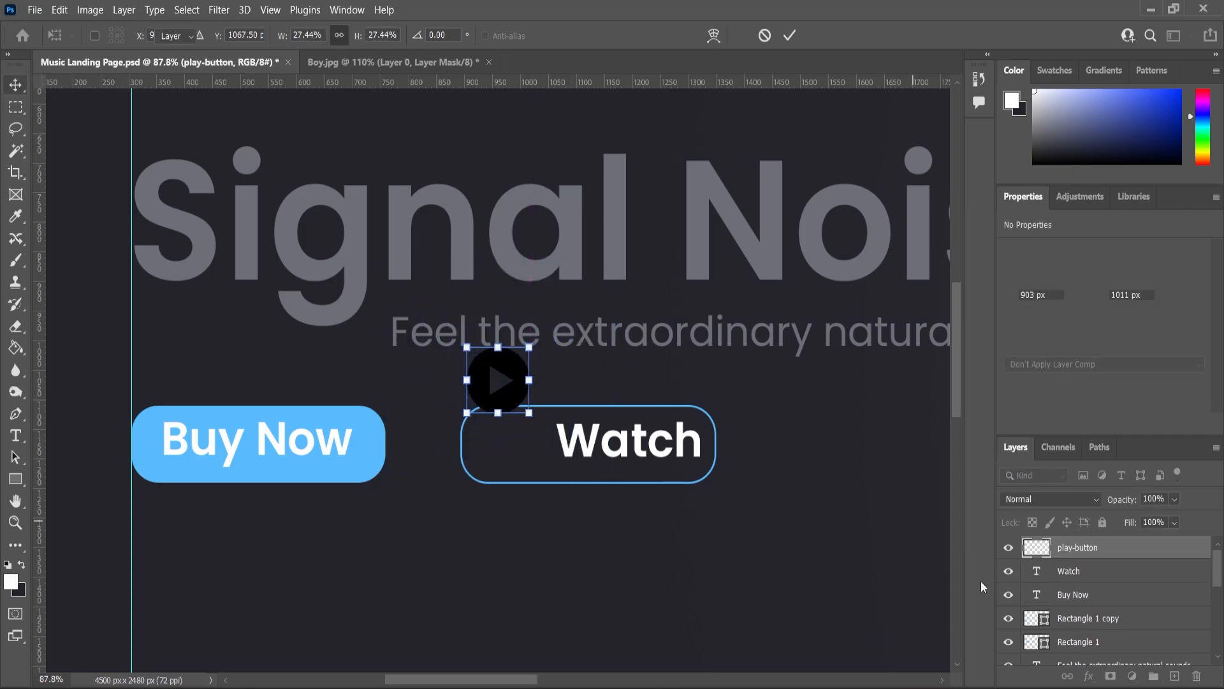
{"action": "left_click", "coordinate": [1089, 676]}
{"action": "left_click", "coordinate": [1117, 612]}
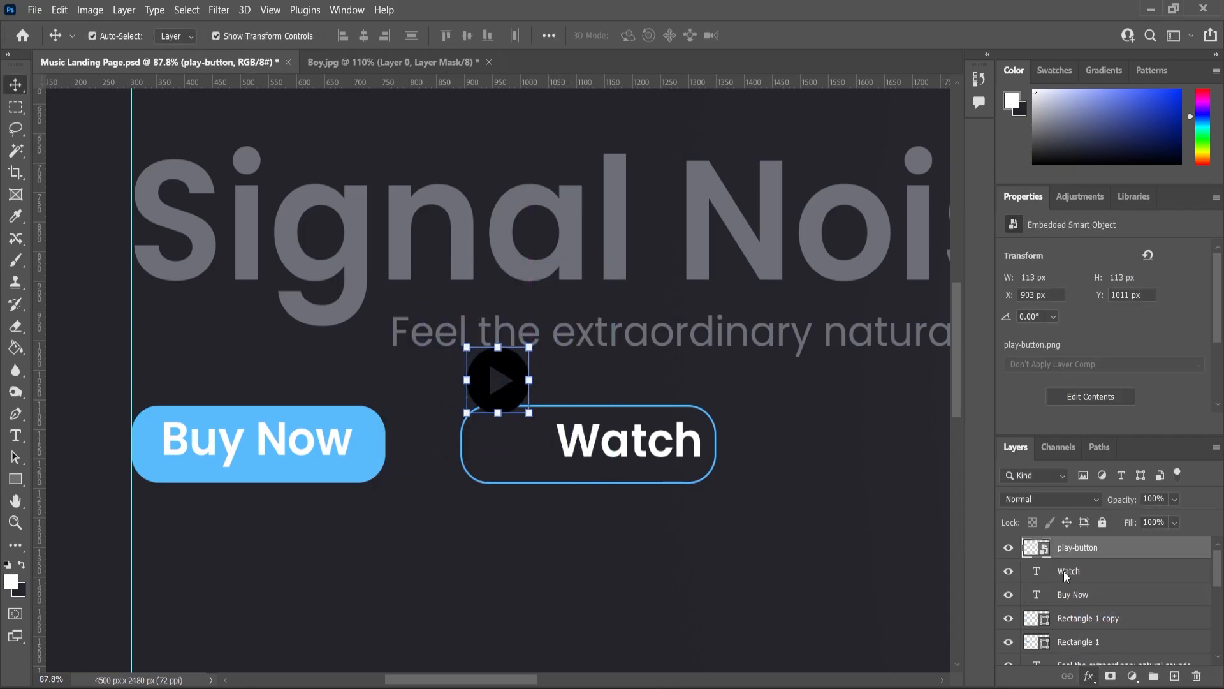
{"action": "left_click", "coordinate": [1157, 310]}
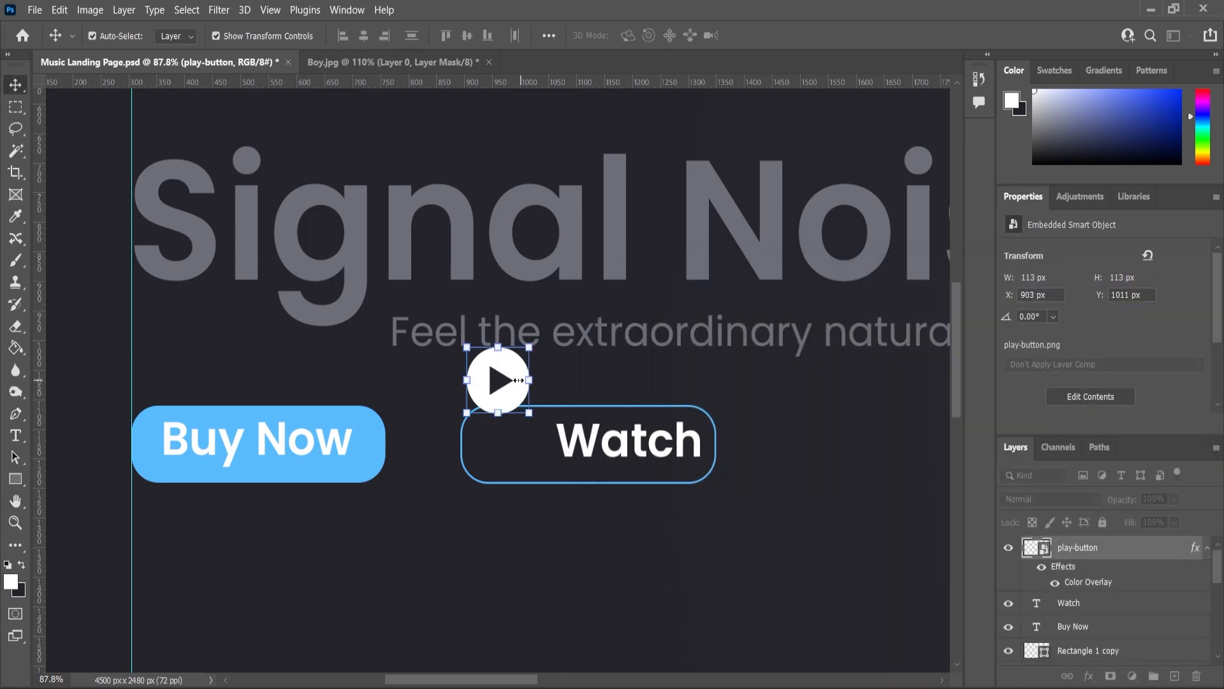
Step: Shrink the play icon to about 88 px and position it inside the outlined button, left of "Watch"
{"action": "left_click_drag", "start_coordinate": [524, 382], "coordinate": [526, 435]}
{"action": "key", "text": "ctrl+t"}
{"action": "scroll", "coordinate": [540, 445], "scroll_direction": "up", "scroll_amount": 4}
{"action": "left_click_drag", "start_coordinate": [493, 480], "coordinate": [494, 468]}
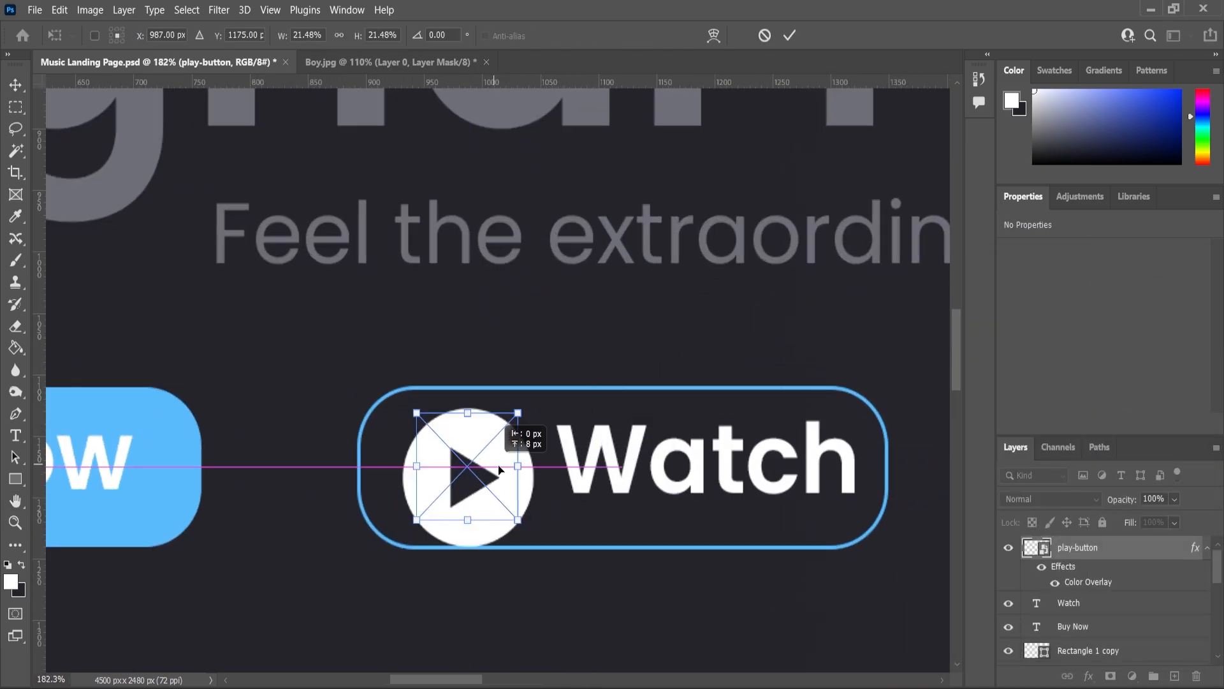
{"action": "key", "text": "Return"}
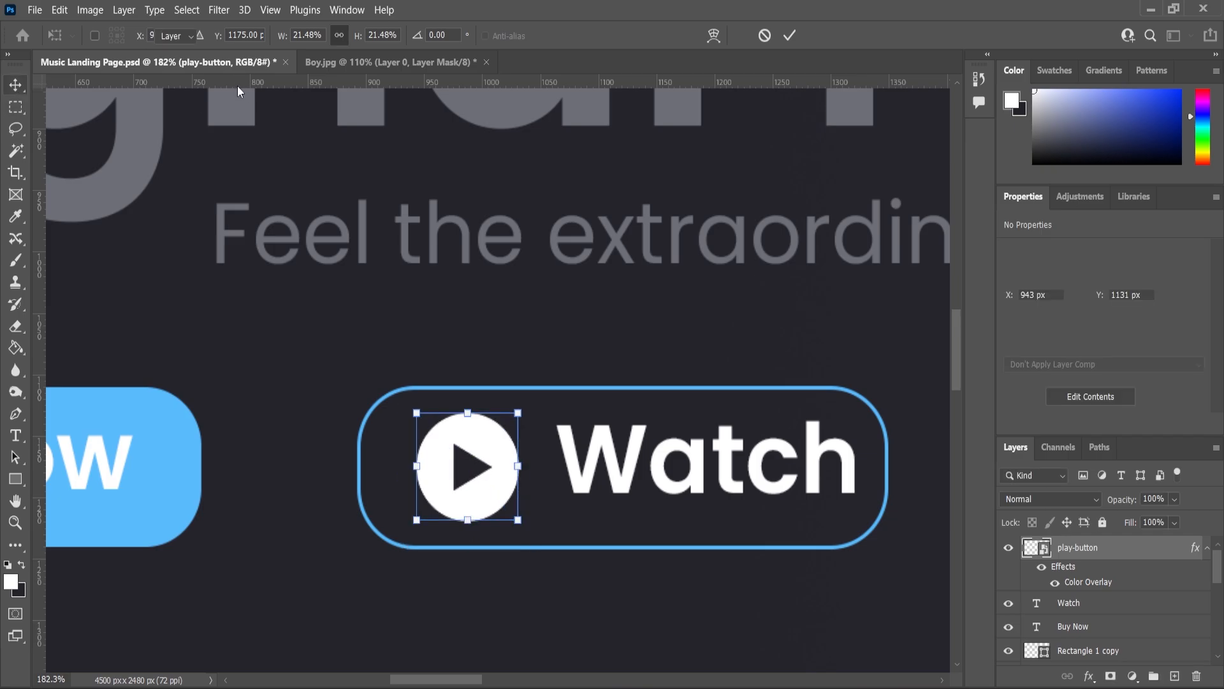
Step: Add a horizontal guide at the "Buy Now" baseline and move the "Watch" label slightly down inside its button
{"action": "left_click_drag", "start_coordinate": [230, 83], "coordinate": [231, 489]}
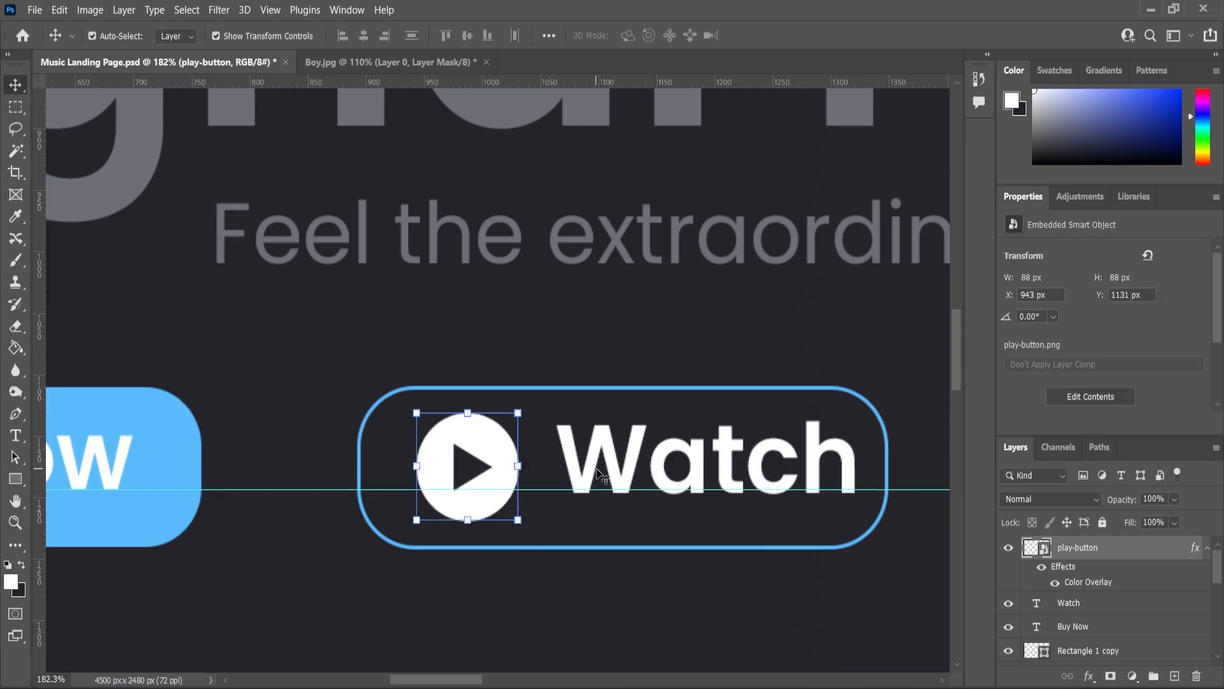
{"action": "scroll", "coordinate": [612, 472], "scroll_direction": "down", "scroll_amount": 3}
{"action": "scroll", "coordinate": [631, 465], "scroll_direction": "up", "scroll_amount": 5}
{"action": "scroll", "coordinate": [633, 468], "scroll_direction": "up", "scroll_amount": 1}
{"action": "left_click_drag", "start_coordinate": [628, 482], "coordinate": [628, 501]}
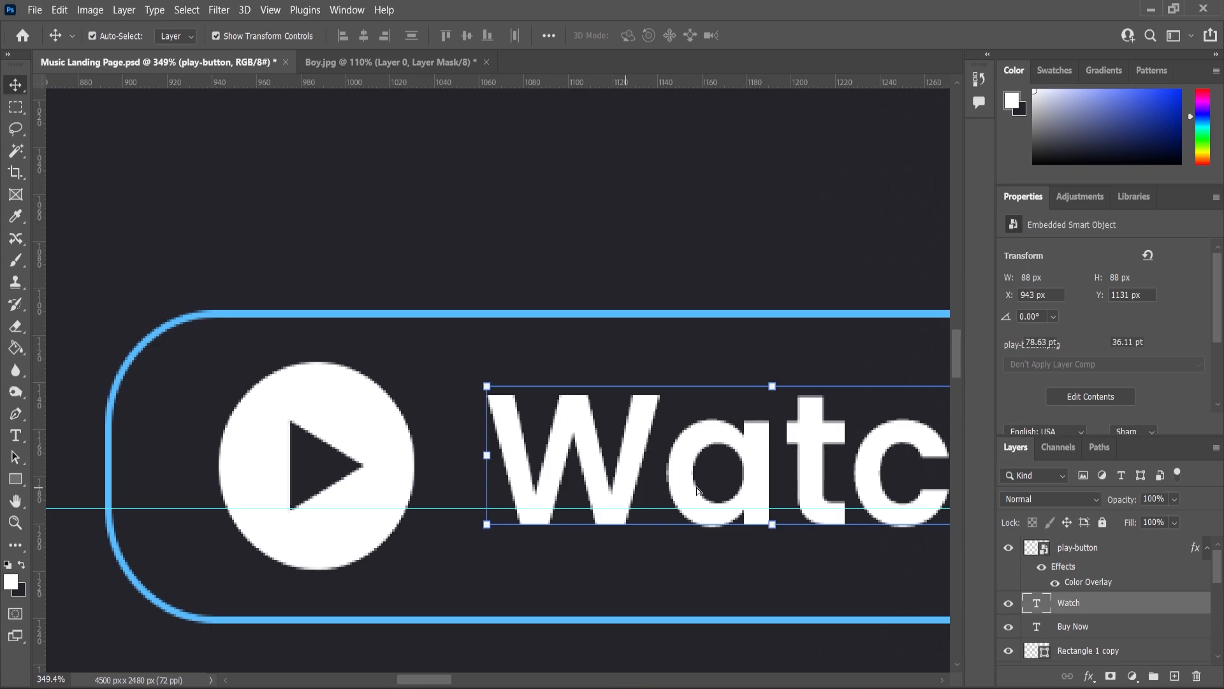
Step: Move the horizontal guide down to the "Watch" baseline and lower the "Buy Now" text onto it
{"action": "scroll", "coordinate": [656, 364], "scroll_direction": "down", "scroll_amount": 4}
{"action": "scroll", "coordinate": [222, 408], "scroll_direction": "up", "scroll_amount": 2}
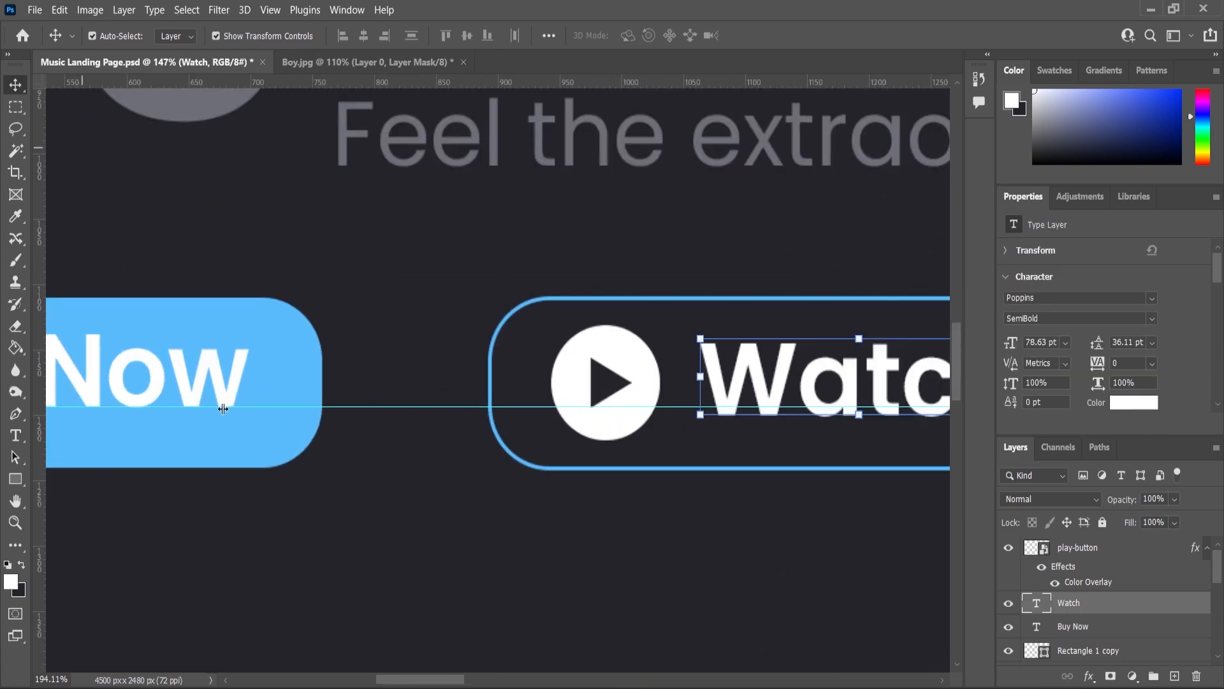
{"action": "left_click_drag", "start_coordinate": [388, 407], "coordinate": [391, 415]}
{"action": "left_click", "coordinate": [221, 387]}
{"action": "left_click_drag", "start_coordinate": [222, 387], "coordinate": [222, 396]}
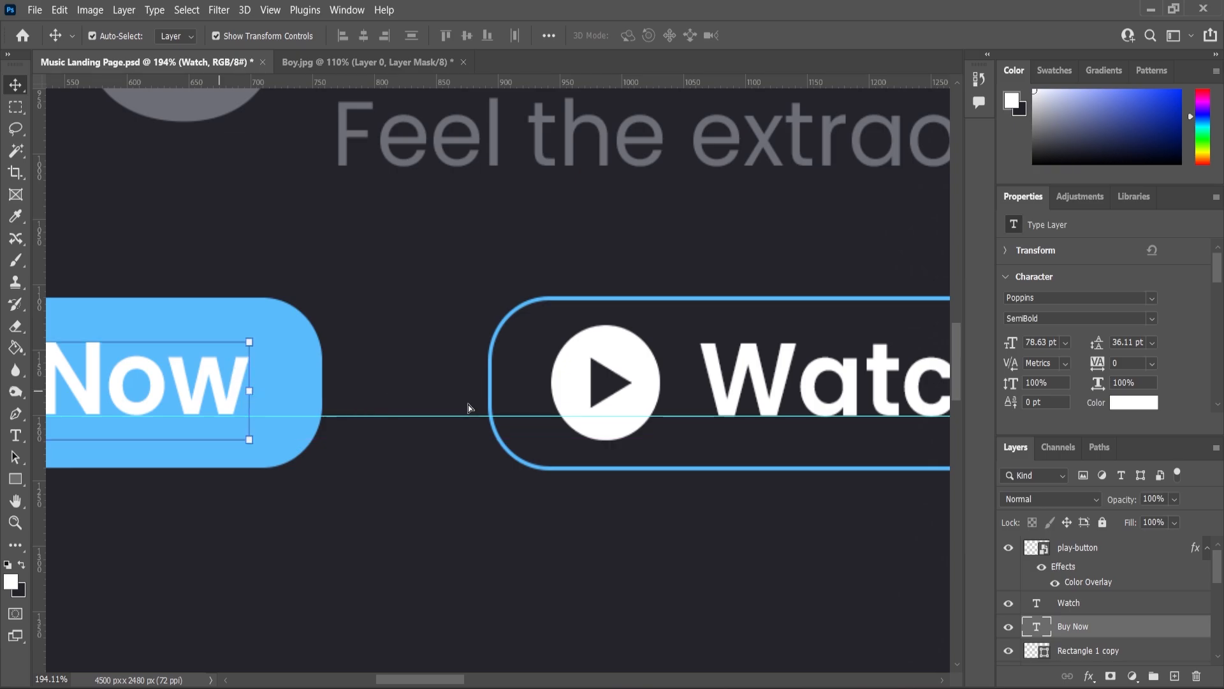
Step: Duplicate the tagline text and place the copy below the "Buy Now" button, aligned with the vertical guide at the button's left edge
{"action": "scroll", "coordinate": [491, 427], "scroll_direction": "down", "scroll_amount": 2}
{"action": "key", "text": "alt+shift"}
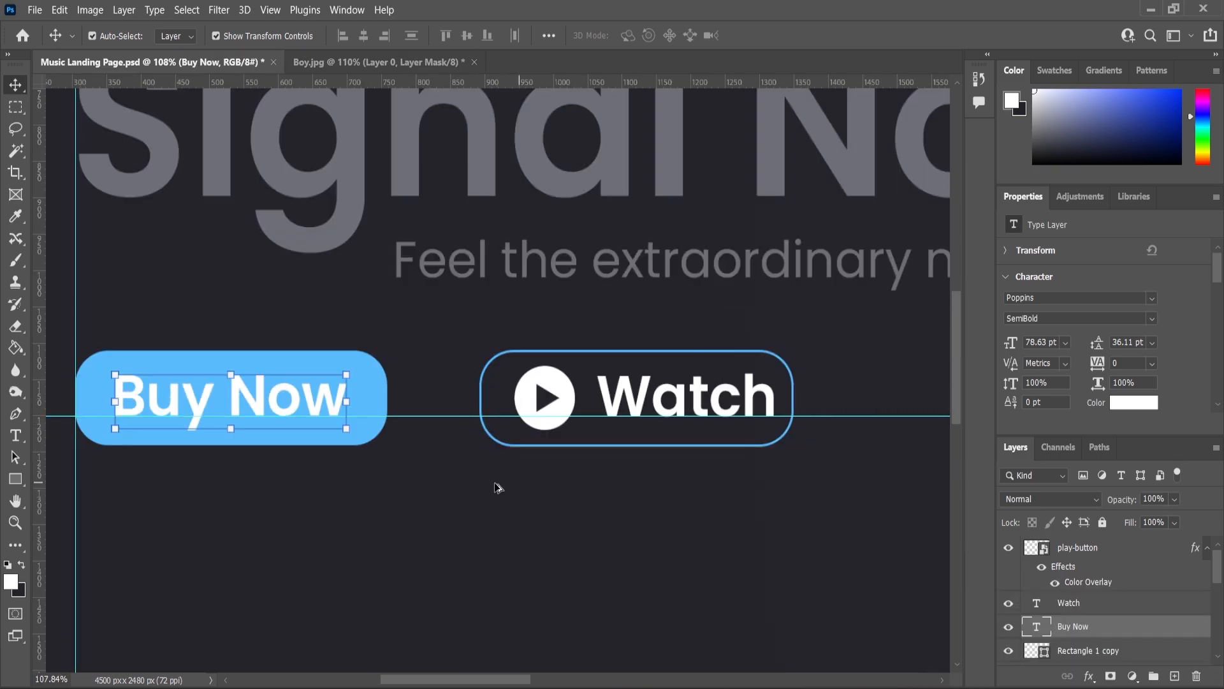
{"action": "scroll", "coordinate": [495, 490], "scroll_direction": "down", "scroll_amount": 3}
{"action": "left_click", "coordinate": [226, 557]}
{"action": "scroll", "coordinate": [404, 446], "scroll_direction": "down", "scroll_amount": 1}
{"action": "scroll", "coordinate": [427, 590], "scroll_direction": "up", "scroll_amount": 2}
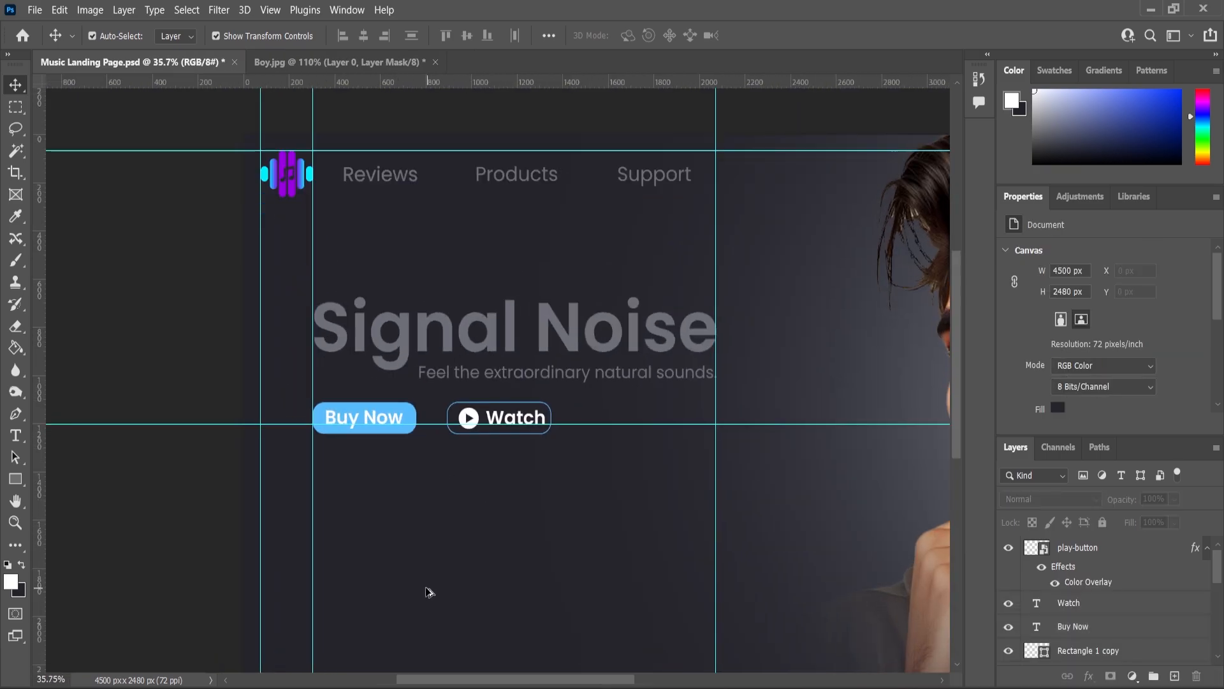
{"action": "left_click", "coordinate": [536, 336]}
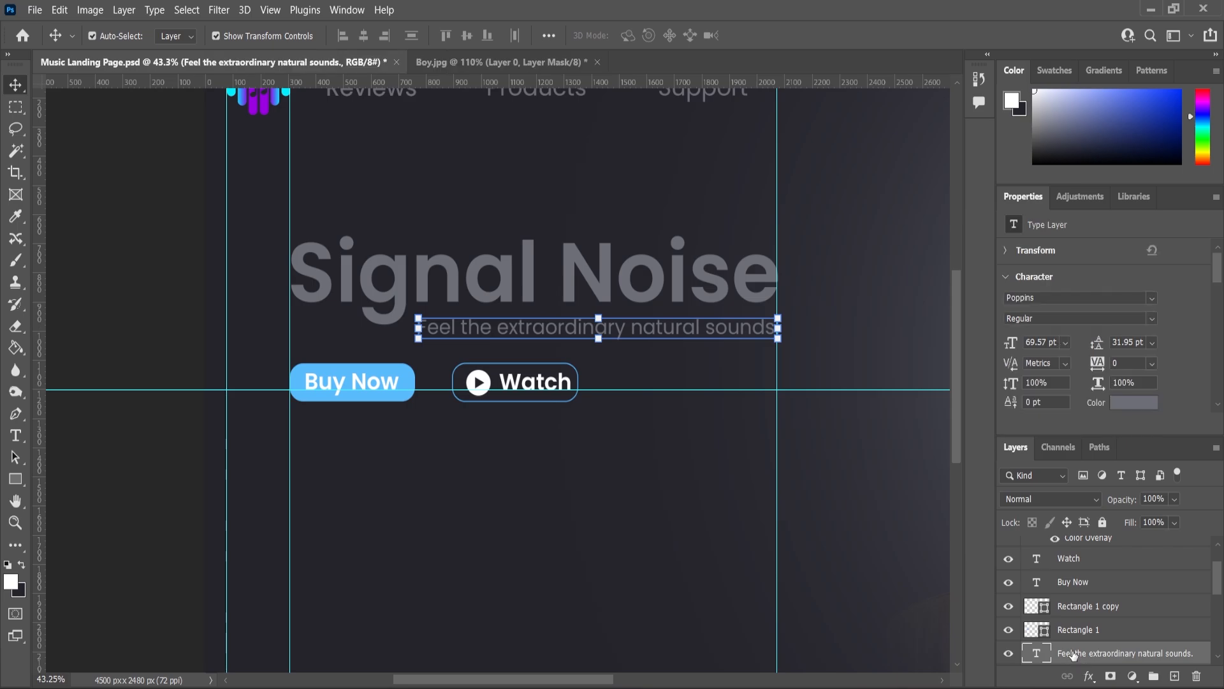
{"action": "left_click_drag", "start_coordinate": [1073, 654], "coordinate": [612, 364]}
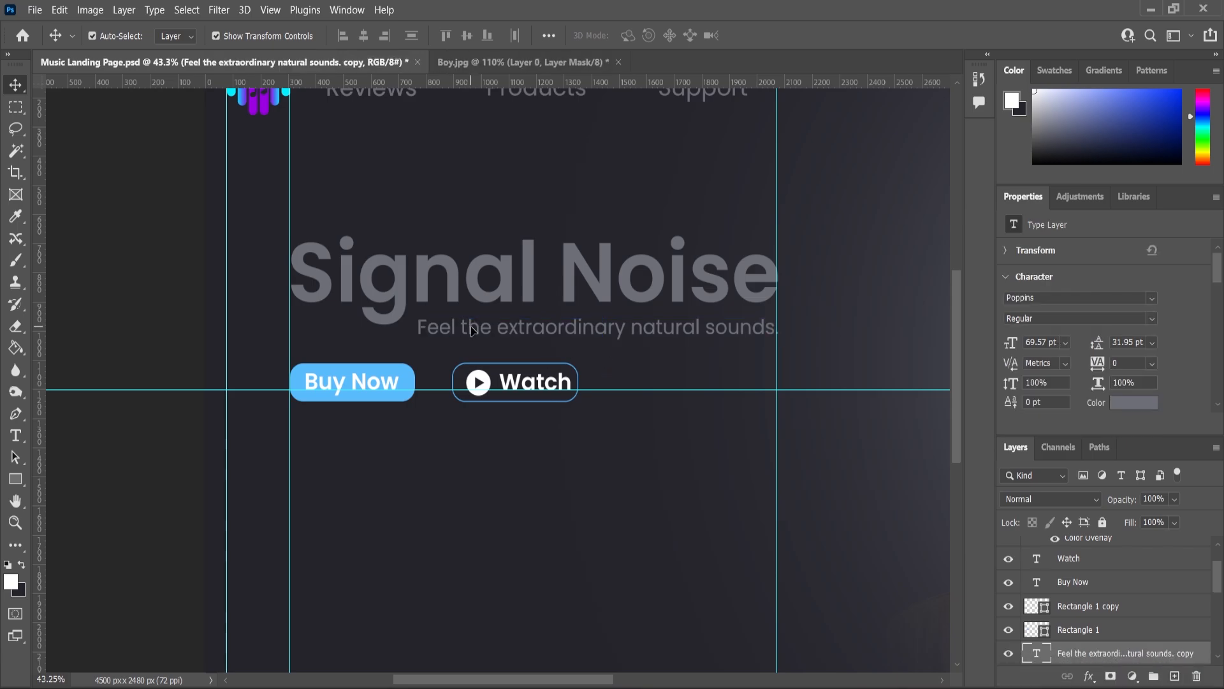
{"action": "left_click_drag", "start_coordinate": [474, 328], "coordinate": [343, 503]}
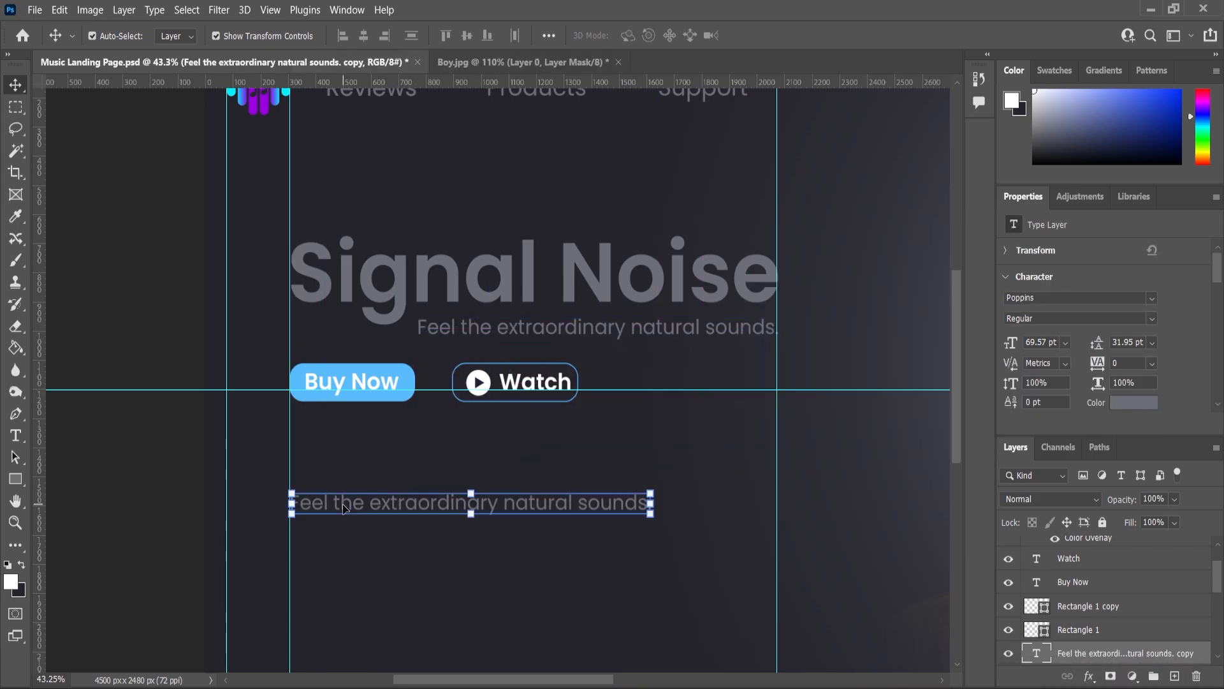
Step: Replace the copied tagline text with "Trending Products" and color it white
{"action": "double_click", "coordinate": [343, 502]}
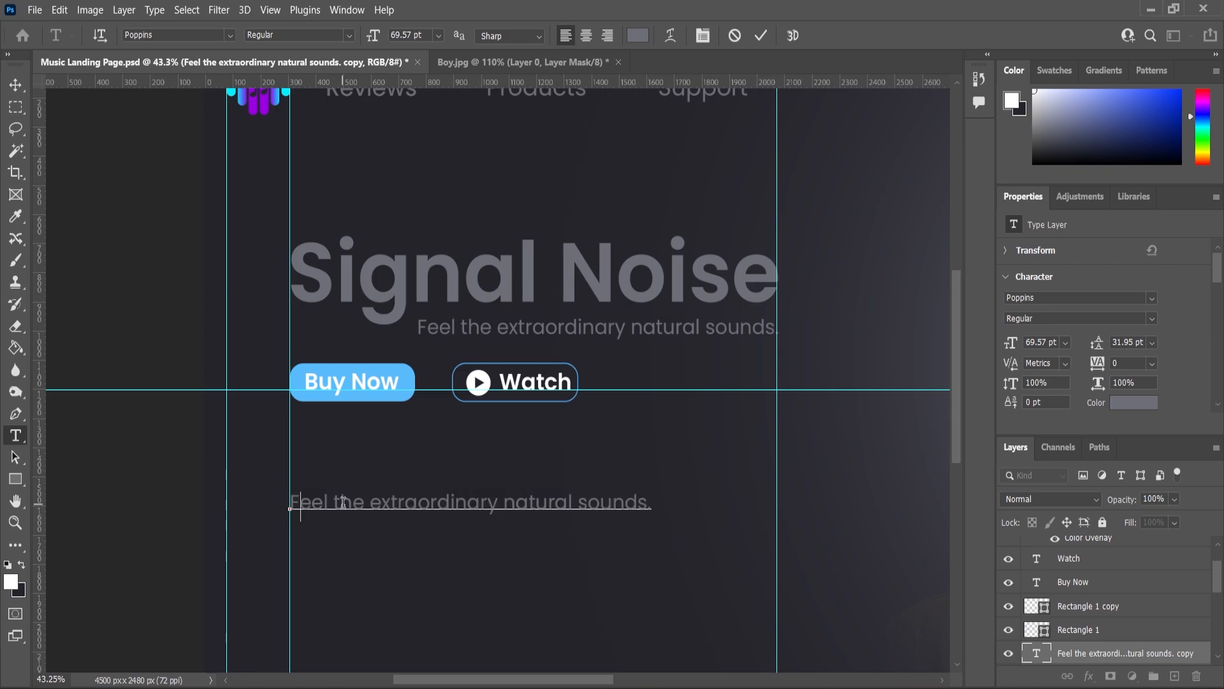
{"action": "type", "text": "Trending Products"}
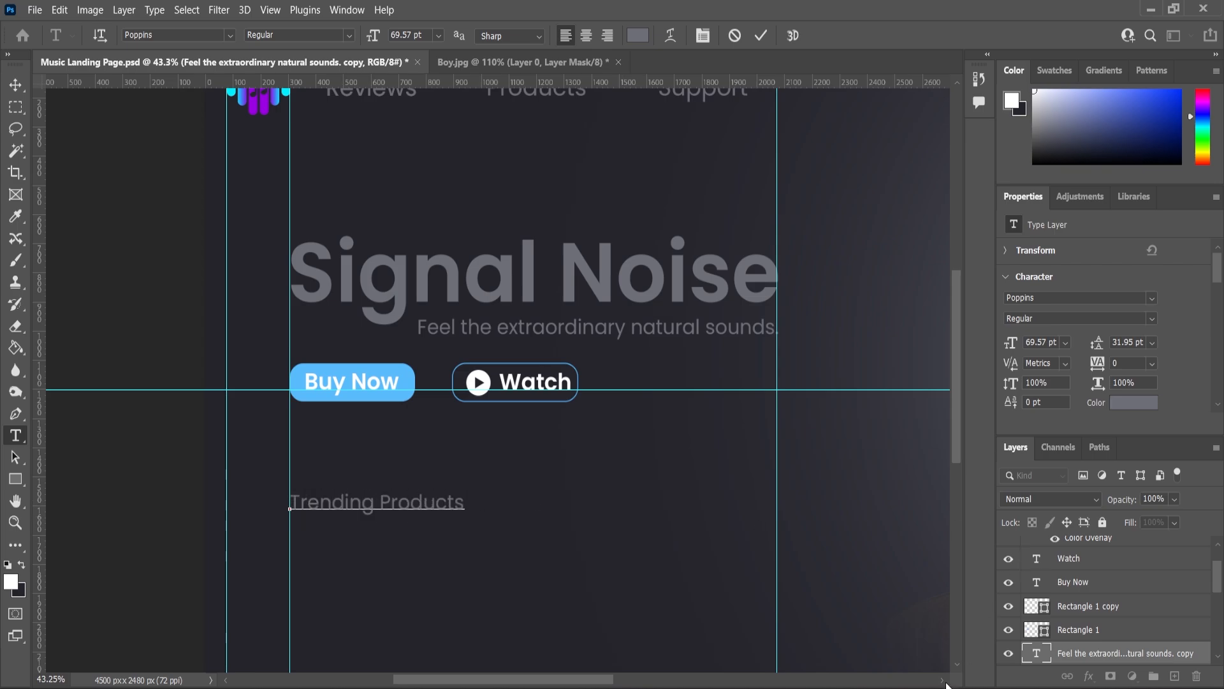
{"action": "scroll", "coordinate": [436, 512], "scroll_direction": "up", "scroll_amount": 2}
{"action": "key", "text": "ctrl+a"}
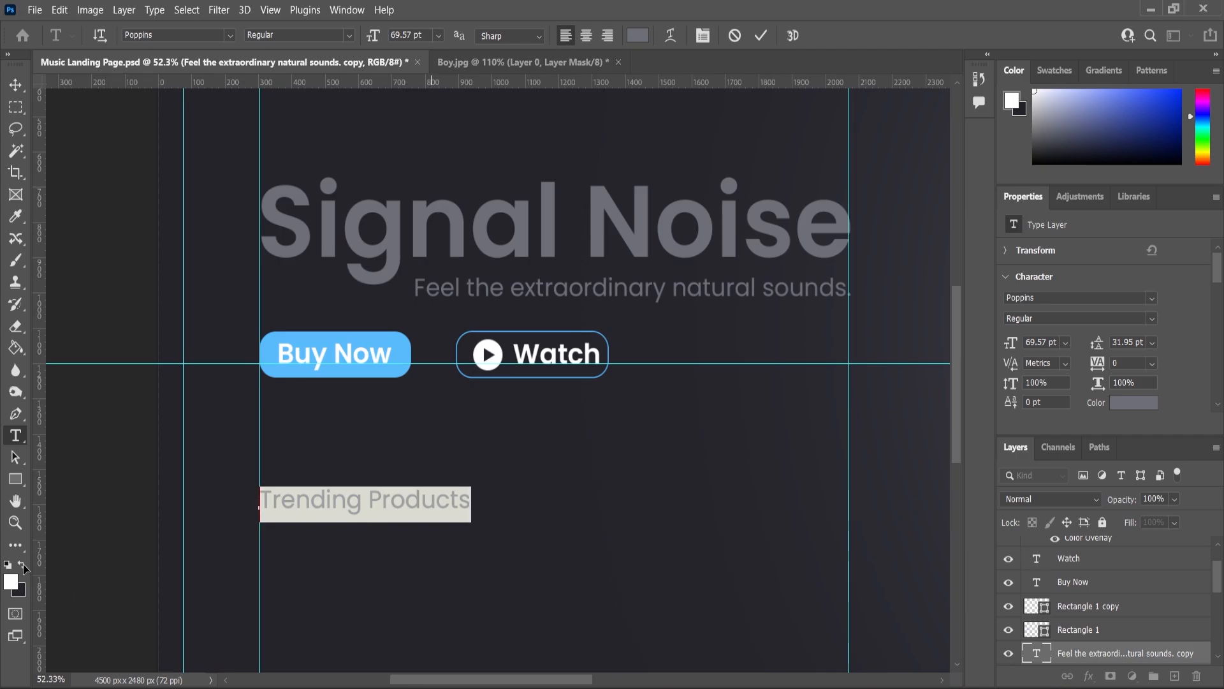
{"action": "left_click", "coordinate": [22, 564]}
{"action": "left_click", "coordinate": [396, 489]}
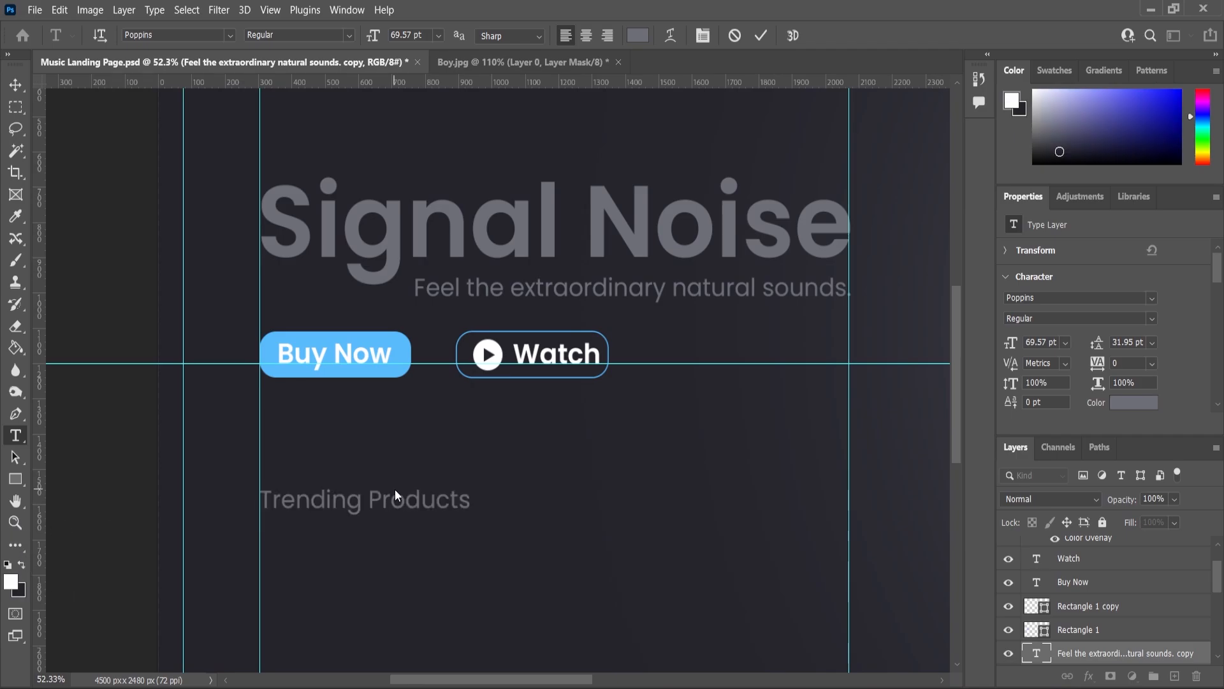
Step: Draw a white bar about 777 × 13 px beneath "Trending Products" and move it up close to the text, at about Y 1642 px
{"action": "scroll", "coordinate": [395, 493], "scroll_direction": "down", "scroll_amount": 3}
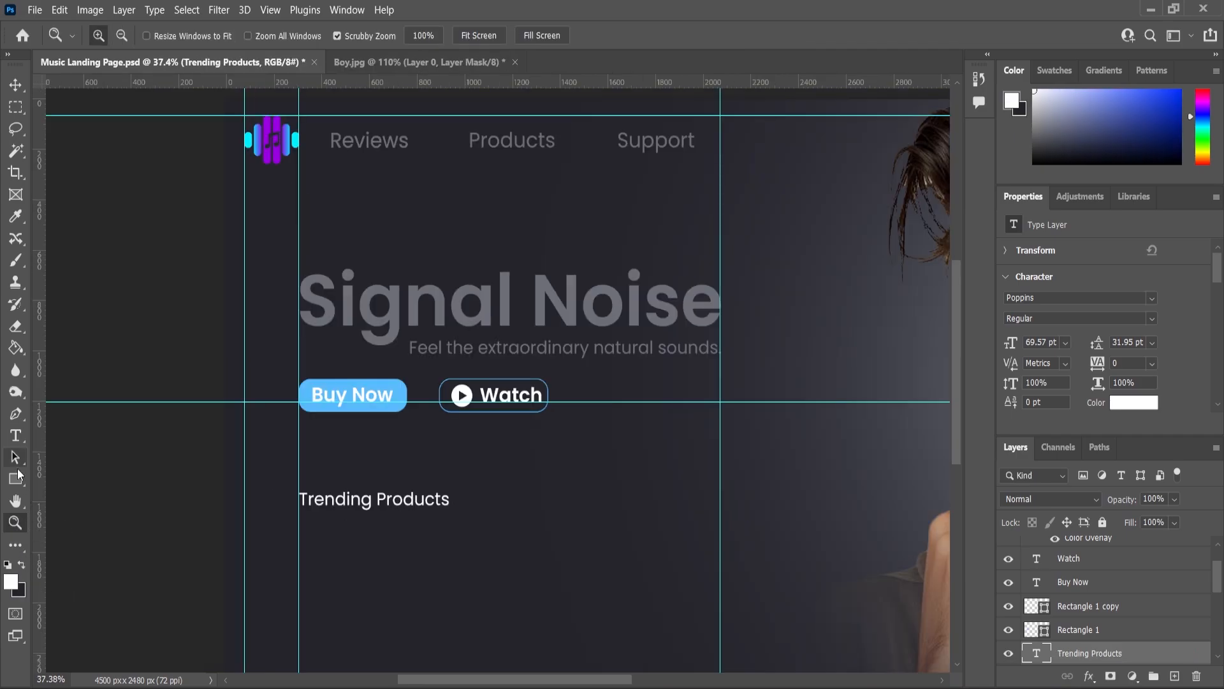
{"action": "scroll", "coordinate": [334, 540], "scroll_direction": "up", "scroll_amount": 4}
{"action": "left_click_drag", "start_coordinate": [290, 510], "coordinate": [642, 515]}
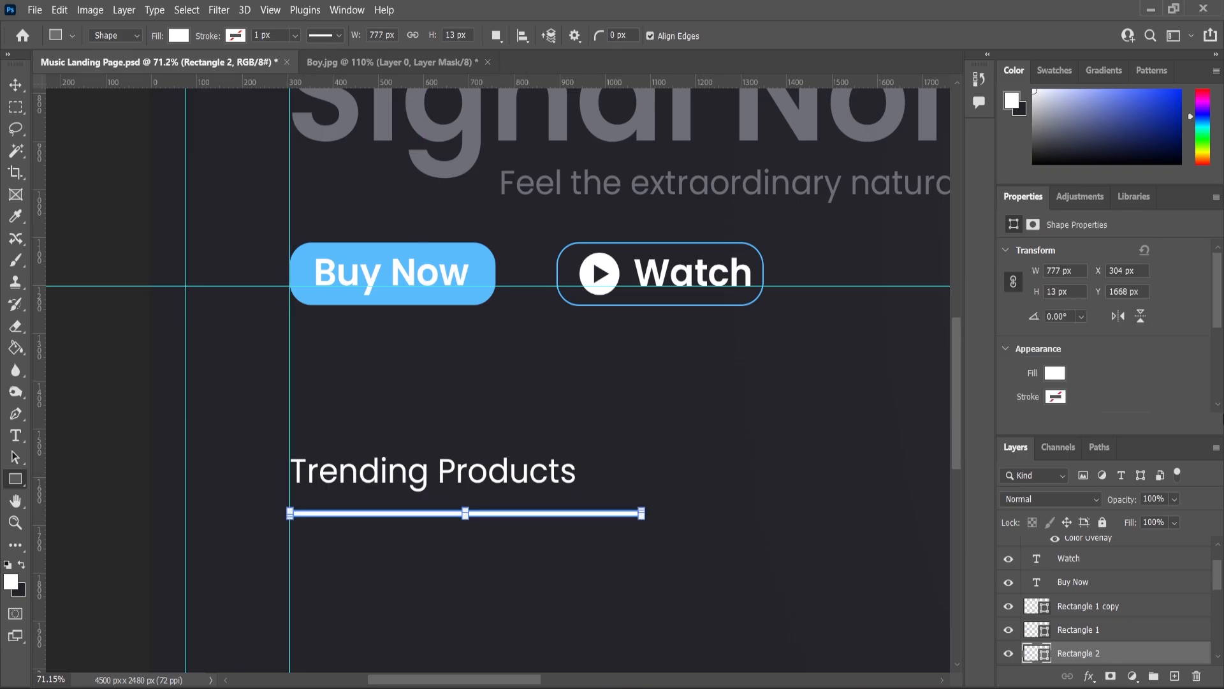
{"action": "key", "text": "v"}
{"action": "scroll", "coordinate": [320, 520], "scroll_direction": "up", "scroll_amount": 3}
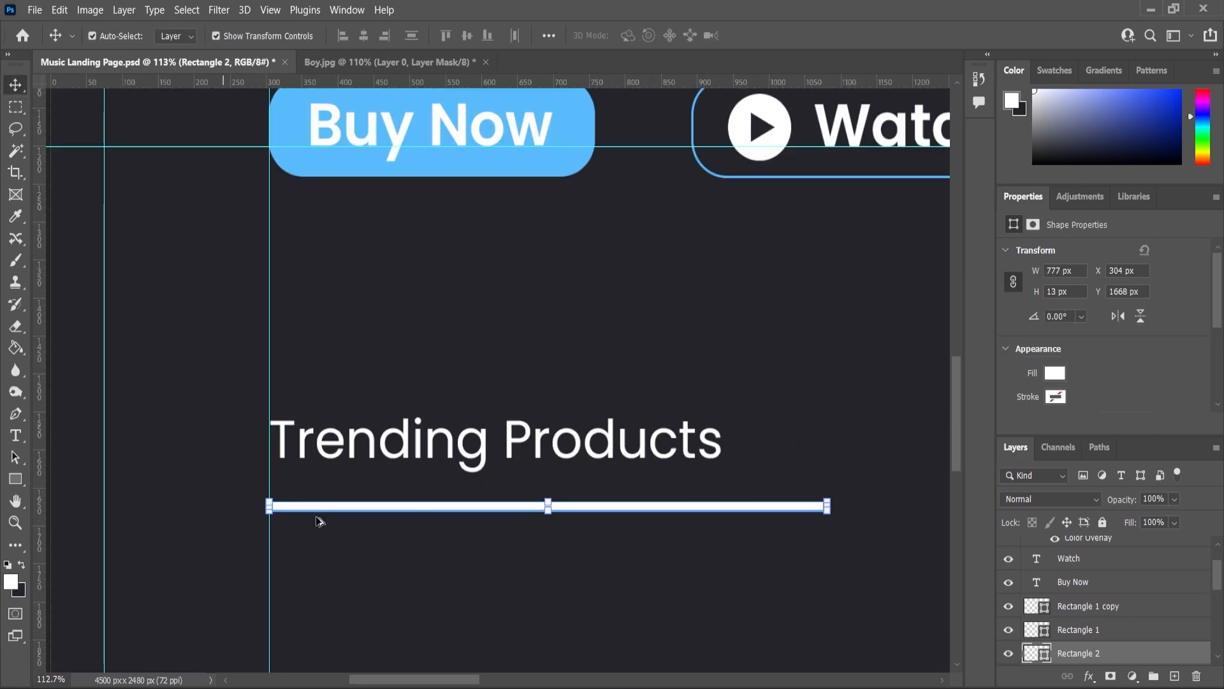
{"action": "left_click_drag", "start_coordinate": [300, 504], "coordinate": [303, 482]}
{"action": "scroll", "coordinate": [463, 487], "scroll_direction": "down", "scroll_amount": 4}
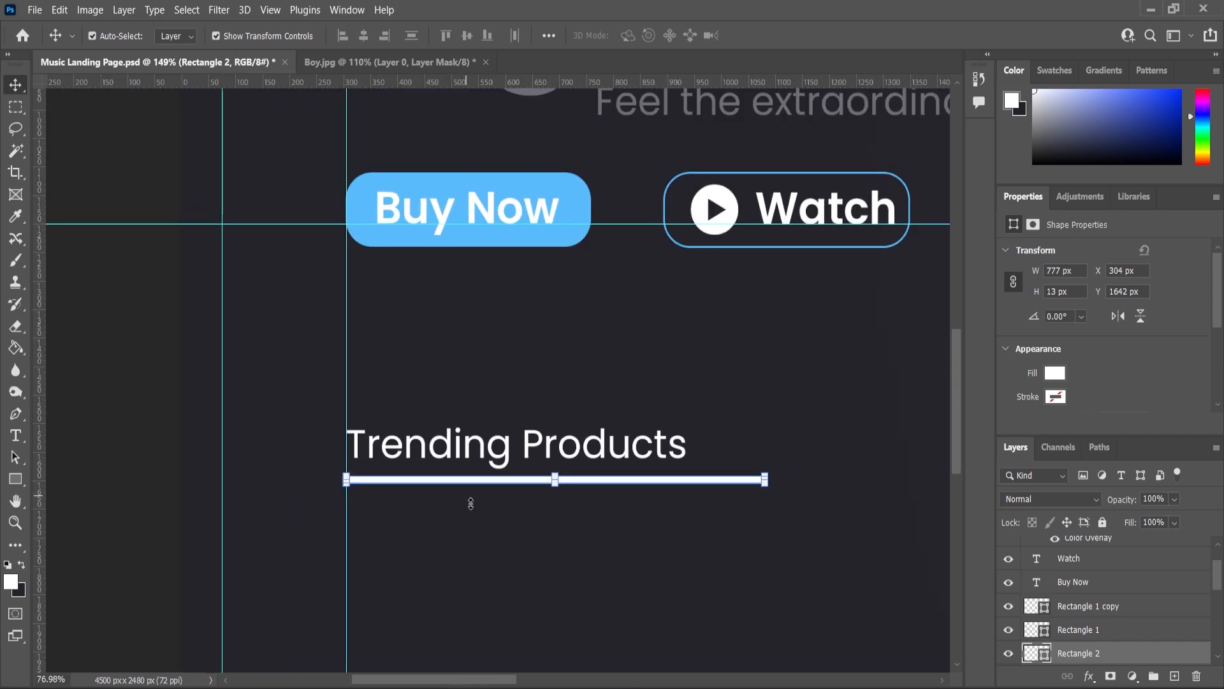
Step: Add an Outer Glow to the white bar with color #e4ff00, 36% range, 51% spread and 4 px size
{"action": "left_click", "coordinate": [1089, 677]}
{"action": "left_click", "coordinate": [750, 439]}
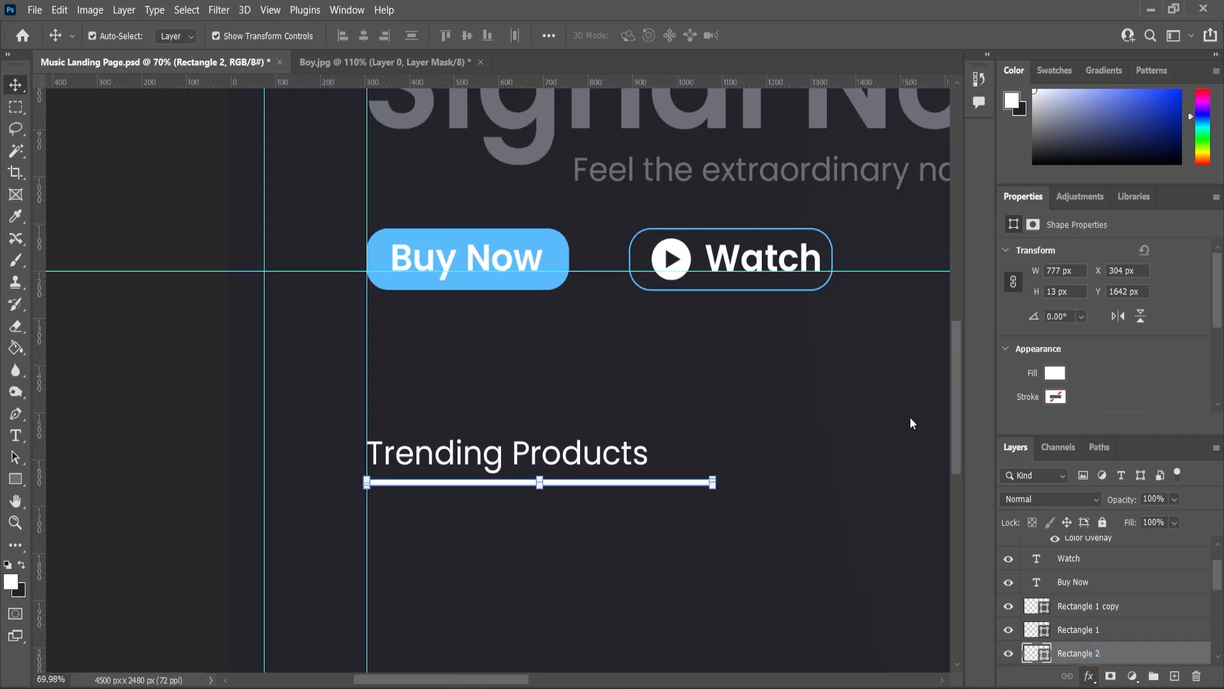
{"action": "left_click_drag", "start_coordinate": [845, 282], "coordinate": [953, 382]}
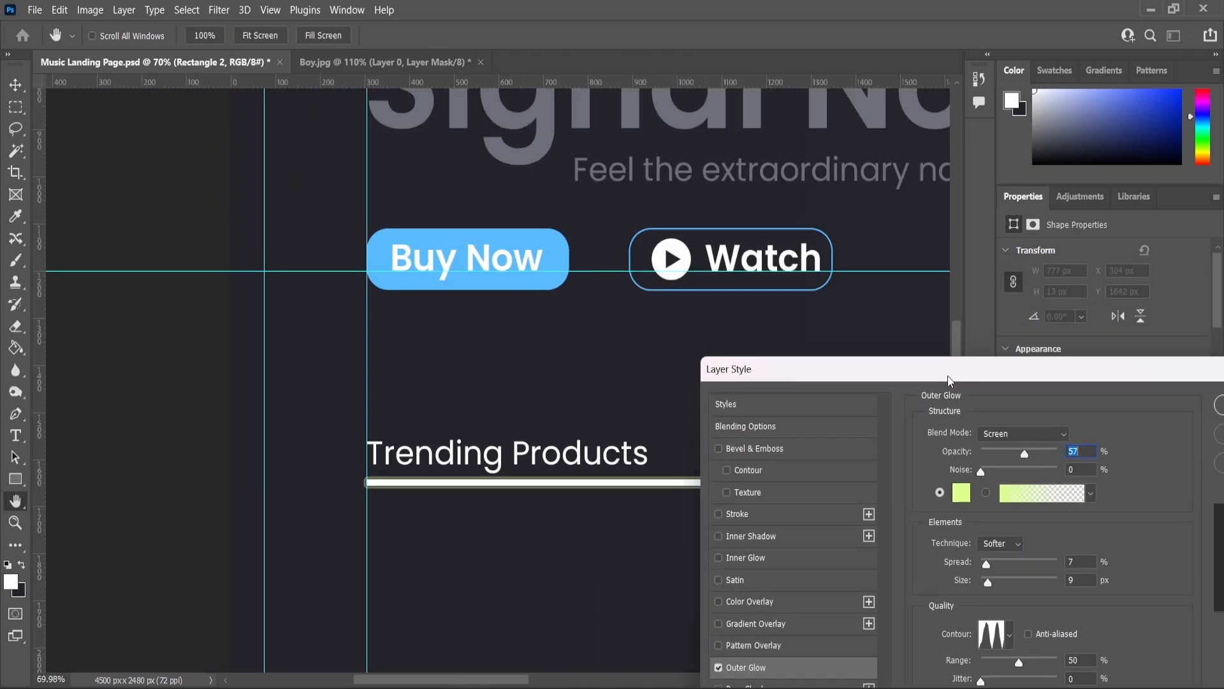
{"action": "left_click_drag", "start_coordinate": [1020, 667], "coordinate": [1010, 672]}
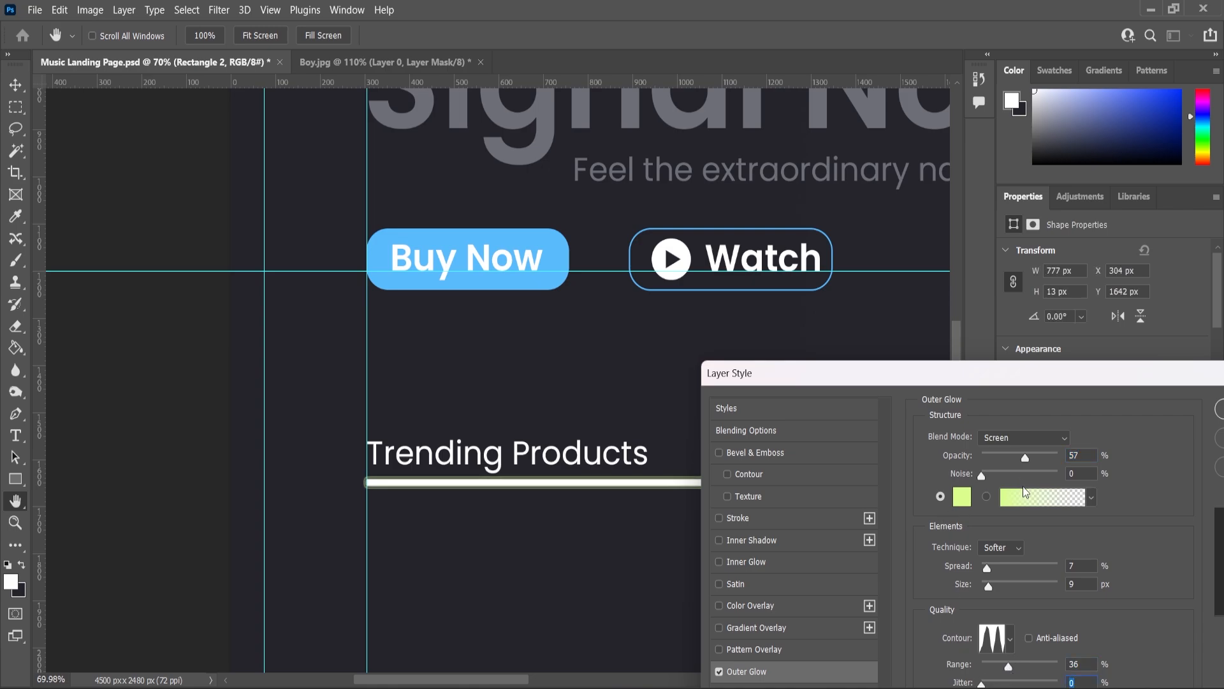
{"action": "left_click", "coordinate": [962, 498]}
{"action": "type", "text": "aeff00"}
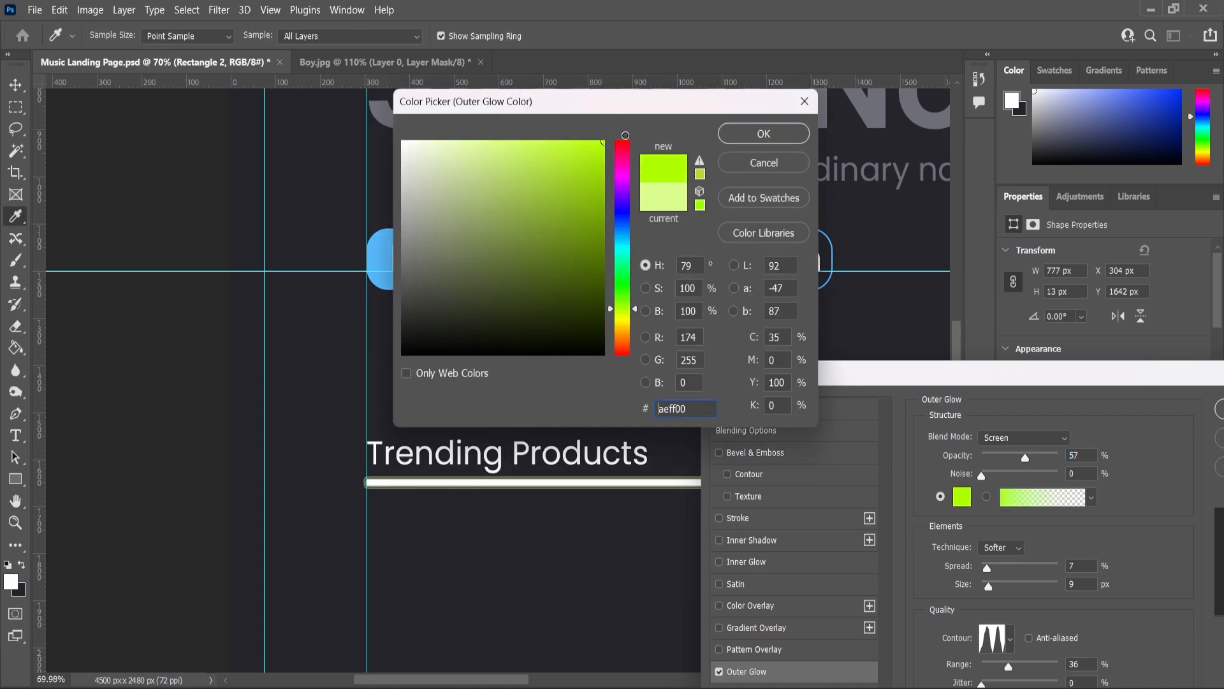
{"action": "left_click_drag", "start_coordinate": [610, 312], "coordinate": [610, 320]}
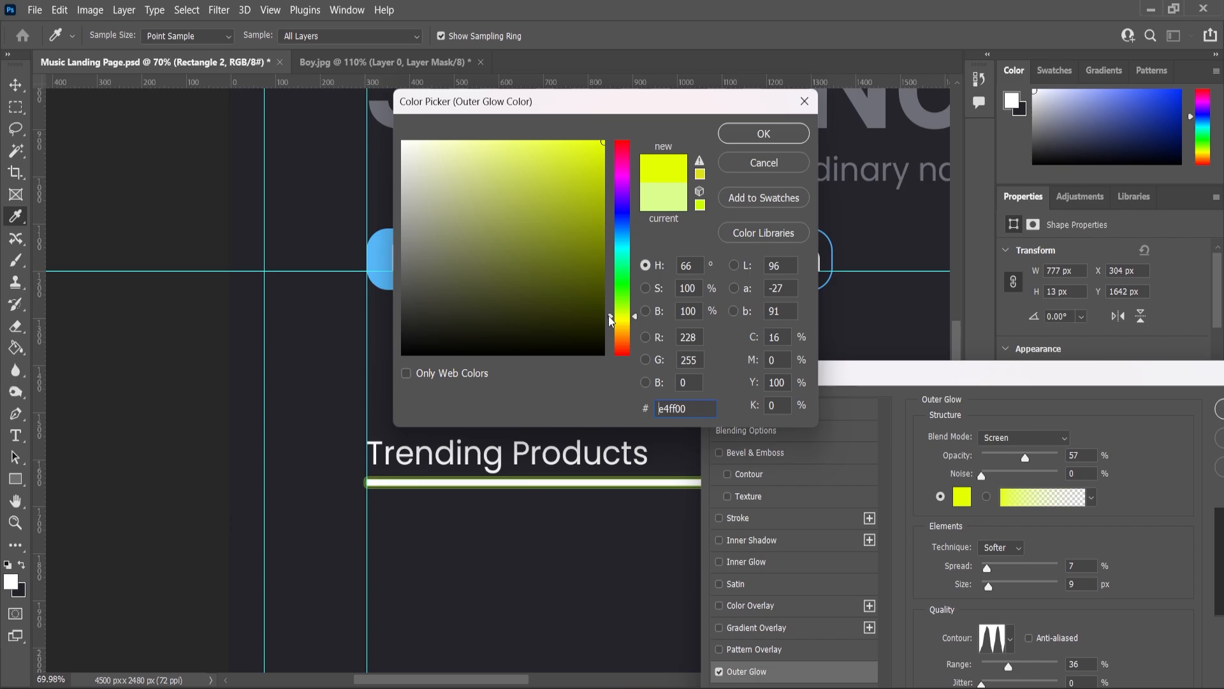
{"action": "left_click", "coordinate": [733, 139]}
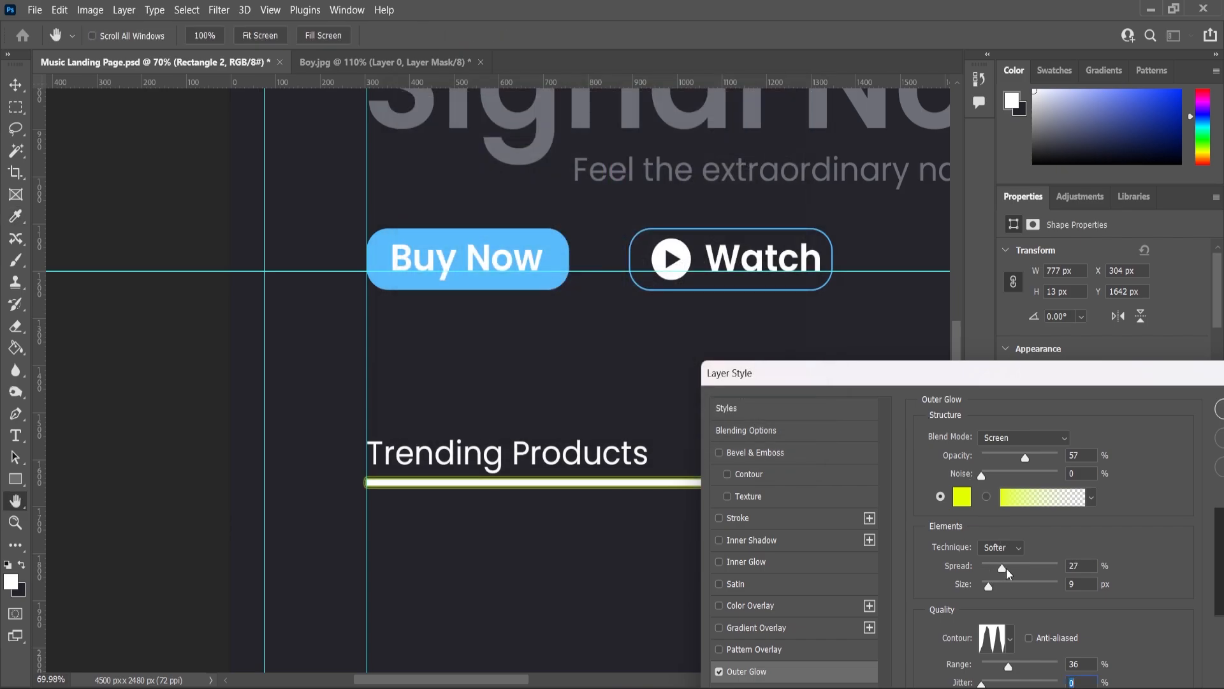
{"action": "left_click_drag", "start_coordinate": [1011, 572], "coordinate": [987, 595]}
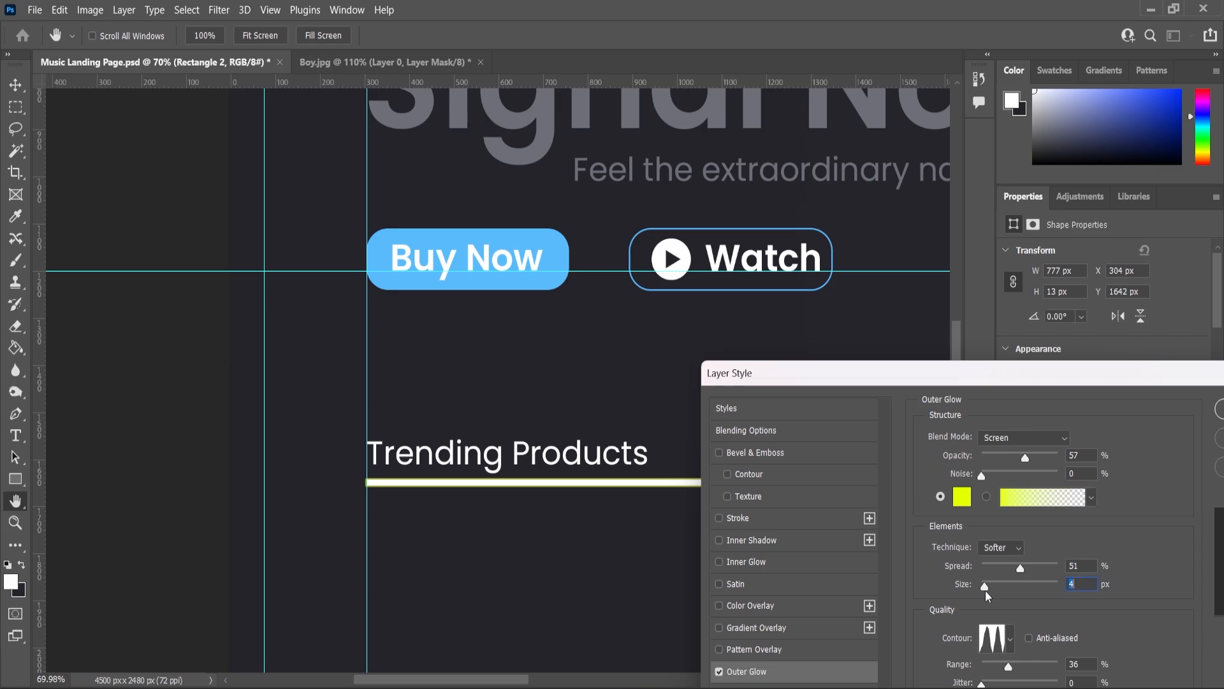
Step: Change the bar's Outer Glow color to pale yellow and apply the layer style
{"action": "left_click_drag", "start_coordinate": [996, 373], "coordinate": [674, 384]}
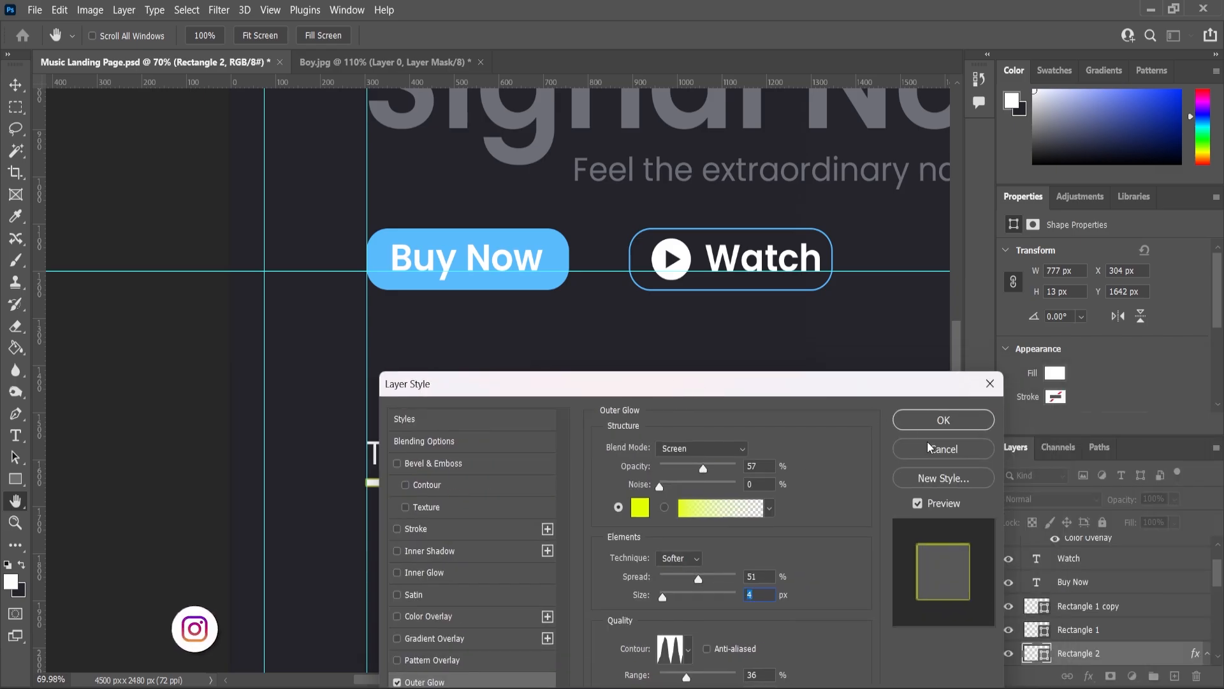
{"action": "left_click", "coordinate": [639, 508]}
{"action": "type", "text": "ff0090"}
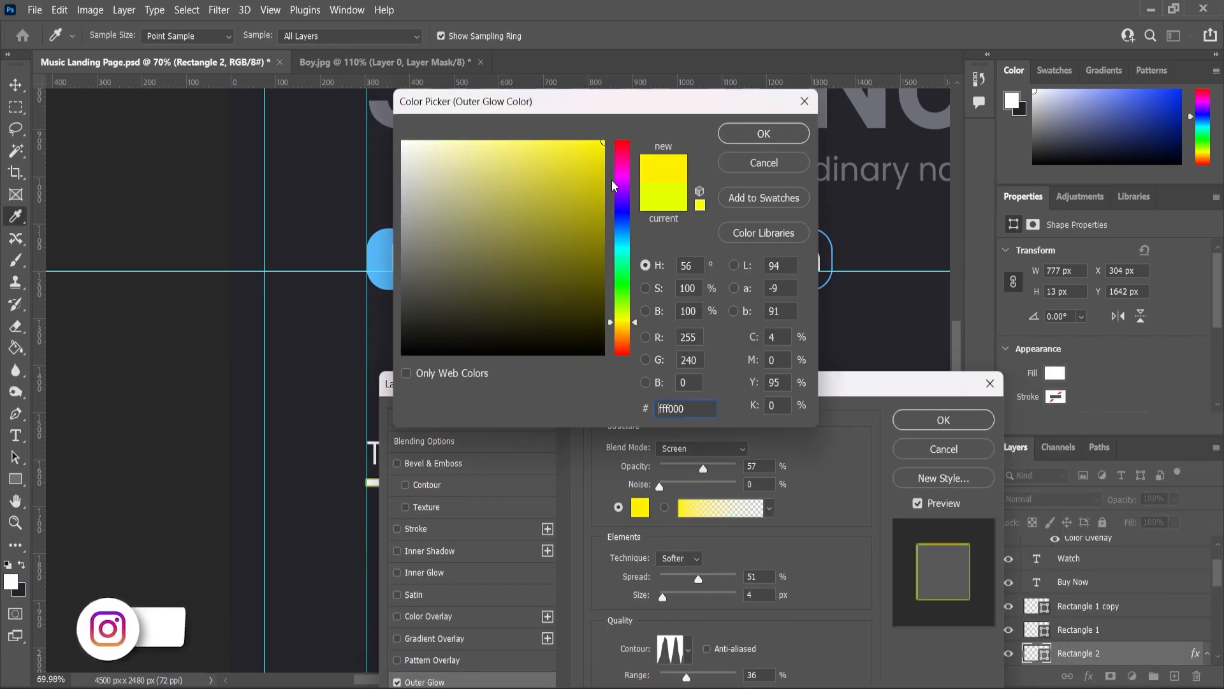
{"action": "type", "text": "f0ff9c"}
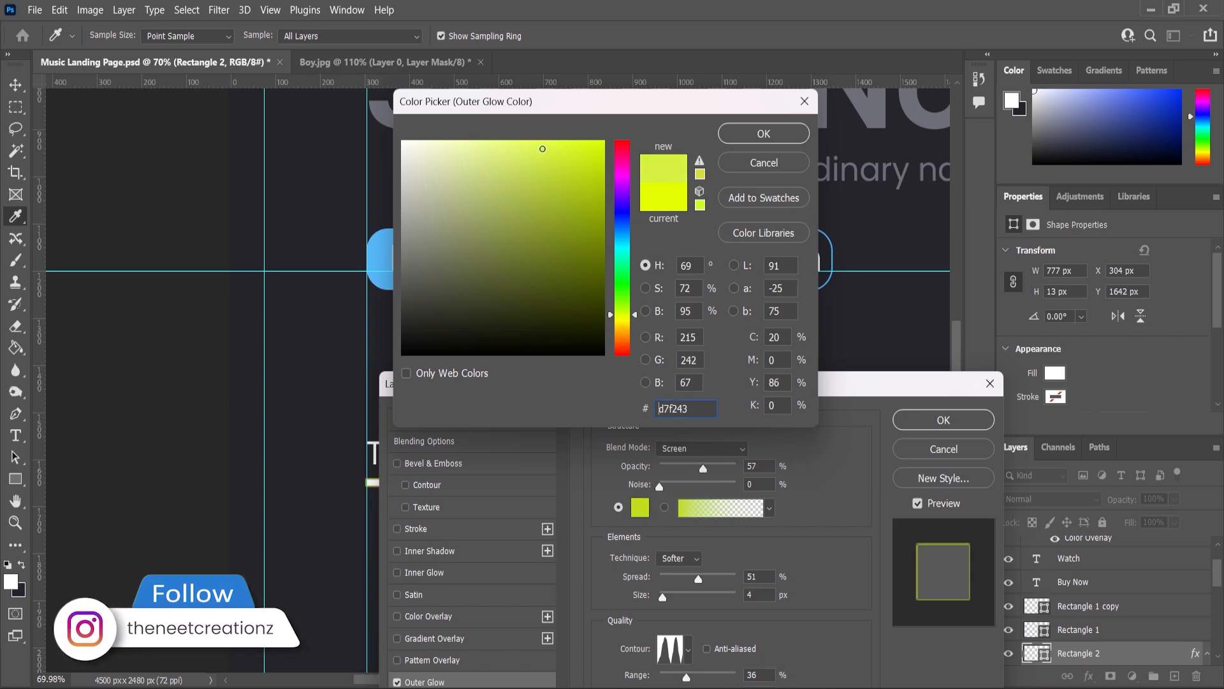
{"action": "left_click", "coordinate": [763, 133]}
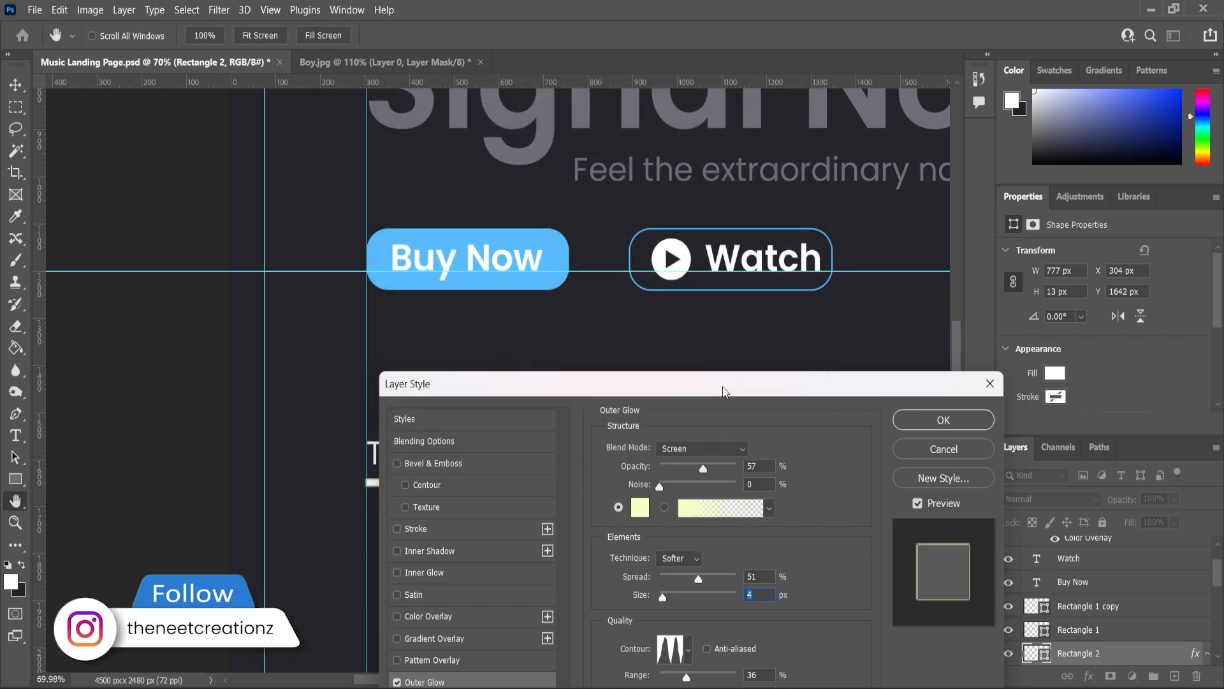
{"action": "left_click_drag", "start_coordinate": [721, 383], "coordinate": [914, 300]}
{"action": "left_click", "coordinate": [1137, 337]}
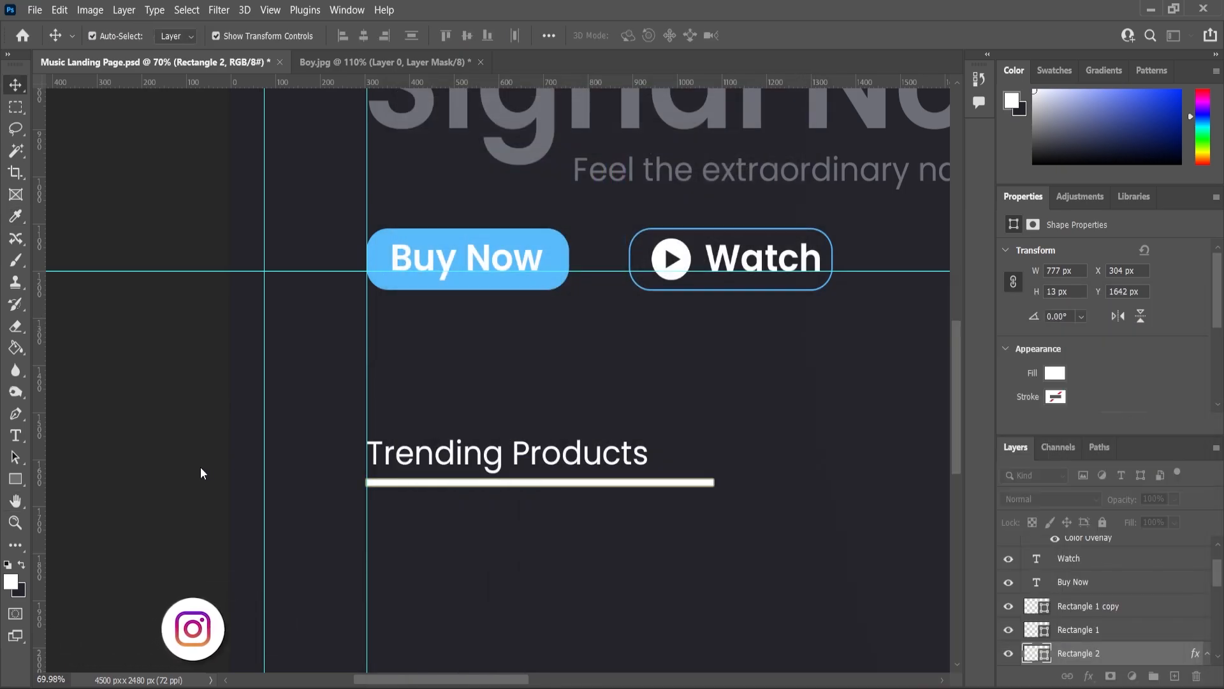
Step: Draw a rectangle about 204 × 200 px below the bar at the vertical guide, with no fill and a pale yellow stroke
{"action": "left_click", "coordinate": [215, 466]}
{"action": "scroll", "coordinate": [475, 293], "scroll_direction": "down", "scroll_amount": 5}
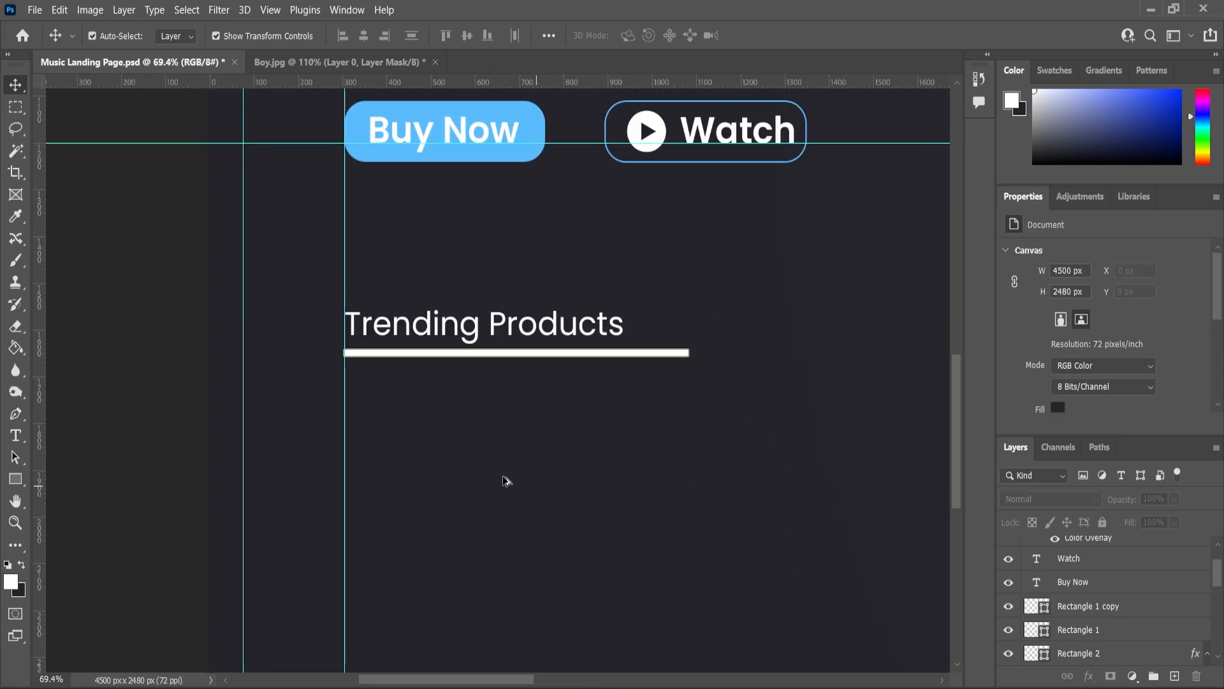
{"action": "scroll", "coordinate": [418, 505], "scroll_direction": "up", "scroll_amount": 2}
{"action": "left_click", "coordinate": [14, 480]}
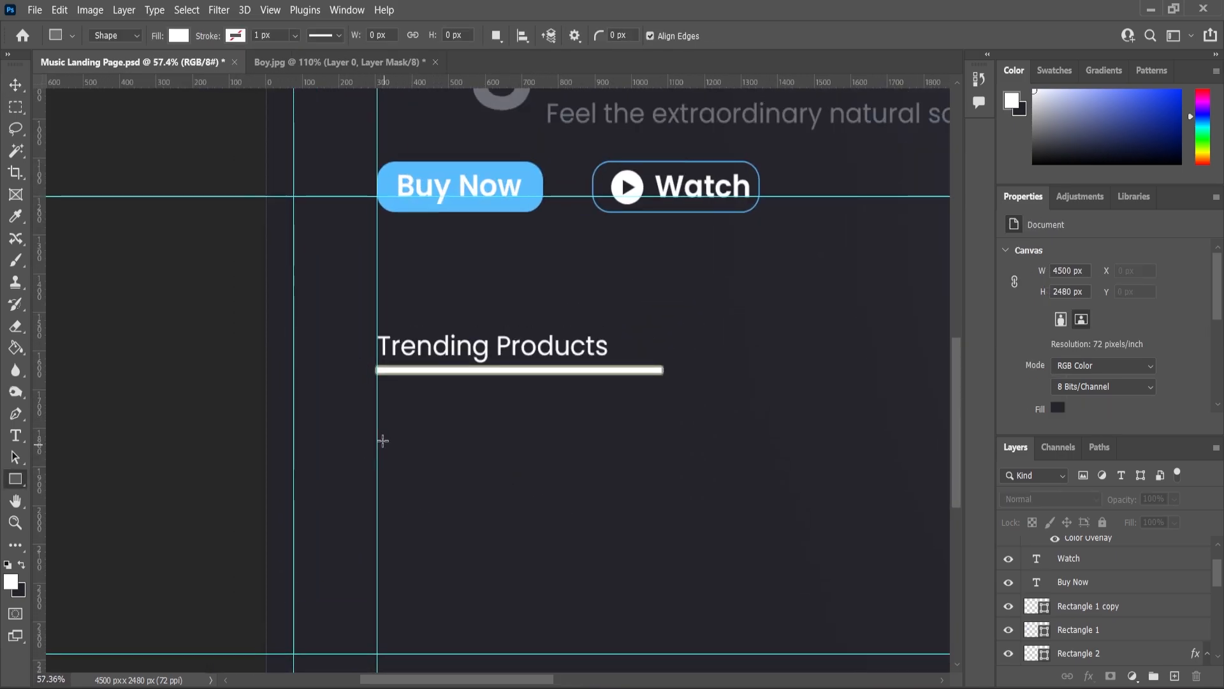
{"action": "mouse_move", "coordinate": [380, 426]}
{"action": "left_mouse_down"}
{"action": "mouse_move", "coordinate": [452, 504]}
{"action": "mouse_move", "coordinate": [426, 505]}
{"action": "left_mouse_up"}
{"action": "left_click", "coordinate": [1055, 397]}
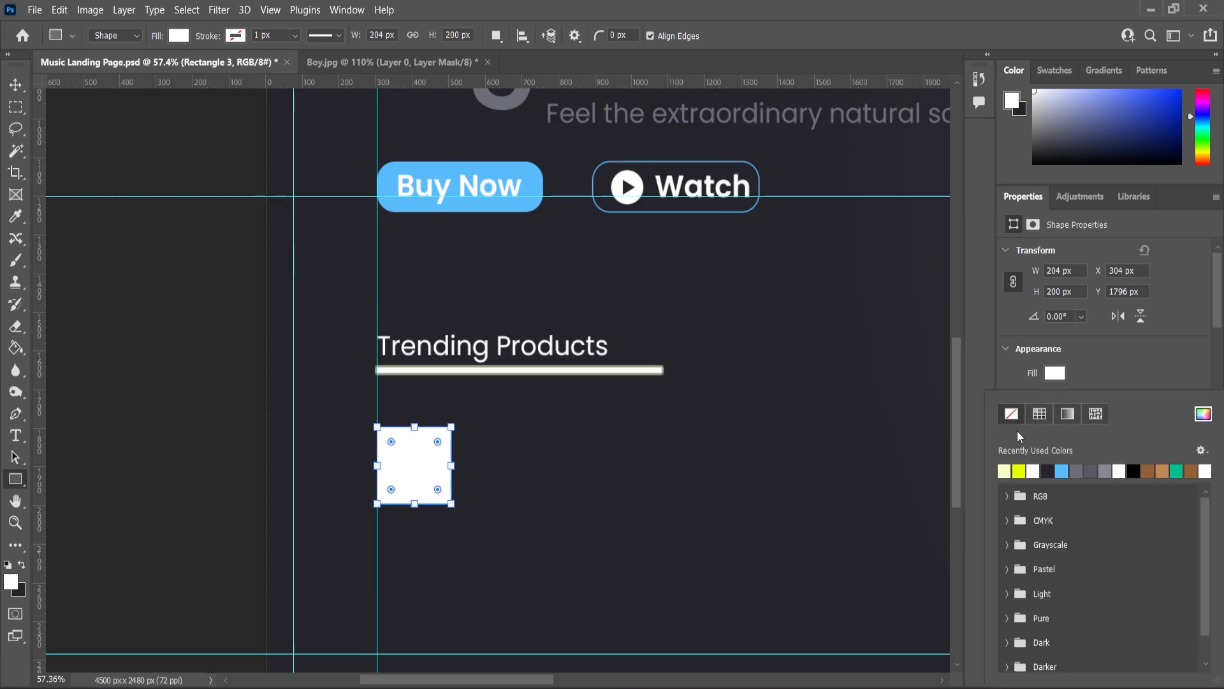
{"action": "left_click", "coordinate": [1012, 406]}
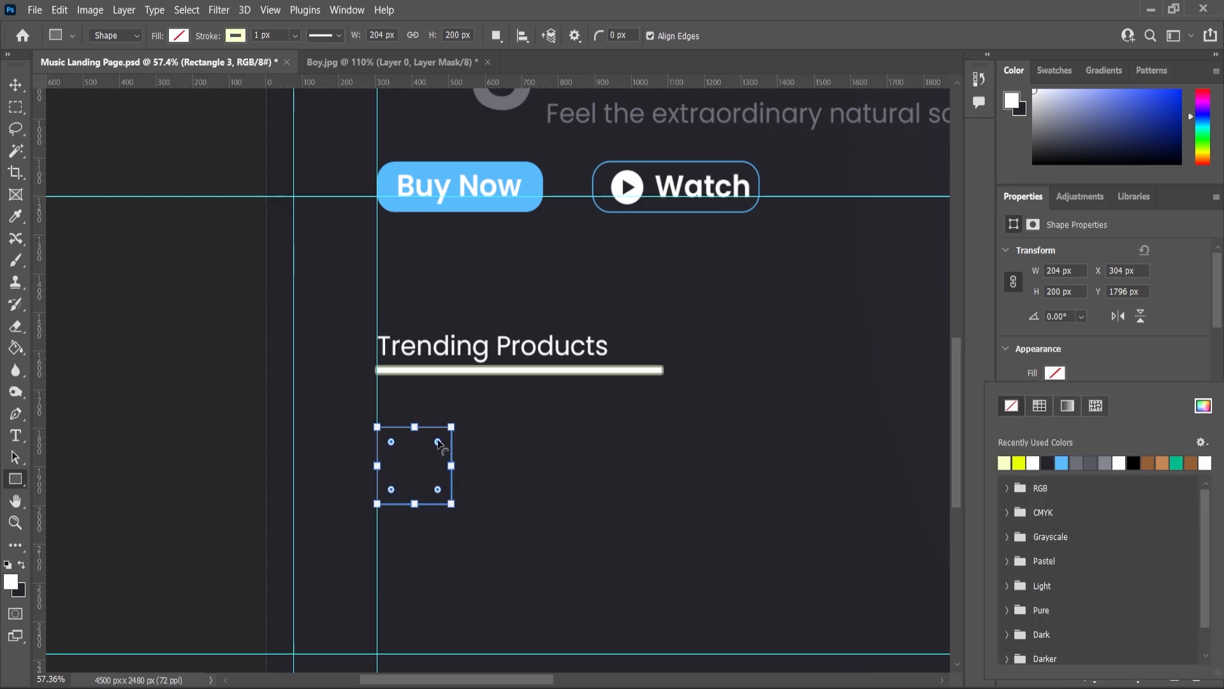
Step: Round all corners of the outlined rectangle to about 52 px
{"action": "left_click_drag", "start_coordinate": [438, 442], "coordinate": [435, 446]}
{"action": "key", "text": "v"}
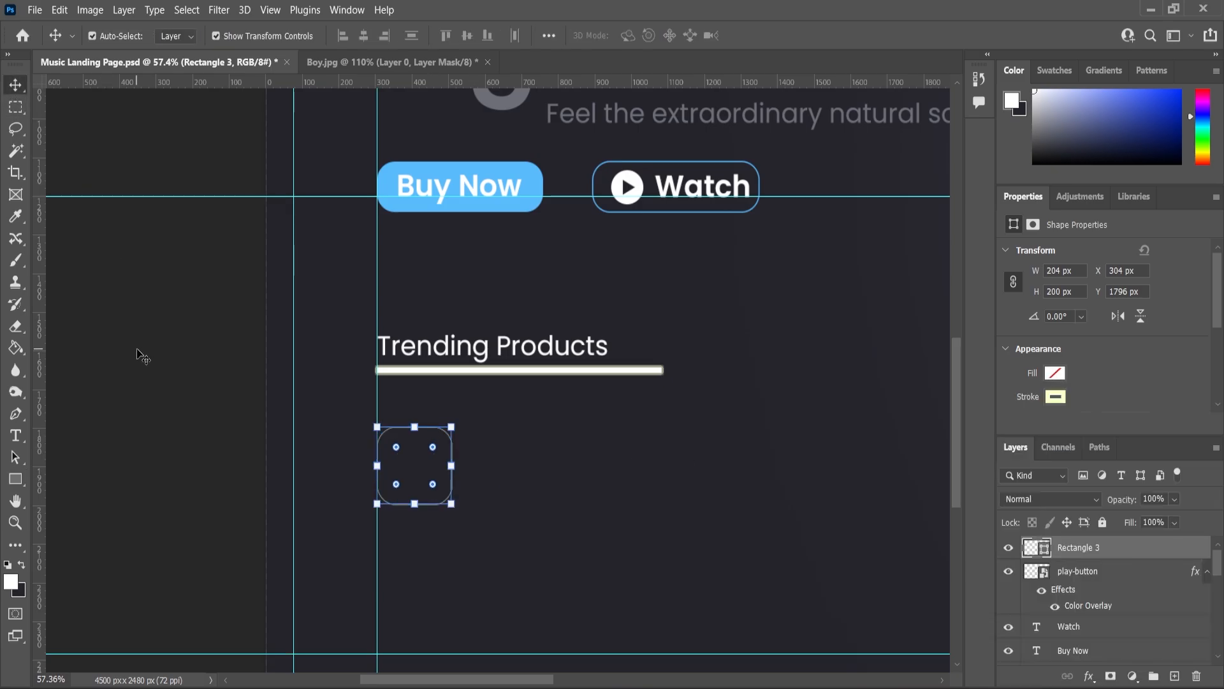
{"action": "left_click", "coordinate": [438, 446]}
{"action": "scroll", "coordinate": [440, 447], "scroll_direction": "up", "scroll_amount": 4}
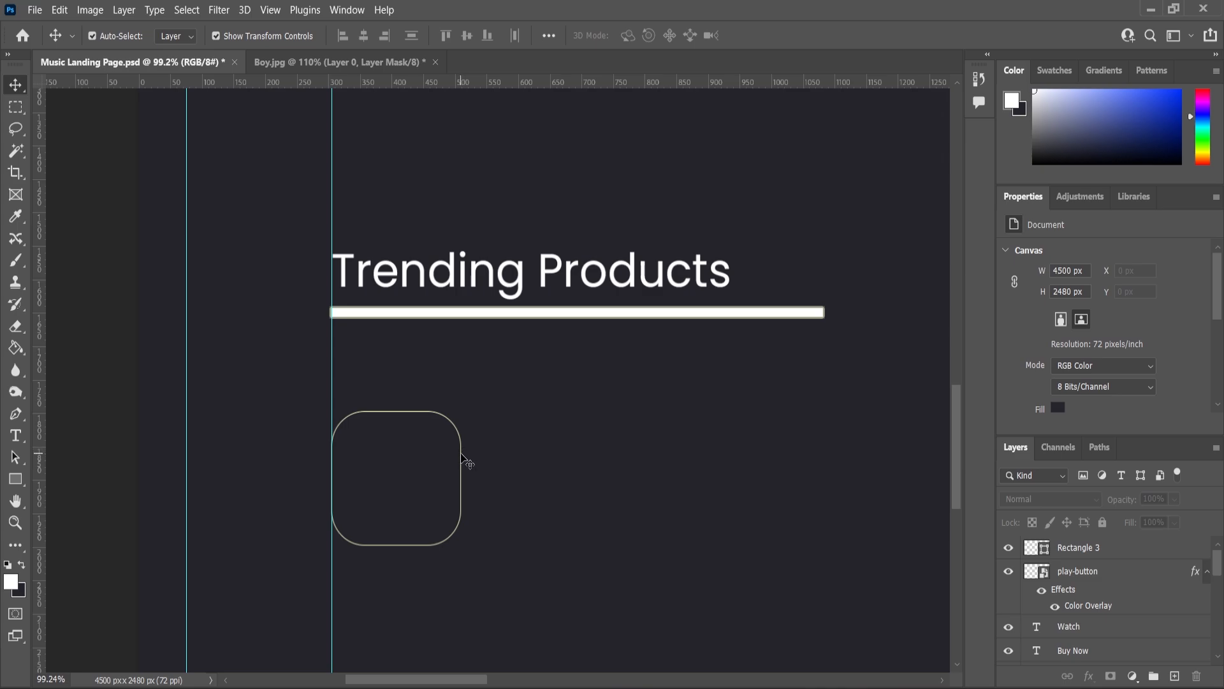
Step: Set the stroke width of the rounded rectangle to 2 px
{"action": "left_click", "coordinate": [465, 460]}
{"action": "scroll", "coordinate": [1058, 408], "scroll_direction": "down", "scroll_amount": 1}
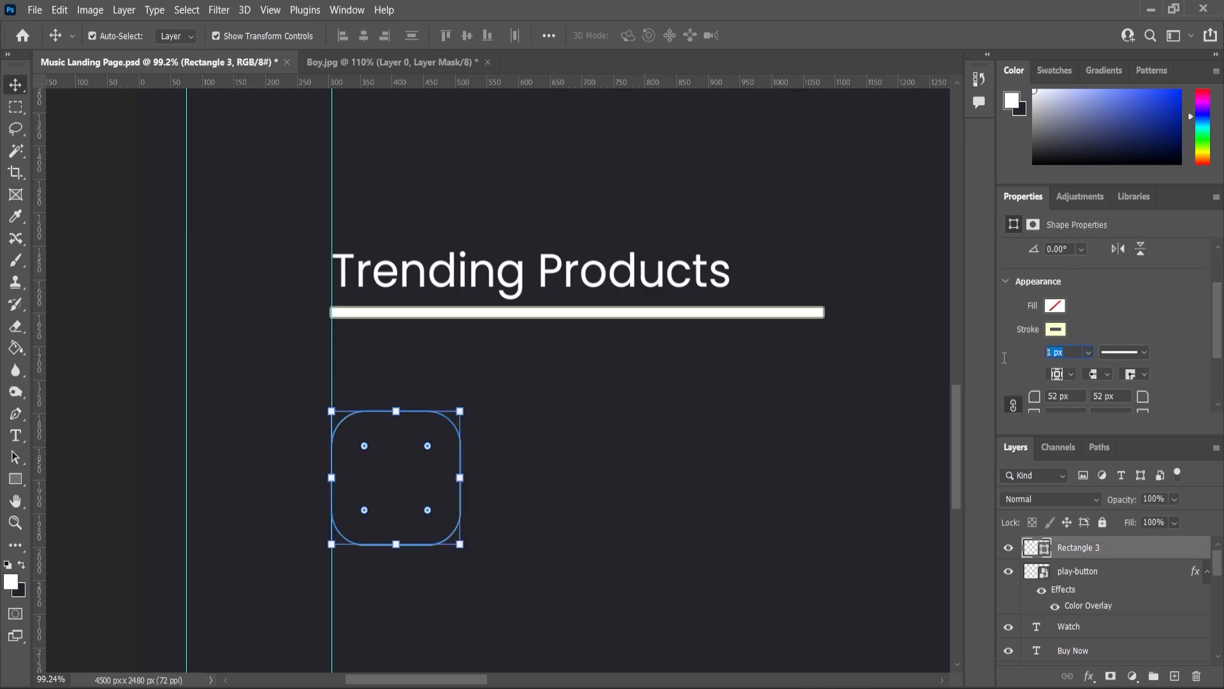
{"action": "type", "text": "24"}
{"action": "key", "text": "BackSpace"}
{"action": "key", "text": "Return"}
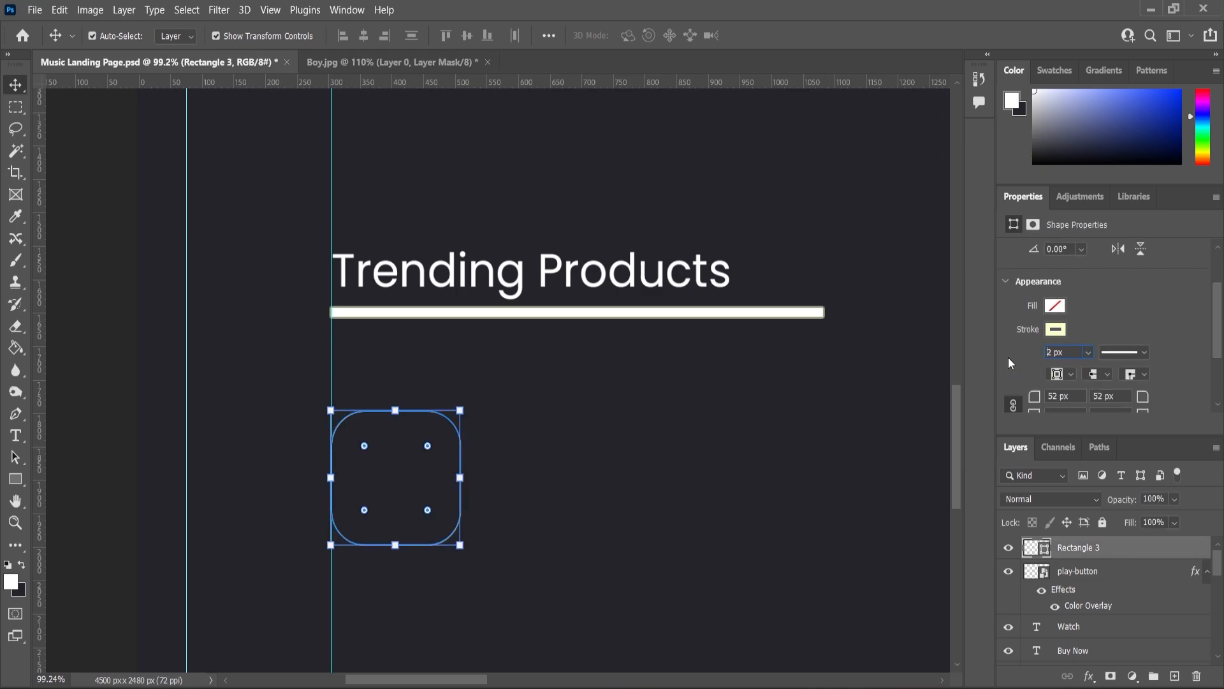
Step: Enlarge the rounded rectangle to about 240 px wide, keeping its left edge beside the vertical guide
{"action": "mouse_move", "coordinate": [469, 406]}
{"action": "left_mouse_down"}
{"action": "mouse_move", "coordinate": [475, 395]}
{"action": "mouse_move", "coordinate": [486, 416]}
{"action": "left_mouse_up"}
{"action": "left_click", "coordinate": [141, 195]}
{"action": "scroll", "coordinate": [470, 443], "scroll_direction": "down", "scroll_amount": 3}
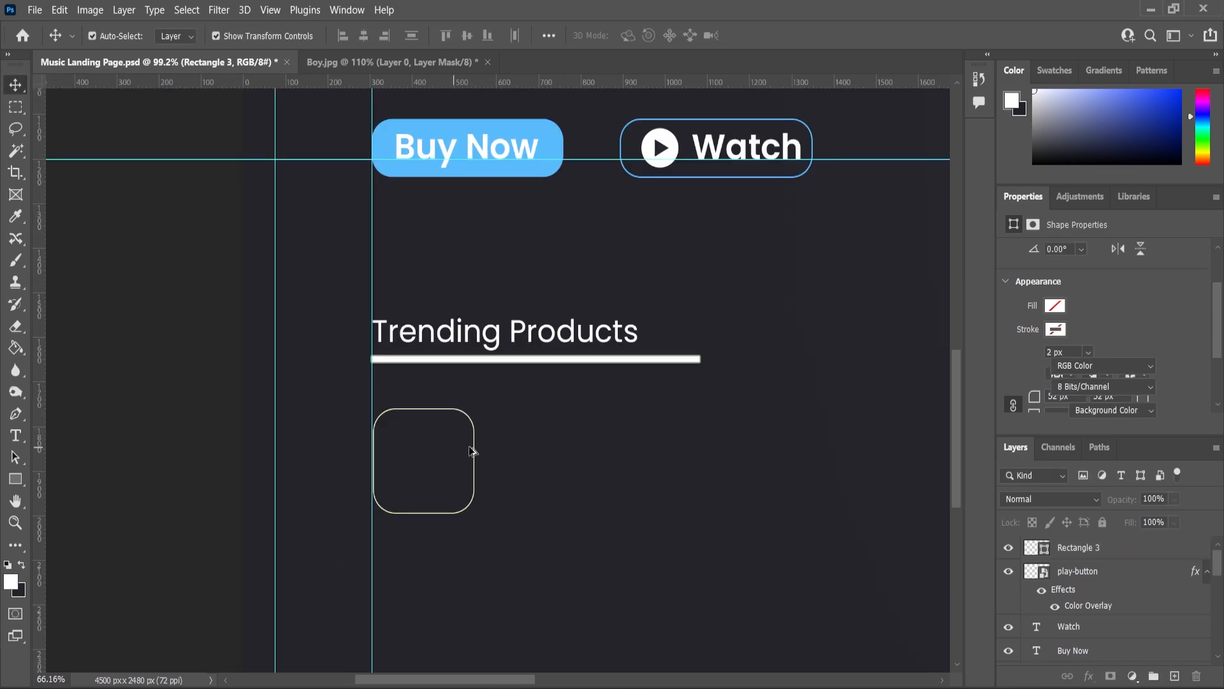
{"action": "scroll", "coordinate": [462, 489], "scroll_direction": "up", "scroll_amount": 3}
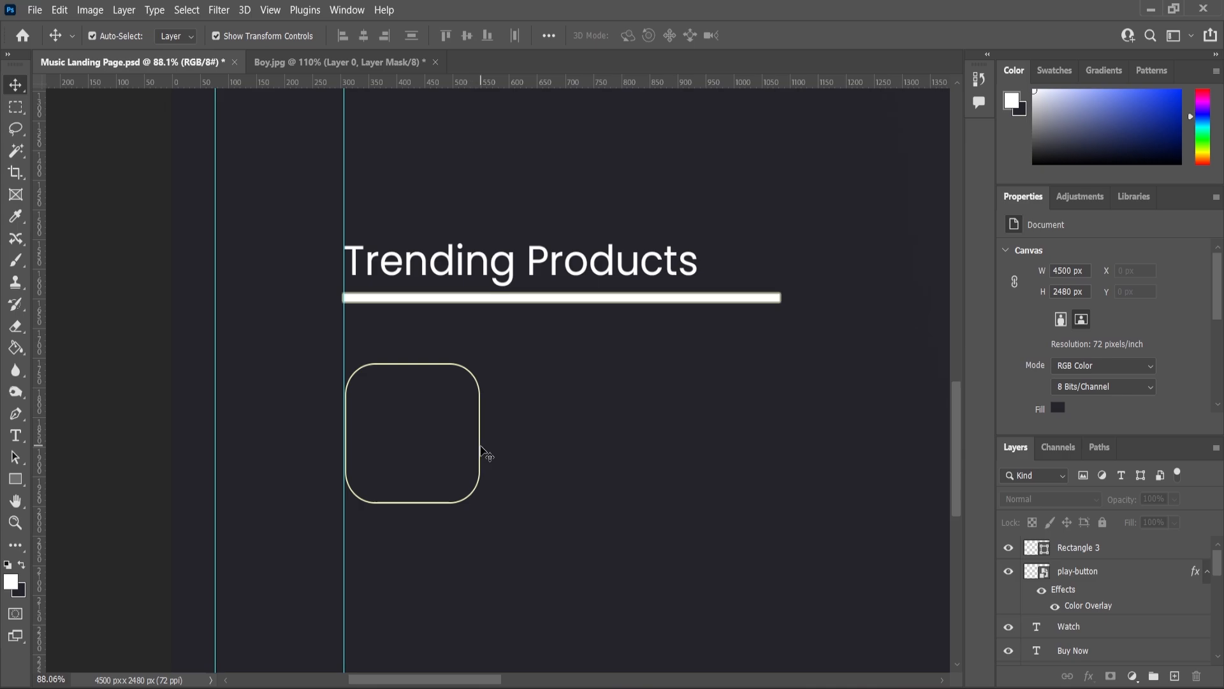
Step: Duplicate the outlined rounded rectangle under the Trending Products bar in place
{"action": "left_click", "coordinate": [1072, 553]}
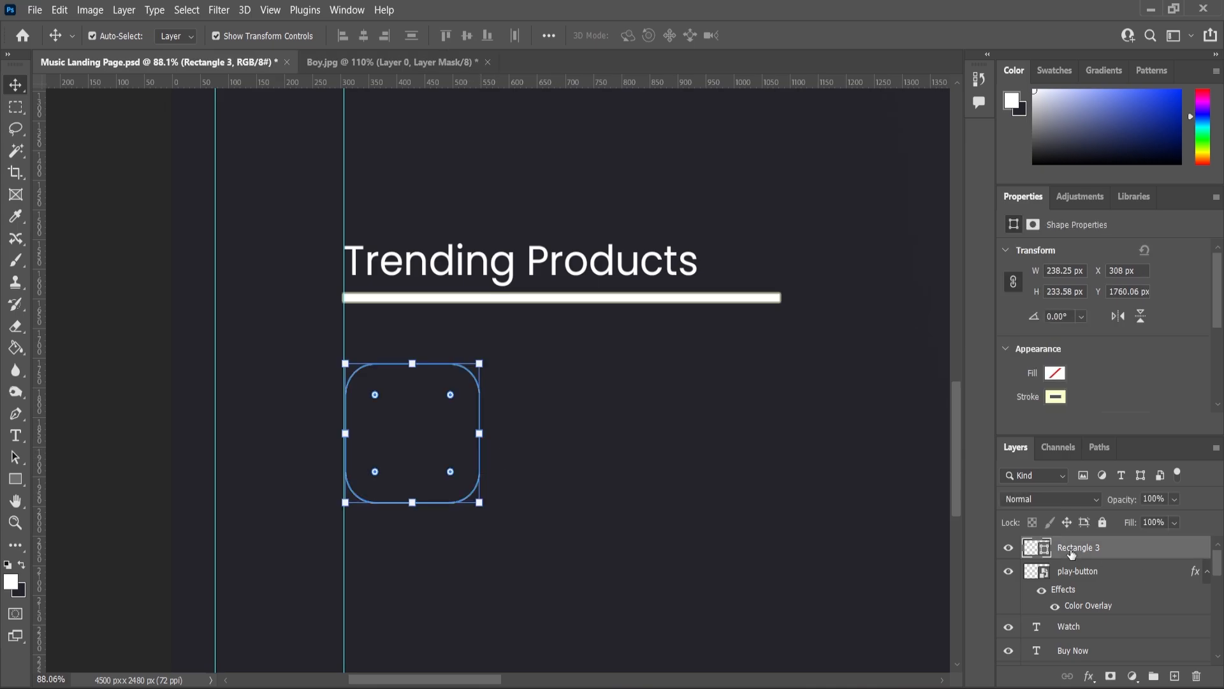
{"action": "key", "text": "ctrl+j"}
{"action": "left_click", "coordinate": [460, 441], "text": "shift"}
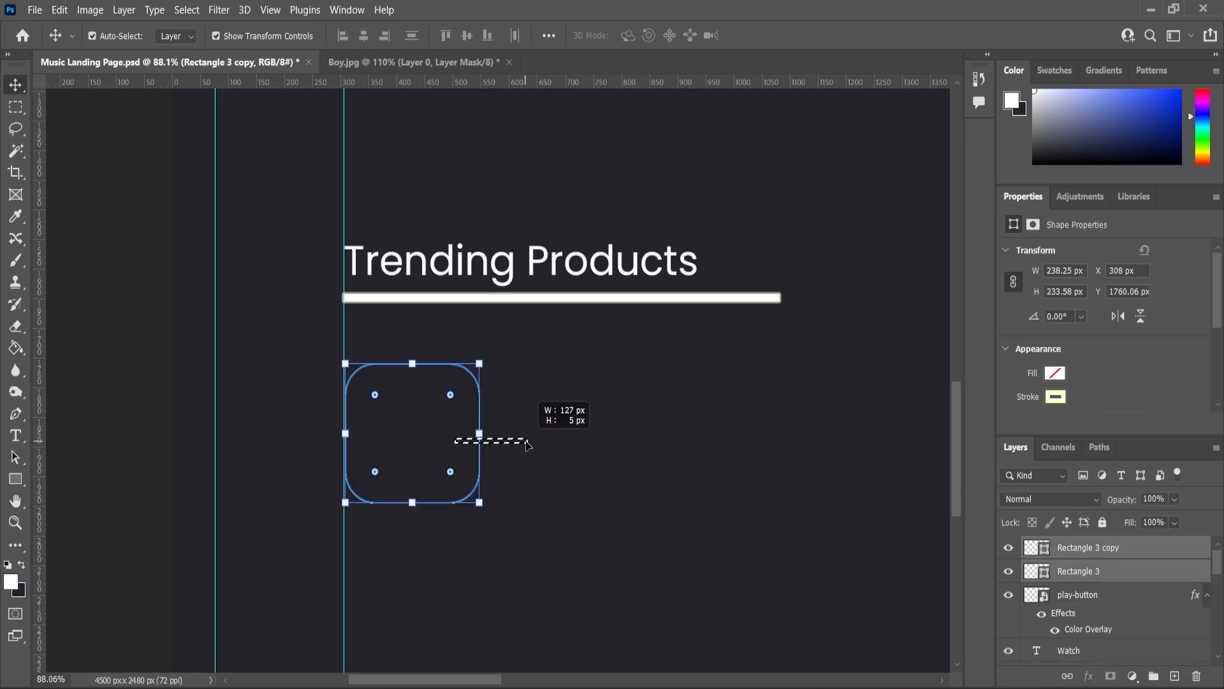
{"action": "left_click_drag", "start_coordinate": [455, 403], "coordinate": [492, 414]}
{"action": "scroll", "coordinate": [472, 413], "scroll_direction": "up", "scroll_amount": 5}
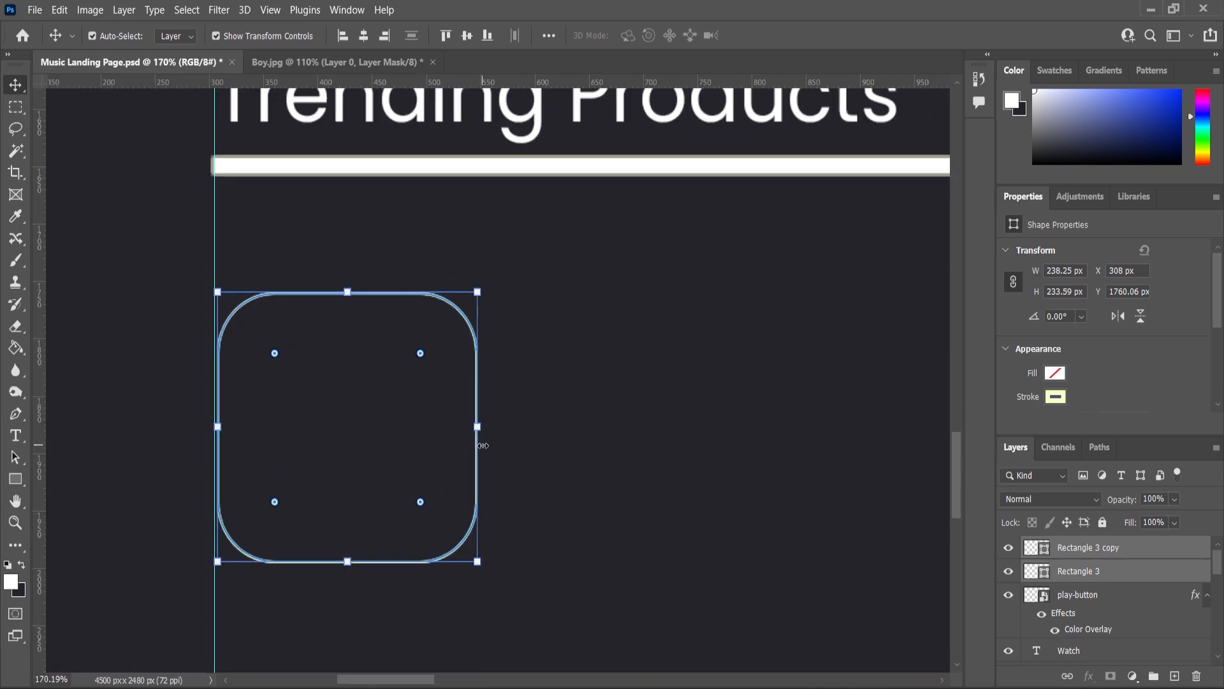
{"action": "key", "text": "Right"}
{"action": "key", "text": "Right"}
{"action": "key", "text": "Right"}
{"action": "key", "text": "Right"}
{"action": "key", "text": "Right"}
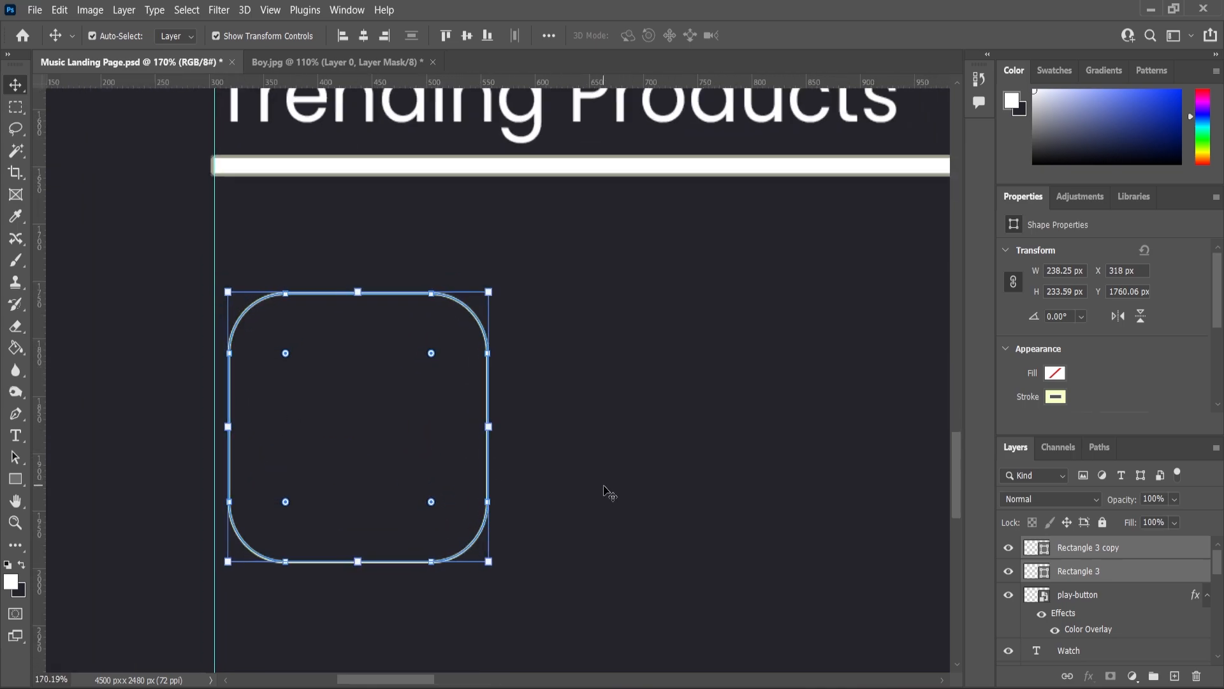
{"action": "key", "text": "Left"}
{"action": "key", "text": "Left"}
{"action": "key", "text": "Left"}
{"action": "key", "text": "Left"}
{"action": "key", "text": "Left"}
Step: Move the duplicated rounded rectangle horizontally to about X 590 px, beside the original
{"action": "left_click", "coordinate": [1075, 552], "text": "ctrl"}
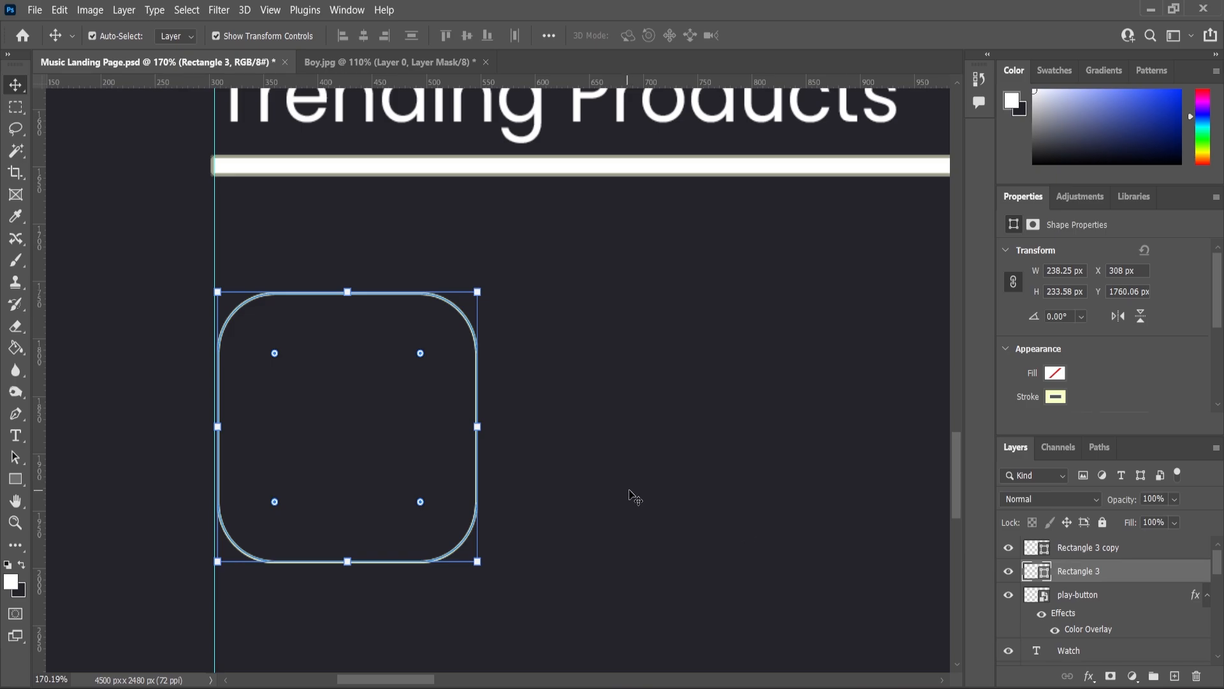
{"action": "key", "text": "alt+bracketright"}
{"action": "left_click_drag", "start_coordinate": [479, 410], "coordinate": [784, 415]}
{"action": "scroll", "coordinate": [382, 468], "scroll_direction": "down", "scroll_amount": 5}
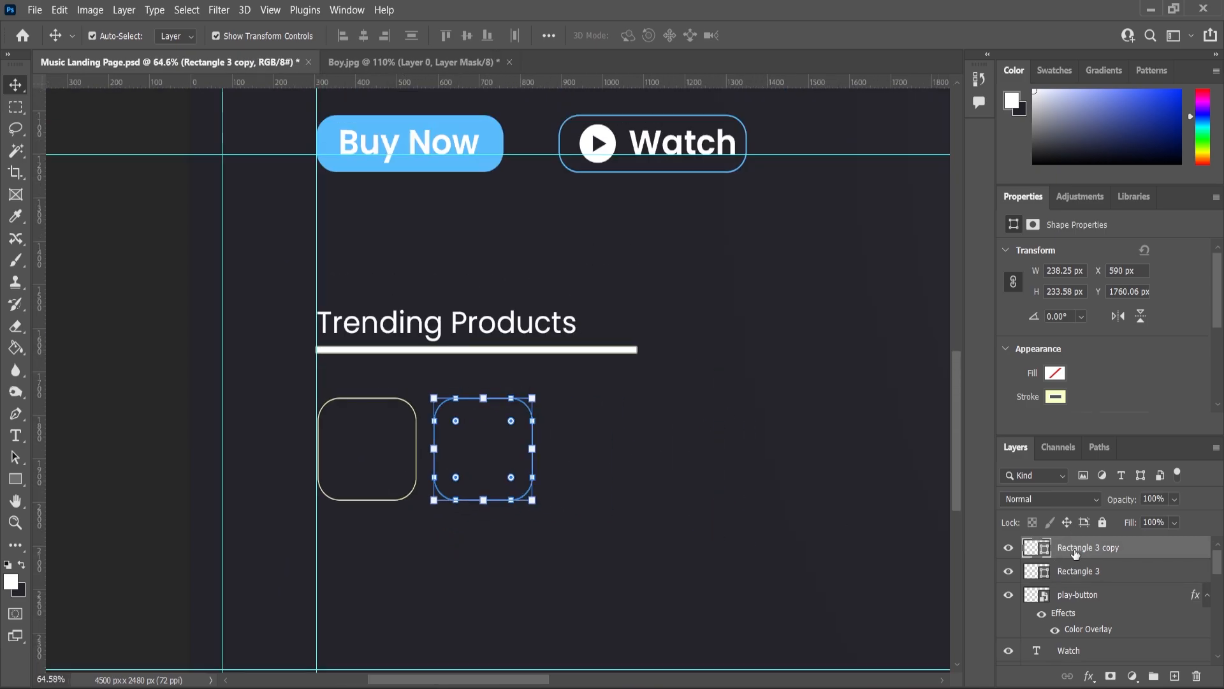
Step: Duplicate the second rounded rectangle and move the new copy along the row to about X 871 px as the third card
{"action": "left_click_drag", "start_coordinate": [1078, 549], "coordinate": [1173, 674]}
{"action": "scroll", "coordinate": [535, 434], "scroll_direction": "up", "scroll_amount": 3}
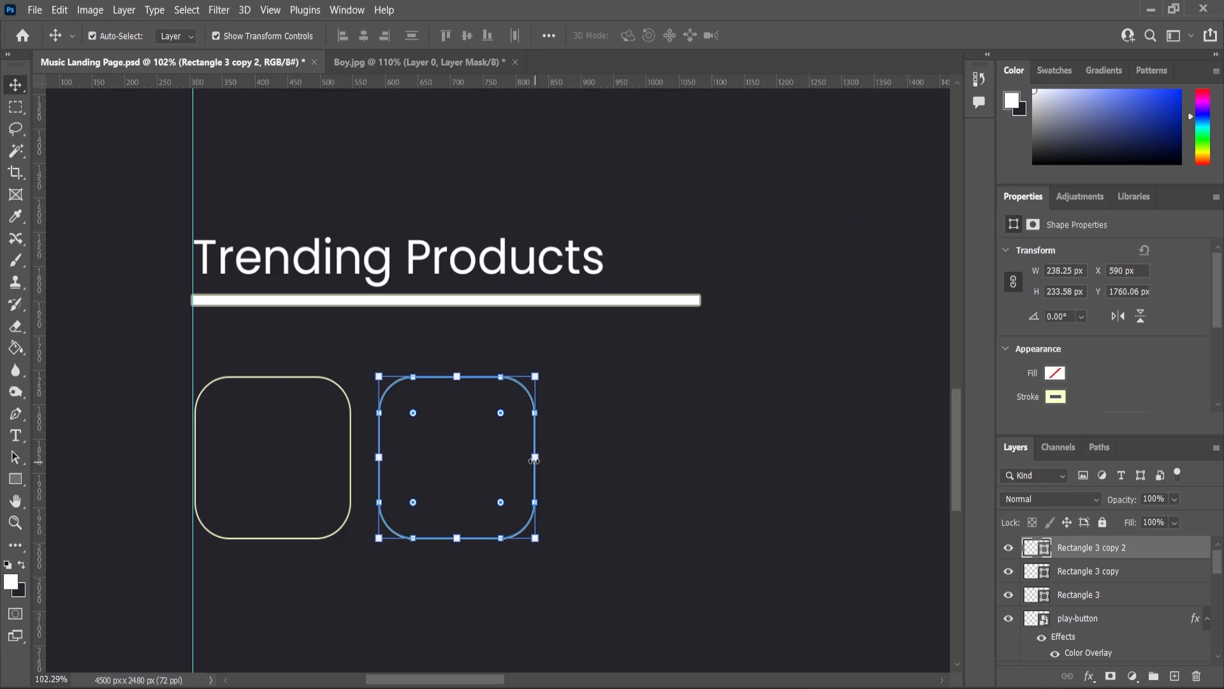
{"action": "scroll", "coordinate": [544, 413], "scroll_direction": "up", "scroll_amount": 3}
{"action": "left_click_drag", "start_coordinate": [527, 447], "coordinate": [689, 446]}
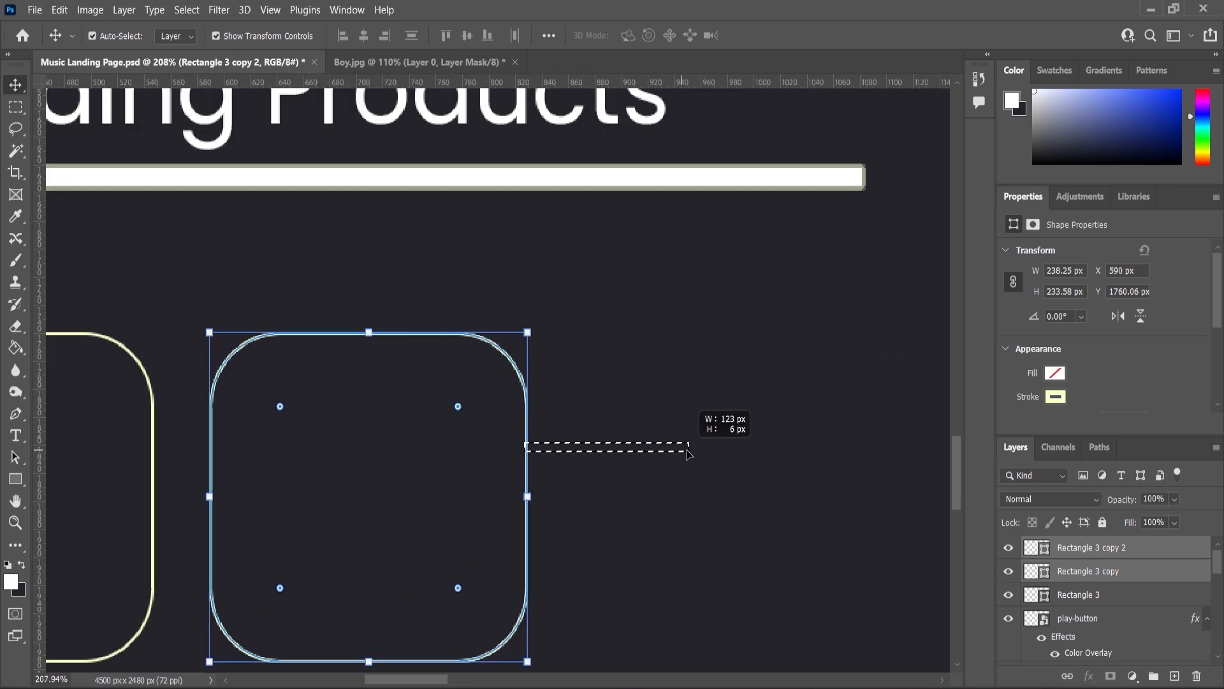
{"action": "left_click_drag", "start_coordinate": [528, 497], "coordinate": [904, 503]}
{"action": "scroll", "coordinate": [602, 408], "scroll_direction": "down", "scroll_amount": 5}
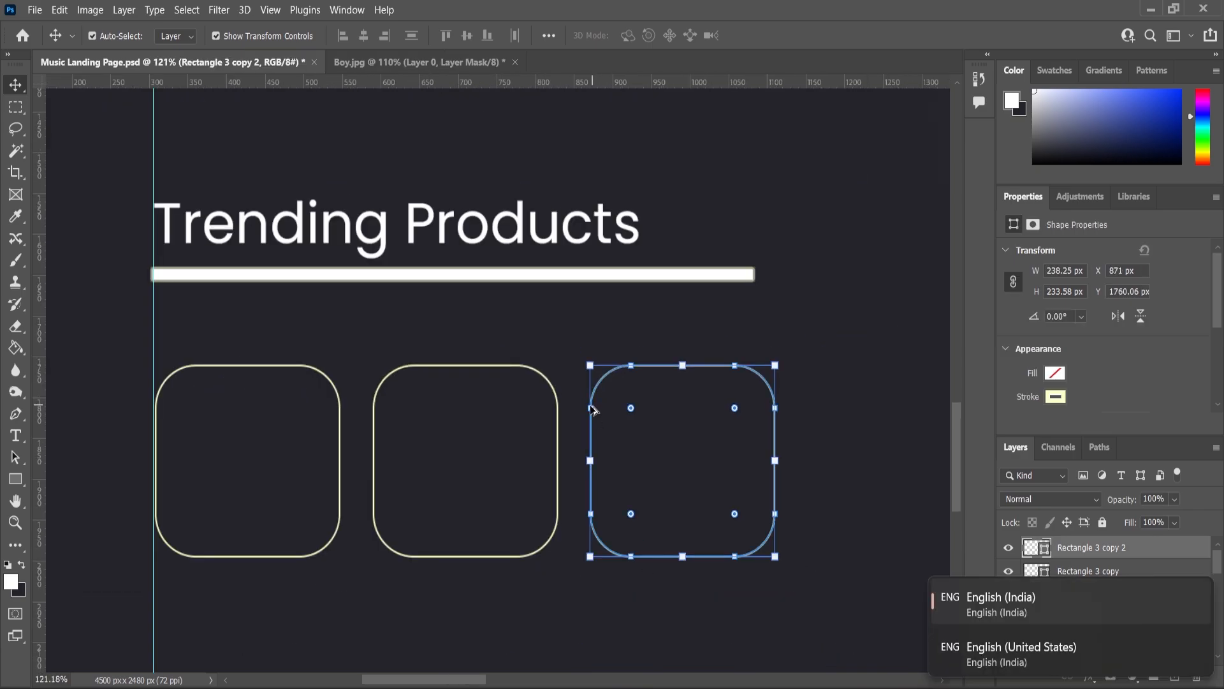
{"action": "left_click", "coordinate": [242, 453]}
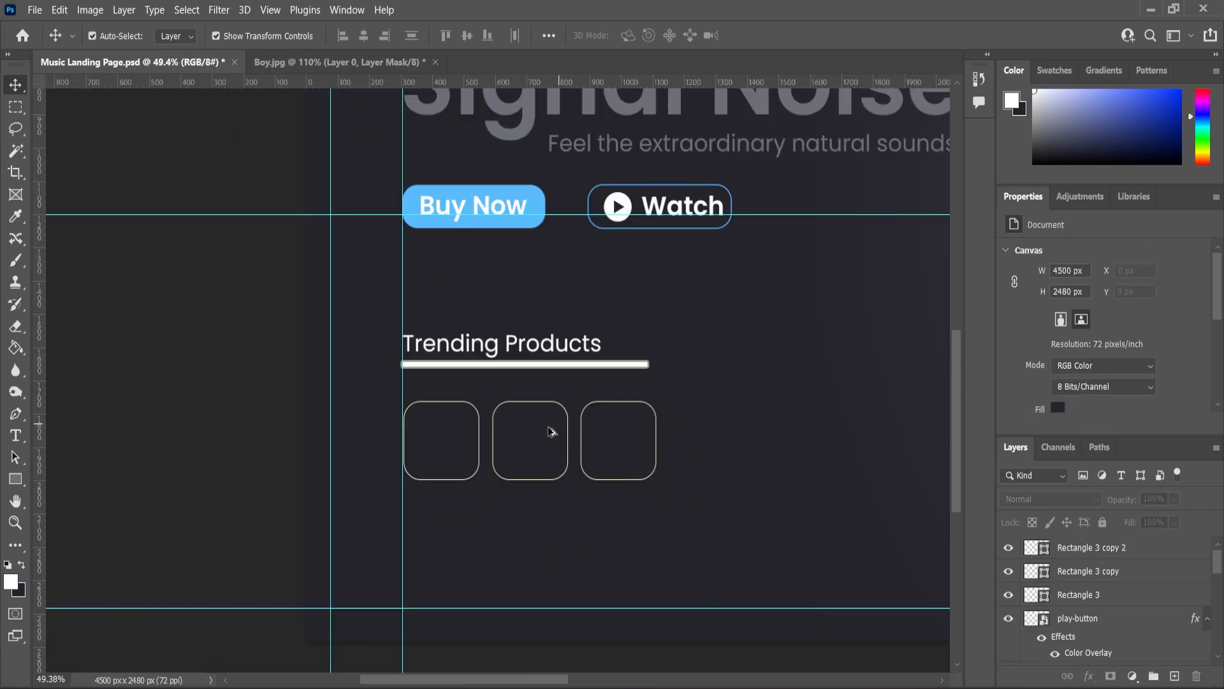
{"action": "scroll", "coordinate": [574, 437], "scroll_direction": "right", "scroll_amount": 1}
{"action": "scroll", "coordinate": [581, 431], "scroll_direction": "up", "scroll_amount": 1}
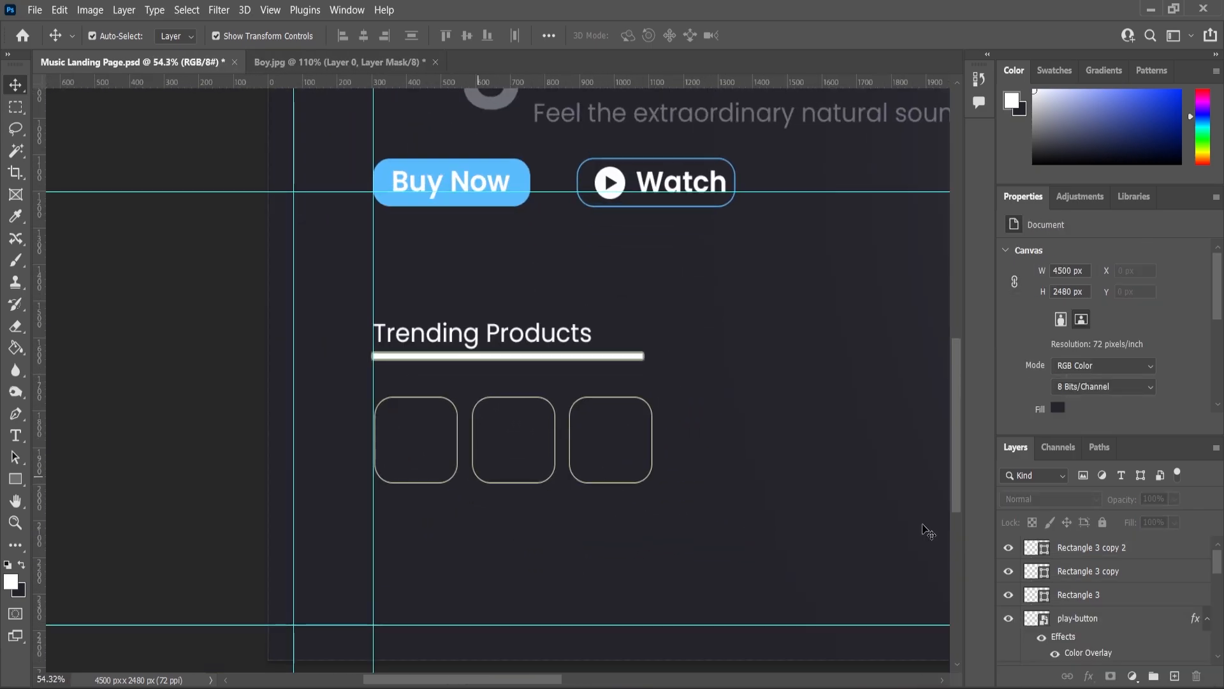
{"action": "left_click", "coordinate": [1079, 594]}
{"action": "left_click", "coordinate": [1083, 570], "text": "shift"}
{"action": "left_click", "coordinate": [1084, 547], "text": "shift"}
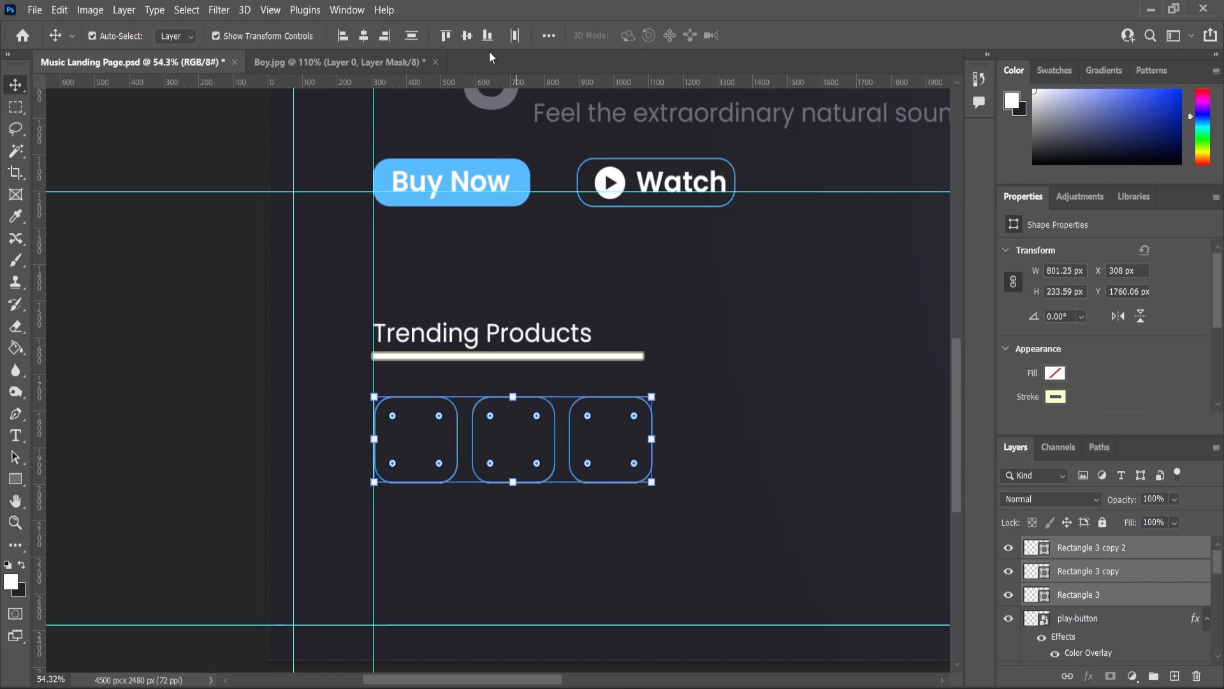
{"action": "left_click", "coordinate": [182, 361]}
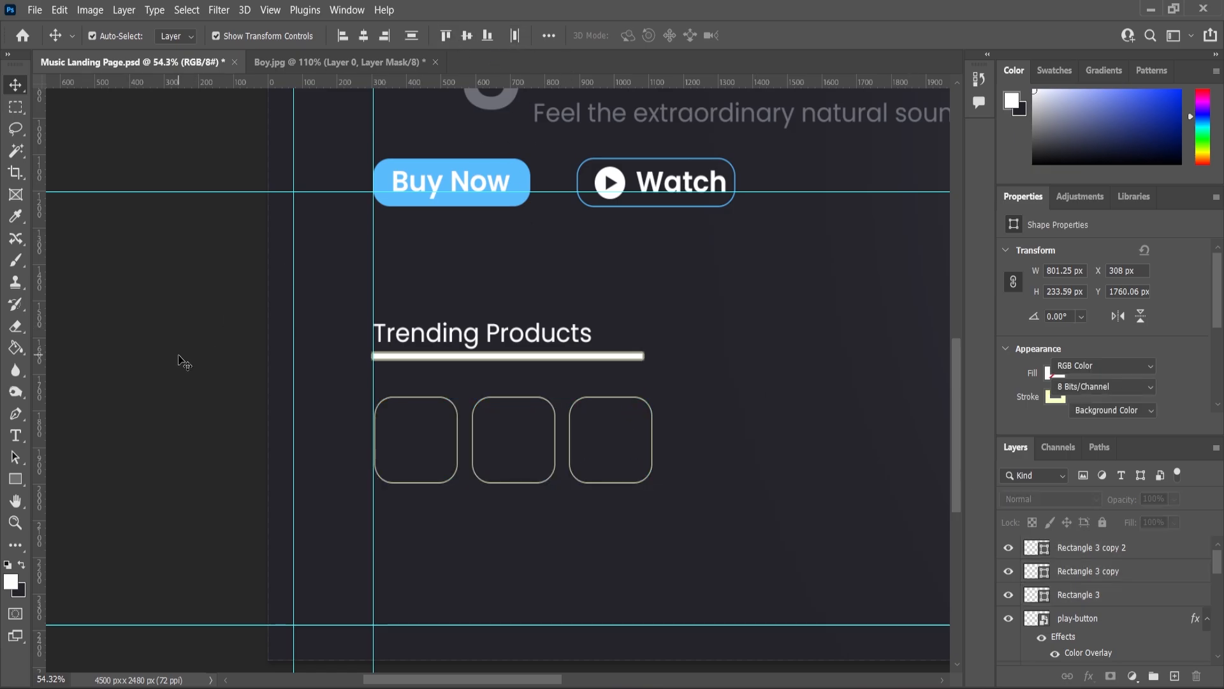
{"action": "scroll", "coordinate": [407, 426], "scroll_direction": "down", "scroll_amount": 1}
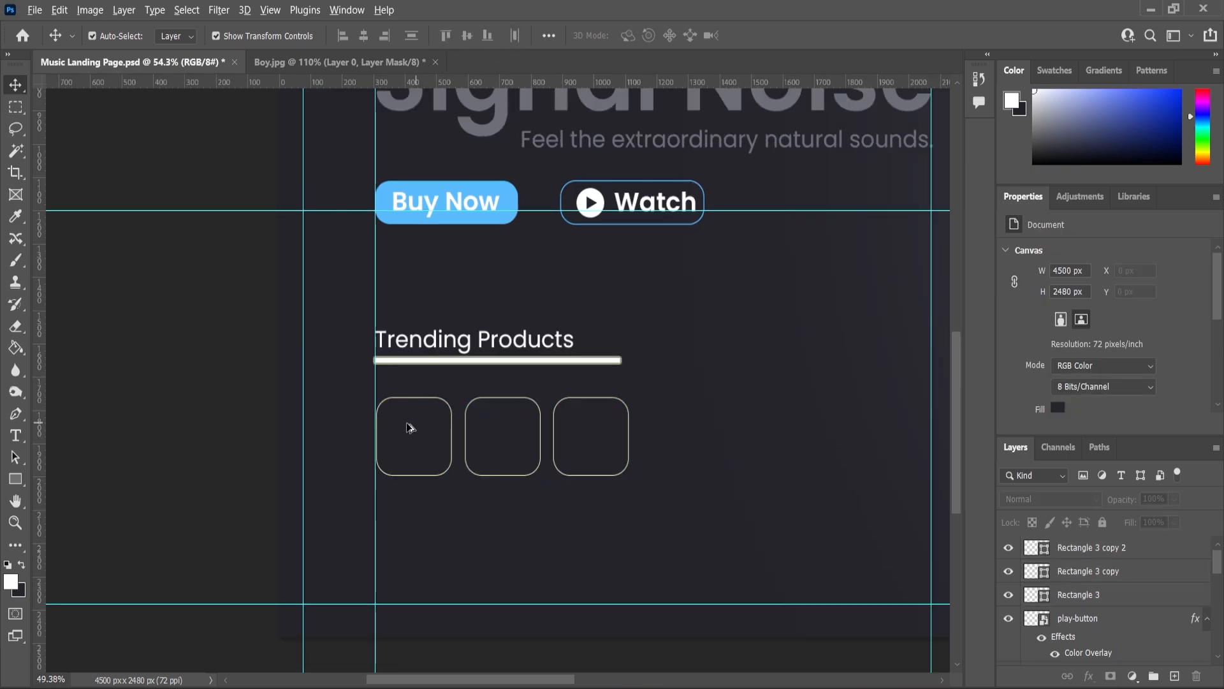
Step: Place the pngwing.com(1) earphones image from the Music Banner folder directly above the first card's layer, scaled to about 258 × 281 px
{"action": "left_click", "coordinate": [1061, 596]}
{"action": "key", "text": "alt+Tab"}
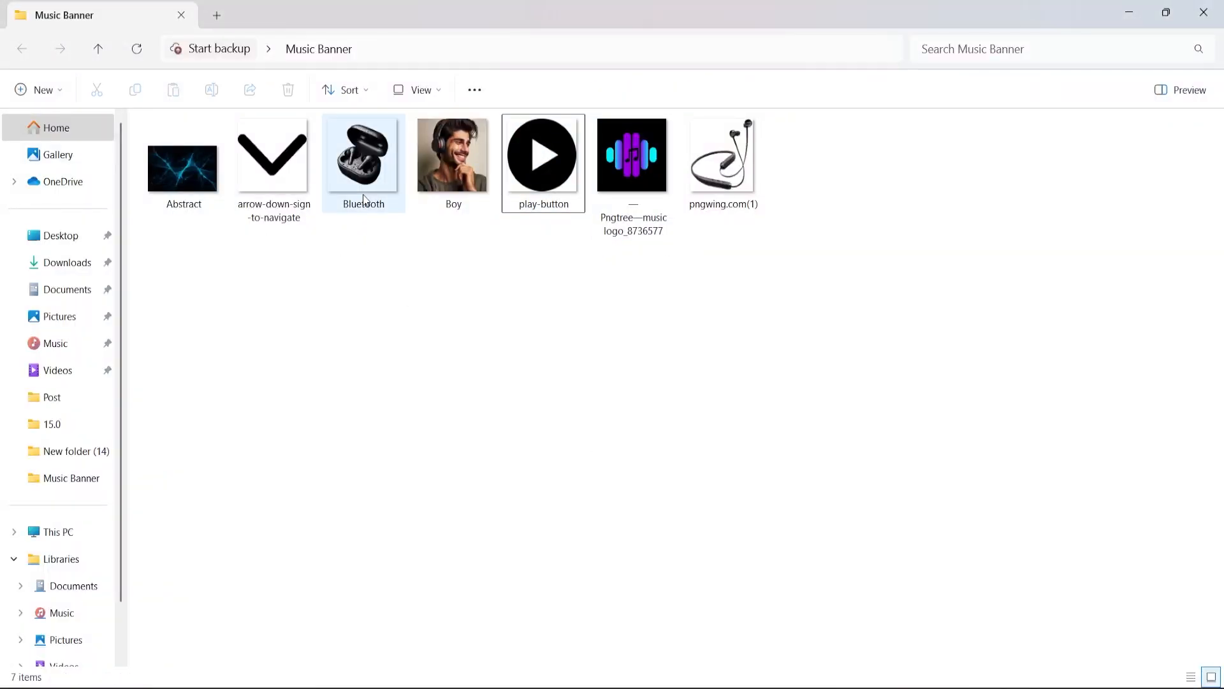
{"action": "left_click_drag", "start_coordinate": [724, 166], "coordinate": [418, 459]}
{"action": "left_click_drag", "start_coordinate": [862, 634], "coordinate": [654, 424]}
{"action": "key", "text": "Return"}
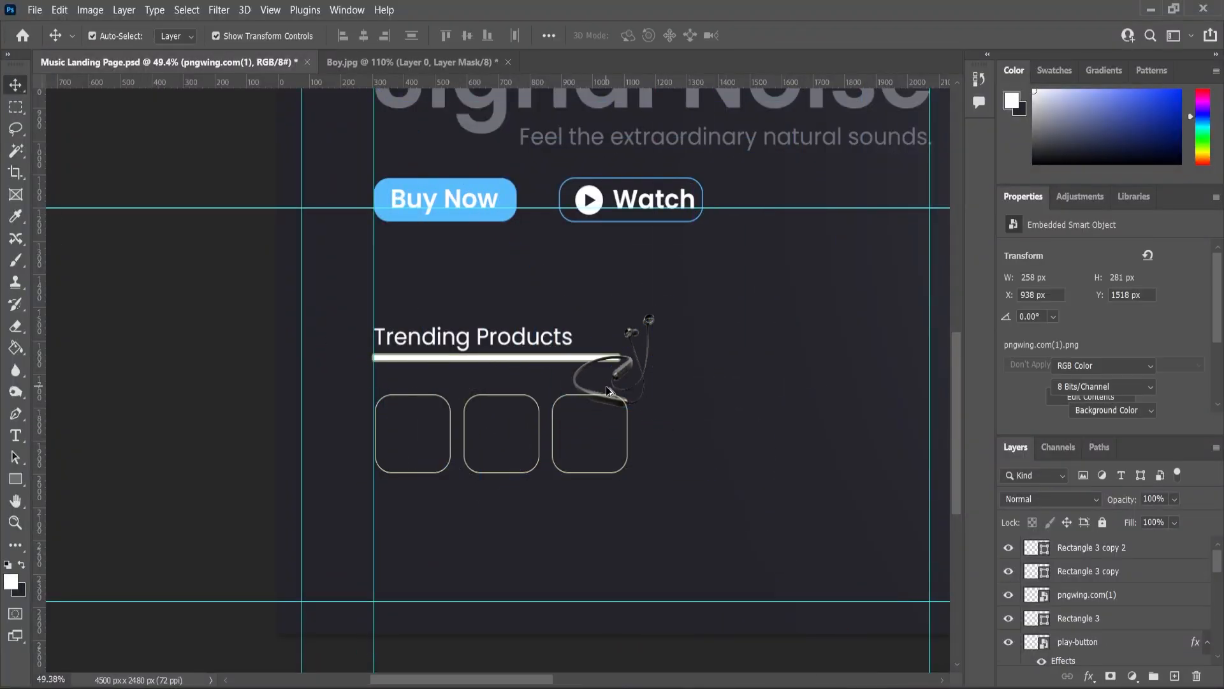
Step: Move the neckband earphones image into the first card and shrink it to about 141 × 152 px
{"action": "scroll", "coordinate": [606, 385], "scroll_direction": "up", "scroll_amount": 3}
{"action": "left_click_drag", "start_coordinate": [622, 363], "coordinate": [350, 447]}
{"action": "key", "text": "ctrl+t"}
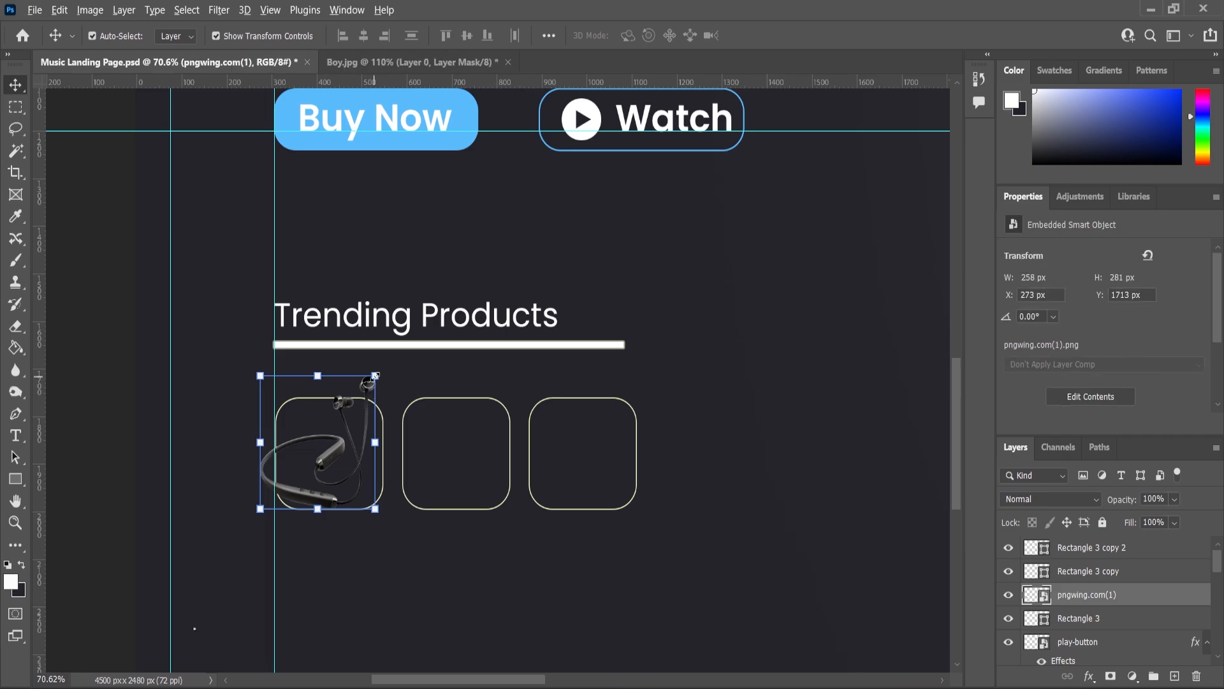
{"action": "left_click_drag", "start_coordinate": [375, 376], "coordinate": [367, 474]}
{"action": "key", "text": "Return"}
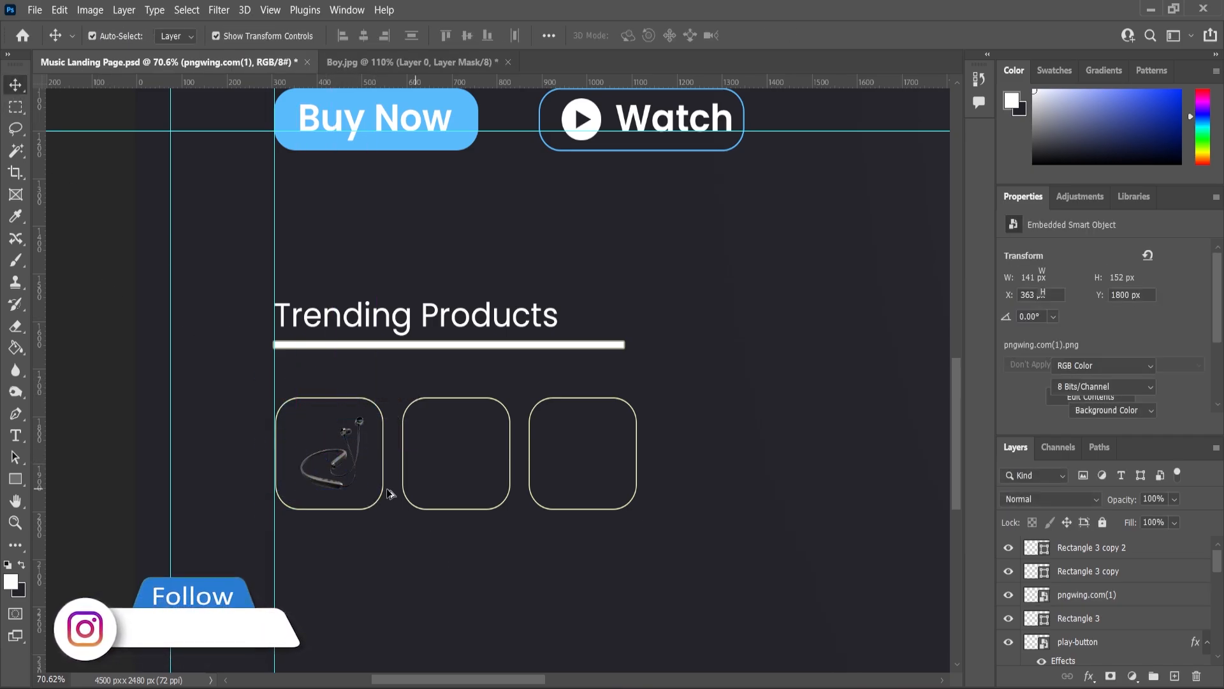
Step: Enlarge the earphones image to about 162 × 175 px and centre it in the first card
{"action": "scroll", "coordinate": [361, 463], "scroll_direction": "up", "scroll_amount": 5}
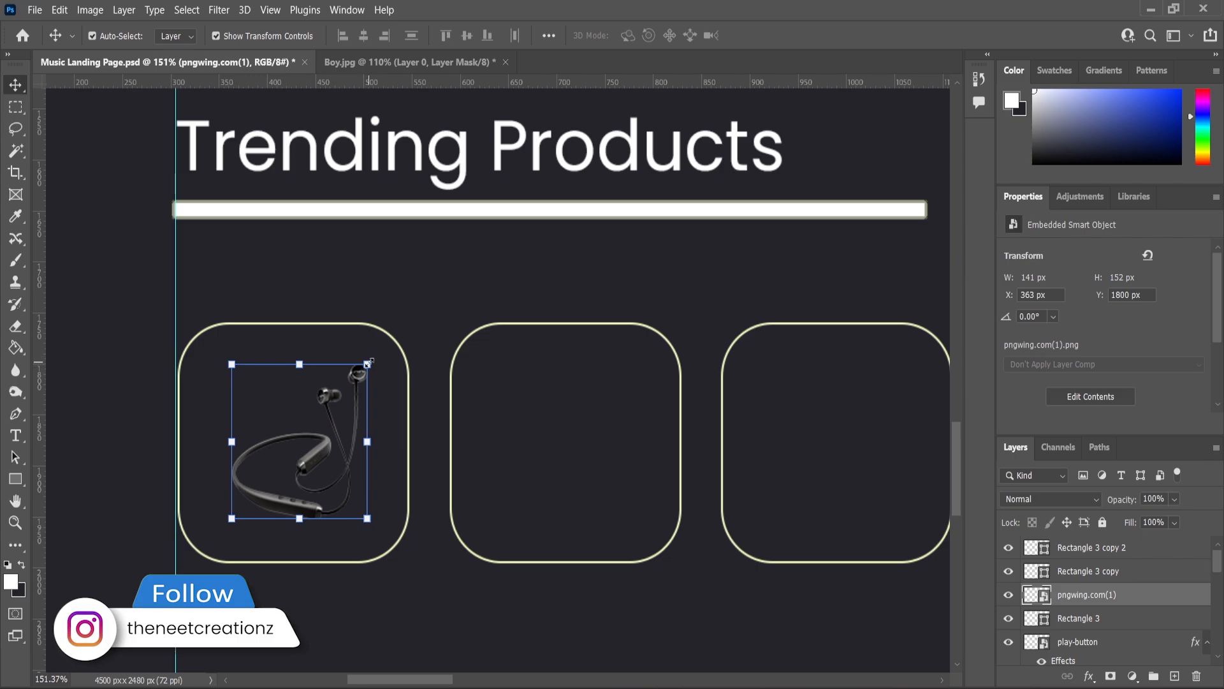
{"action": "left_click_drag", "start_coordinate": [369, 362], "coordinate": [376, 348]}
{"action": "left_click_drag", "start_coordinate": [319, 454], "coordinate": [315, 454]}
{"action": "key", "text": "Return"}
{"action": "scroll", "coordinate": [544, 440], "scroll_direction": "down", "scroll_amount": 6}
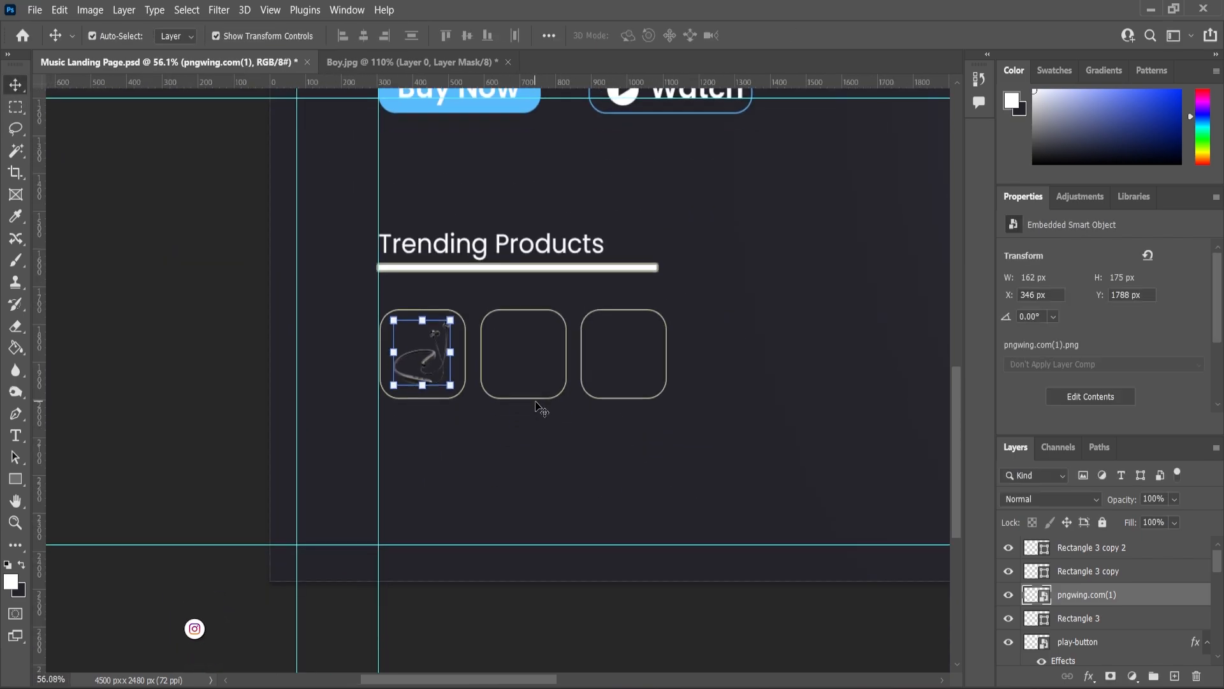
Step: Place the Bluetooth earbuds image from the Music Banner folder above the second card's layer, scaled to about 32.85% and centred in that card
{"action": "left_click", "coordinate": [536, 402]}
{"action": "left_click", "coordinate": [540, 398]}
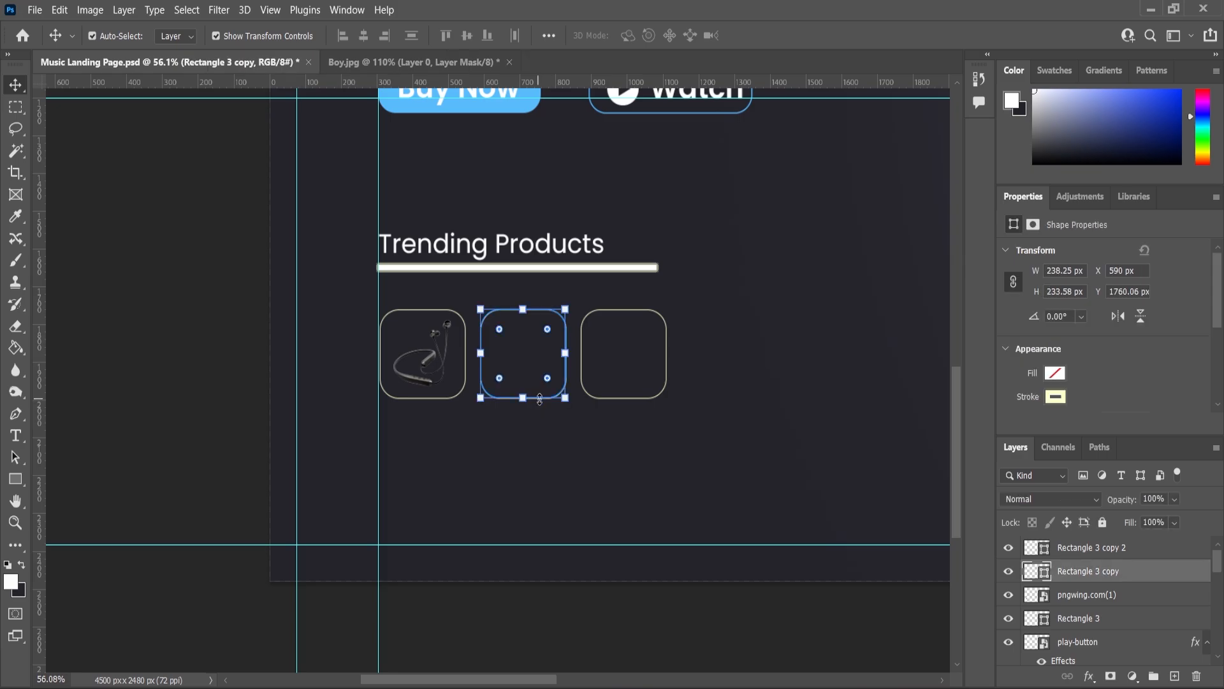
{"action": "left_click", "coordinate": [702, 669]}
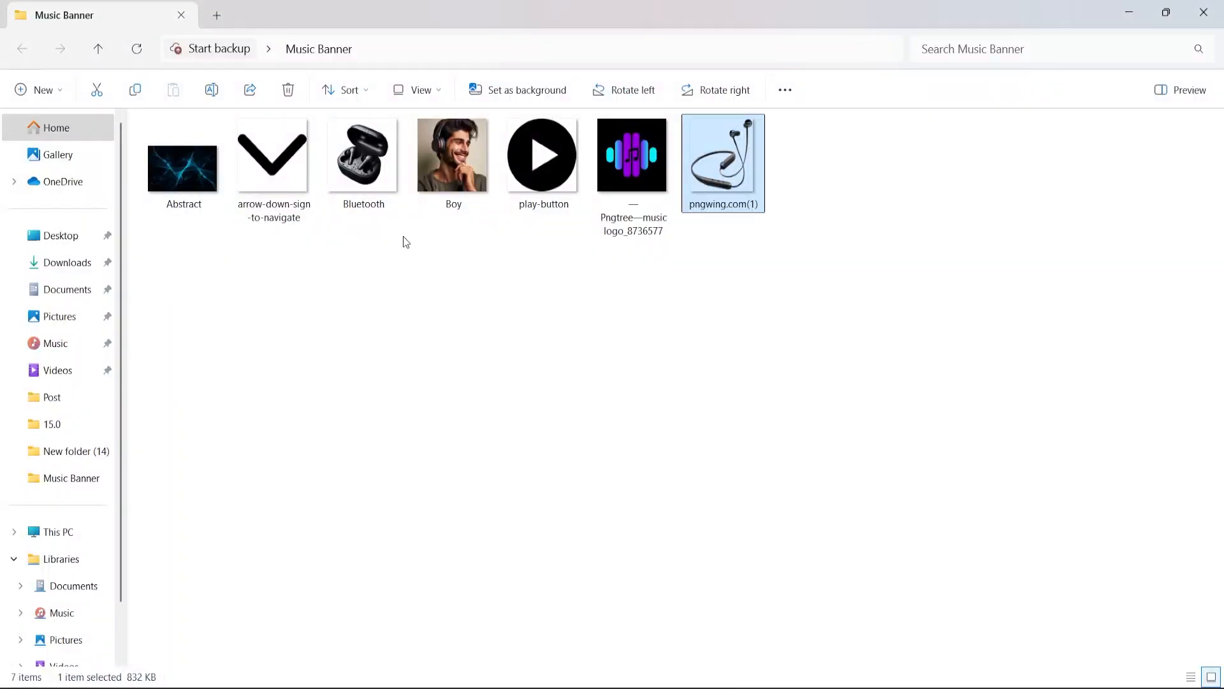
{"action": "left_click_drag", "start_coordinate": [377, 185], "coordinate": [568, 440]}
{"action": "left_click_drag", "start_coordinate": [722, 333], "coordinate": [414, 406]}
{"action": "scroll", "coordinate": [653, 355], "scroll_direction": "up", "scroll_amount": 5}
{"action": "left_click_drag", "start_coordinate": [508, 367], "coordinate": [480, 366]}
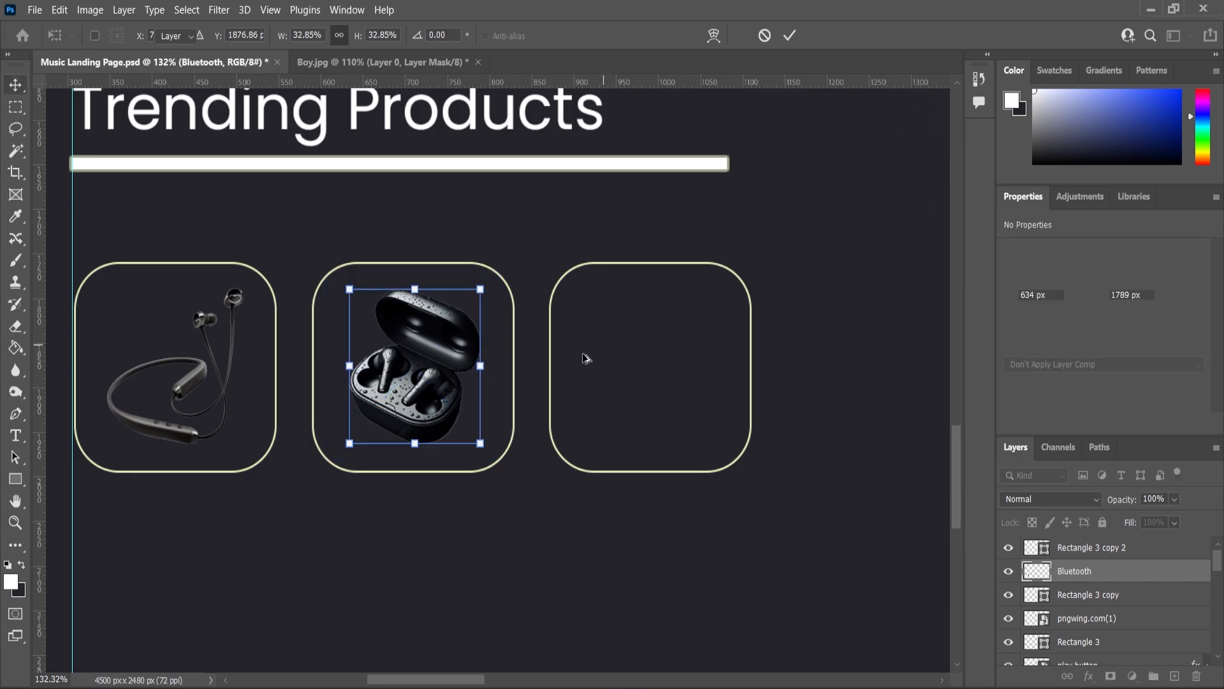
{"action": "scroll", "coordinate": [586, 359], "scroll_direction": "down", "scroll_amount": 4}
{"action": "key", "text": "Return"}
Step: Draw a small circle about 23 px in diameter with the Ellipse tool, just below the gap between the first two cards
{"action": "scroll", "coordinate": [560, 463], "scroll_direction": "up", "scroll_amount": 2}
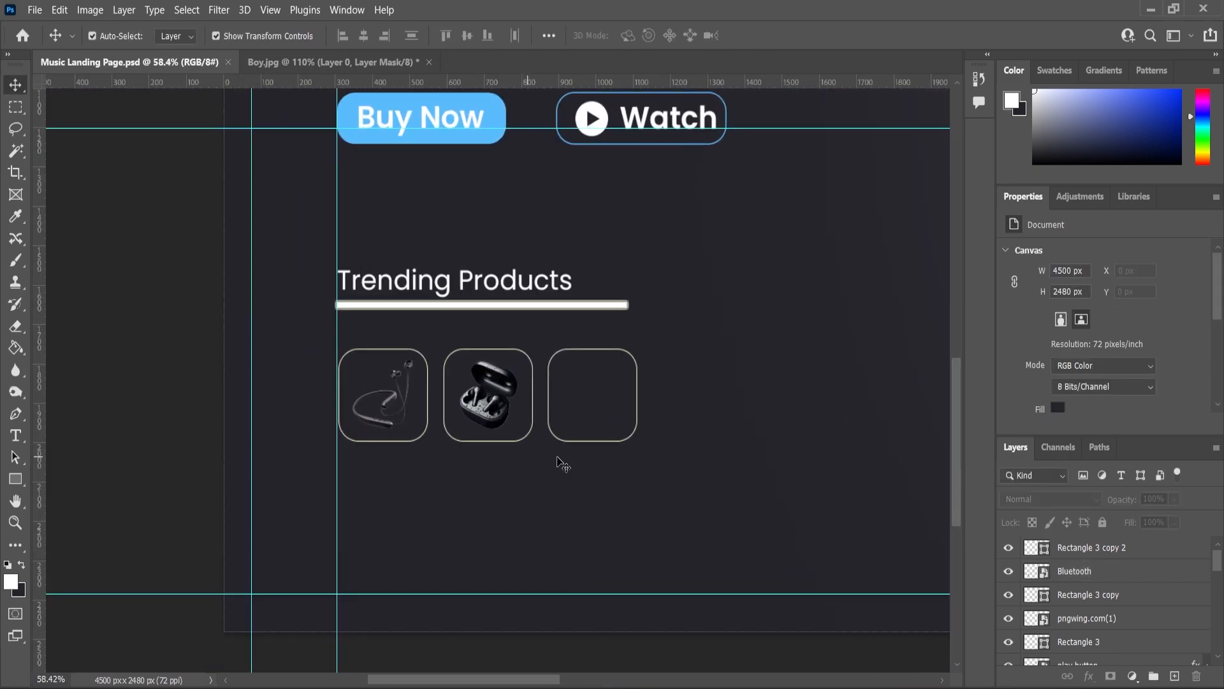
{"action": "right_click", "coordinate": [14, 483]}
{"action": "left_click", "coordinate": [38, 494]}
{"action": "scroll", "coordinate": [415, 484], "scroll_direction": "up", "scroll_amount": 2}
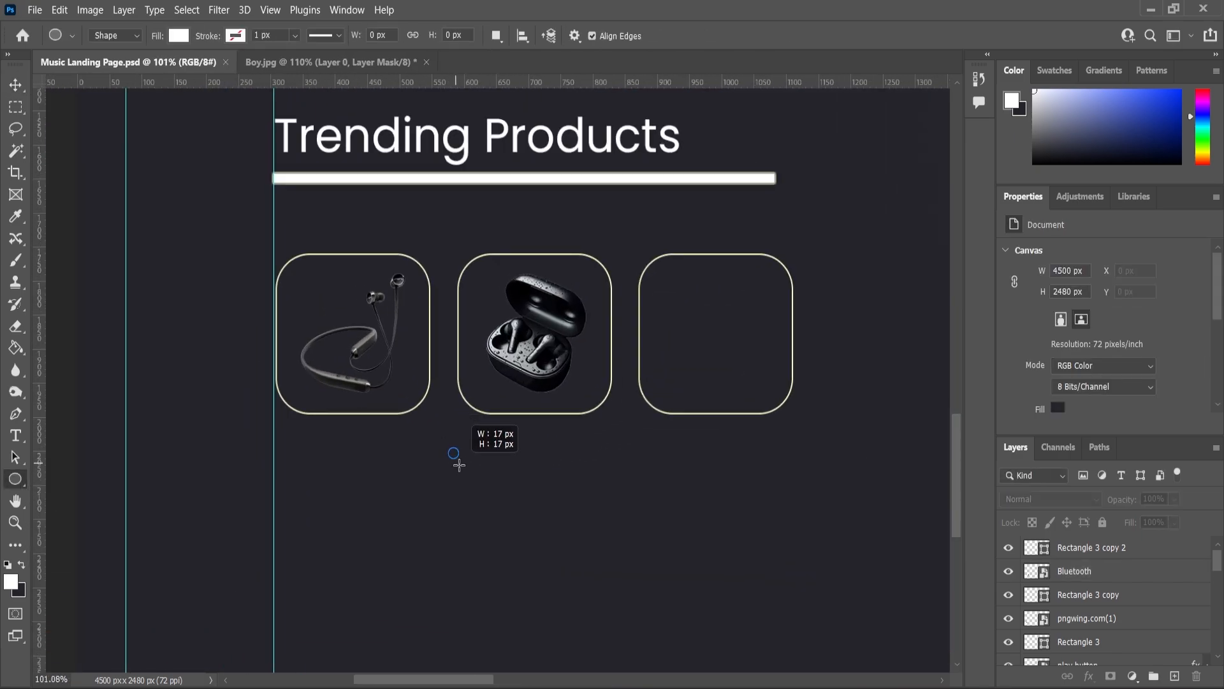
{"action": "left_click_drag", "start_coordinate": [459, 465], "coordinate": [463, 469]}
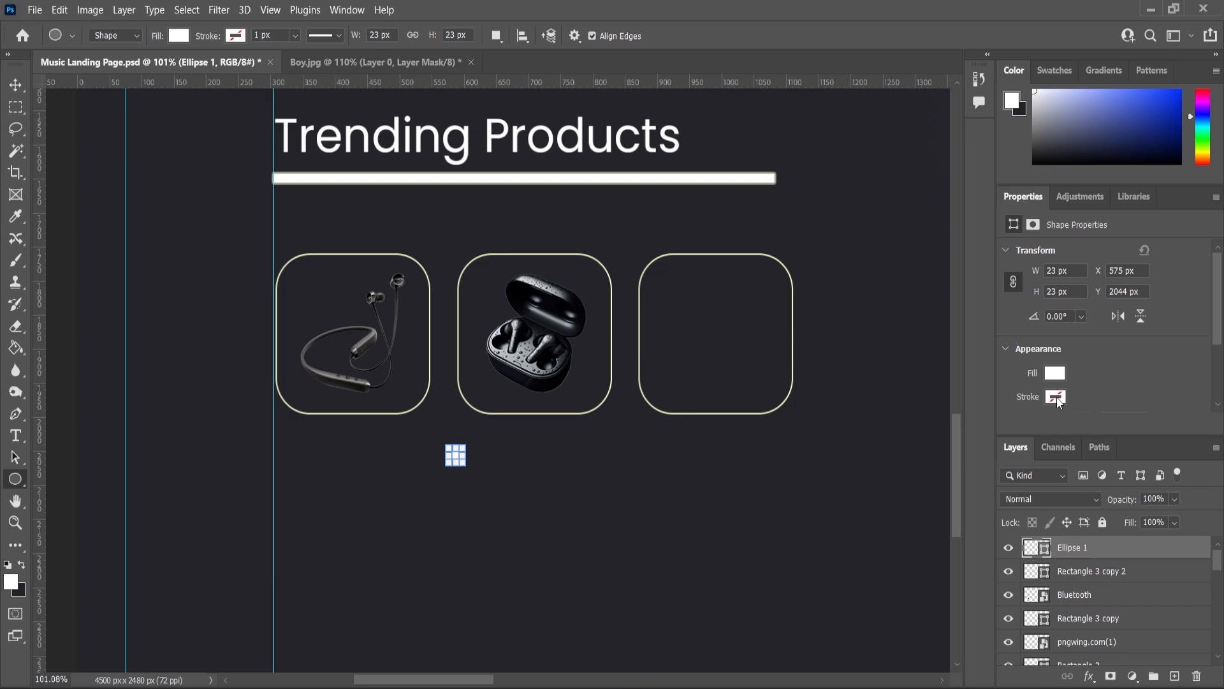
Step: Give the small circle a pale yellow stroke and no fill
{"action": "left_click", "coordinate": [1055, 398]}
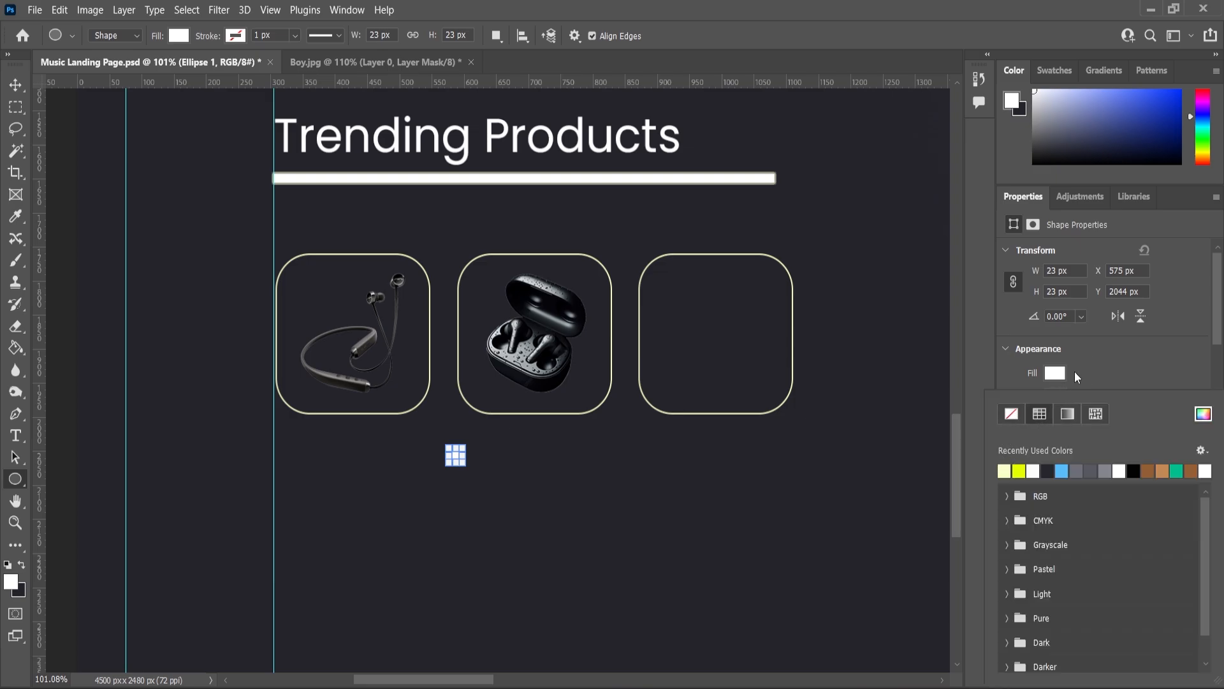
{"action": "left_click", "coordinate": [16, 85]}
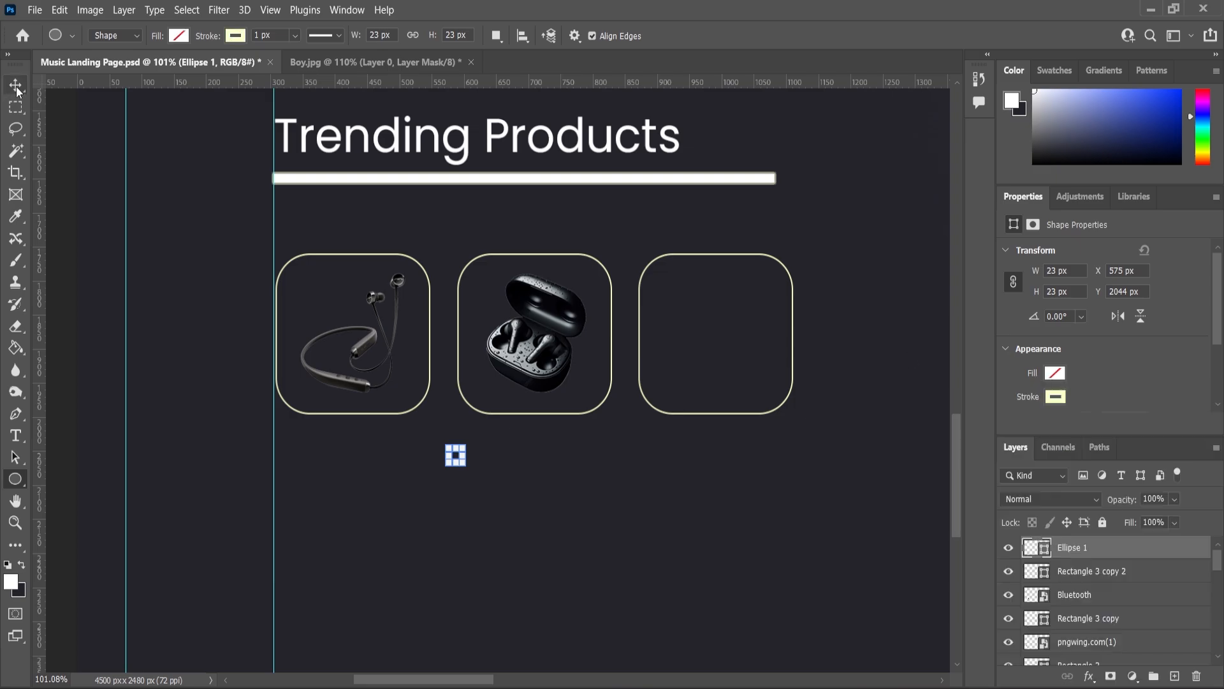
{"action": "left_click", "coordinate": [358, 416]}
Step: Duplicate the small circle to about X 611 px on the same row and give the copy a pale yellow fill with no stroke
{"action": "scroll", "coordinate": [470, 461], "scroll_direction": "up", "scroll_amount": 6}
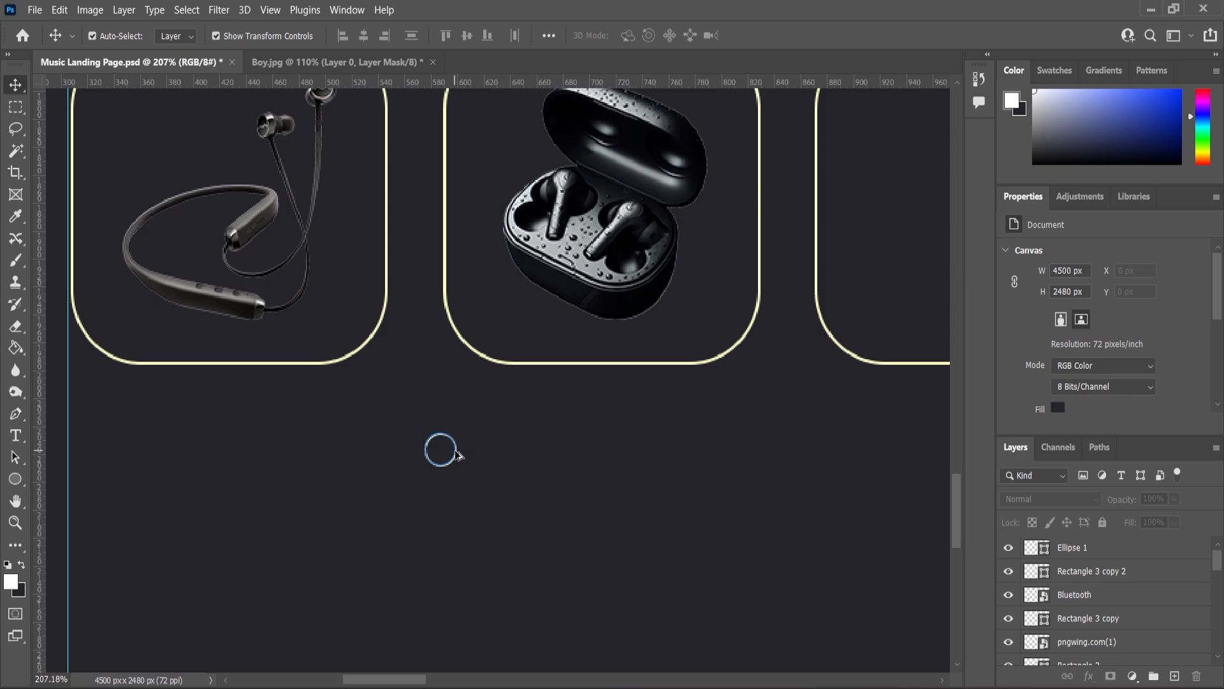
{"action": "left_click_drag", "start_coordinate": [458, 454], "coordinate": [507, 461]}
{"action": "left_click", "coordinate": [1054, 372]}
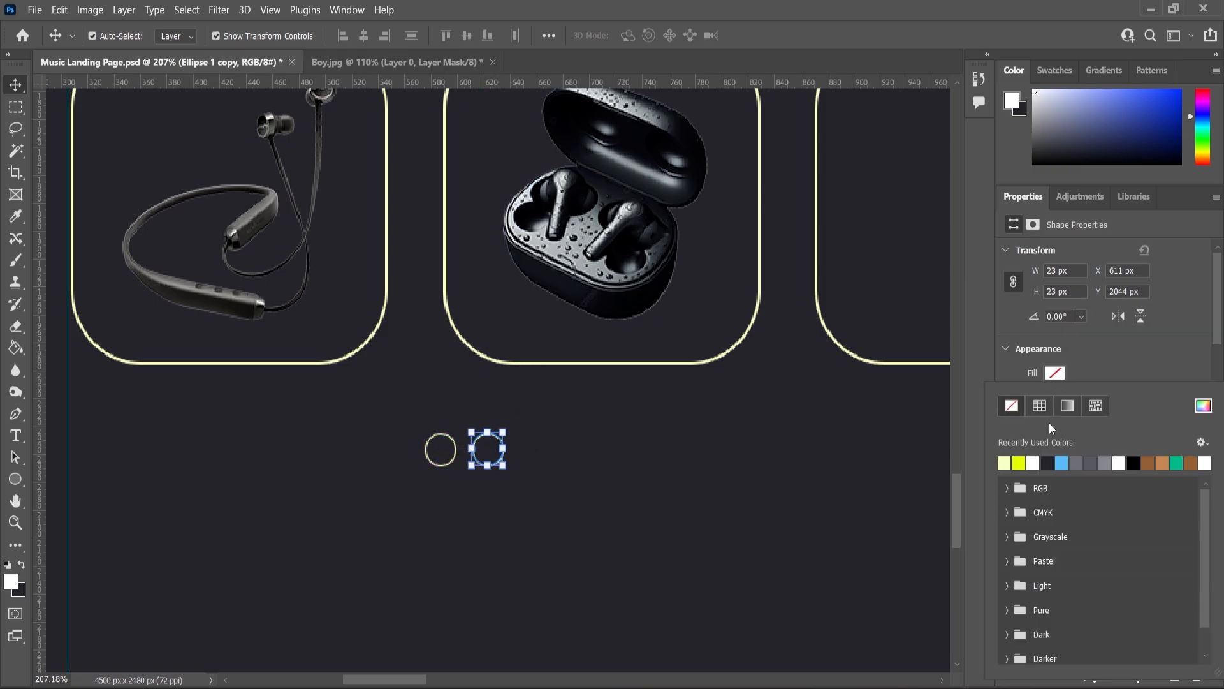
{"action": "left_click", "coordinate": [1008, 462]}
{"action": "left_click", "coordinate": [1057, 397]}
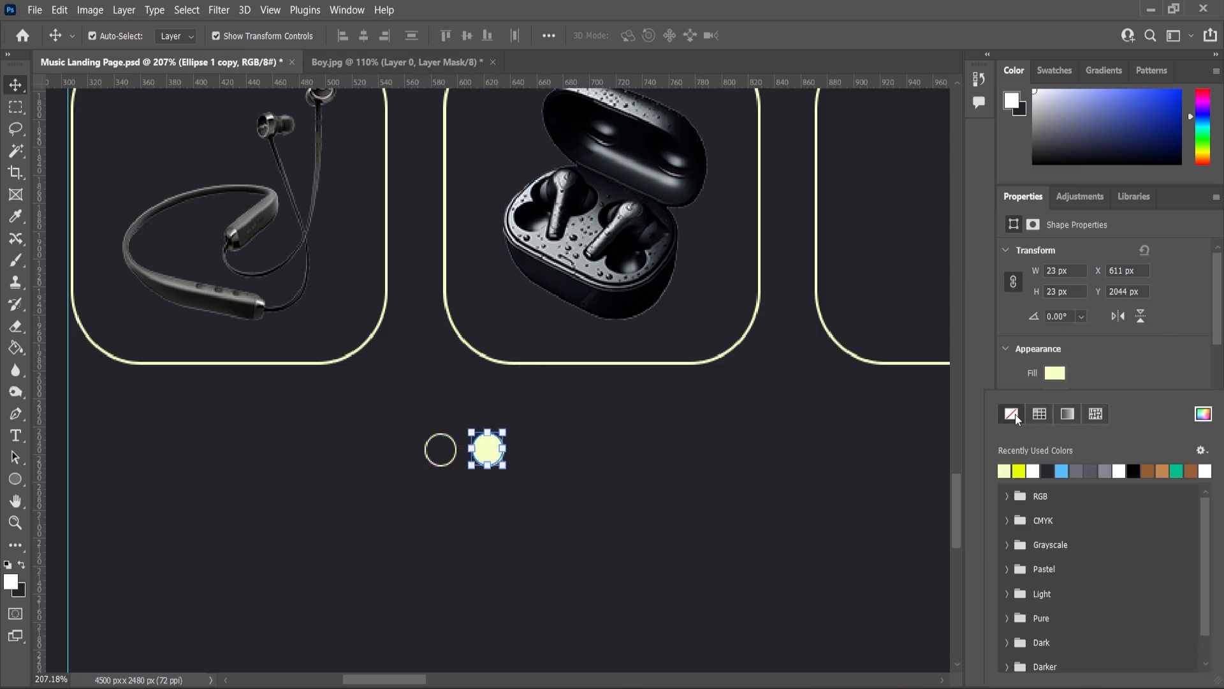
{"action": "left_click", "coordinate": [16, 87]}
Step: Duplicate the outlined circle and place the copy at about X 656 px, on the far side of the filled circle
{"action": "left_click", "coordinate": [438, 467]}
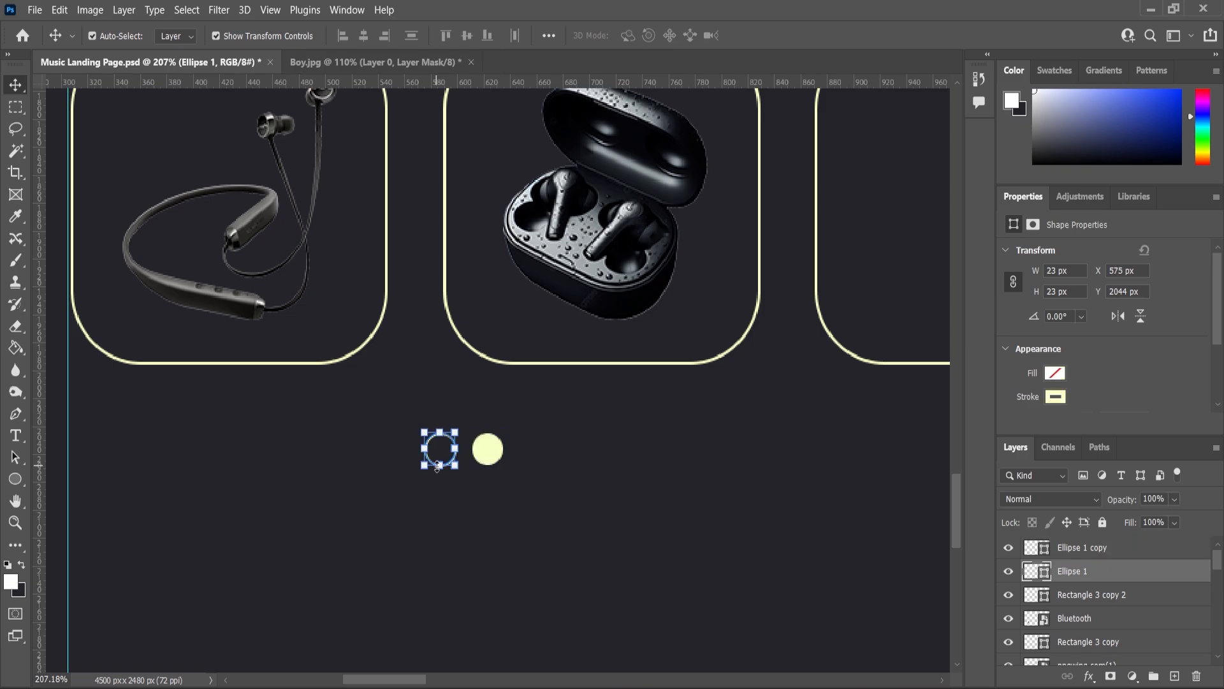
{"action": "key", "text": "ctrl+j"}
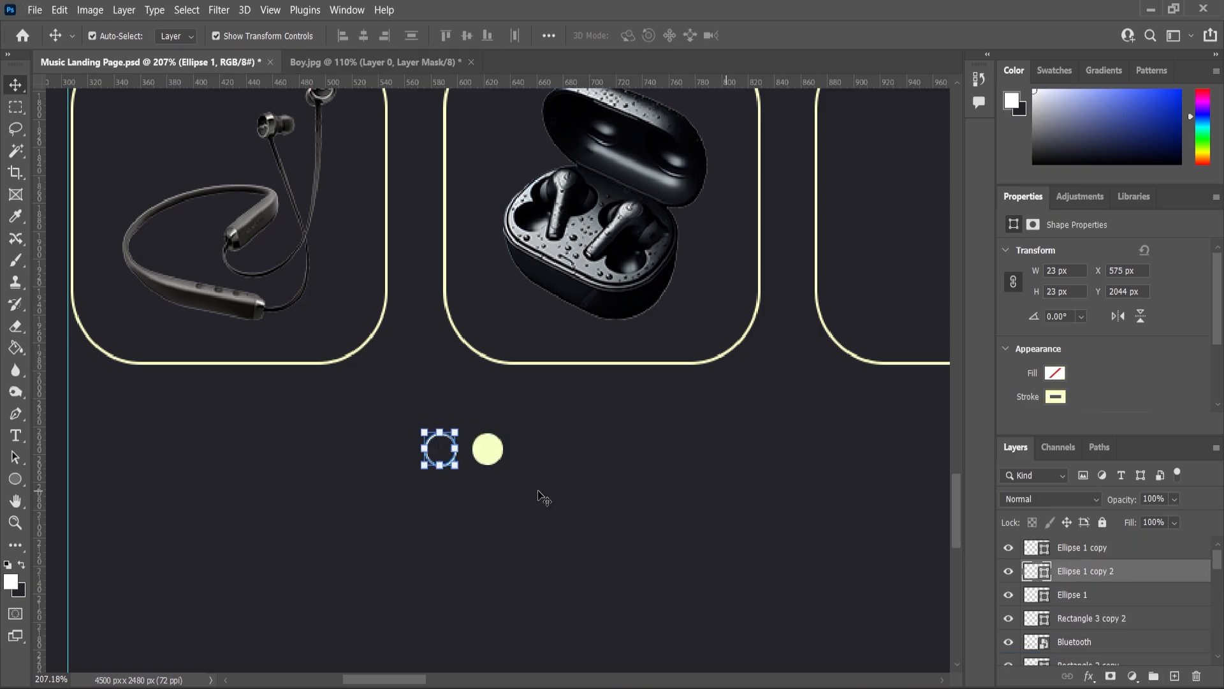
{"action": "scroll", "coordinate": [408, 445], "scroll_direction": "up", "scroll_amount": 3}
{"action": "mouse_move", "coordinate": [469, 453]}
{"action": "left_mouse_down"}
{"action": "mouse_move", "coordinate": [622, 452]}
{"action": "mouse_move", "coordinate": [476, 471]}
{"action": "left_mouse_up"}
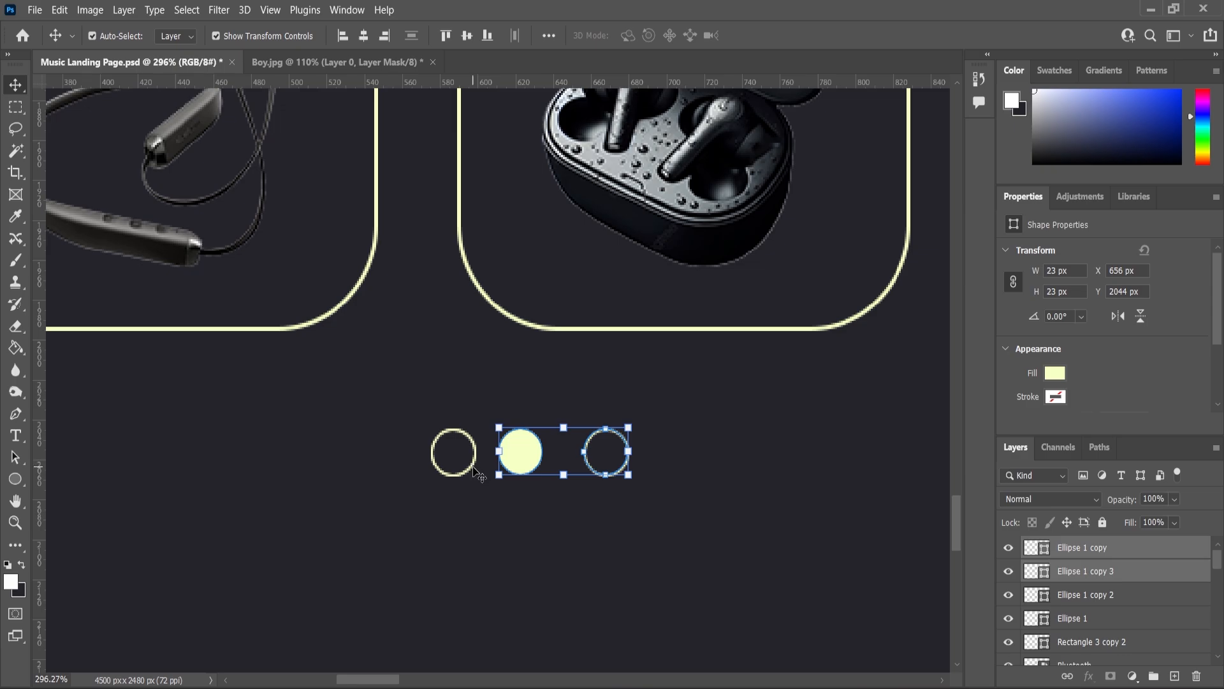
Step: Distribute the filled circle and the outlined circles on either side of it evenly along the row
{"action": "left_click", "coordinate": [1079, 595], "text": "shift"}
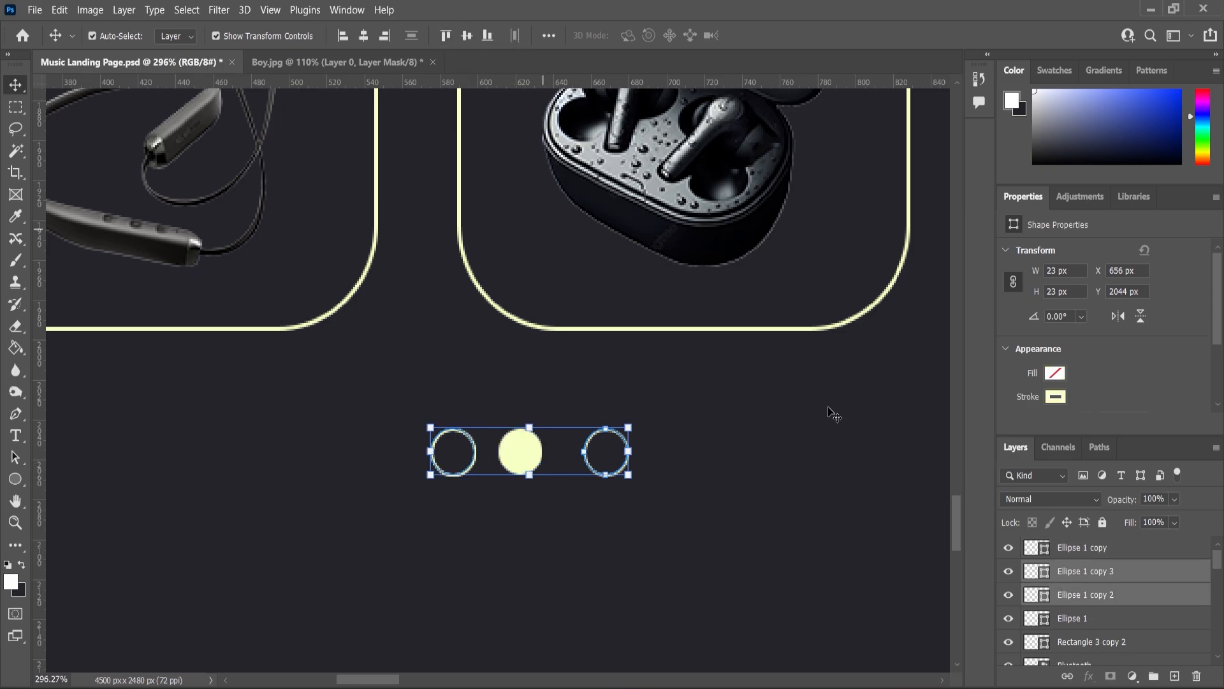
{"action": "left_click", "coordinate": [1080, 549], "text": "shift"}
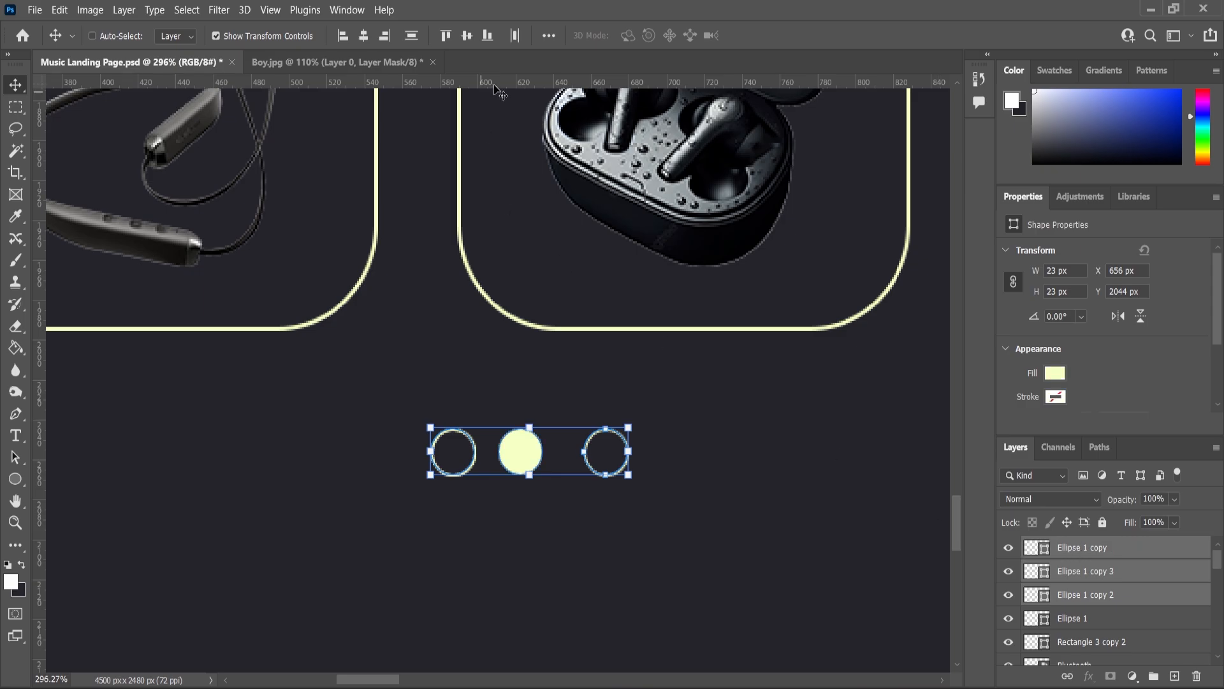
{"action": "left_click", "coordinate": [515, 36]}
{"action": "scroll", "coordinate": [563, 454], "scroll_direction": "down", "scroll_amount": 5}
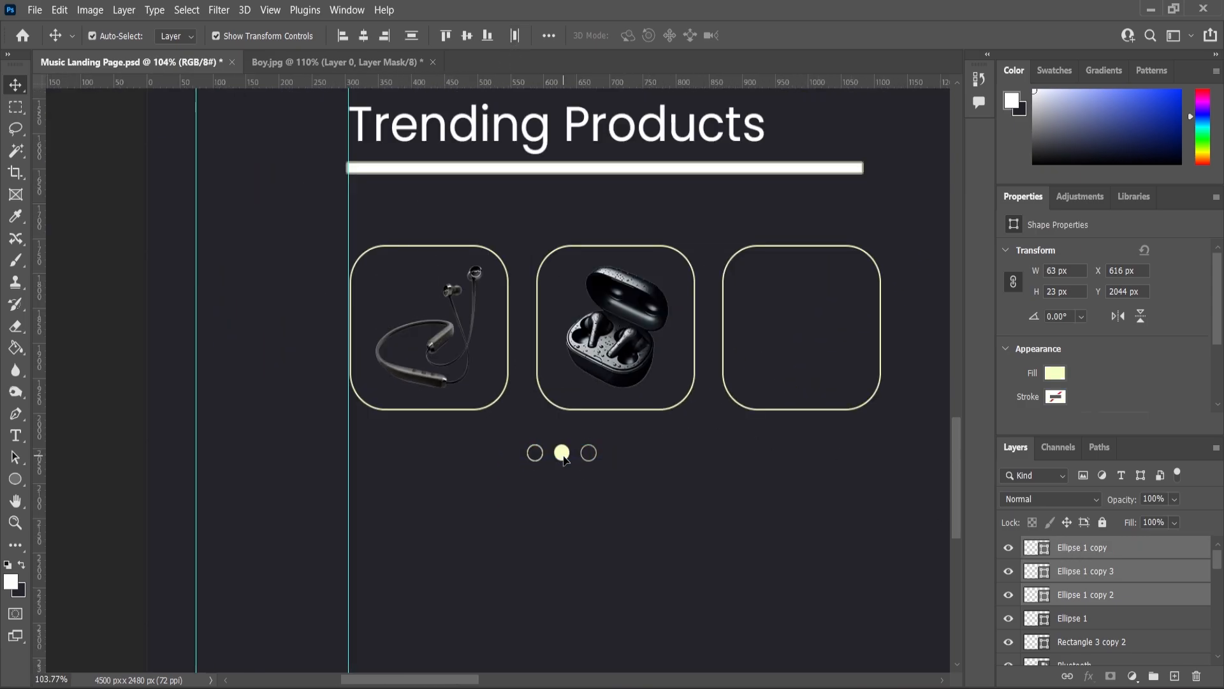
{"action": "left_click_drag", "start_coordinate": [564, 458], "coordinate": [602, 462]}
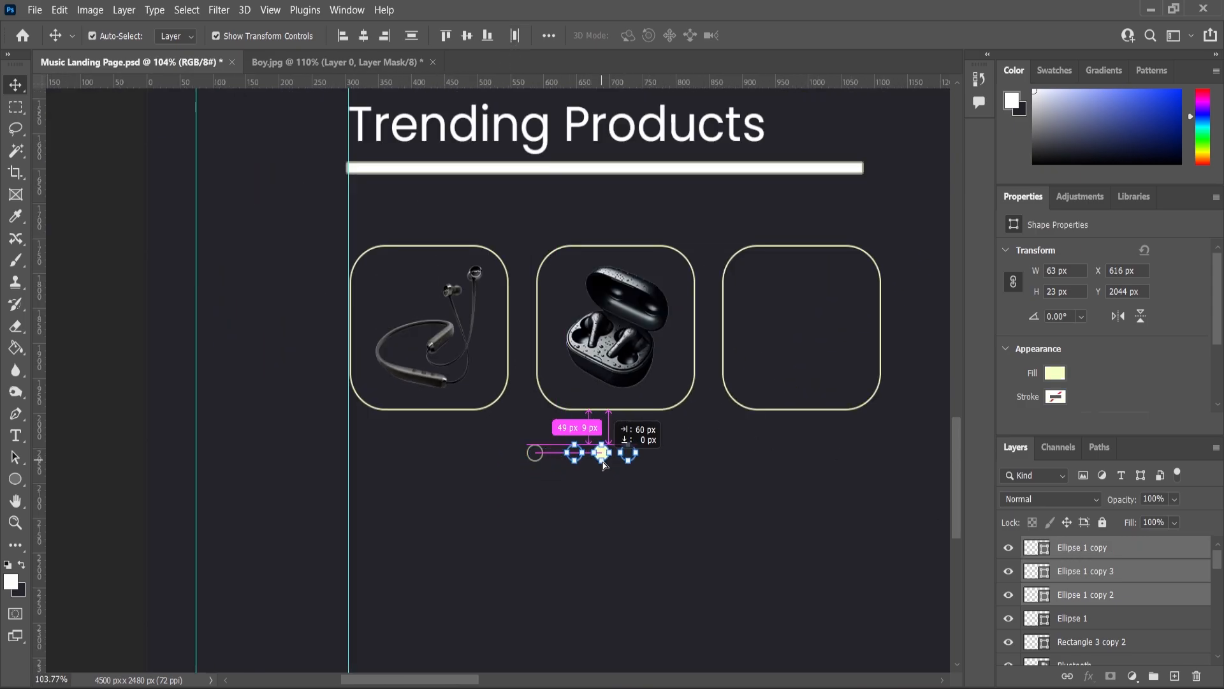
{"action": "left_click", "coordinate": [121, 470], "text": "ctrl"}
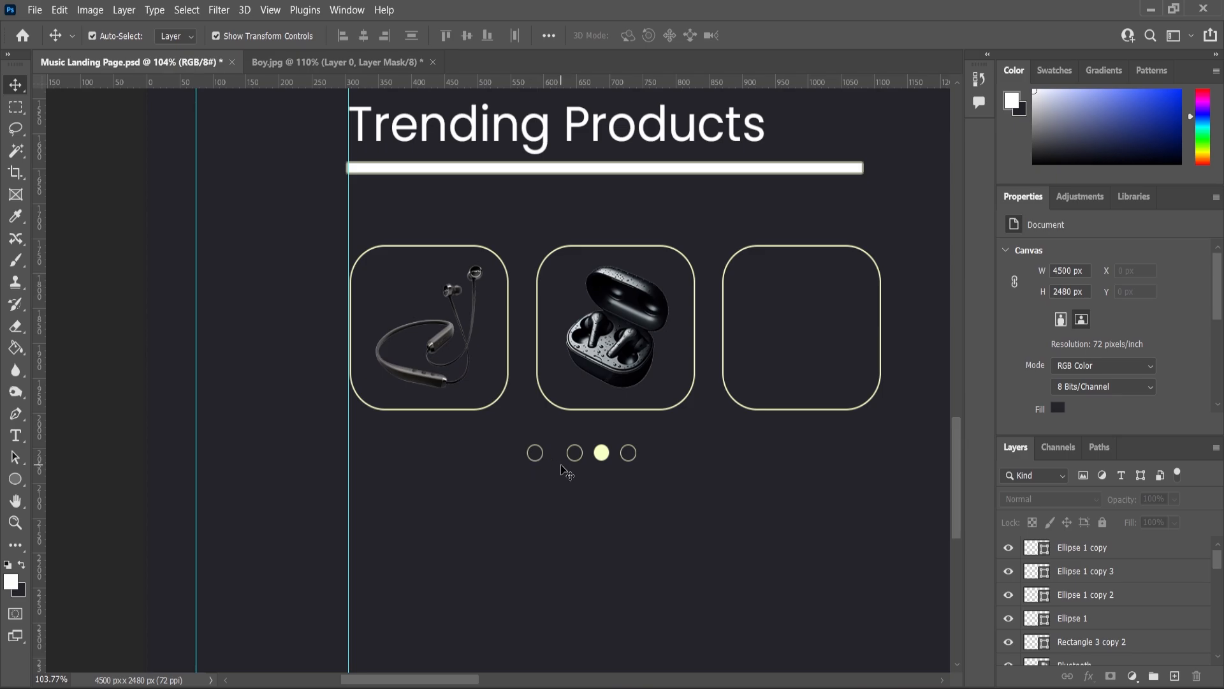
{"action": "scroll", "coordinate": [539, 463], "scroll_direction": "up", "scroll_amount": 4}
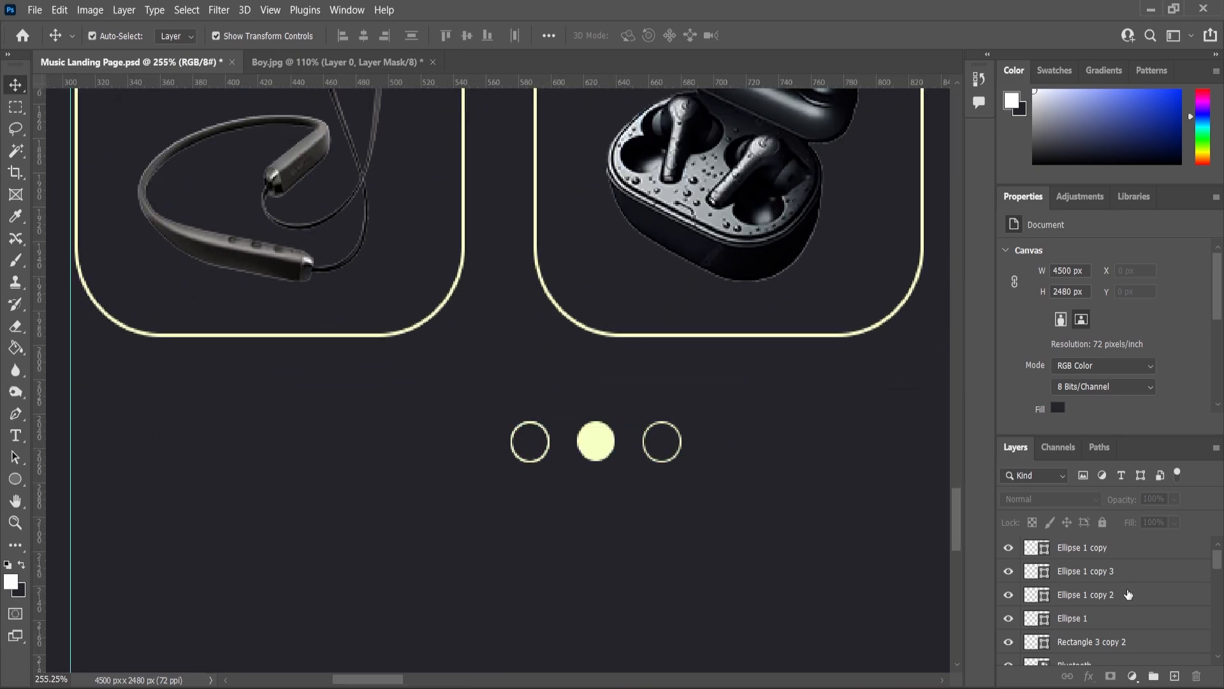
Step: Move all four circle layers together along their row to about X 641 px, beneath the second card
{"action": "left_click", "coordinate": [1073, 622]}
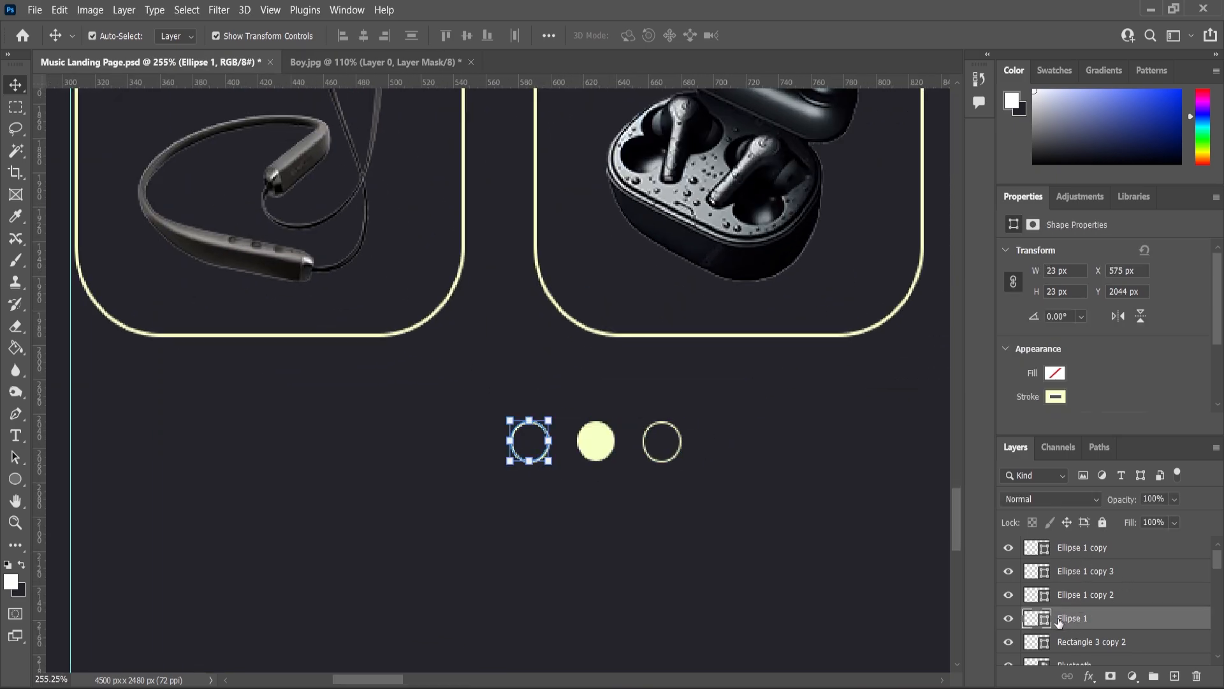
{"action": "left_click", "coordinate": [1069, 552], "text": "shift"}
{"action": "left_click_drag", "start_coordinate": [603, 450], "coordinate": [710, 448]}
{"action": "scroll", "coordinate": [498, 488], "scroll_direction": "down", "scroll_amount": 4}
{"action": "scroll", "coordinate": [592, 482], "scroll_direction": "up", "scroll_amount": 2}
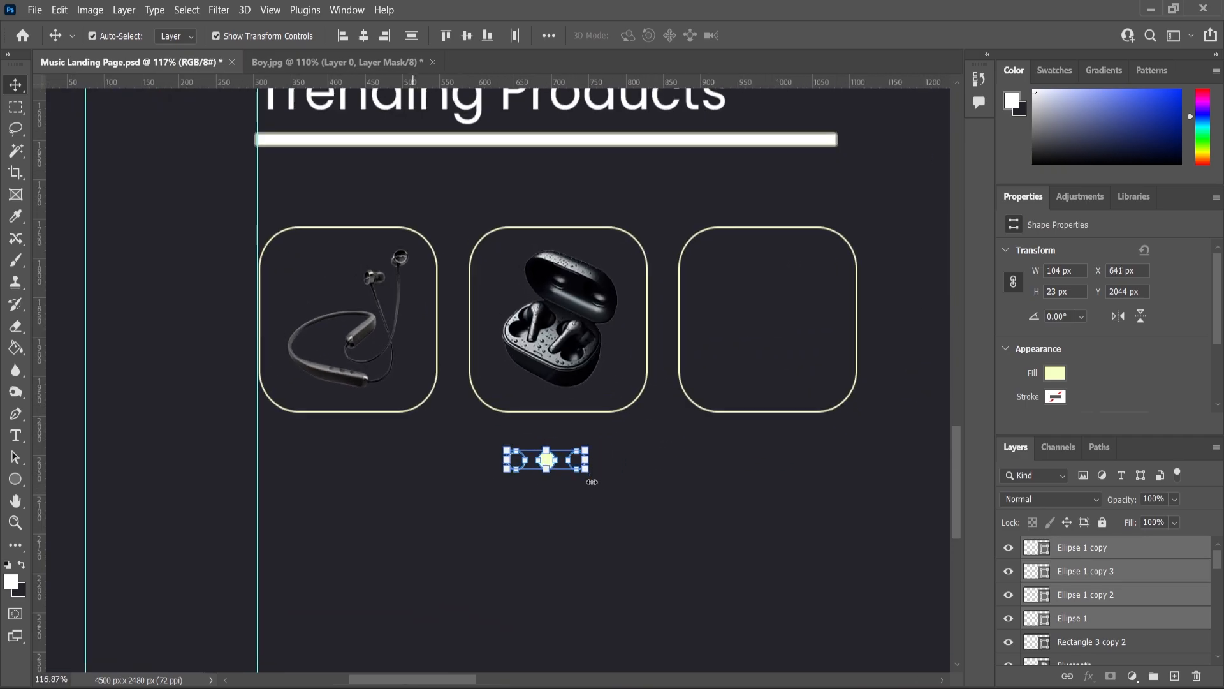
Step: Group the four circle layers and keep the group centred beneath the second card
{"action": "key", "text": "ctrl+g"}
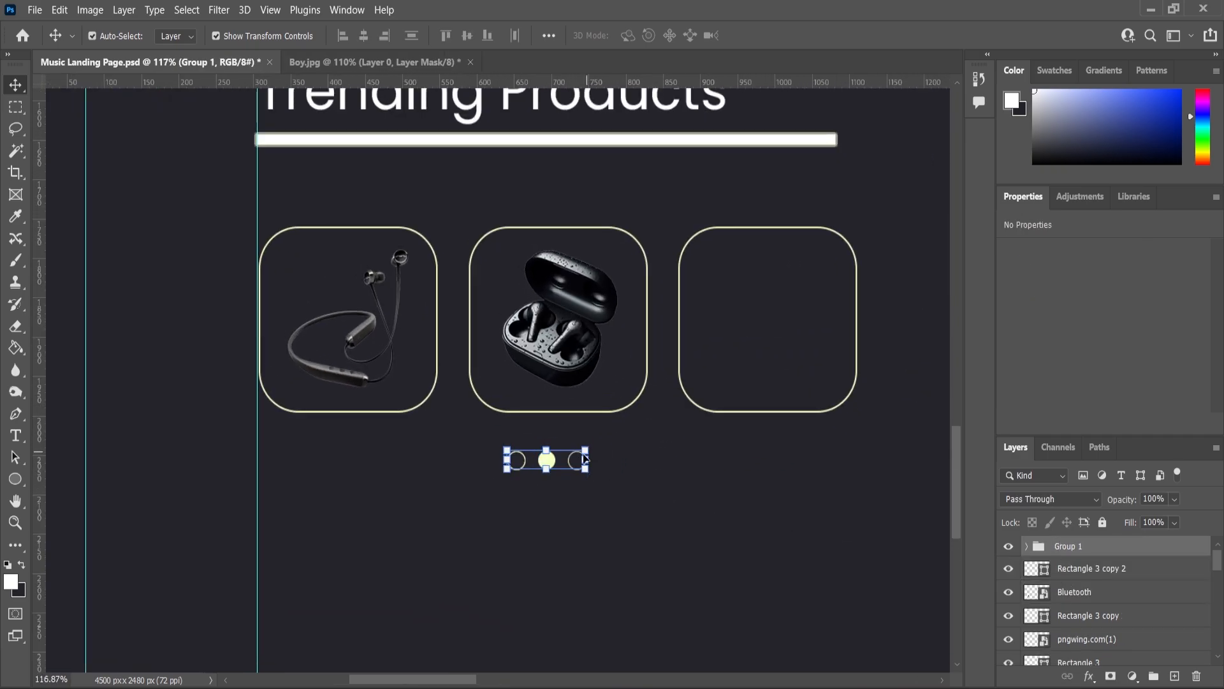
{"action": "left_click_drag", "start_coordinate": [547, 466], "coordinate": [556, 466]}
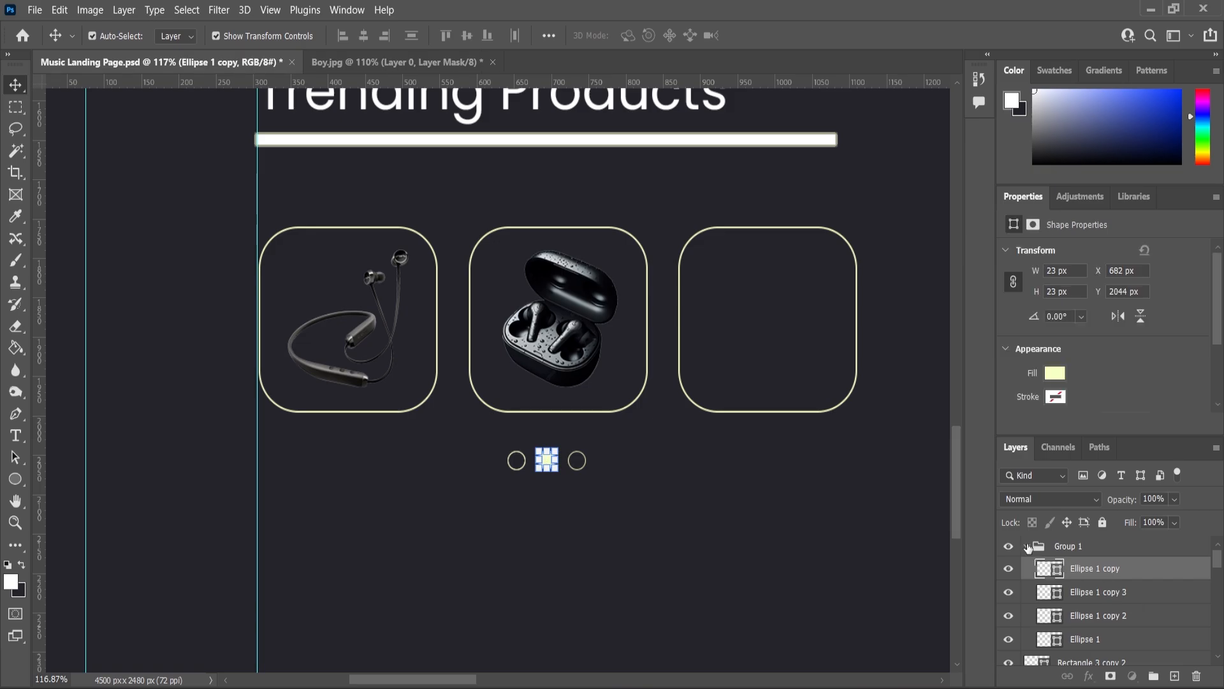
{"action": "key", "text": "ctrl+z"}
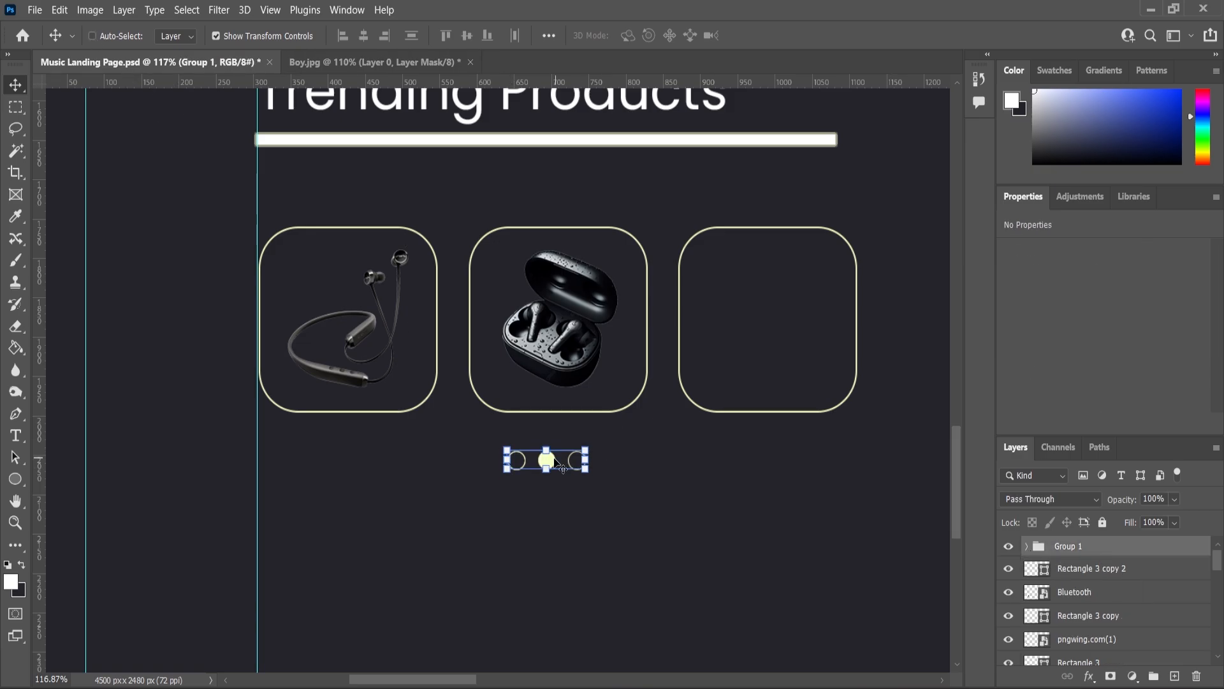
{"action": "left_click_drag", "start_coordinate": [567, 462], "coordinate": [565, 461]}
{"action": "scroll", "coordinate": [479, 489], "scroll_direction": "down", "scroll_amount": 3}
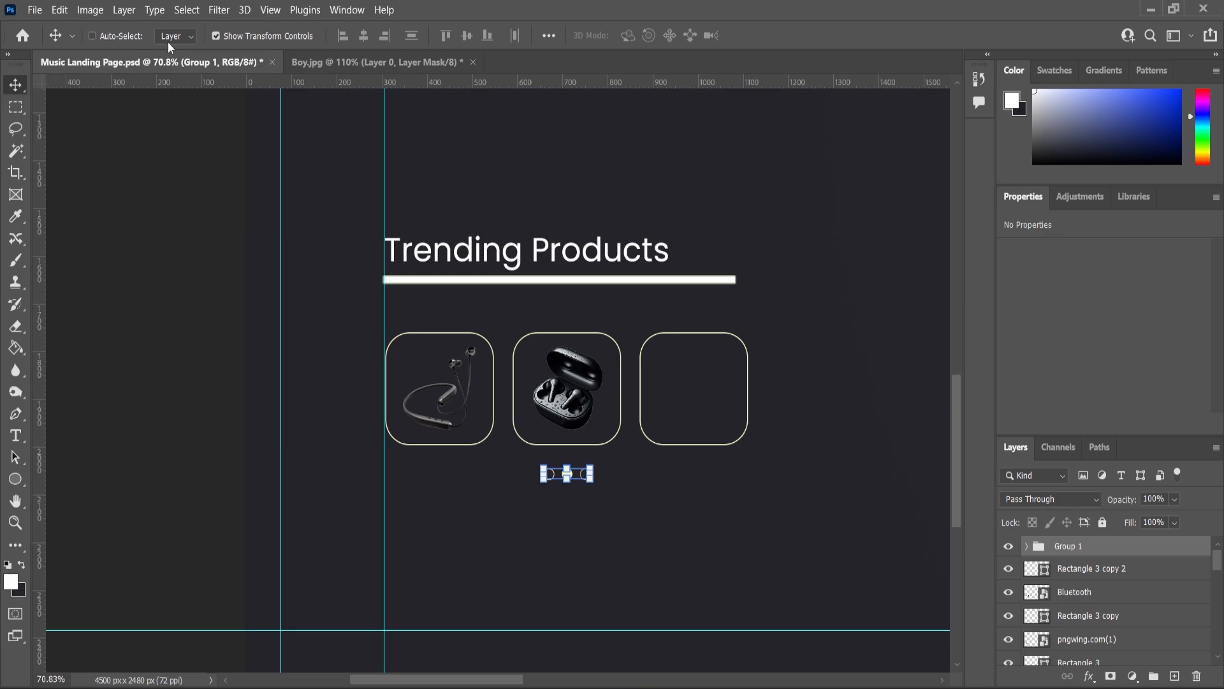
{"action": "left_click", "coordinate": [176, 349]}
Step: Place the arrow-down-sign-to-navigate image, rotate it -90° and scale it to about 73 × 129 px just beyond the third card
{"action": "scroll", "coordinate": [361, 429], "scroll_direction": "down", "scroll_amount": 2}
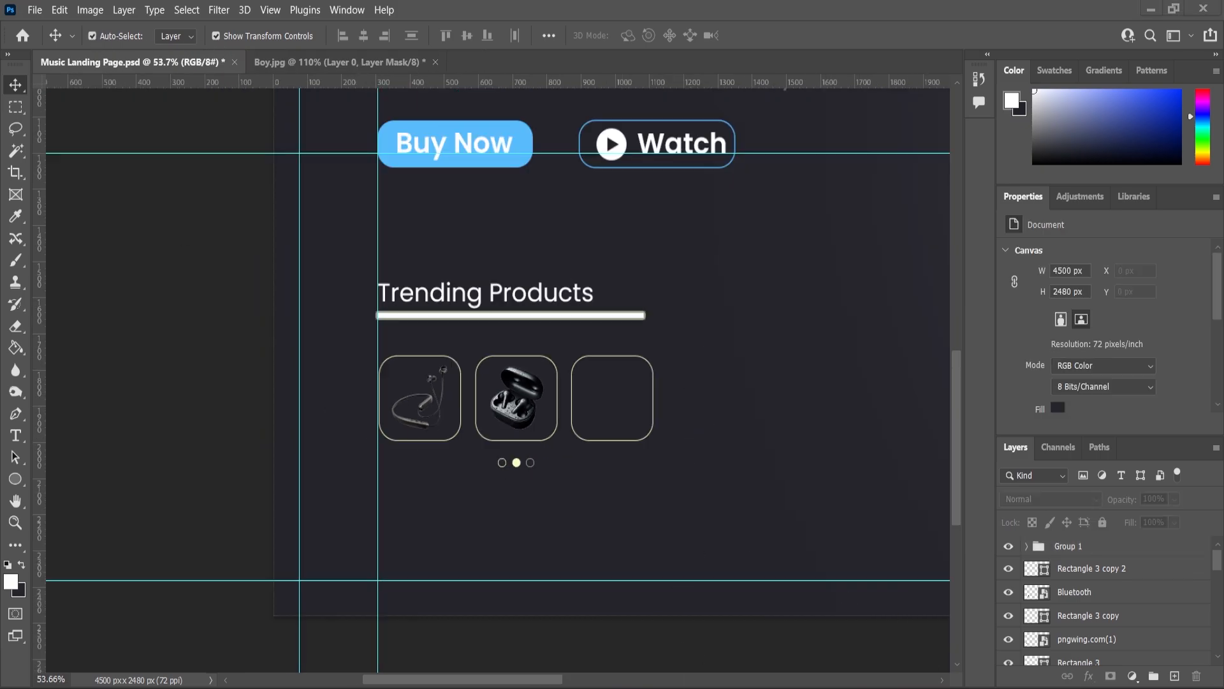
{"action": "key", "text": "alt+Tab"}
{"action": "left_click_drag", "start_coordinate": [274, 167], "coordinate": [676, 454]}
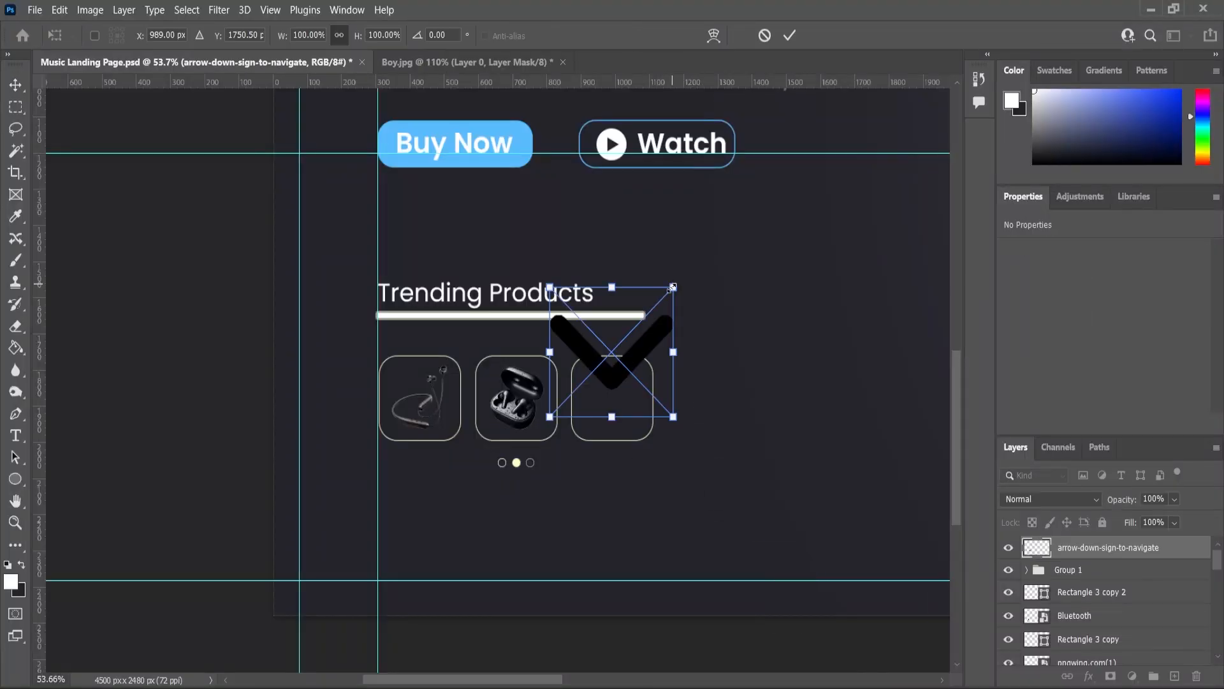
{"action": "left_click_drag", "start_coordinate": [673, 287], "coordinate": [683, 392]}
{"action": "left_click", "coordinate": [15, 84]}
Step: Scale the arrow down to about 45 × 81 px, keeping it vertically centred on the cards
{"action": "scroll", "coordinate": [684, 392], "scroll_direction": "up", "scroll_amount": 5}
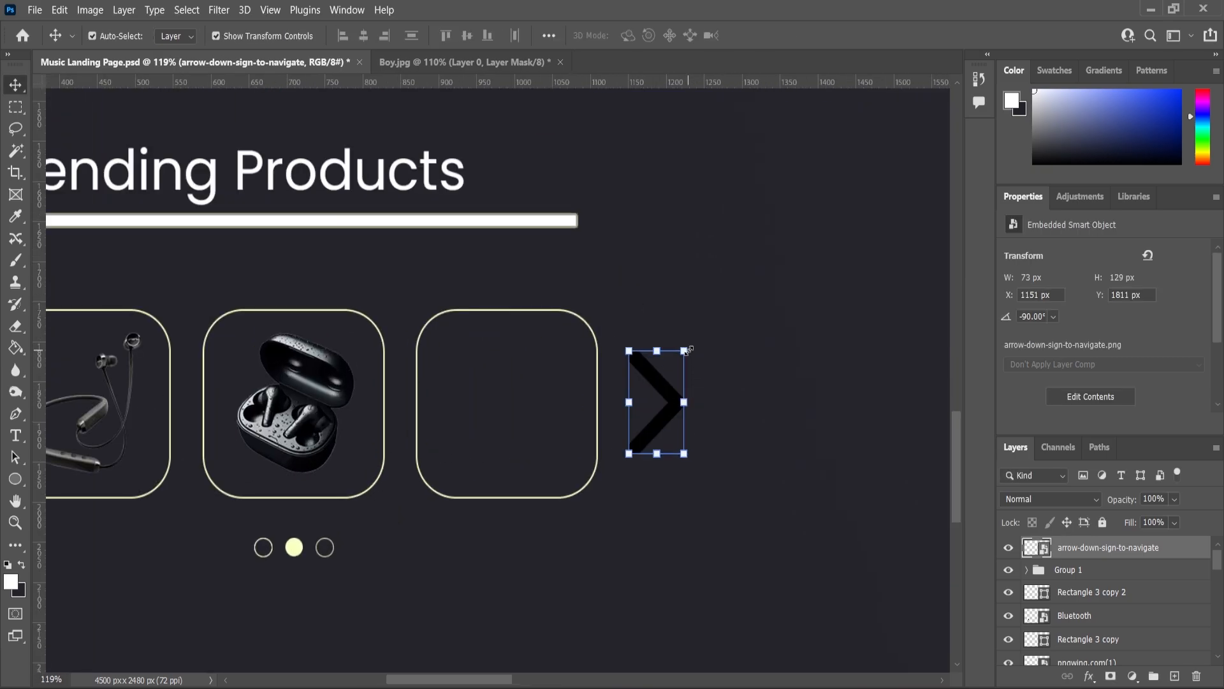
{"action": "key", "text": "ctrl+t"}
{"action": "left_click_drag", "start_coordinate": [708, 352], "coordinate": [687, 370]}
{"action": "key", "text": "Return"}
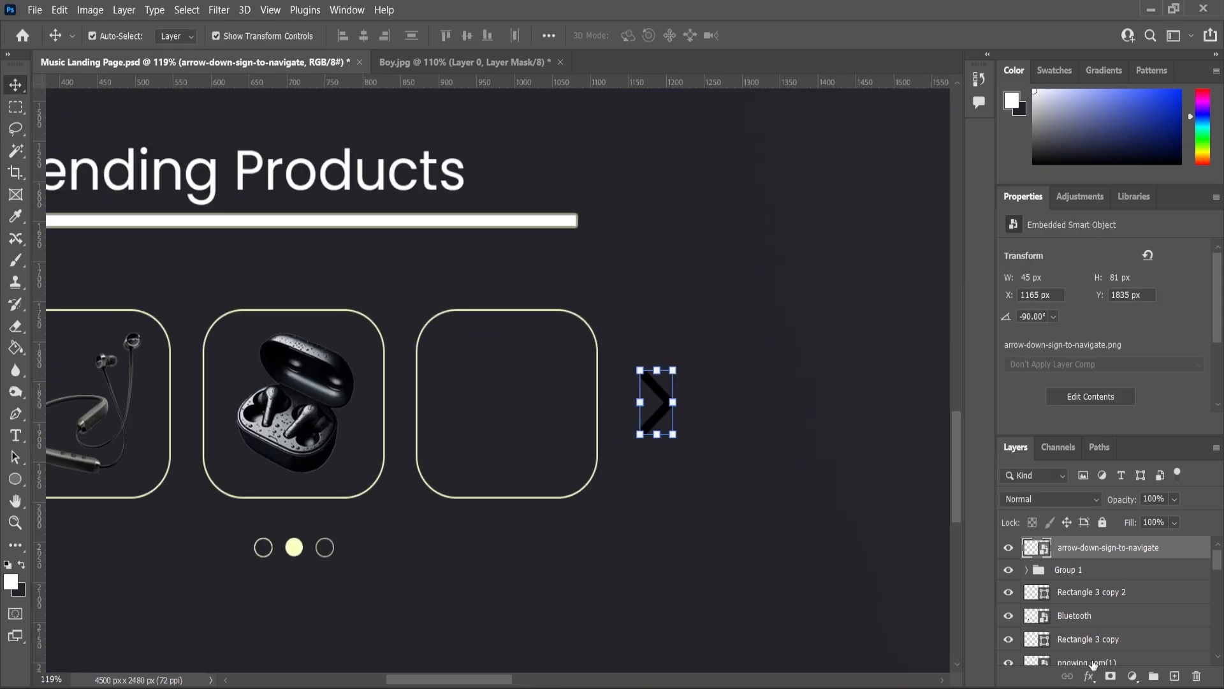
Step: Apply a white Color Overlay layer style to the arrow
{"action": "left_click", "coordinate": [1089, 676]}
{"action": "left_click", "coordinate": [1126, 611]}
{"action": "left_click", "coordinate": [1138, 310]}
Step: Move the arrow closer to the third card, to about X 1153 px, Y 1835 px
{"action": "scroll", "coordinate": [661, 402], "scroll_direction": "up", "scroll_amount": 3}
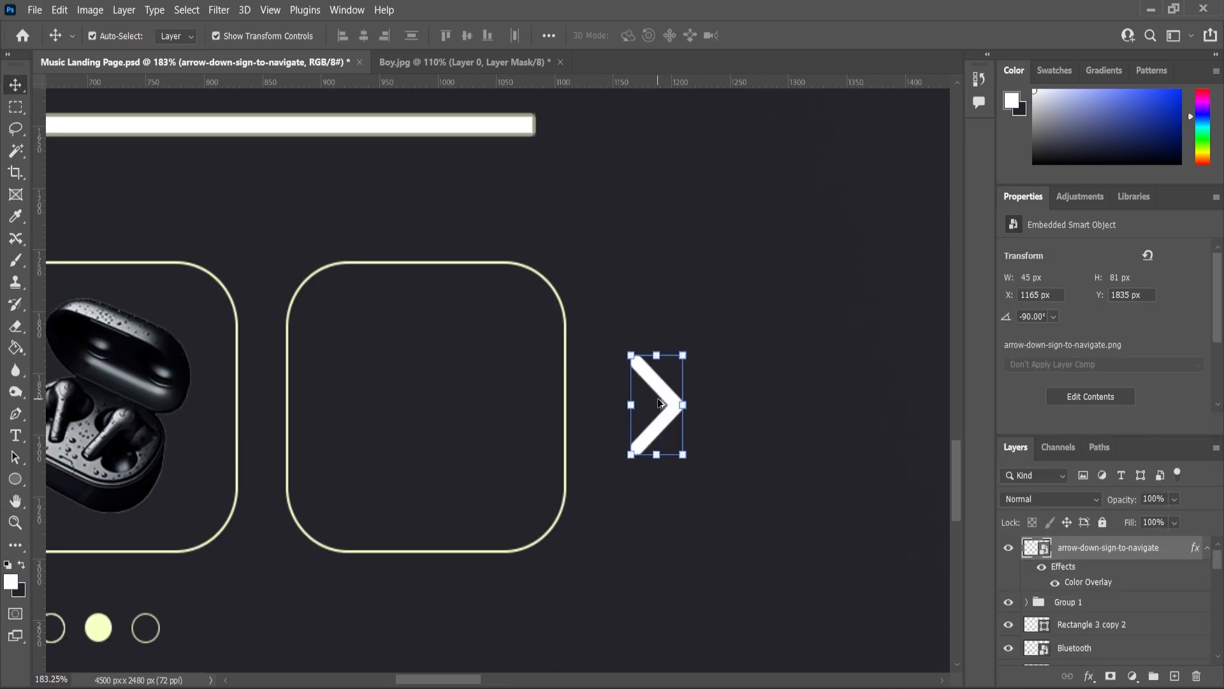
{"action": "scroll", "coordinate": [662, 403], "scroll_direction": "up", "scroll_amount": 1}
{"action": "mouse_move", "coordinate": [662, 403]}
{"action": "left_mouse_down"}
{"action": "mouse_move", "coordinate": [666, 415]}
{"action": "mouse_move", "coordinate": [649, 412]}
{"action": "left_mouse_up"}
{"action": "scroll", "coordinate": [649, 411], "scroll_direction": "down", "scroll_amount": 4}
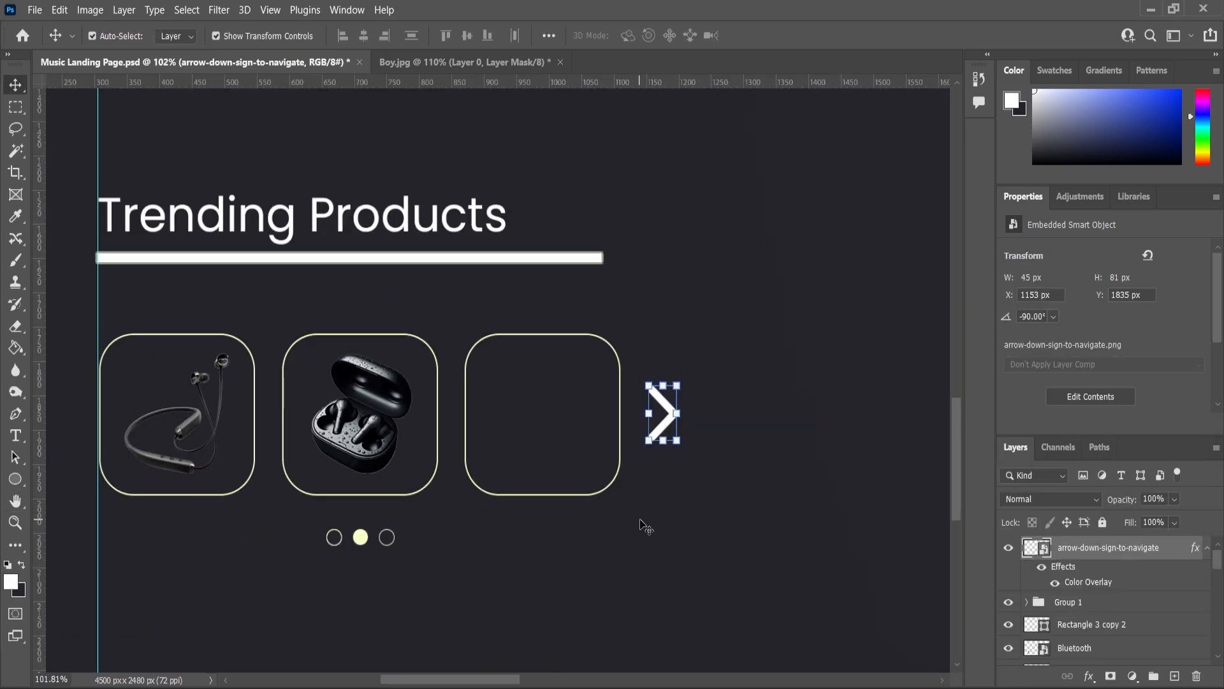
{"action": "left_click", "coordinate": [643, 524]}
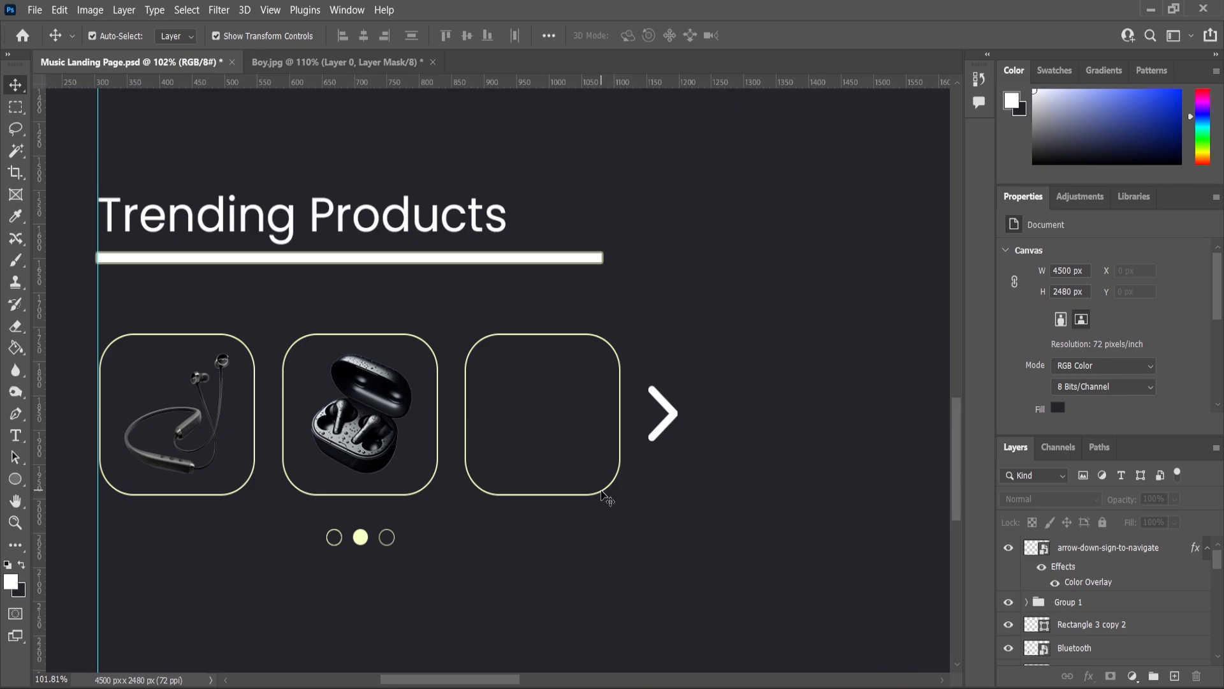
Step: Place the red headphones image directly above the third card's layer
{"action": "left_click", "coordinate": [1113, 560]}
{"action": "left_click", "coordinate": [619, 488]}
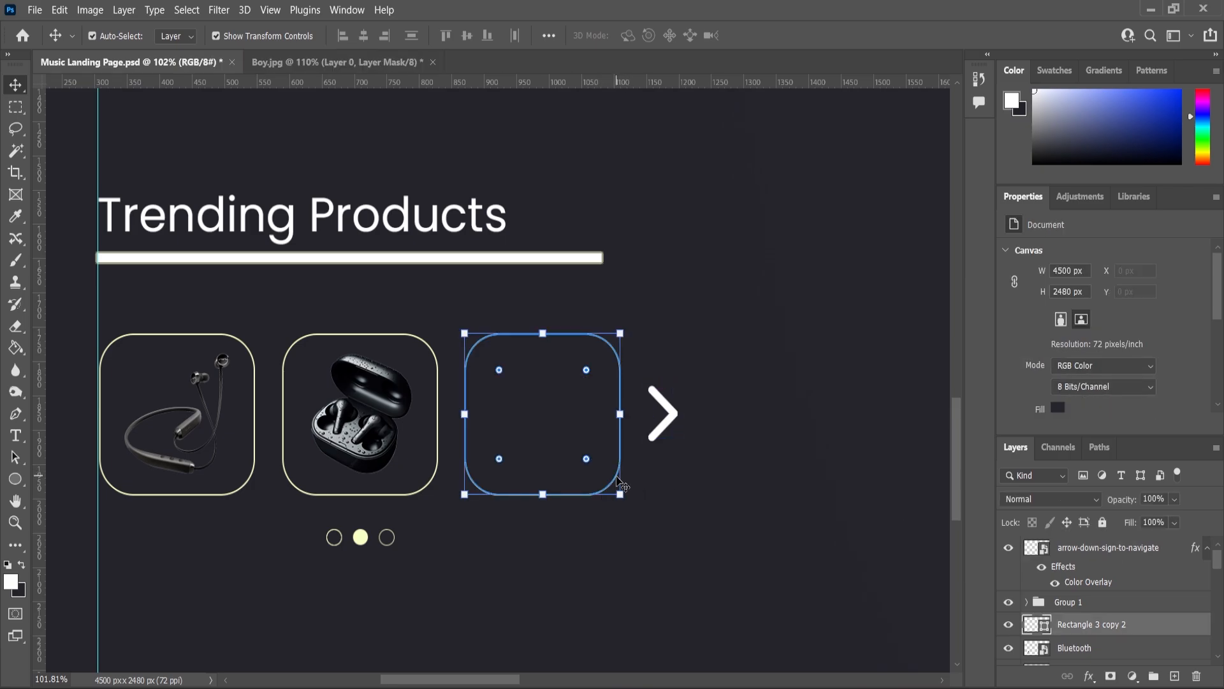
{"action": "key", "text": "alt+Tab"}
{"action": "left_click_drag", "start_coordinate": [813, 159], "coordinate": [587, 484]}
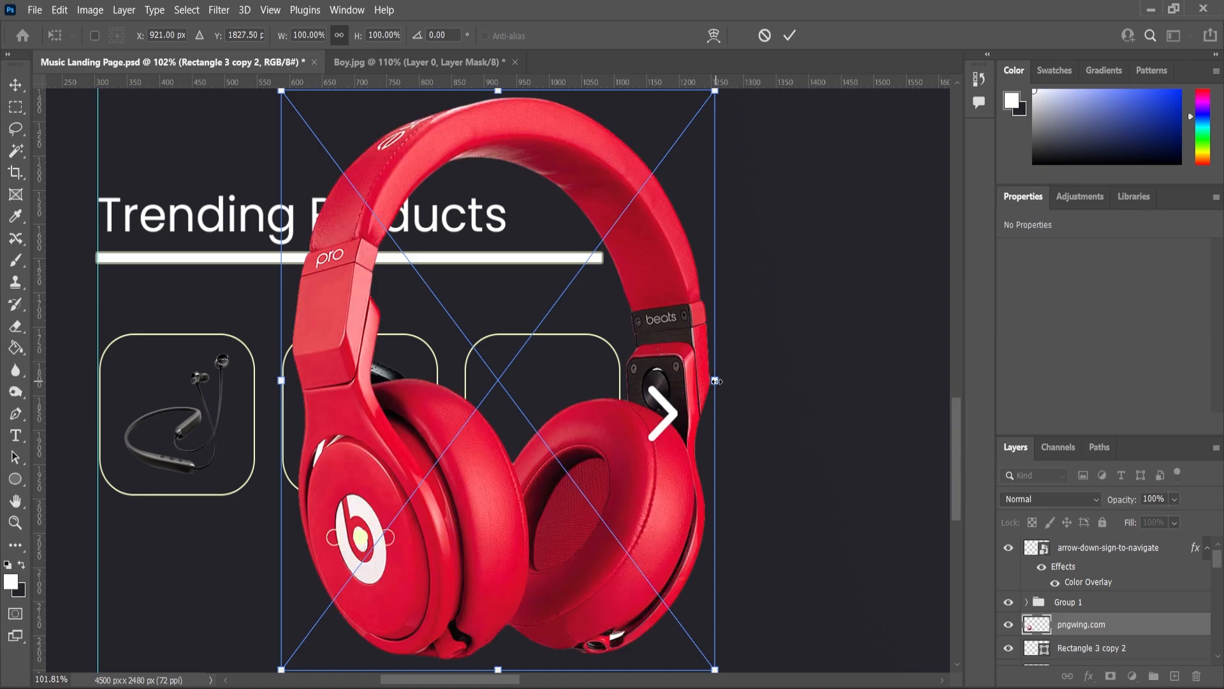
Step: Scale the red headphones to about 18.51% and centre them inside the third card
{"action": "left_click_drag", "start_coordinate": [716, 377], "coordinate": [569, 437]}
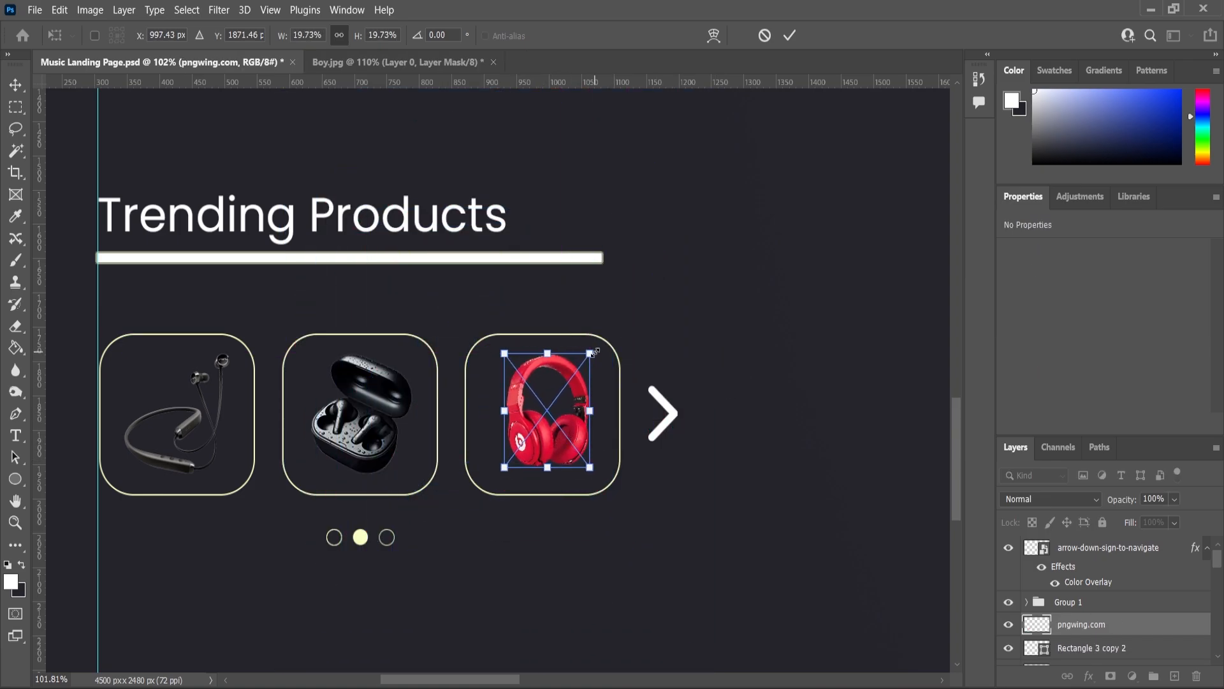
{"action": "left_click_drag", "start_coordinate": [594, 351], "coordinate": [590, 358]}
{"action": "left_click", "coordinate": [15, 90]}
Step: Duplicate the man's layer and enlarge the copy to about 4044 × 4044 px
{"action": "scroll", "coordinate": [568, 413], "scroll_direction": "down", "scroll_amount": 10}
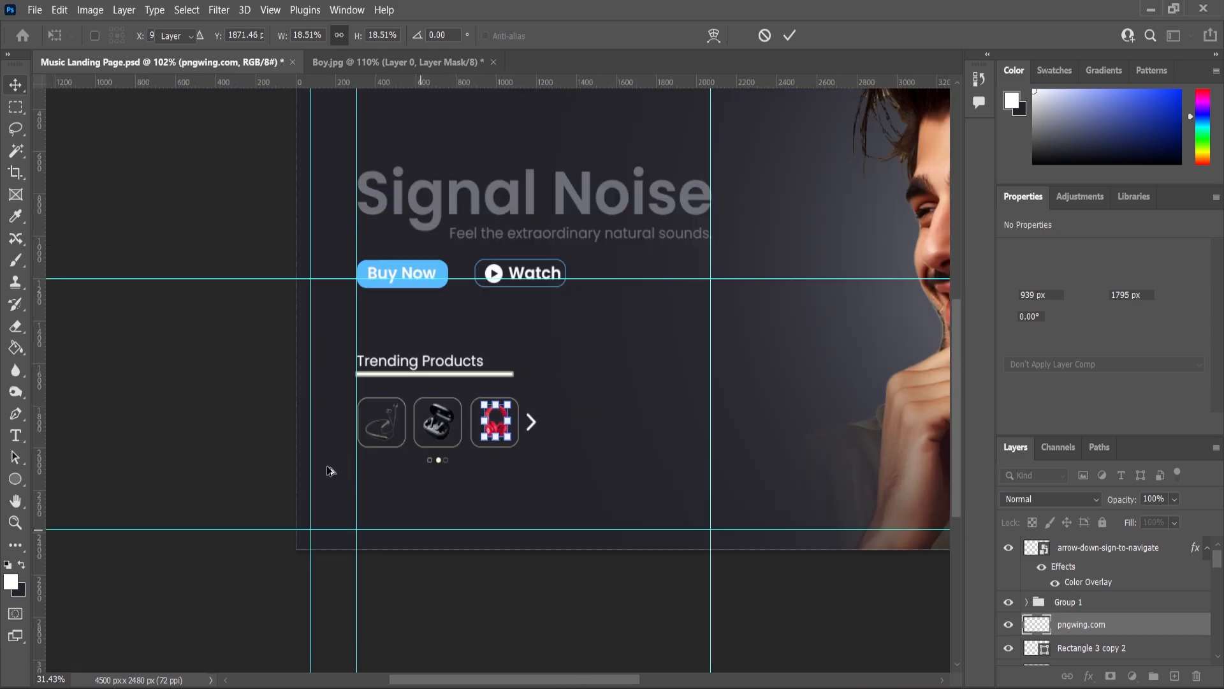
{"action": "scroll", "coordinate": [525, 463], "scroll_direction": "up", "scroll_amount": 3}
{"action": "scroll", "coordinate": [740, 443], "scroll_direction": "down", "scroll_amount": 2}
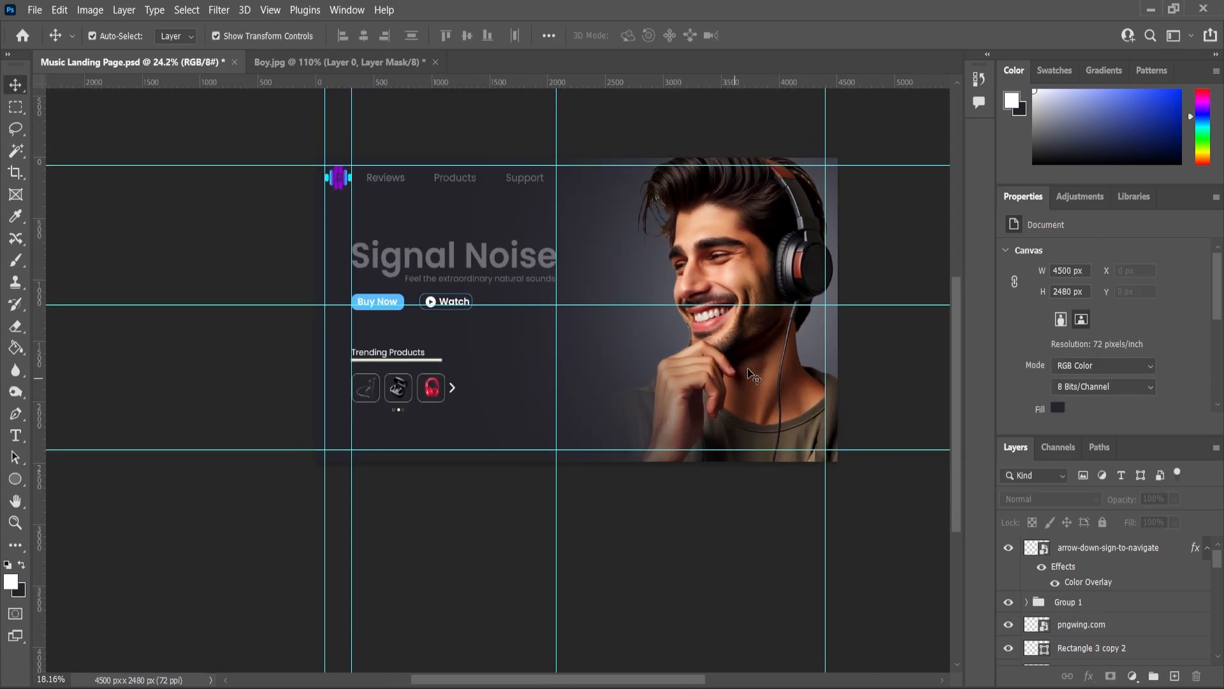
{"action": "left_click", "coordinate": [750, 373]}
{"action": "left_click_drag", "start_coordinate": [1115, 657], "coordinate": [1175, 676]}
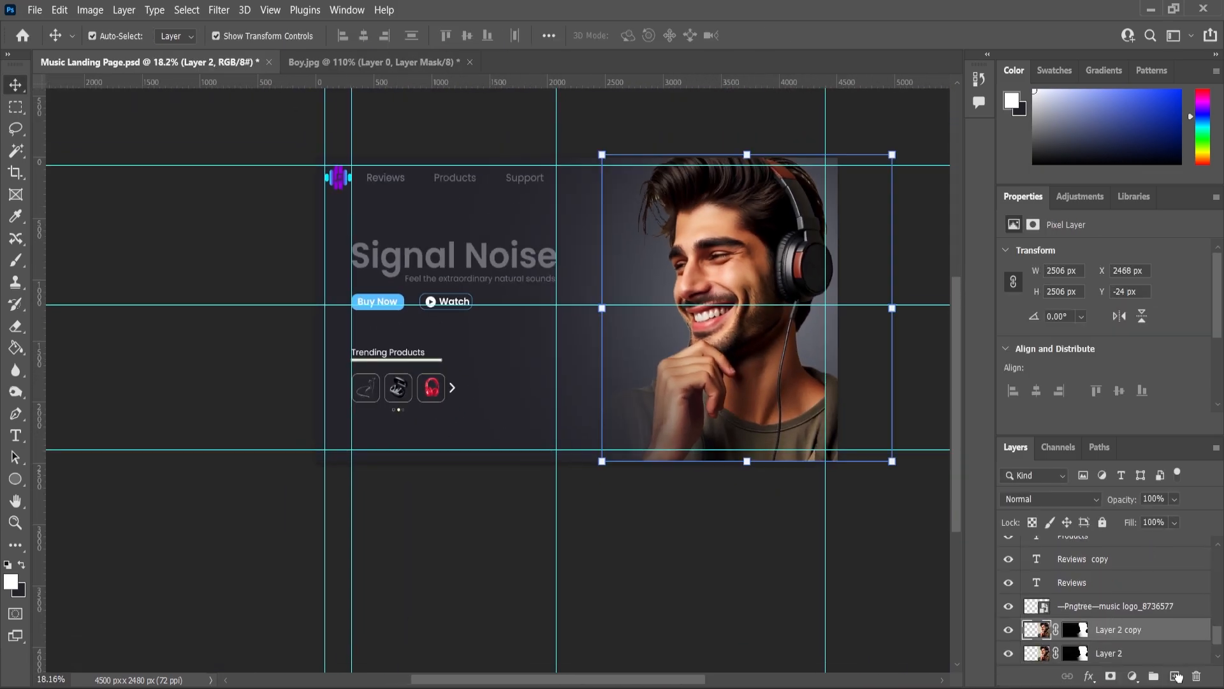
{"action": "scroll", "coordinate": [875, 450], "scroll_direction": "down", "scroll_amount": 2}
{"action": "left_click_drag", "start_coordinate": [860, 434], "coordinate": [926, 513]}
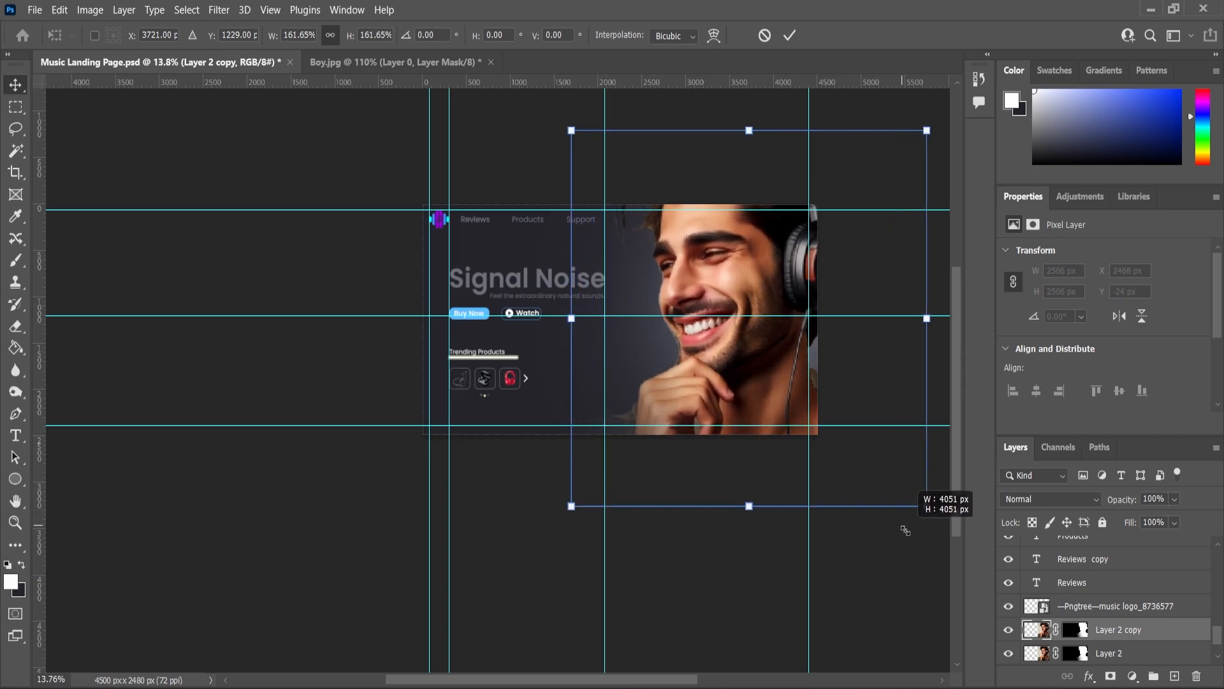
{"action": "key", "text": "Return"}
Step: Move the enlarged copy below the original man's layer and set its blend mode to Soft Light
{"action": "left_click_drag", "start_coordinate": [1113, 653], "coordinate": [1111, 642]}
{"action": "left_click", "coordinate": [1106, 652]}
{"action": "left_click", "coordinate": [1049, 499]}
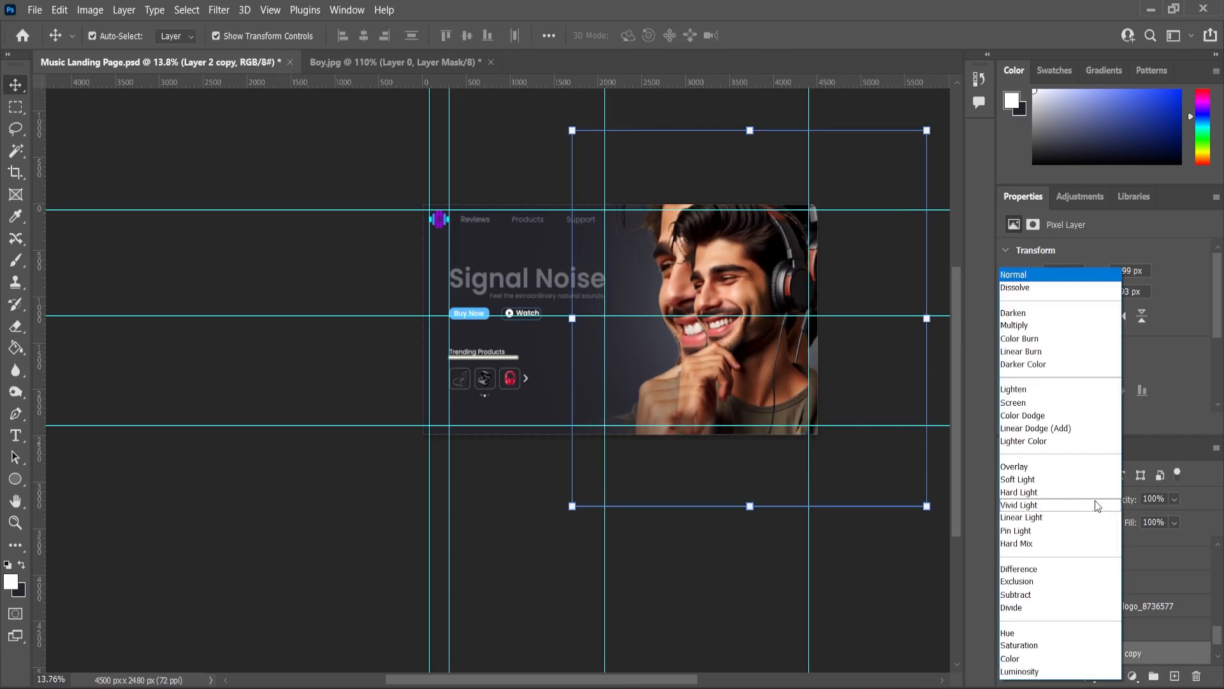
{"action": "left_click", "coordinate": [1033, 479]}
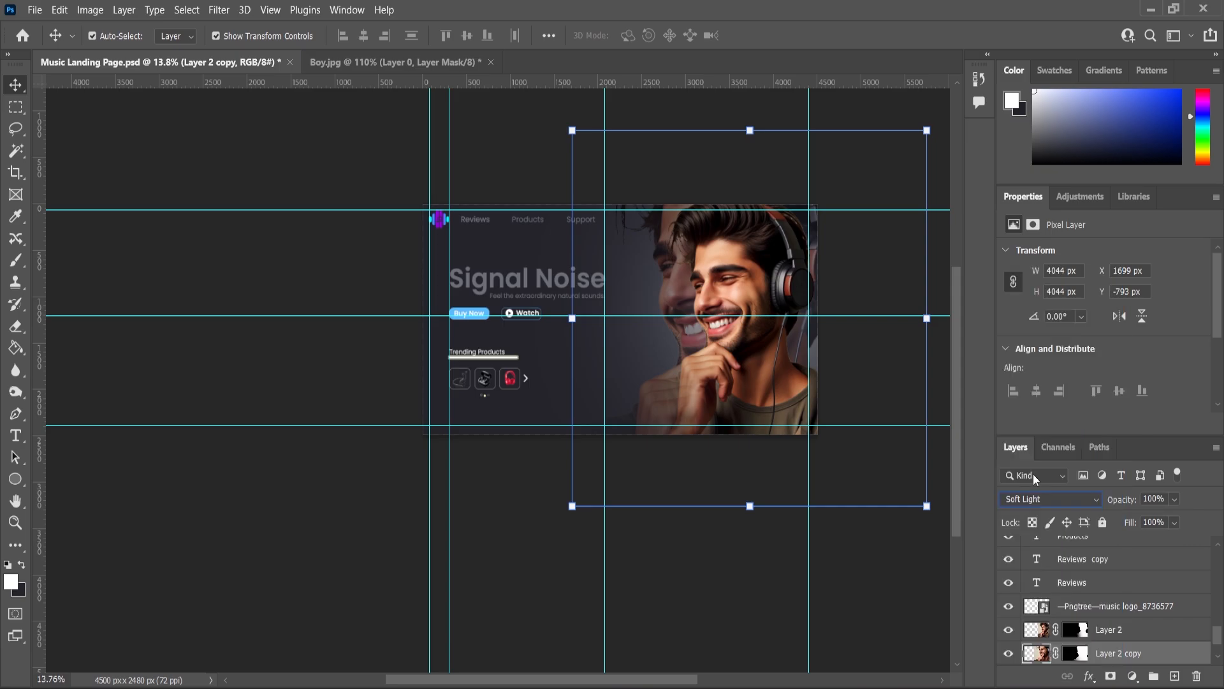
Step: Hide the guides and move the enlarged man copy to about X 1099 px, Y -464 px
{"action": "left_click", "coordinate": [354, 522]}
{"action": "key", "text": "ctrl+semicolon"}
{"action": "scroll", "coordinate": [622, 309], "scroll_direction": "up", "scroll_amount": 3}
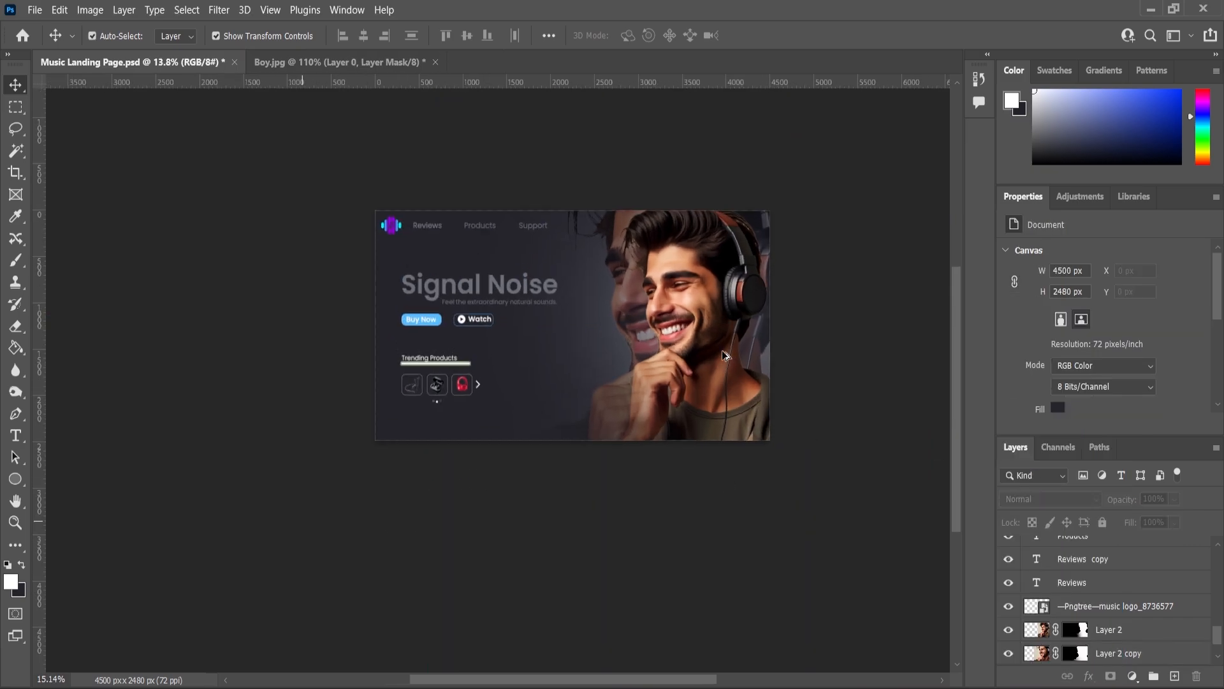
{"action": "left_click_drag", "start_coordinate": [622, 309], "coordinate": [542, 339]}
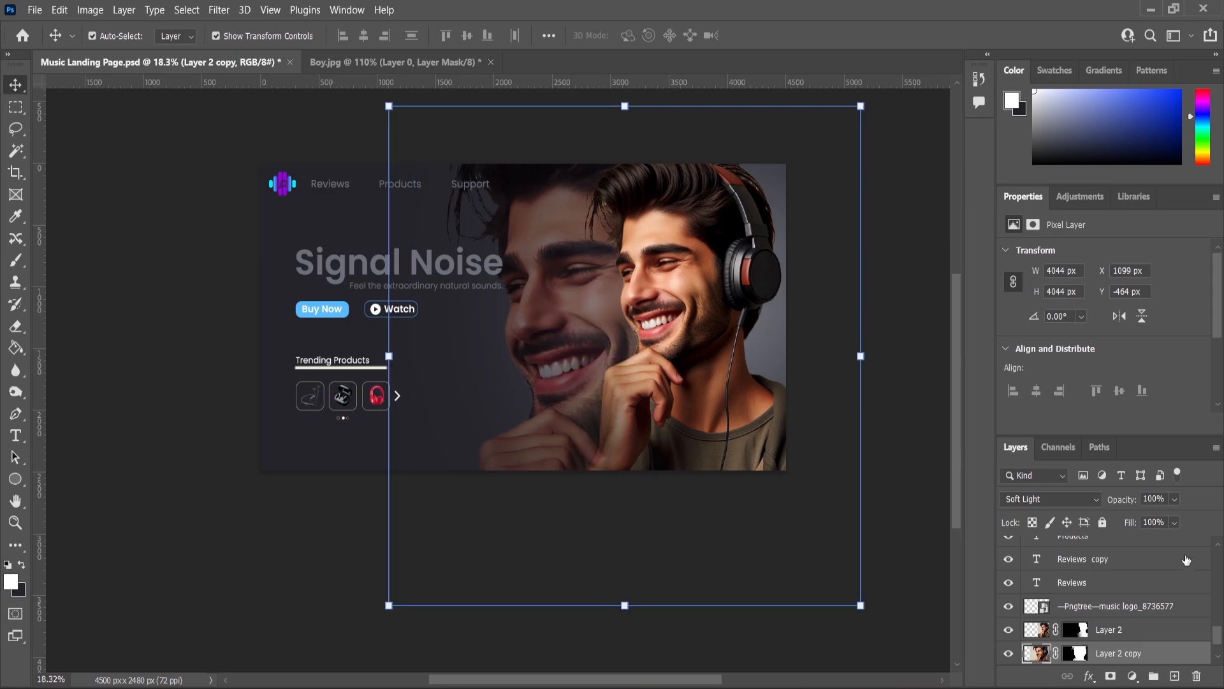
Step: Lower the enlarged man copy's opacity to about 12% and shift it horizontally to about X 1191 px
{"action": "left_click", "coordinate": [1008, 653]}
{"action": "left_click", "coordinate": [1008, 653]}
{"action": "left_click_drag", "start_coordinate": [1192, 520], "coordinate": [1126, 522]}
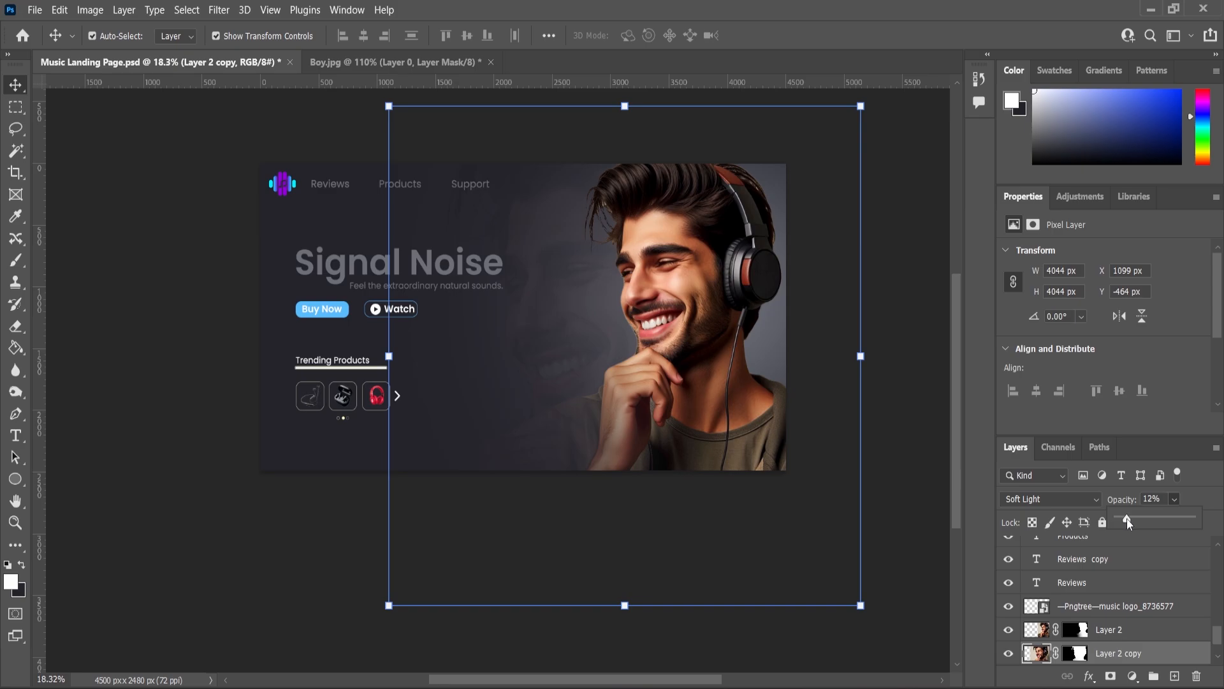
{"action": "left_click", "coordinate": [546, 318]}
{"action": "left_click_drag", "start_coordinate": [546, 318], "coordinate": [564, 323]}
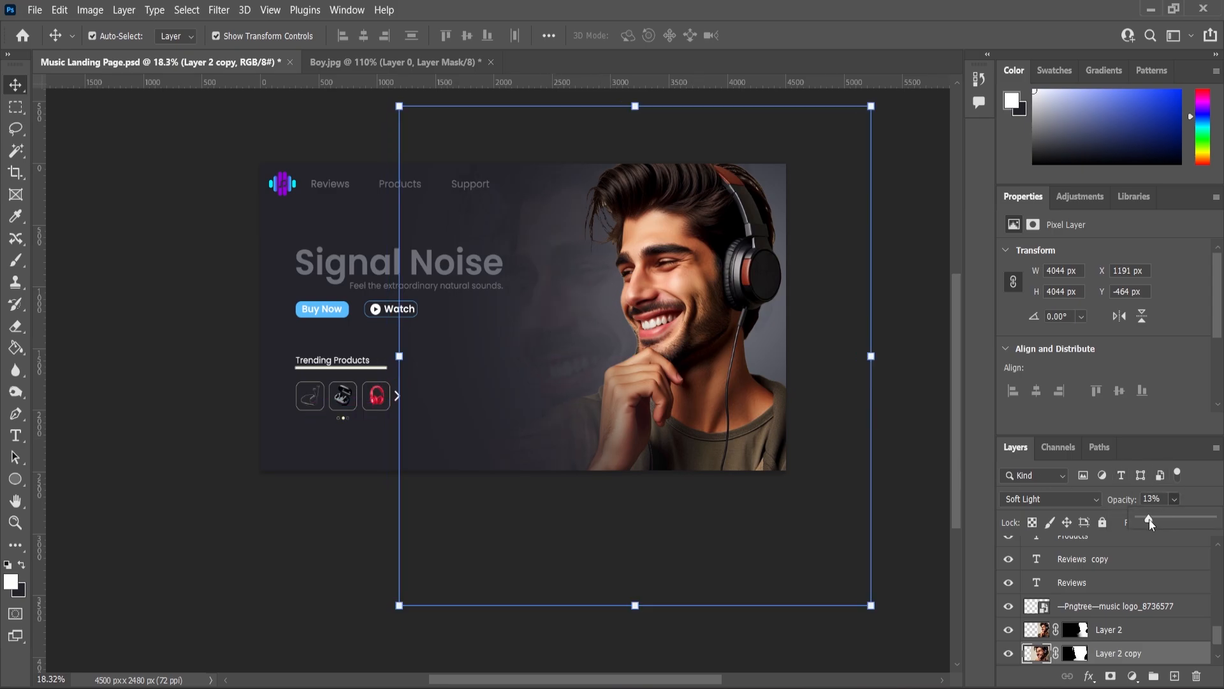
Step: Switch to the Music Banner folder, place the Abstract image in the banner document and enlarge it to about 4175 × 2609 px
{"action": "scroll", "coordinate": [1113, 599], "scroll_direction": "down", "scroll_amount": 2}
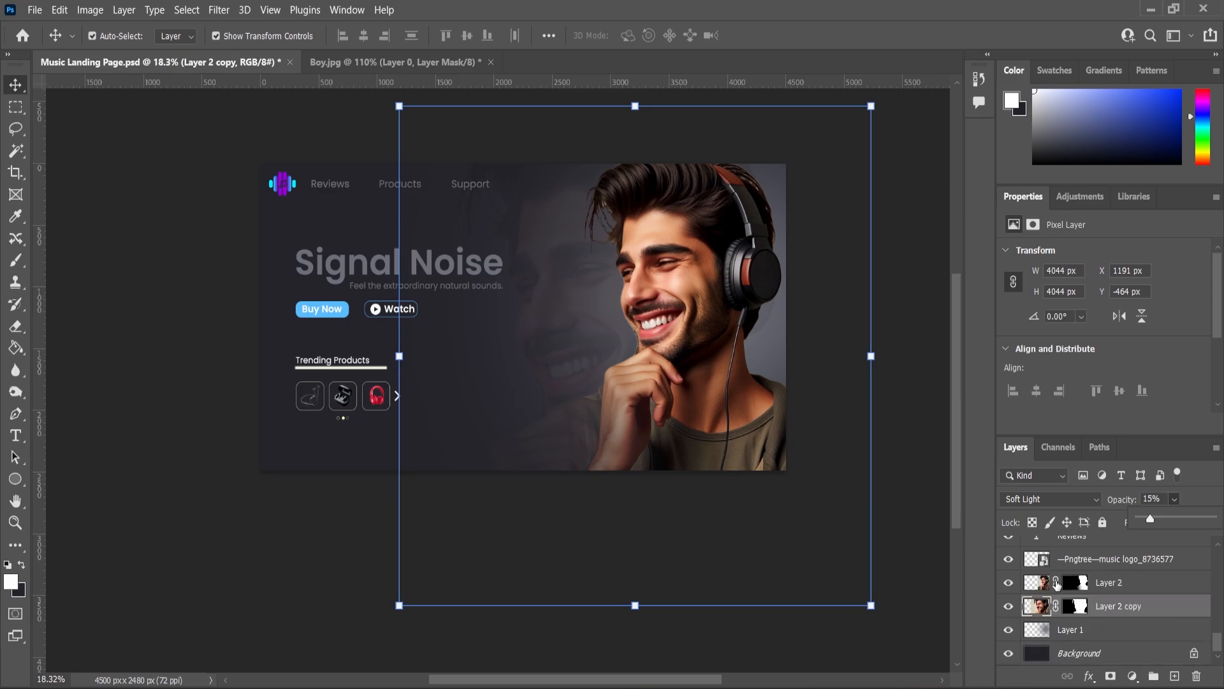
{"action": "left_click", "coordinate": [926, 538]}
{"action": "key", "text": "alt+Tab"}
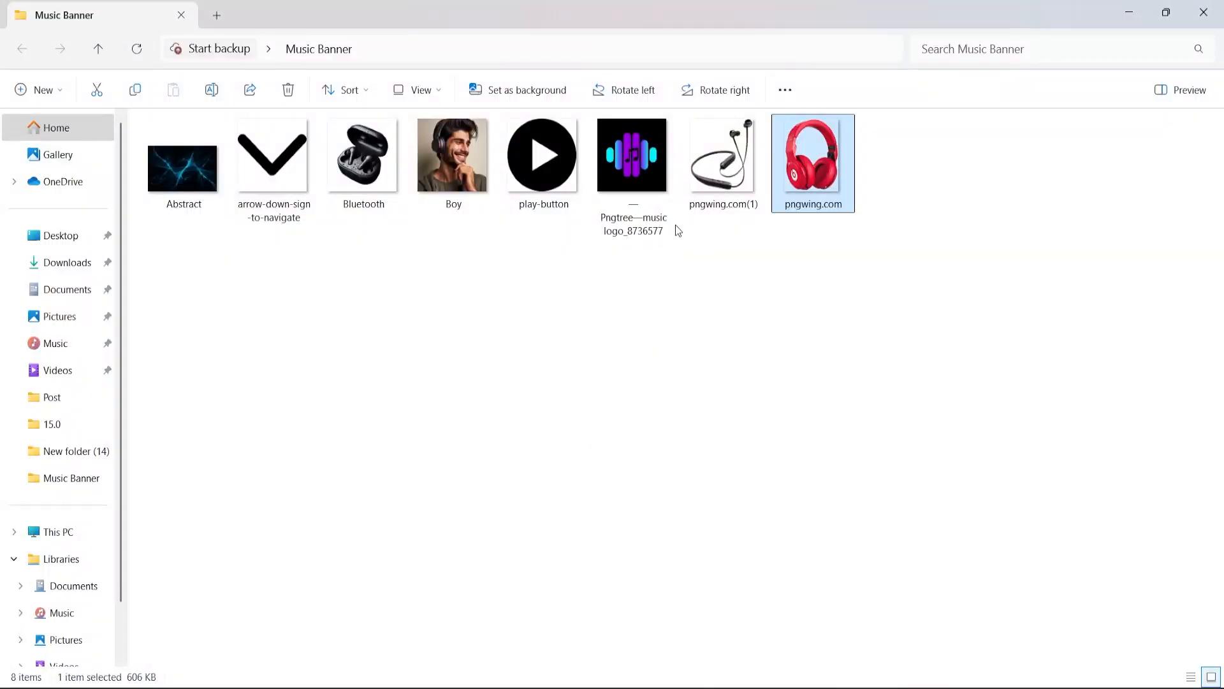
{"action": "left_click_drag", "start_coordinate": [182, 168], "coordinate": [682, 374]}
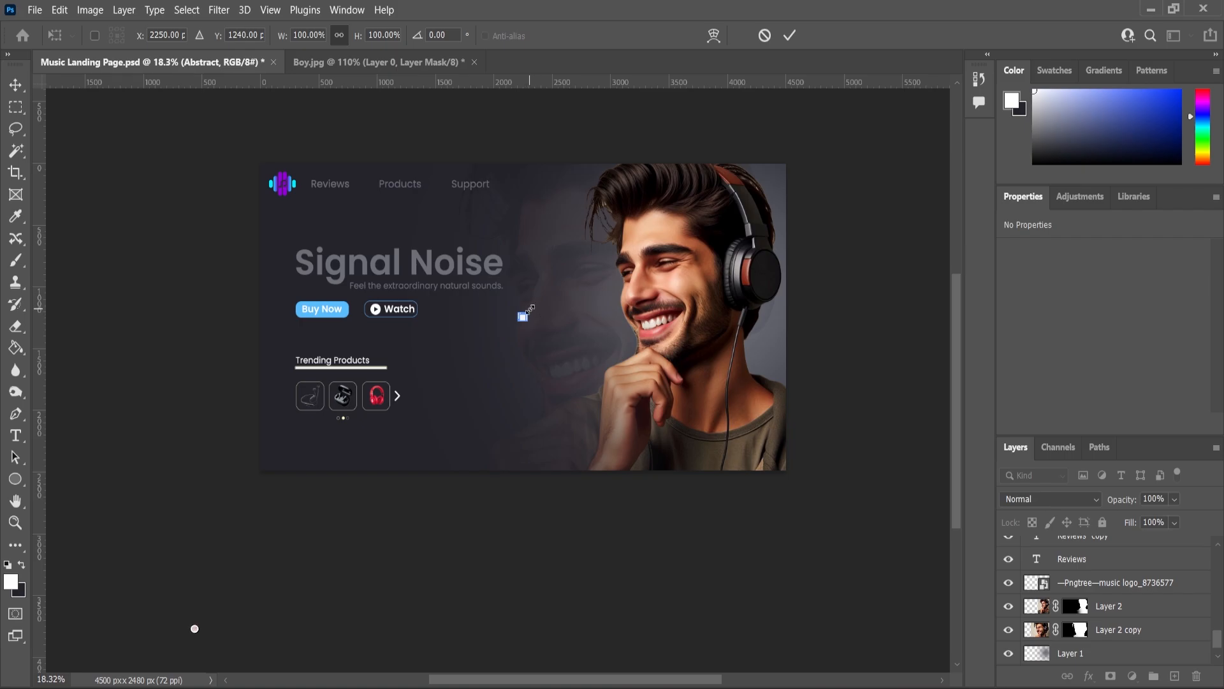
{"action": "left_click_drag", "start_coordinate": [677, 213], "coordinate": [881, 147]}
{"action": "key", "text": "Return"}
Step: Set the Abstract image's blend mode to Screen and move its layer directly below the original man's layer
{"action": "left_click", "coordinate": [1051, 499]}
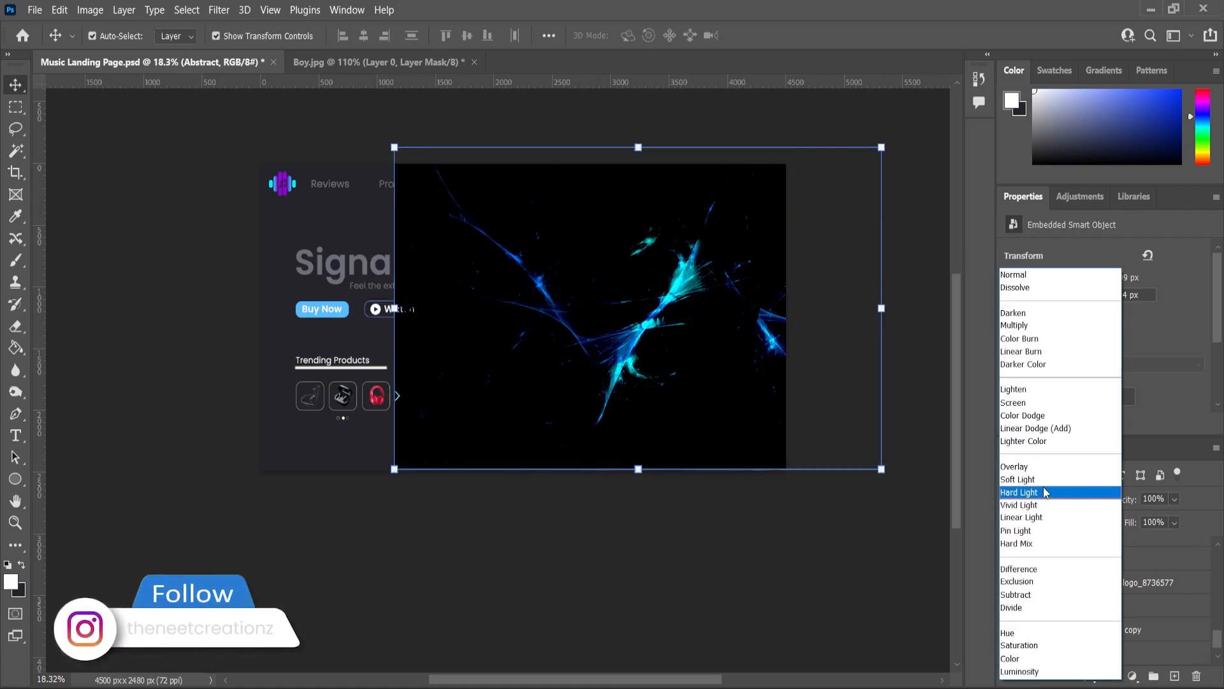
{"action": "left_click", "coordinate": [1020, 403]}
{"action": "scroll", "coordinate": [1108, 614], "scroll_direction": "up", "scroll_amount": 10}
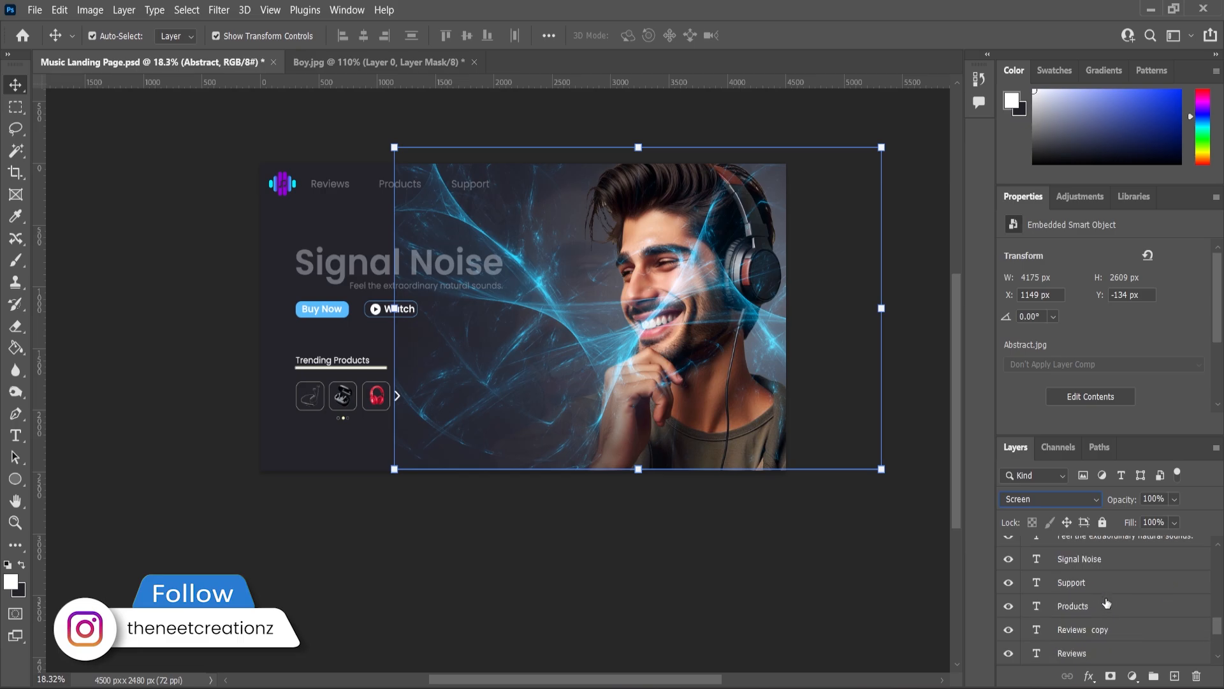
{"action": "left_click_drag", "start_coordinate": [1076, 552], "coordinate": [1079, 621]}
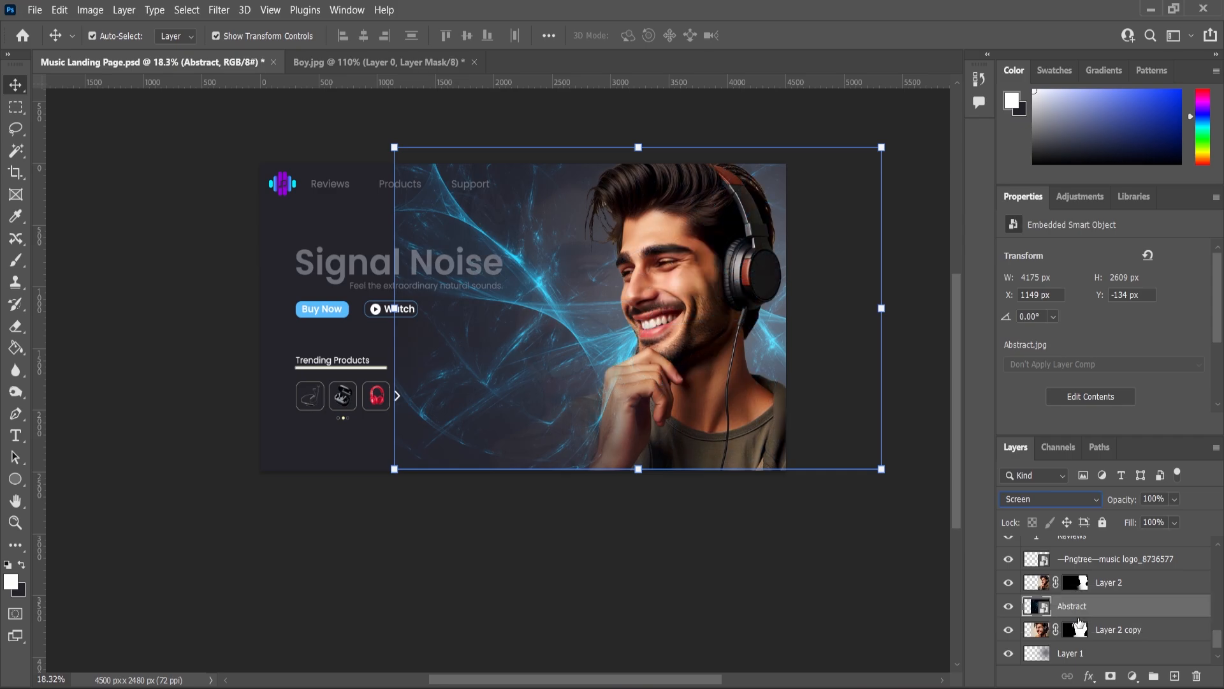
Step: Shift the Abstract image to the right and add a black-to-white gradient layer mask that fades out its left side
{"action": "left_click_drag", "start_coordinate": [572, 330], "coordinate": [648, 338]}
{"action": "left_click", "coordinate": [1111, 676]}
{"action": "right_click", "coordinate": [15, 347]}
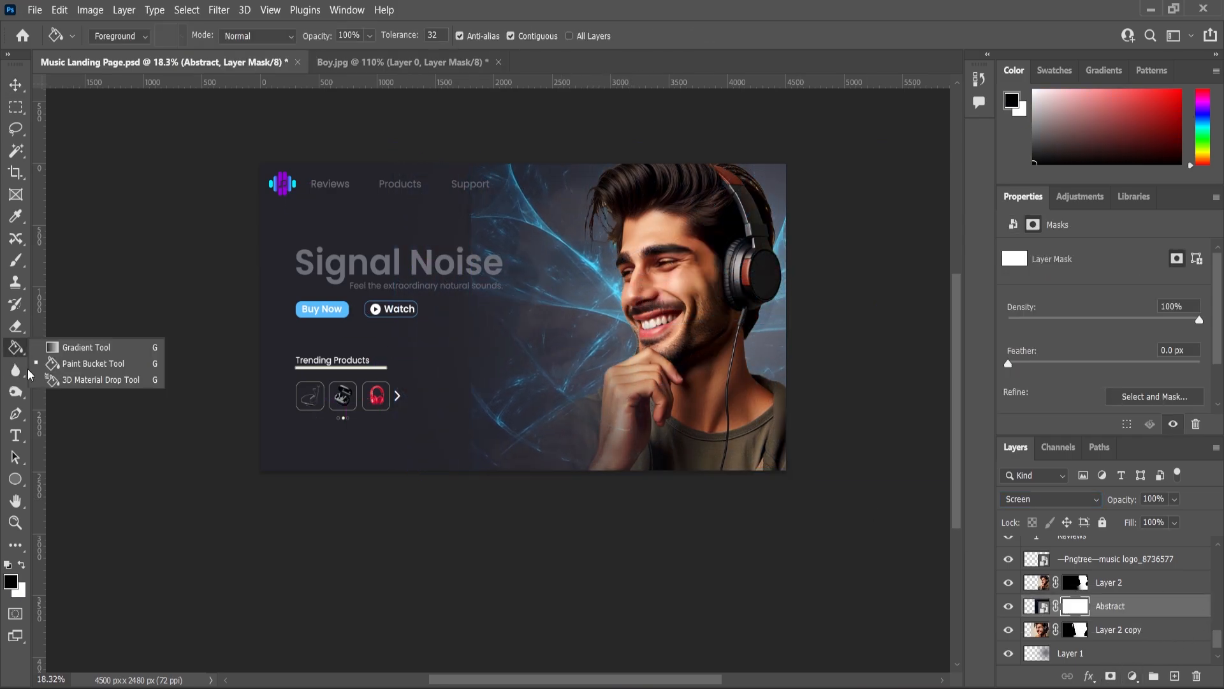
{"action": "left_click", "coordinate": [70, 344]}
{"action": "left_click_drag", "start_coordinate": [750, 362], "coordinate": [750, 363]}
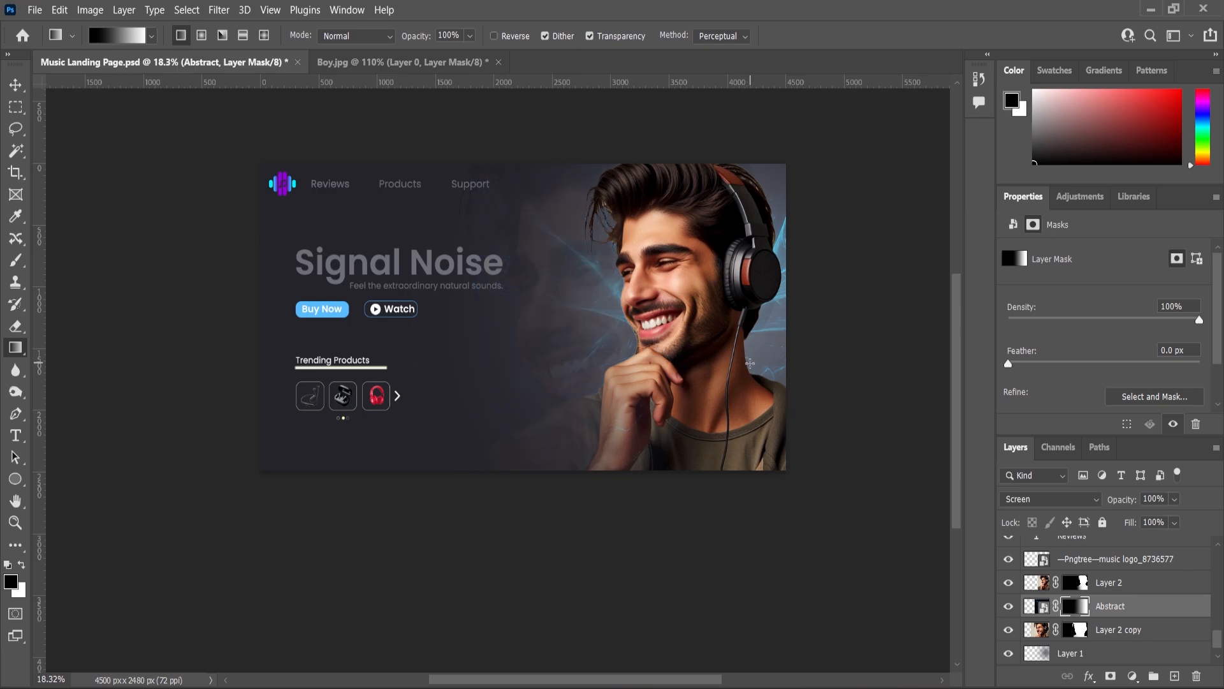
Step: Scale the masked Abstract image to about 102.93% and move it about 361 px to the left
{"action": "left_click", "coordinate": [10, 90]}
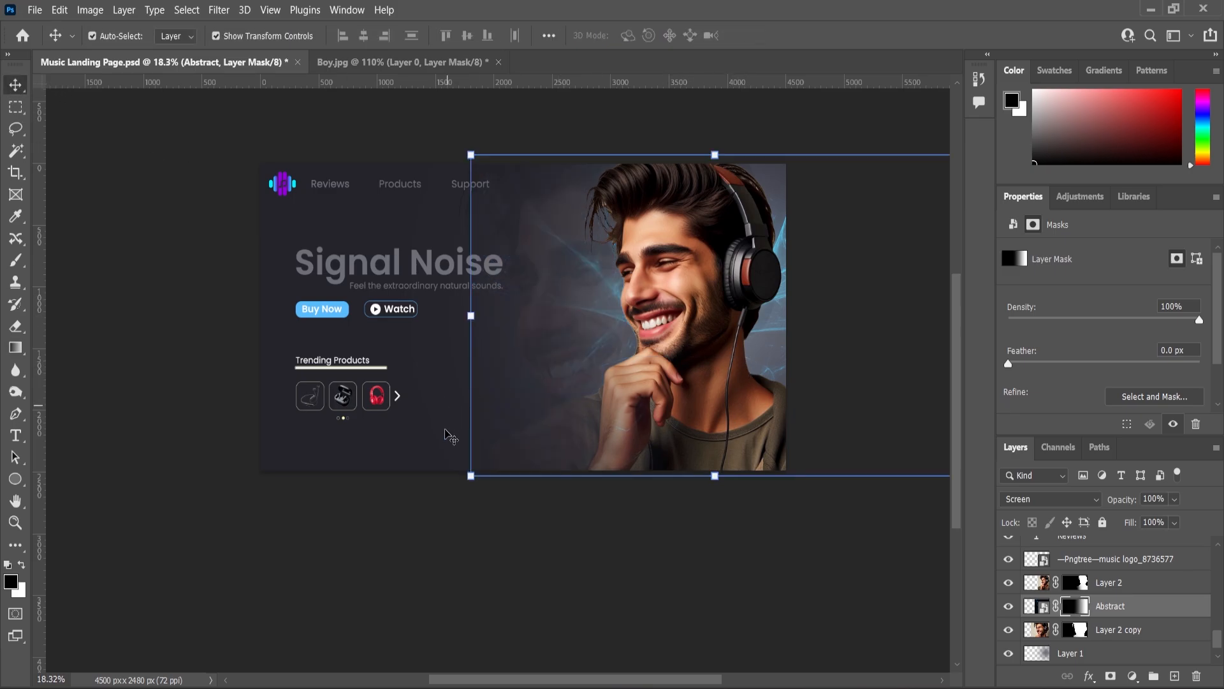
{"action": "left_click_drag", "start_coordinate": [470, 476], "coordinate": [463, 481]}
{"action": "left_click_drag", "start_coordinate": [579, 362], "coordinate": [539, 362]}
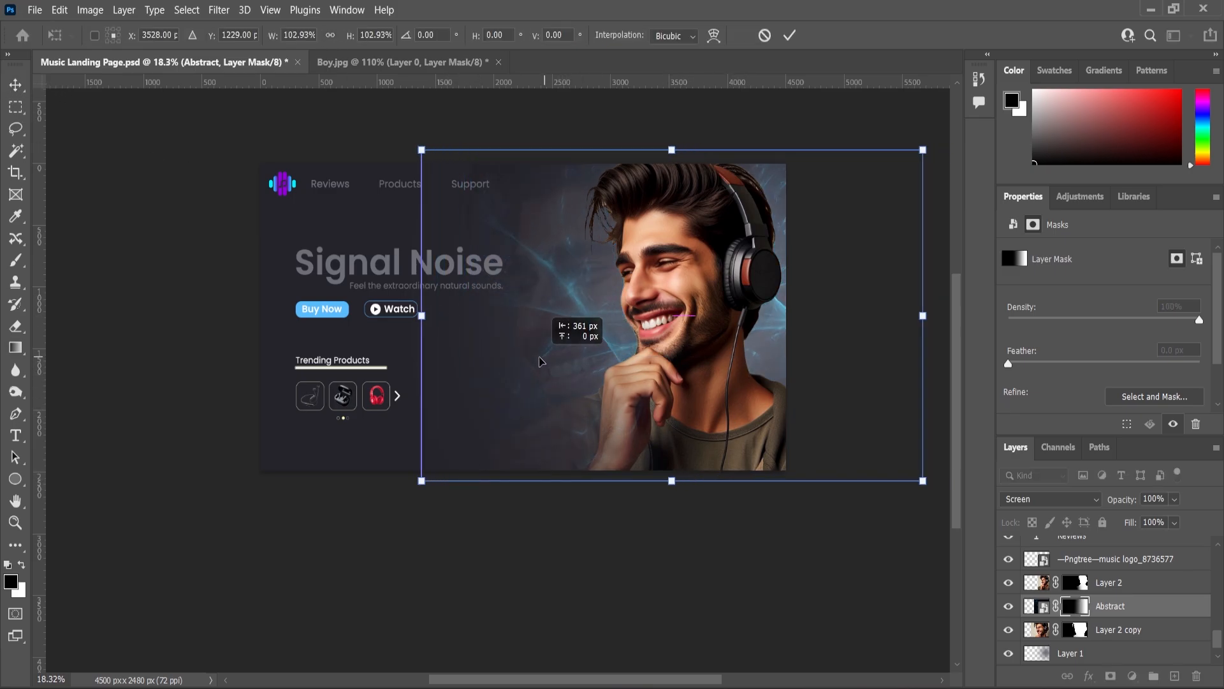
{"action": "left_click", "coordinate": [14, 522]}
{"action": "scroll", "coordinate": [475, 361], "scroll_direction": "down", "scroll_amount": 3}
{"action": "scroll", "coordinate": [408, 378], "scroll_direction": "up", "scroll_amount": 5}
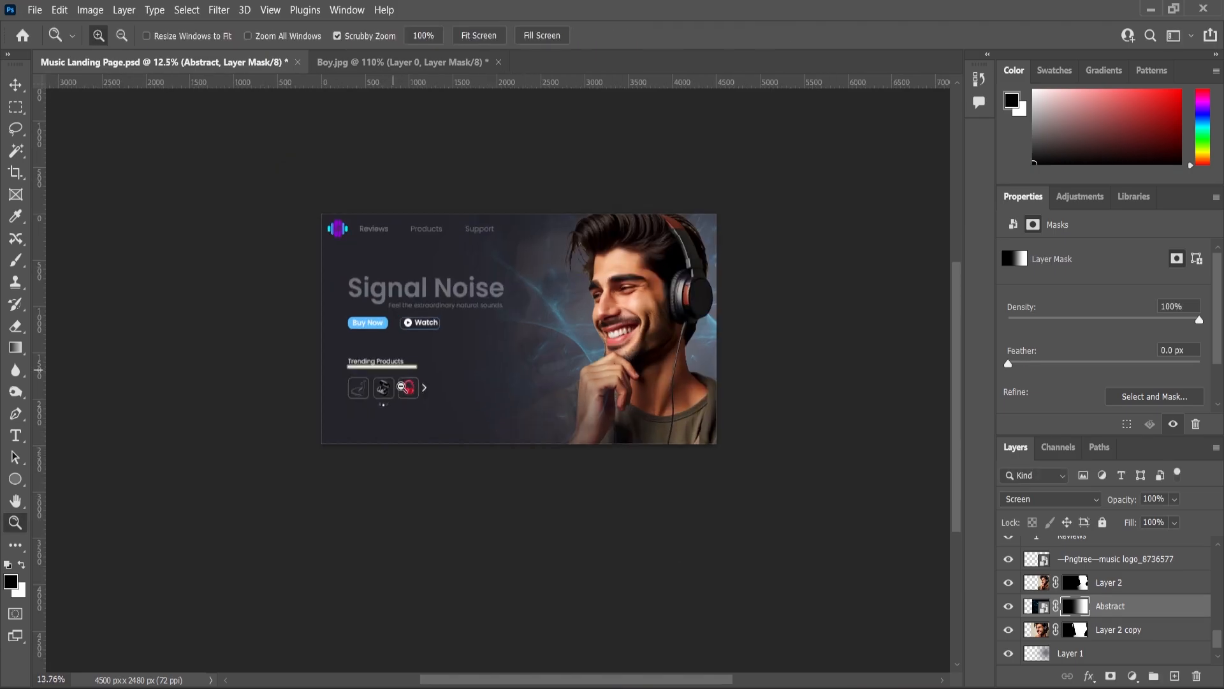
Step: Try to select the Trending Products heading, line, cards, dots and arrow together and move them down
{"action": "left_click", "coordinate": [15, 84]}
{"action": "left_click_drag", "start_coordinate": [220, 326], "coordinate": [451, 432]}
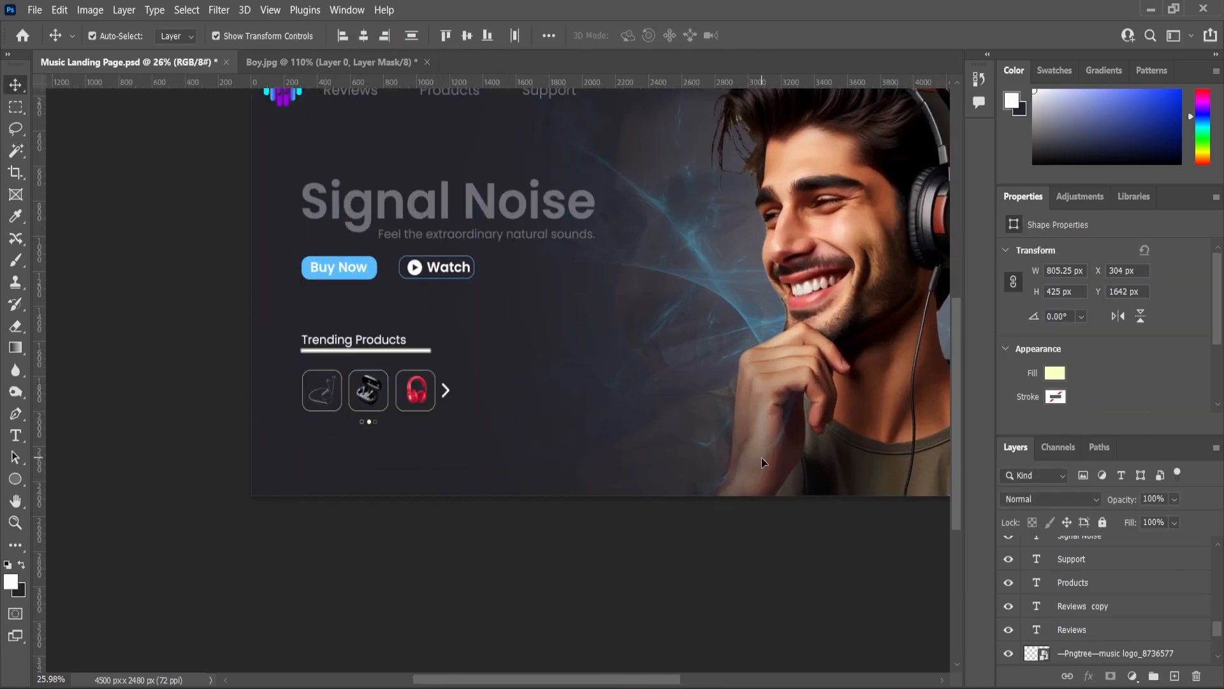
{"action": "scroll", "coordinate": [1059, 617], "scroll_direction": "up", "scroll_amount": 5}
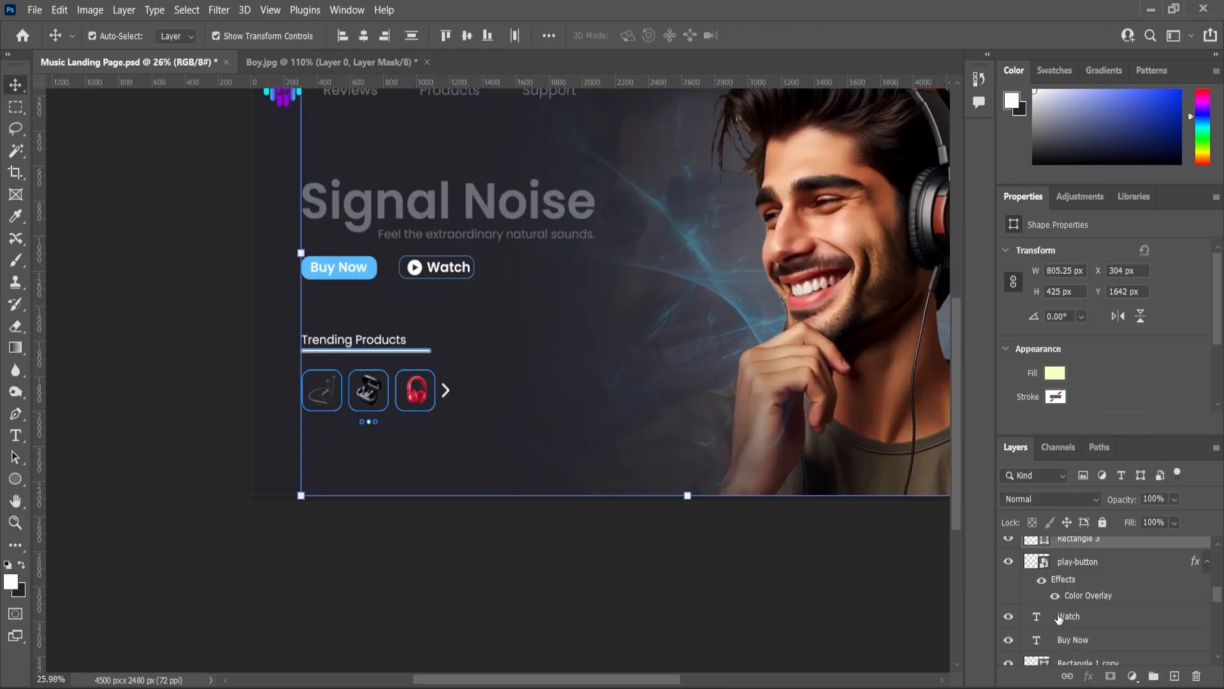
{"action": "left_click", "coordinate": [294, 568]}
{"action": "left_click_drag", "start_coordinate": [199, 316], "coordinate": [379, 435]}
{"action": "scroll", "coordinate": [449, 400], "scroll_direction": "up", "scroll_amount": 5}
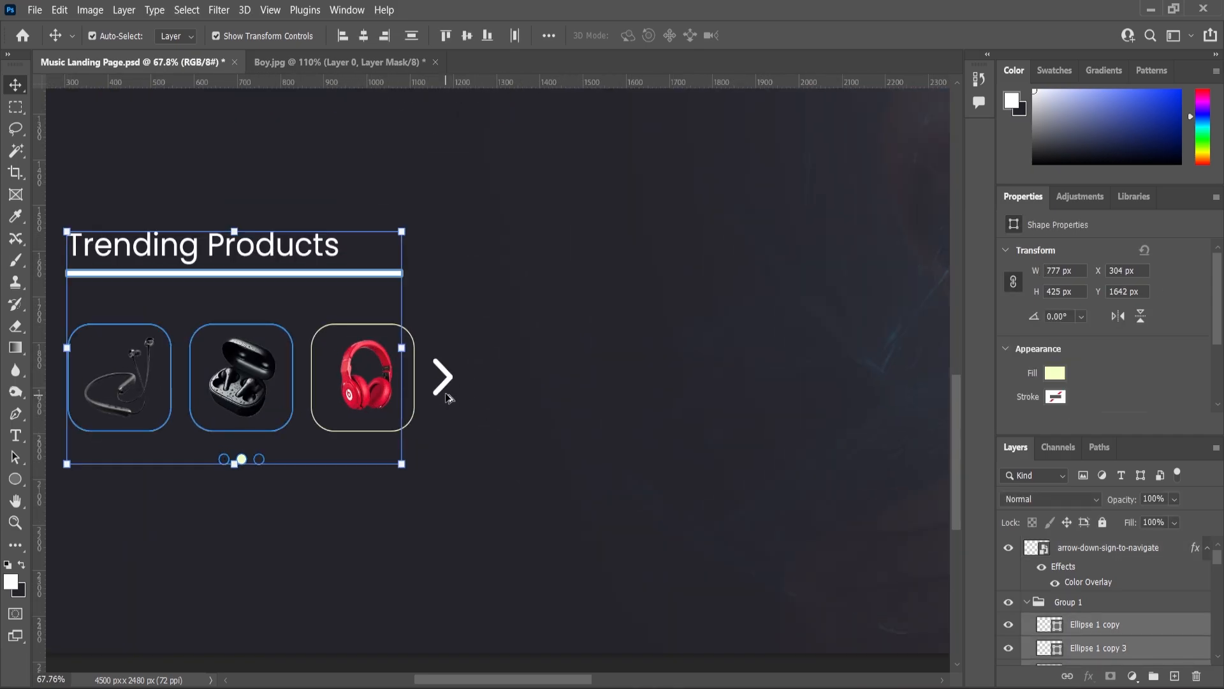
{"action": "scroll", "coordinate": [415, 410], "scroll_direction": "up", "scroll_amount": 4}
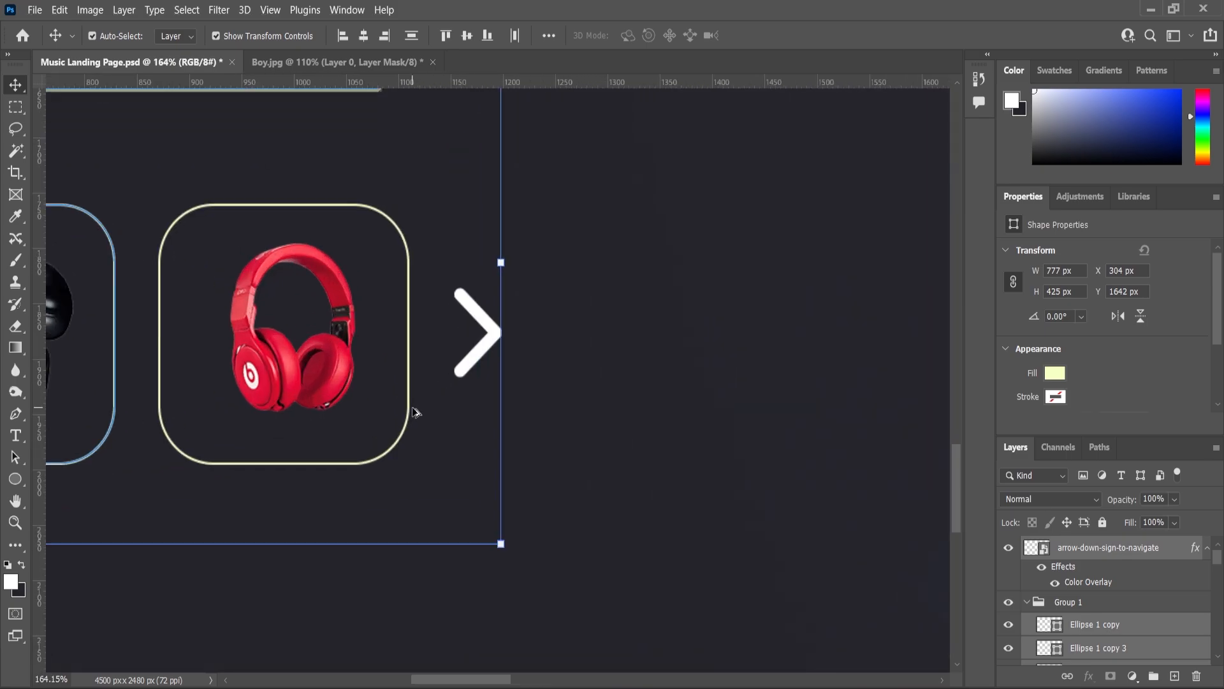
{"action": "scroll", "coordinate": [459, 379], "scroll_direction": "down", "scroll_amount": 6}
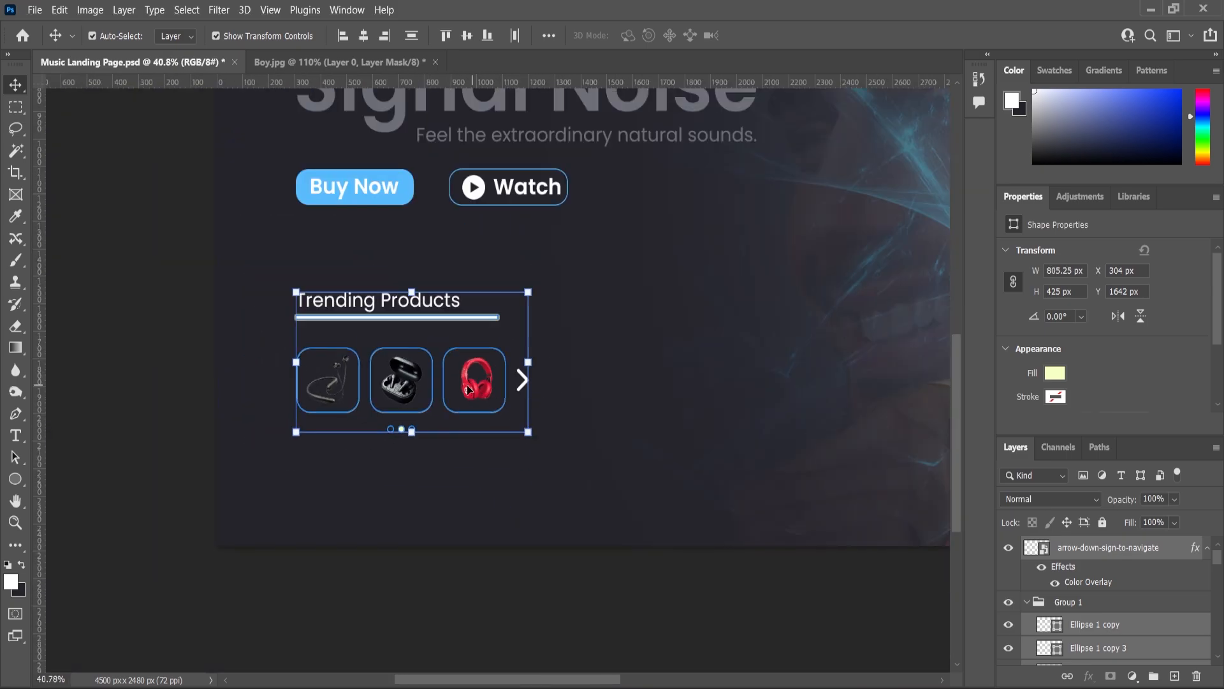
{"action": "left_click_drag", "start_coordinate": [468, 396], "coordinate": [469, 409]}
{"action": "left_click_drag", "start_coordinate": [146, 272], "coordinate": [526, 434]}
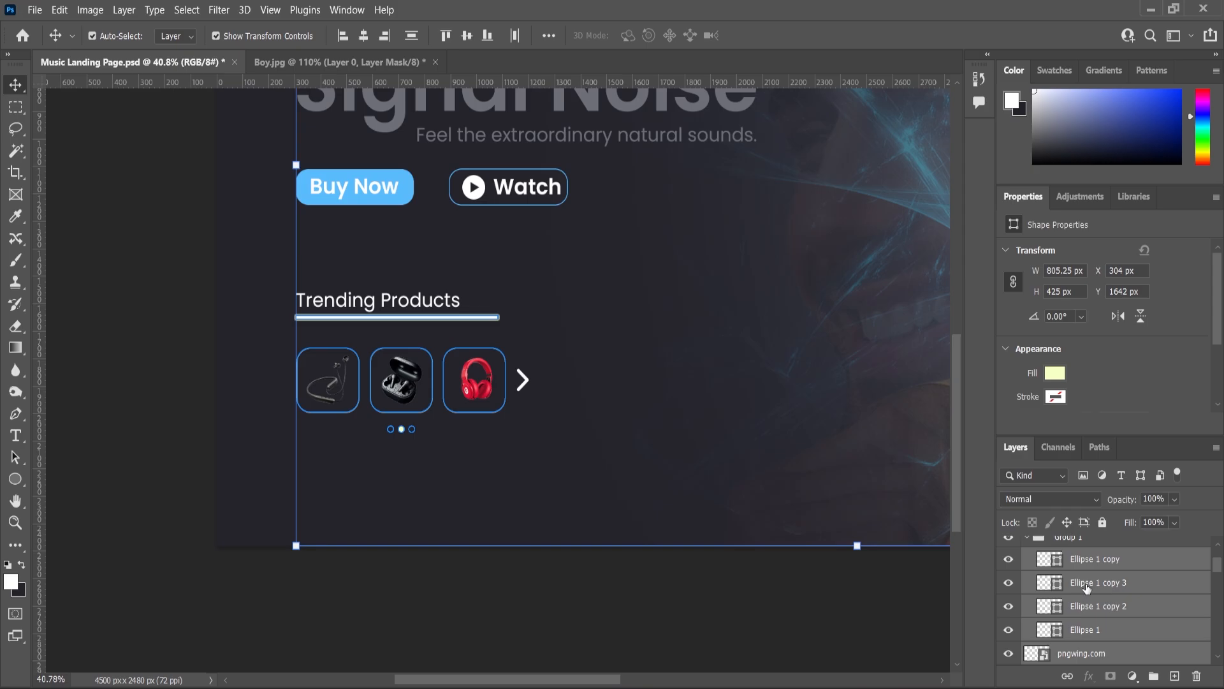
{"action": "scroll", "coordinate": [306, 399], "scroll_direction": "down", "scroll_amount": 3}
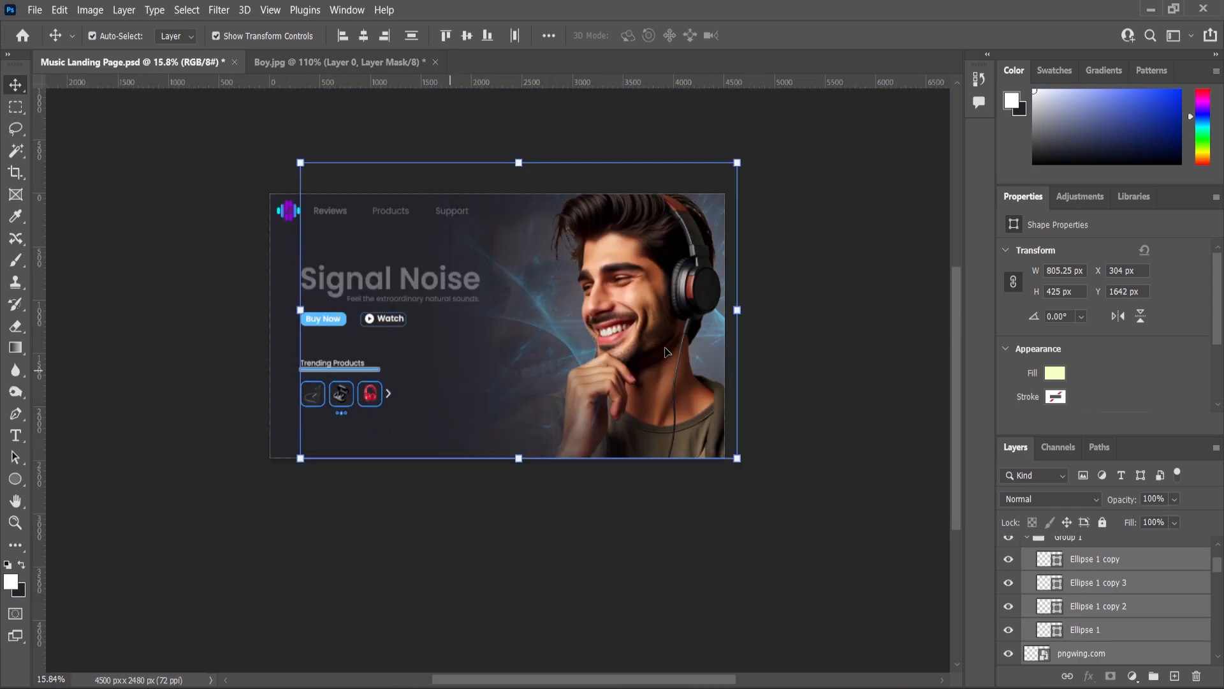
{"action": "scroll", "coordinate": [1071, 631], "scroll_direction": "up", "scroll_amount": 2}
{"action": "scroll", "coordinate": [1058, 573], "scroll_direction": "down", "scroll_amount": 4}
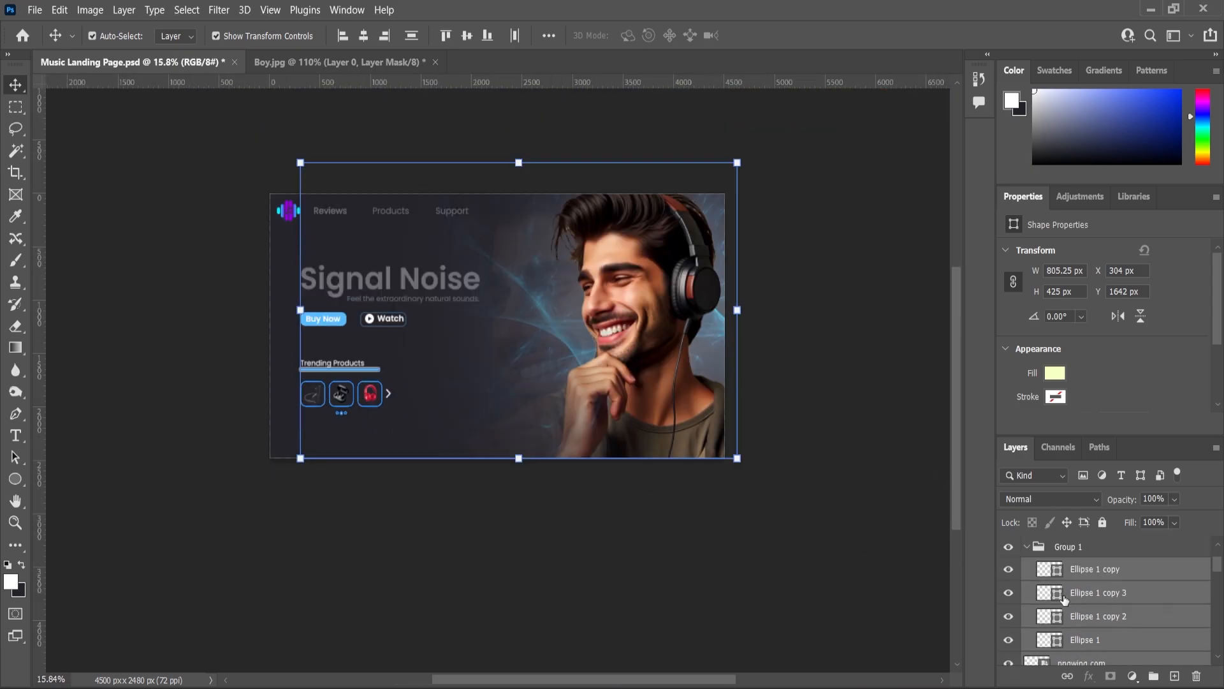
Step: Lock the original man's layer and the Abstract layer
{"action": "left_click", "coordinate": [654, 388]}
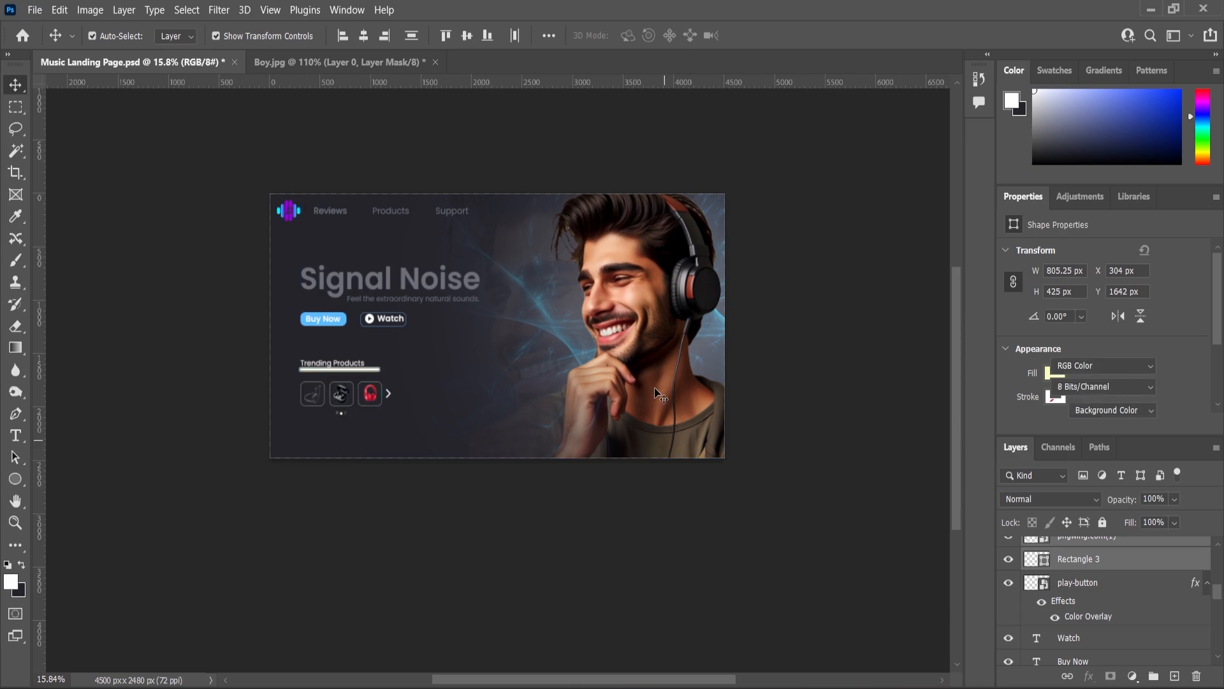
{"action": "left_click", "coordinate": [1102, 523]}
{"action": "scroll", "coordinate": [1084, 574], "scroll_direction": "down", "scroll_amount": 1}
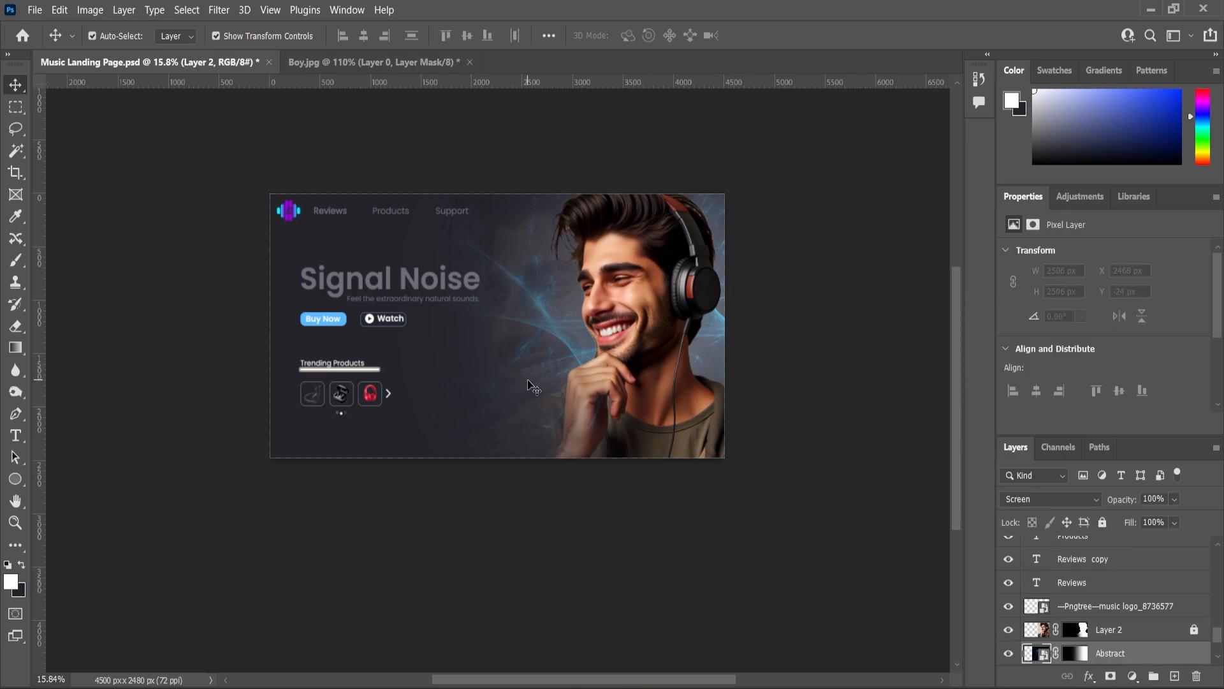
{"action": "left_click", "coordinate": [531, 384]}
{"action": "left_click", "coordinate": [1103, 522]}
Step: Lock the enlarged man copy and Layer 1 so that only the Trending Products elements get selected
{"action": "left_click_drag", "start_coordinate": [228, 352], "coordinate": [400, 426]}
{"action": "left_click", "coordinate": [579, 342]}
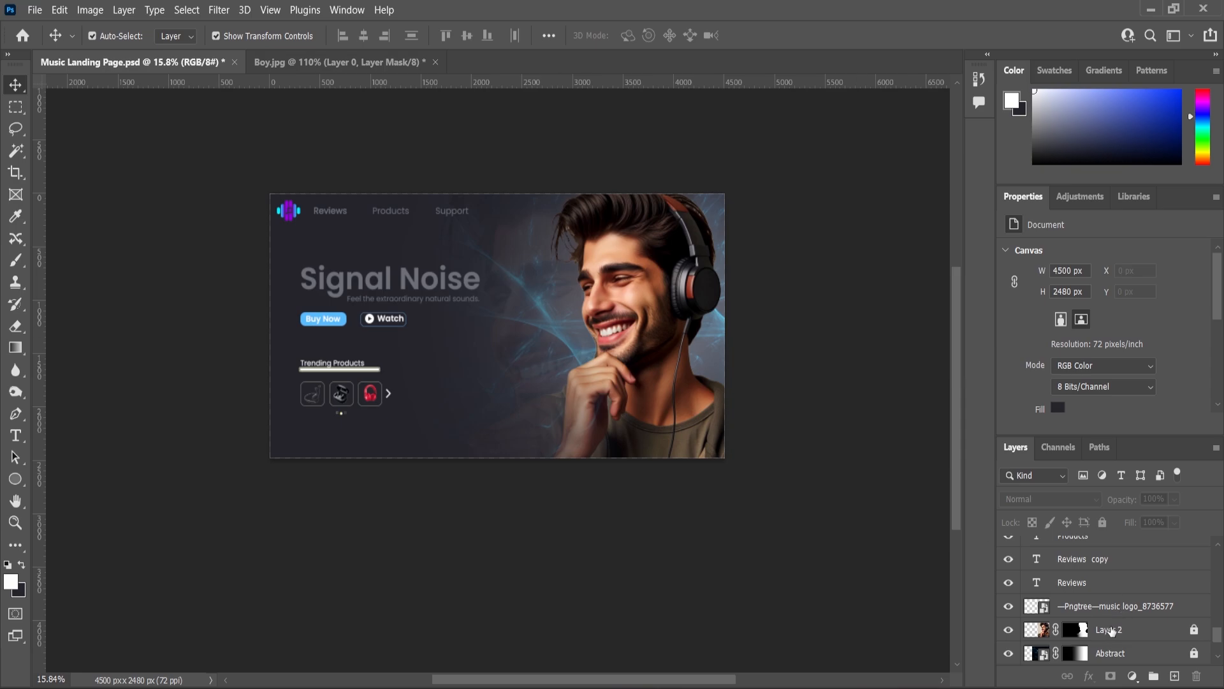
{"action": "left_click_drag", "start_coordinate": [1110, 630], "coordinate": [1108, 648]}
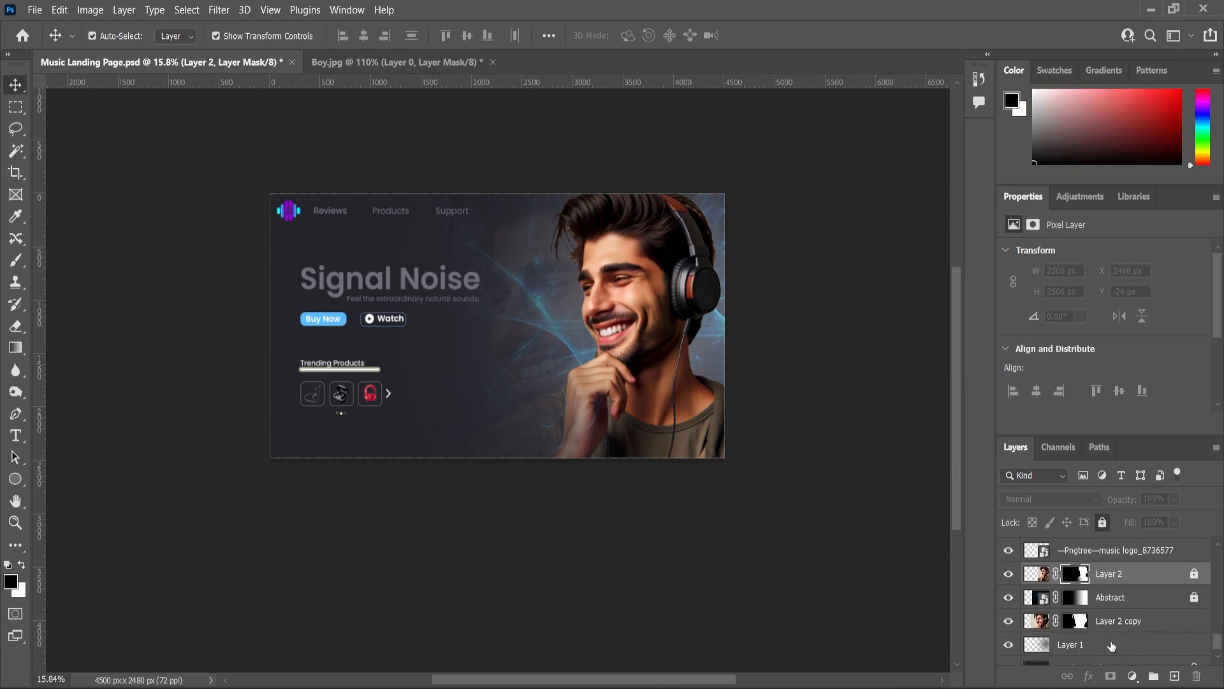
{"action": "left_click", "coordinate": [1102, 522]}
{"action": "left_click_drag", "start_coordinate": [227, 352], "coordinate": [399, 420]}
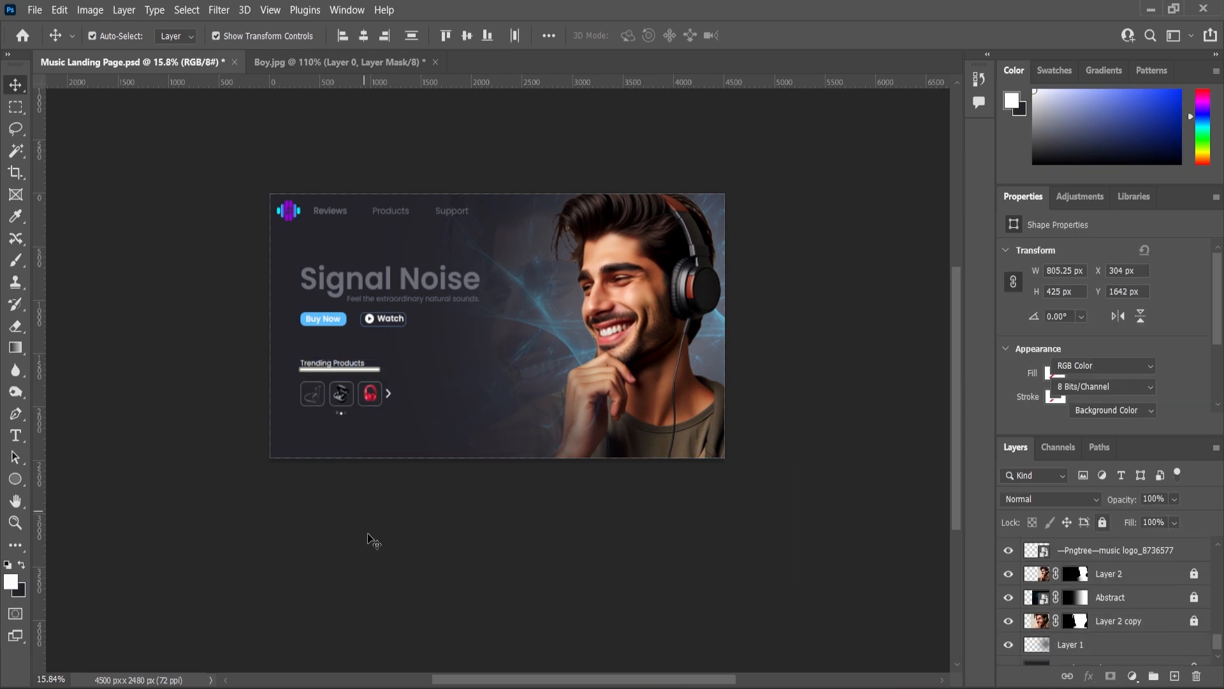
{"action": "left_click", "coordinate": [560, 408]}
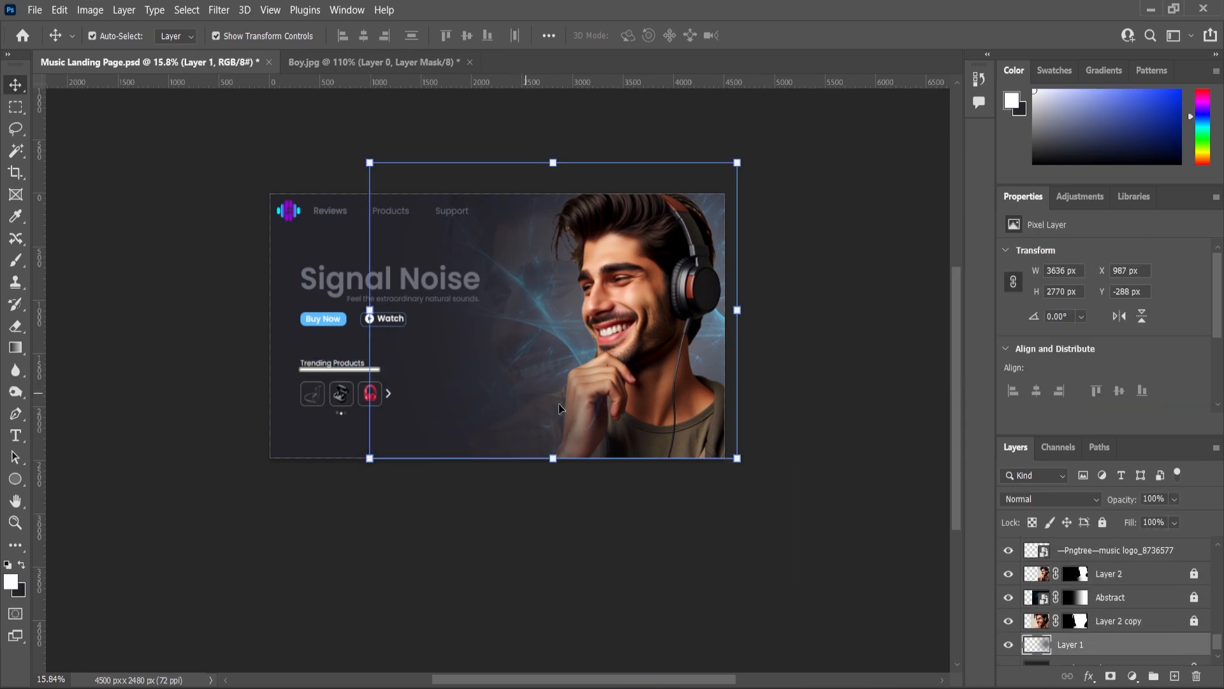
{"action": "left_click", "coordinate": [1102, 522]}
Step: Select the Trending Products heading, line, cards, dots and arrow together and move them slightly down, away from the buttons
{"action": "scroll", "coordinate": [274, 397], "scroll_direction": "up", "scroll_amount": 1}
{"action": "left_click_drag", "start_coordinate": [219, 323], "coordinate": [432, 440]}
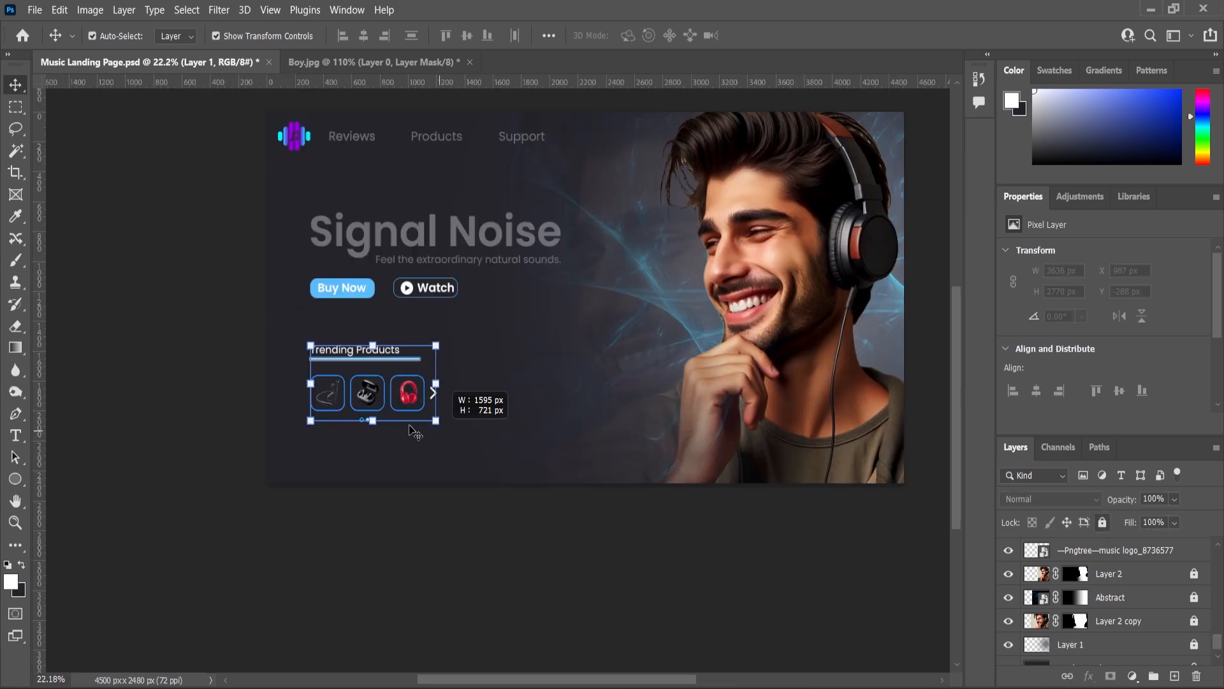
{"action": "scroll", "coordinate": [368, 403], "scroll_direction": "up", "scroll_amount": 2}
{"action": "left_click_drag", "start_coordinate": [368, 403], "coordinate": [364, 442]}
{"action": "left_click", "coordinate": [51, 492]}
{"action": "scroll", "coordinate": [341, 483], "scroll_direction": "down", "scroll_amount": 3}
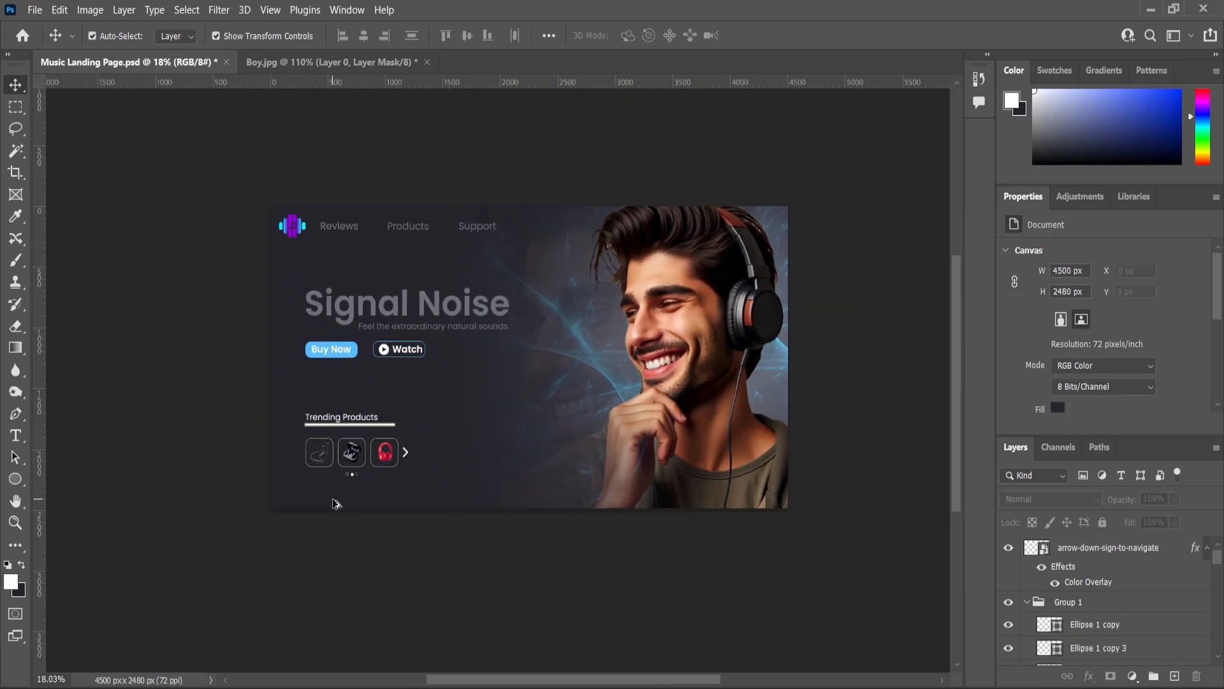
Step: Add a Levels adjustment layer above the arrow layer with midtones at 0.96 and the white input level at 246
{"action": "left_click", "coordinate": [1082, 549]}
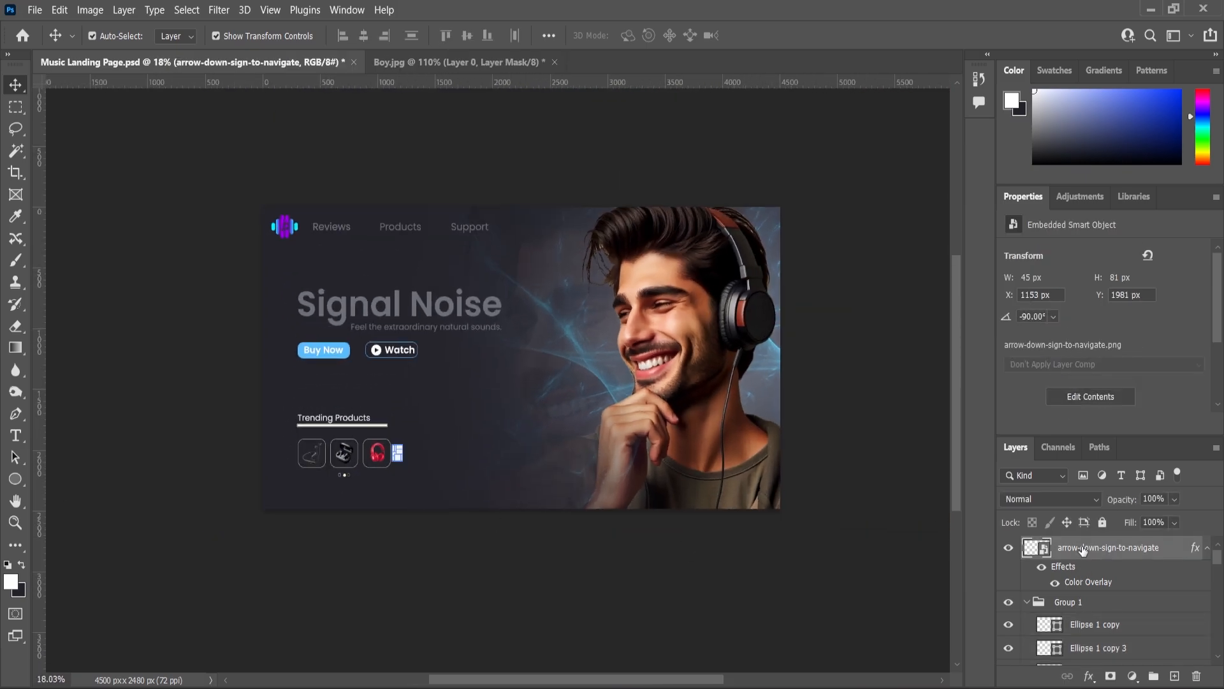
{"action": "left_click", "coordinate": [1133, 677]}
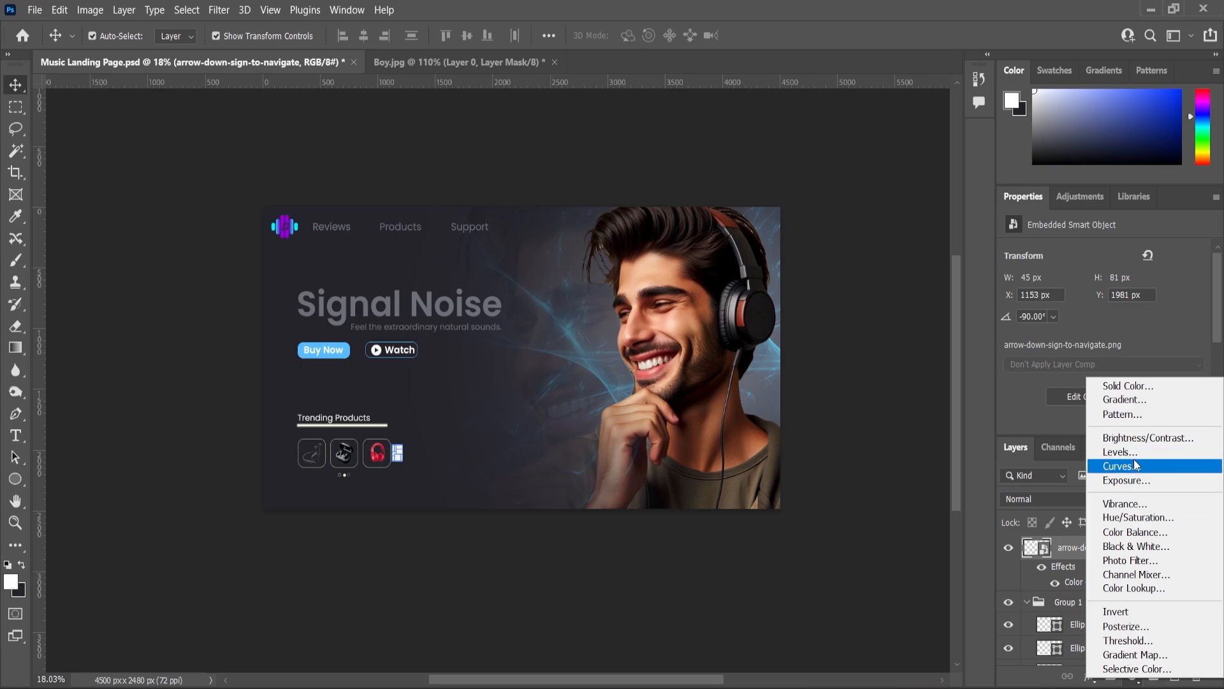
{"action": "left_click", "coordinate": [1132, 452]}
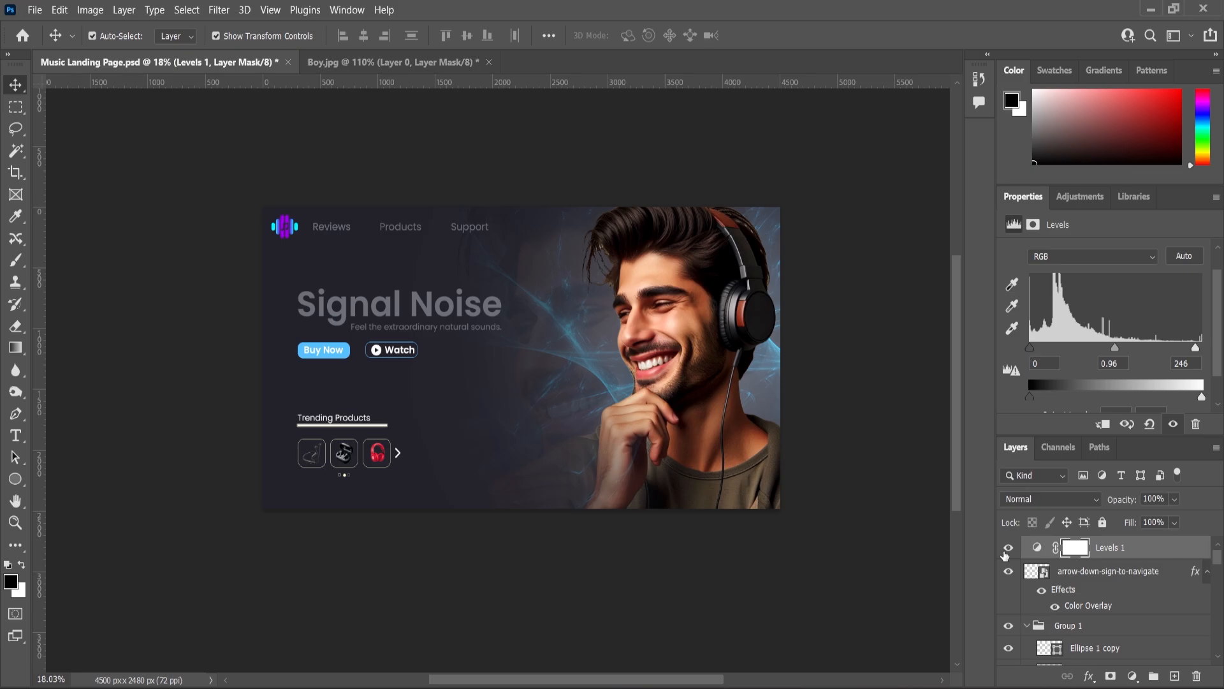
Step: View the whole finished banner and save the Music Landing Page.psd document
{"action": "scroll", "coordinate": [712, 454], "scroll_direction": "down", "scroll_amount": 2}
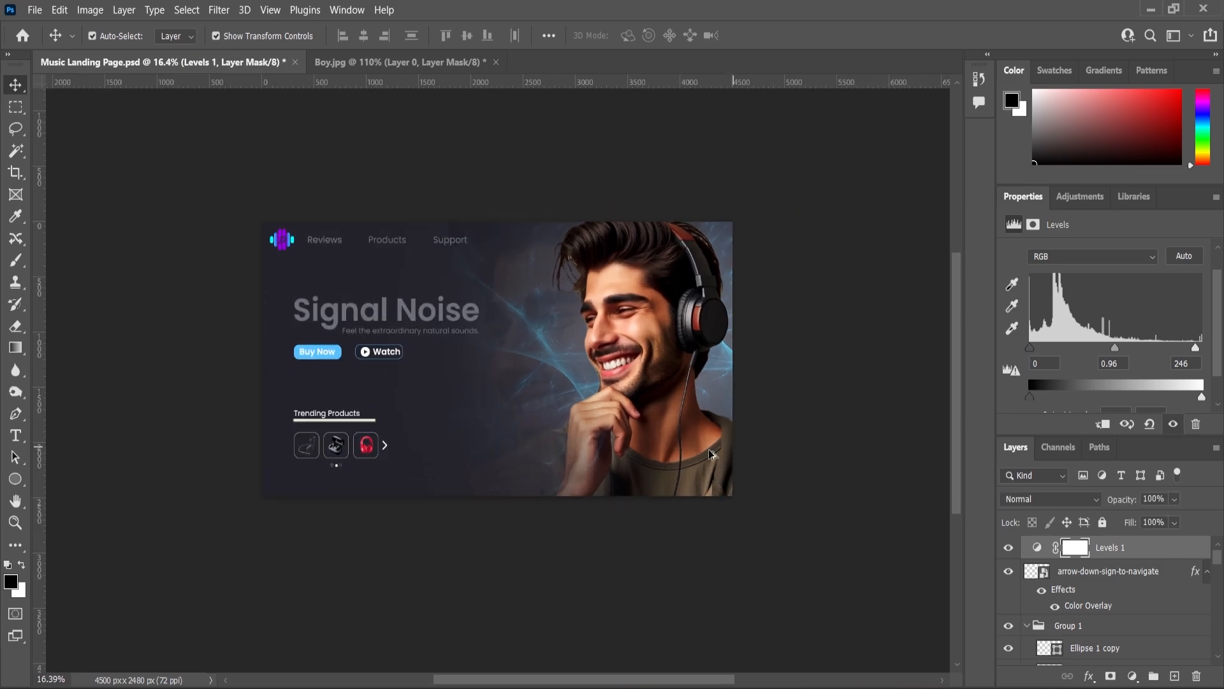
{"action": "left_click", "coordinate": [15, 525]}
{"action": "left_click", "coordinate": [496, 35]}
{"action": "scroll", "coordinate": [655, 245], "scroll_direction": "down", "scroll_amount": 2}
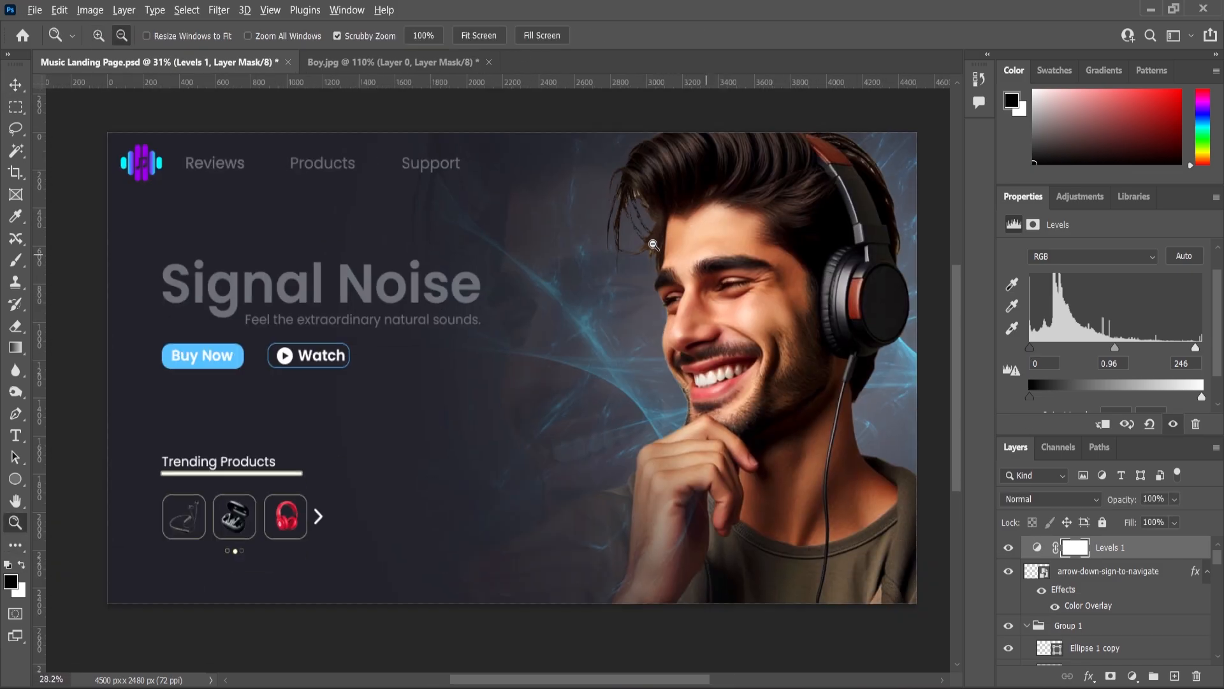
{"action": "key", "text": "ctrl+s"}
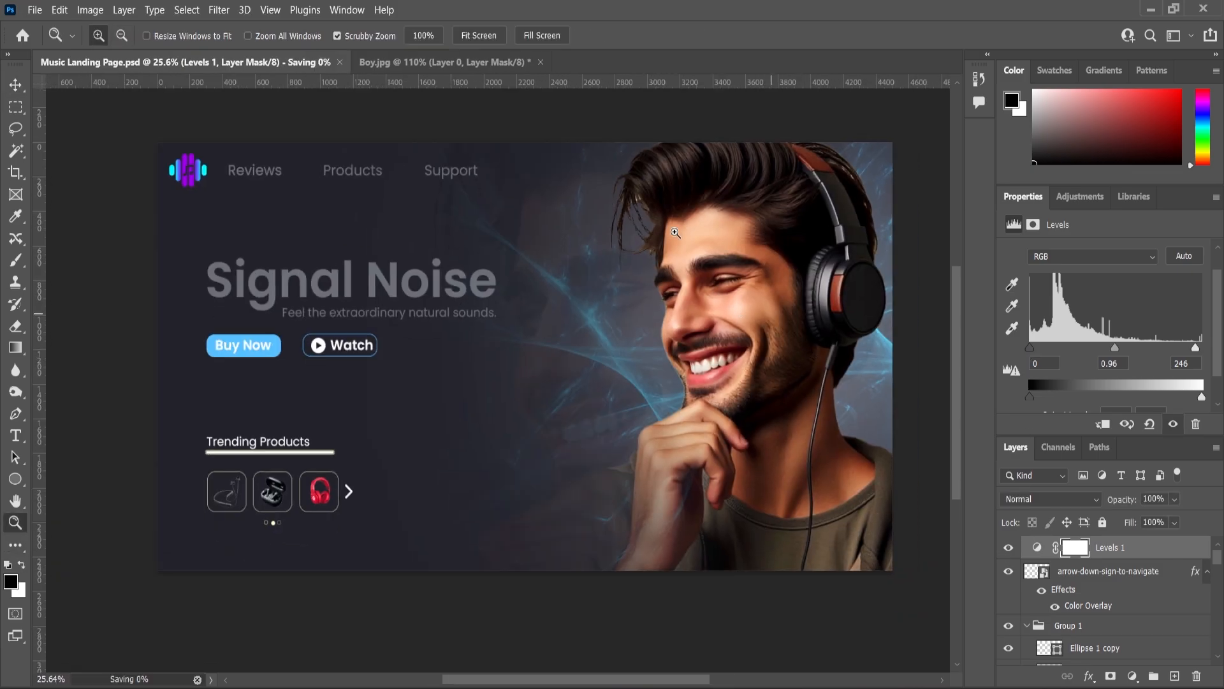